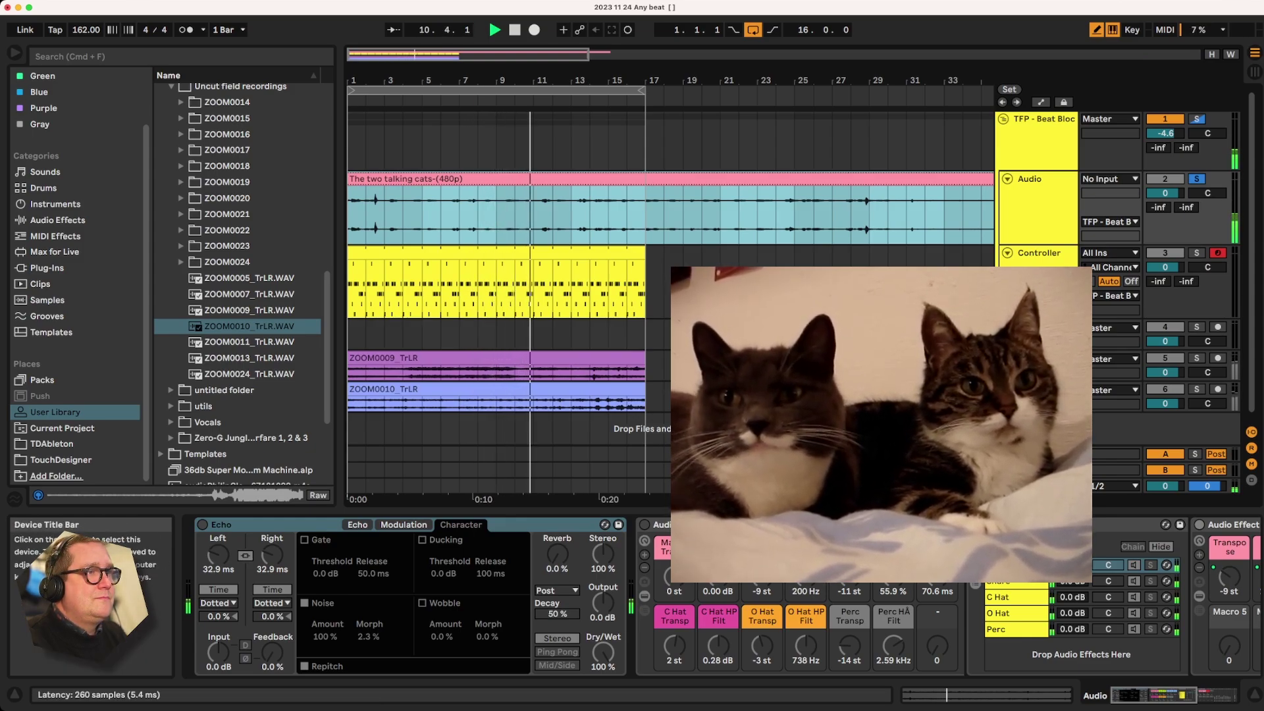
# Toggle the effect devices around Echo on the Audio track, leave the racks active, and try a higher Master Transp setting
pyautogui.click(202, 524)
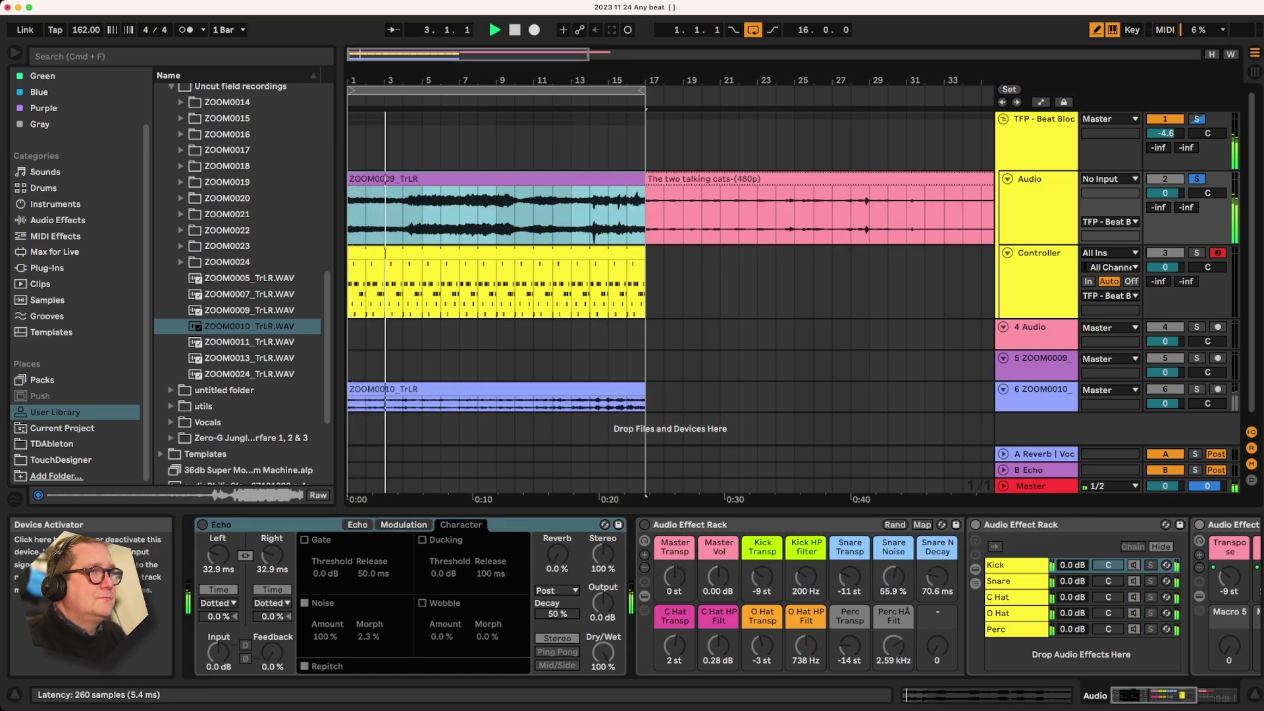
pyautogui.click(202, 525)
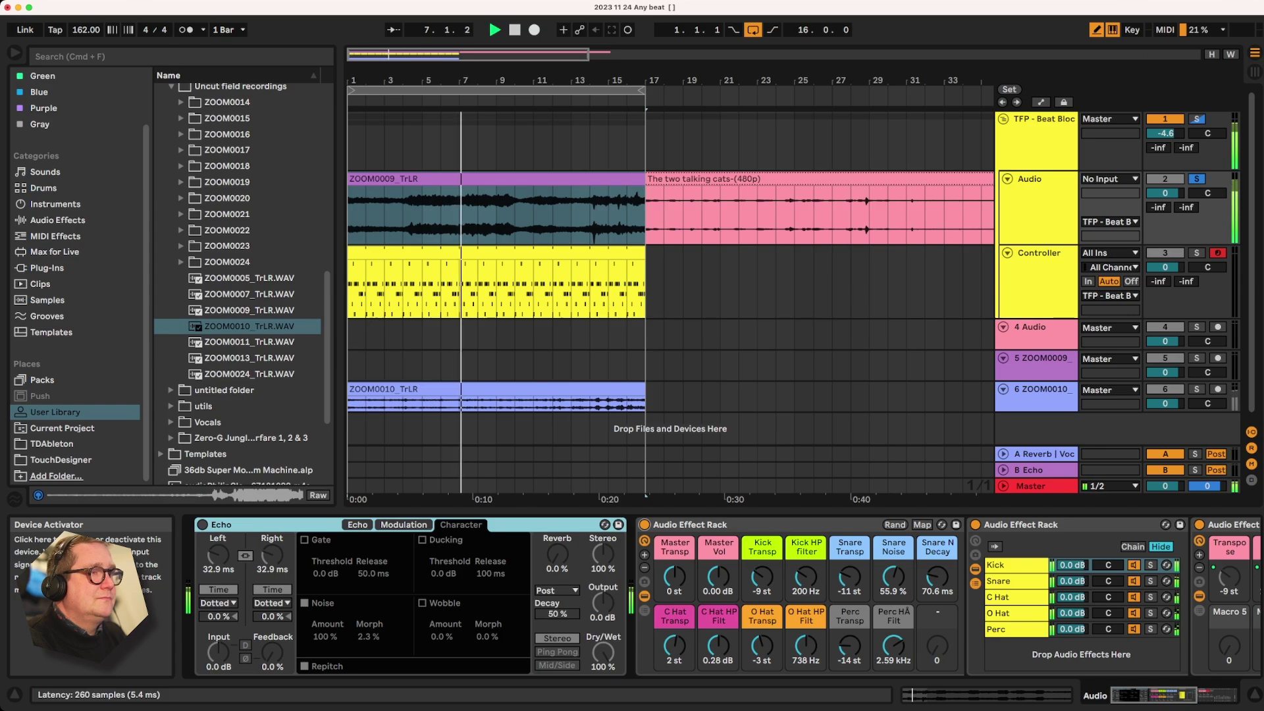
pyautogui.moveTo(674, 576)
pyautogui.mouseDown()
pyautogui.moveTo(674, 598)
pyautogui.moveTo(675, 555)
pyautogui.mouseUp()
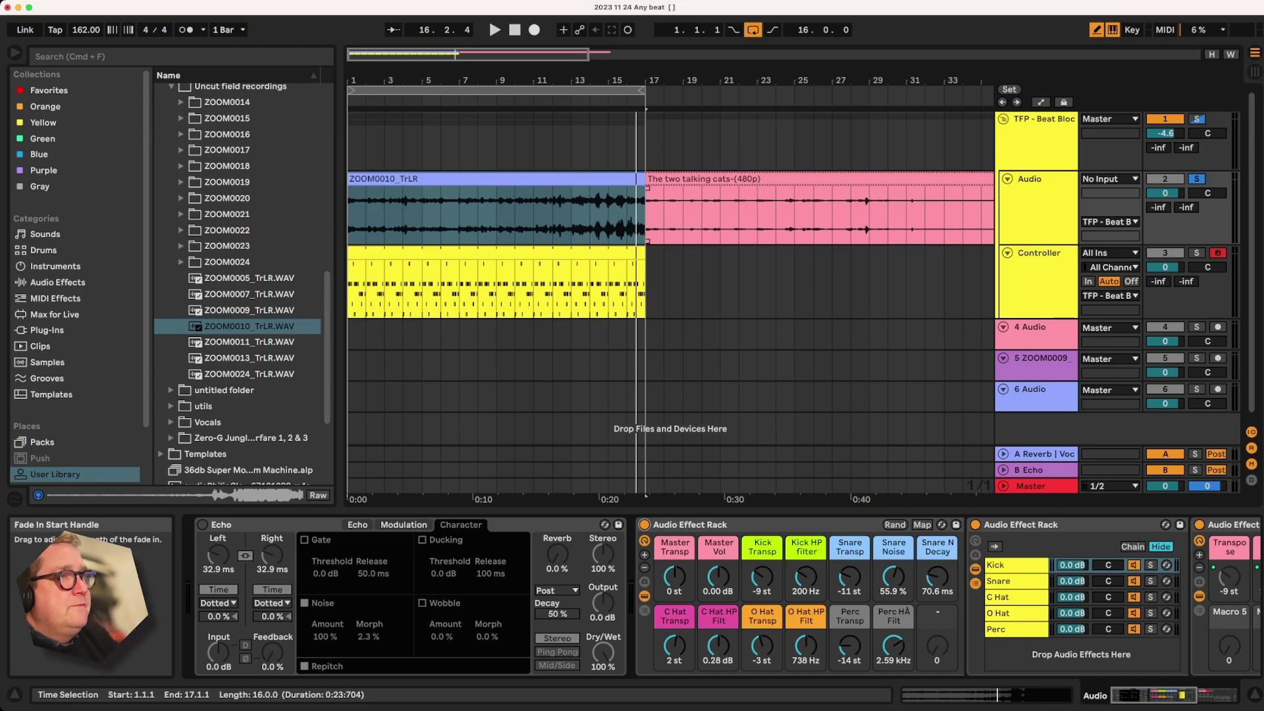
# Delete the ZOOM0010_TrLR clip and the two talking cats clip from the Audio track
pyautogui.click(622, 178)
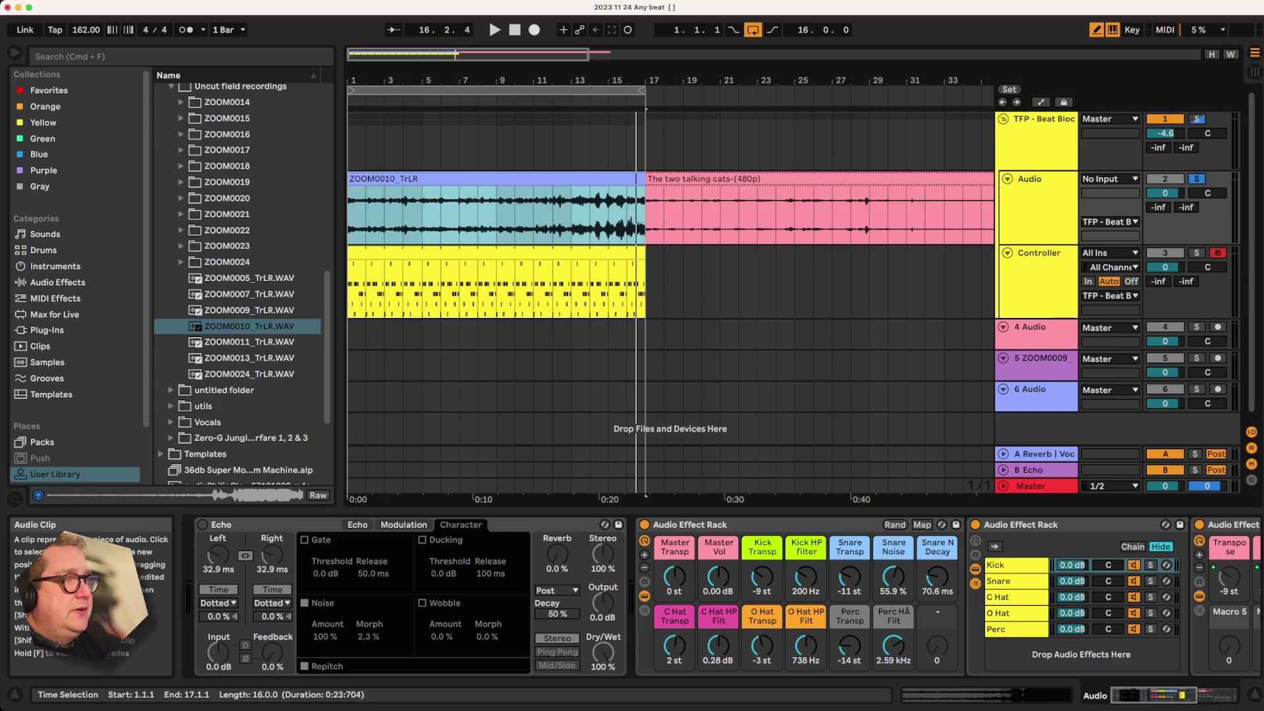
pyautogui.press('Delete')
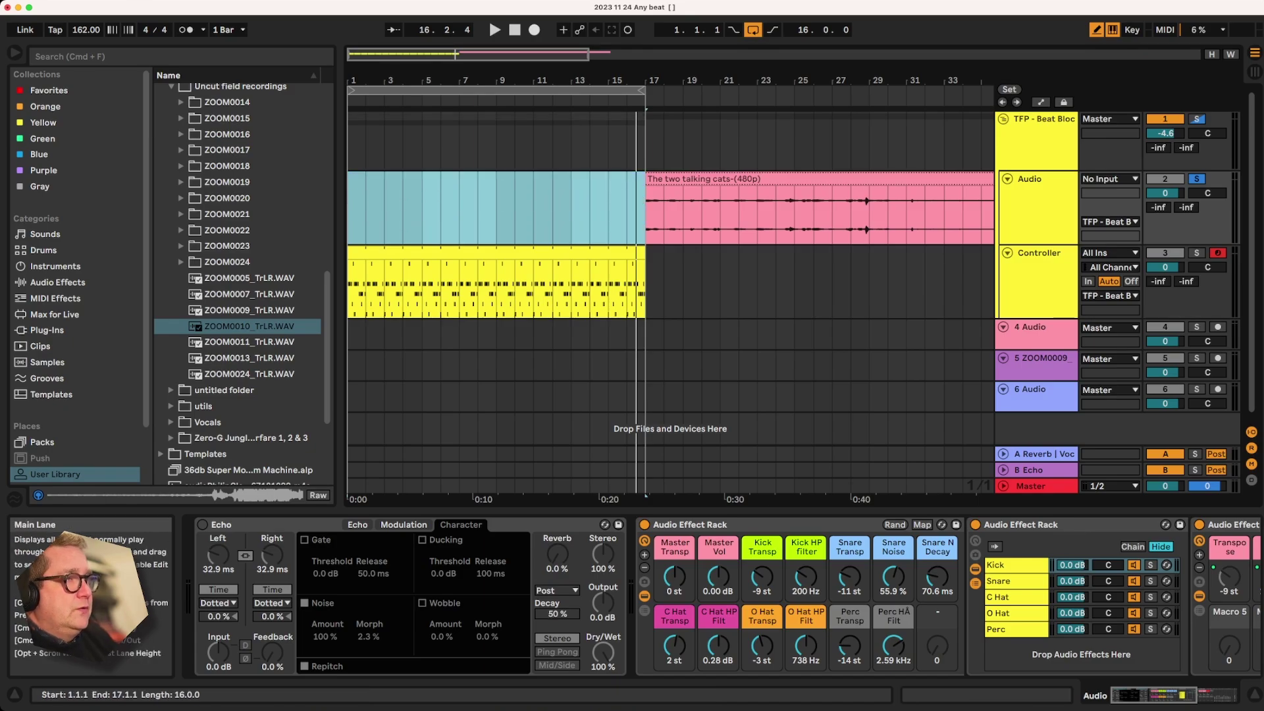
pyautogui.click(622, 252)
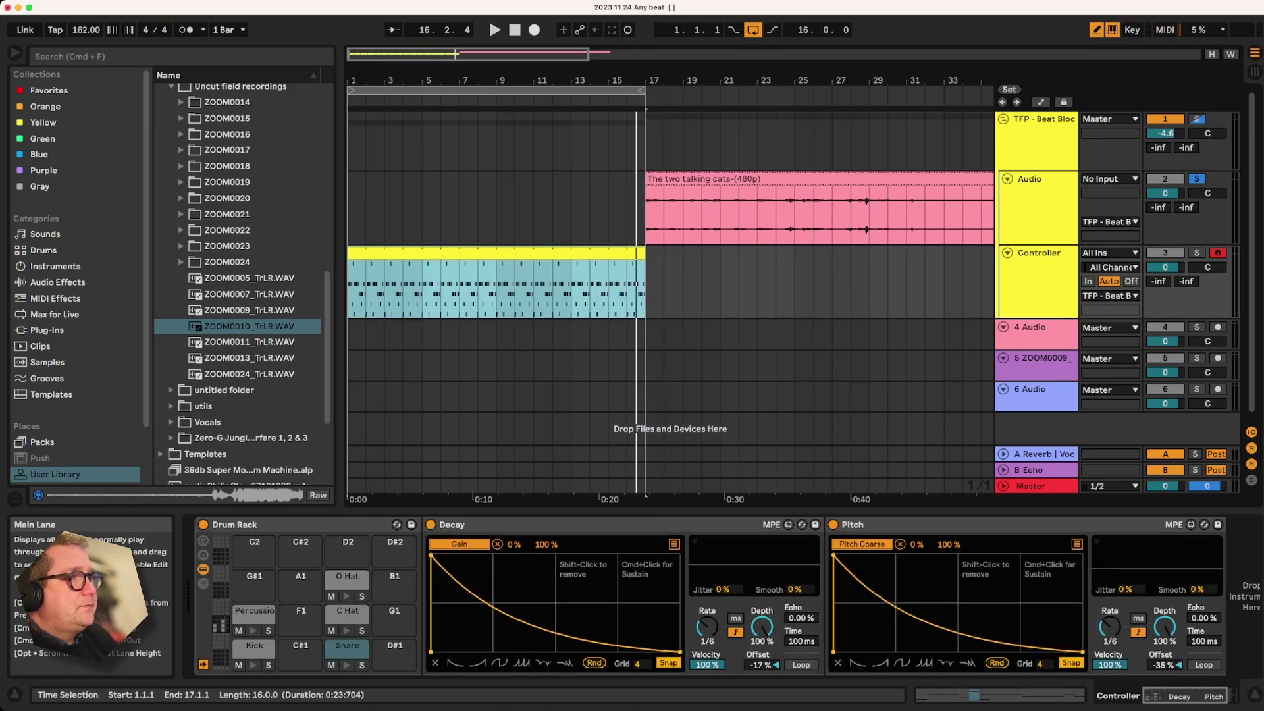
pyautogui.click(685, 179)
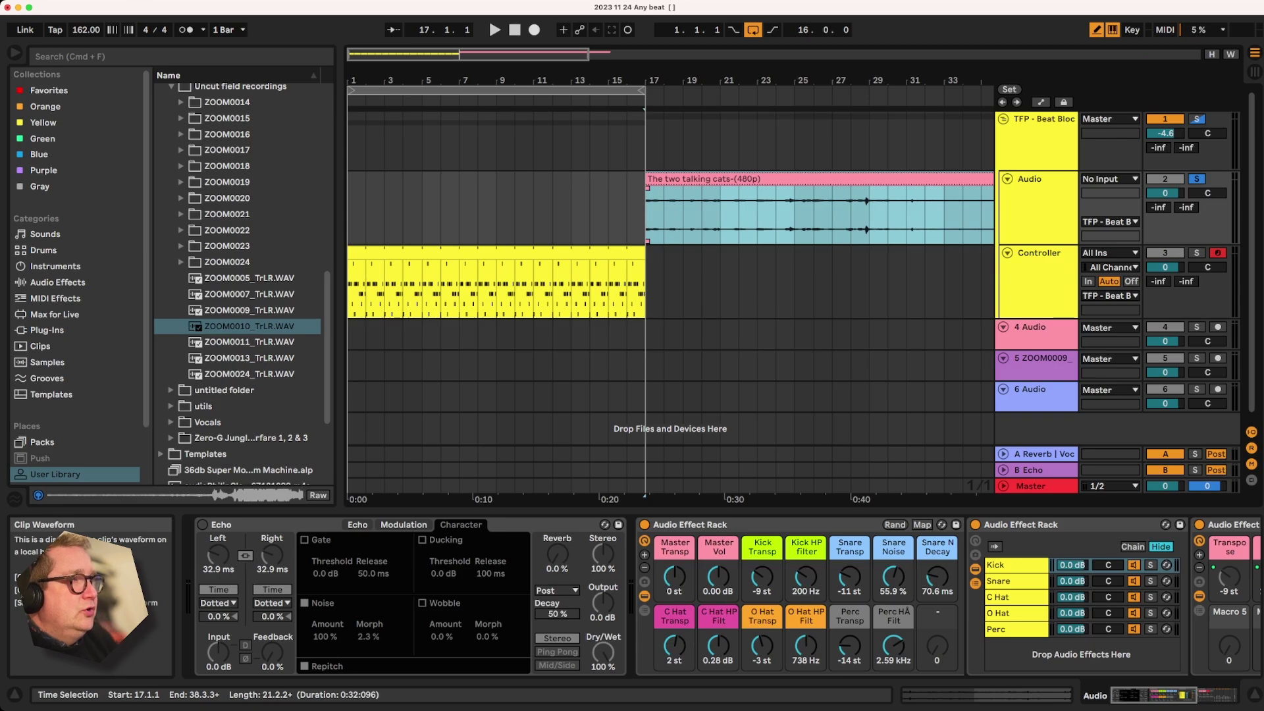
pyautogui.press('Delete')
# Delete the three extra tracks below Controller: 4 Audio, 5 ZOOM0009 and 6 Audio
pyautogui.click(1036, 334)
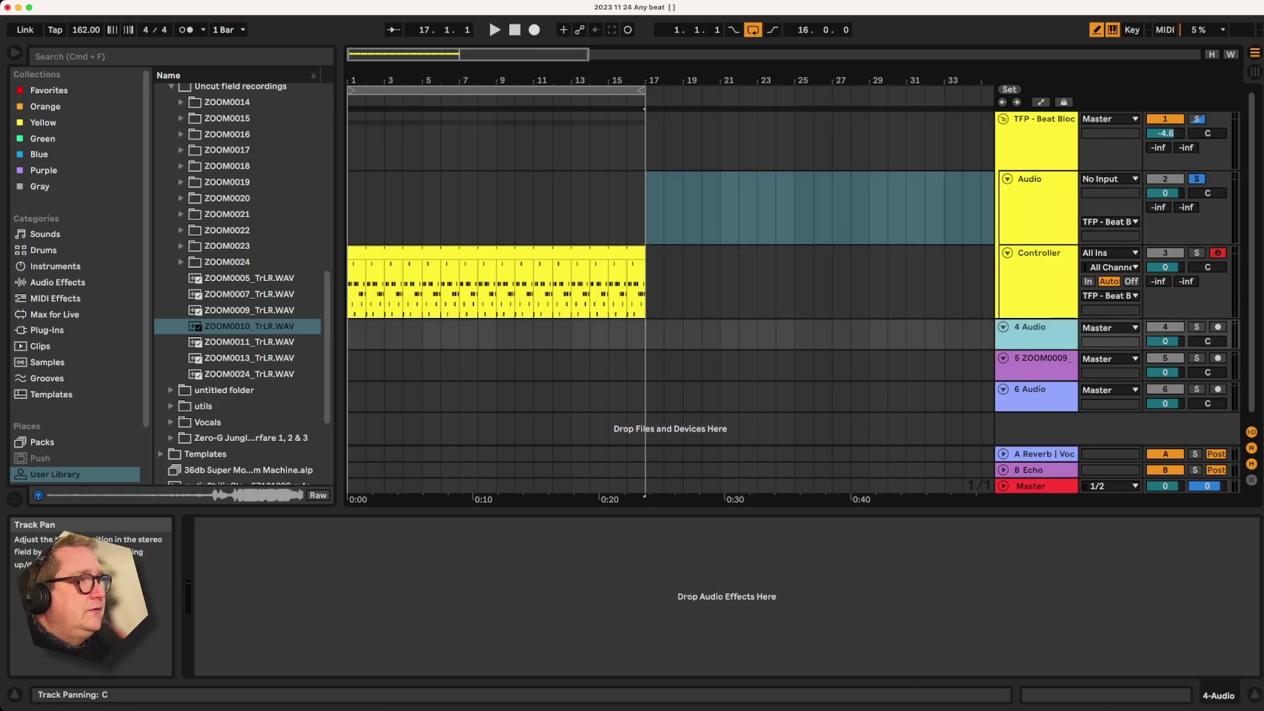
pyautogui.press('Delete')
pyautogui.press('Delete')
pyautogui.press('Delete')
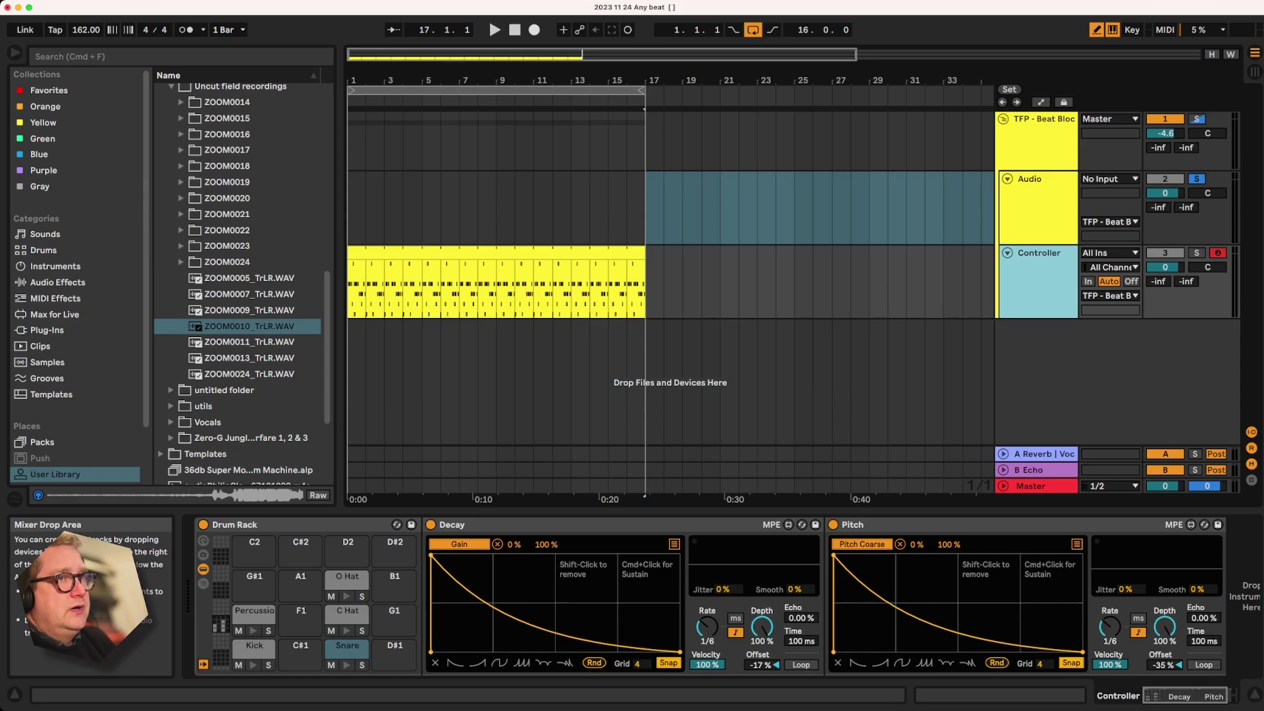
# Load the Operator instrument onto a new MIDI track below the Controller track
pyautogui.click(55, 266)
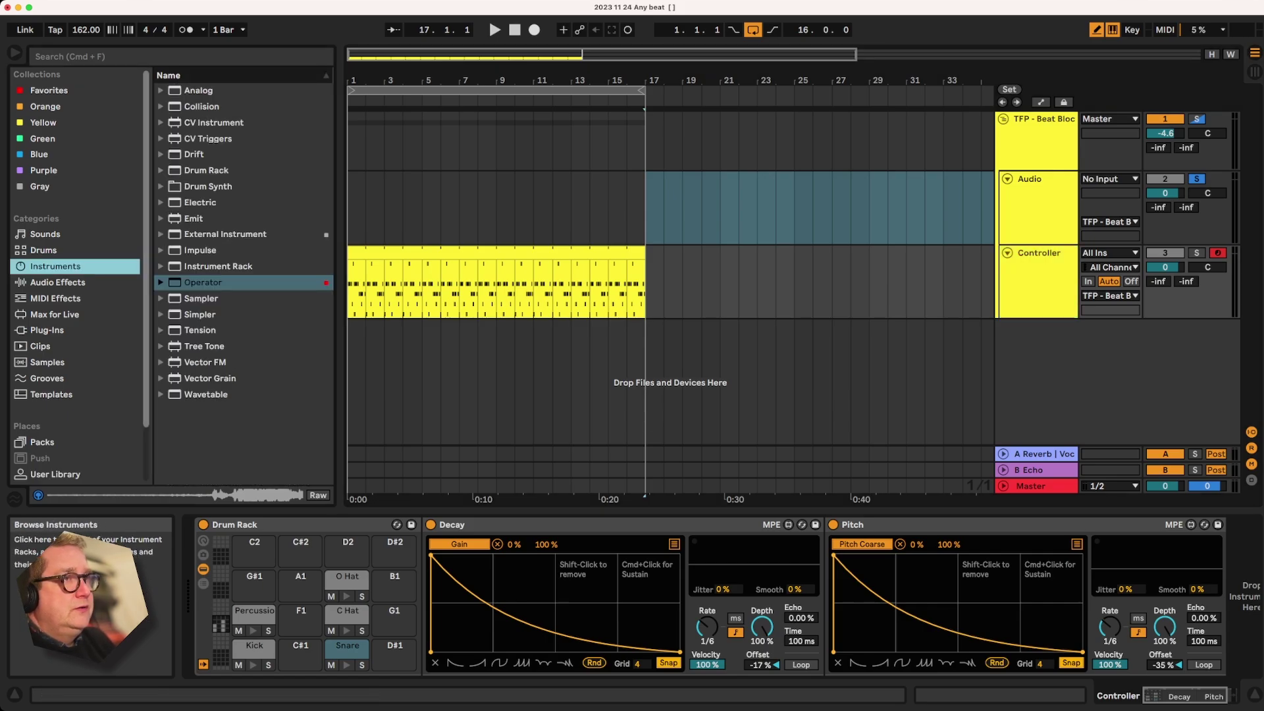
pyautogui.moveTo(202, 282); pyautogui.dragTo(670, 381)
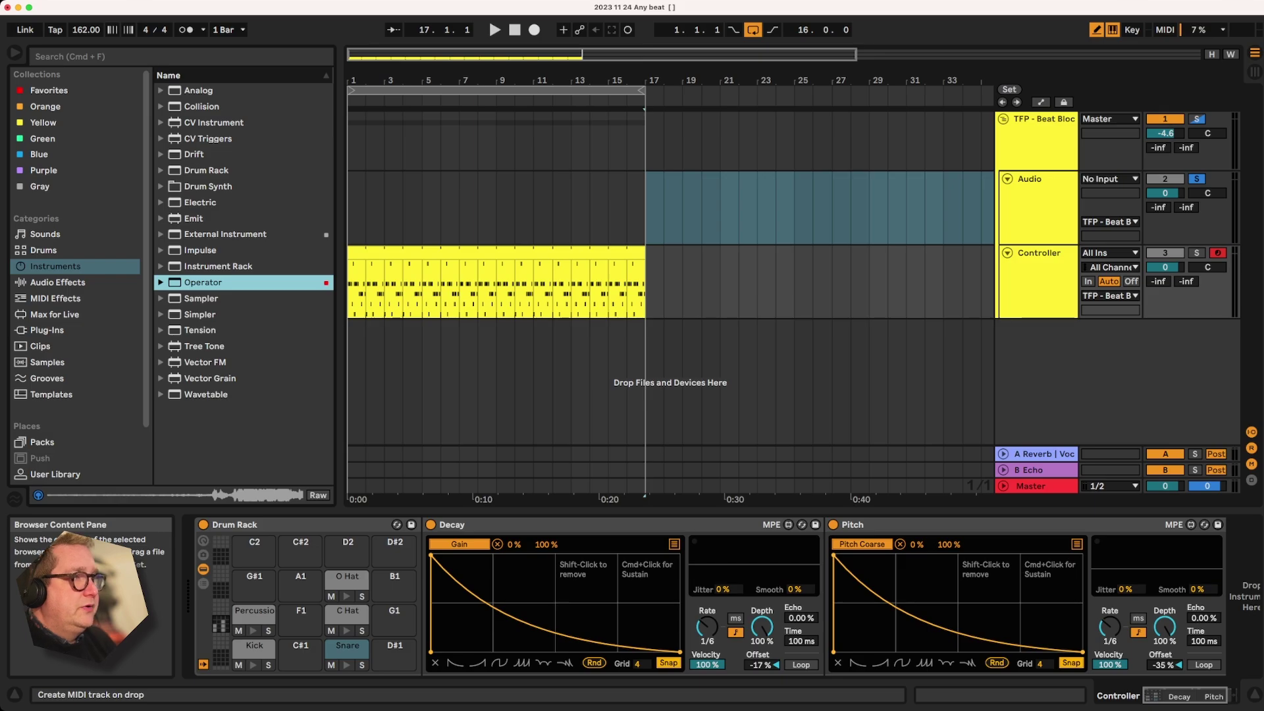
pyautogui.press('Return')
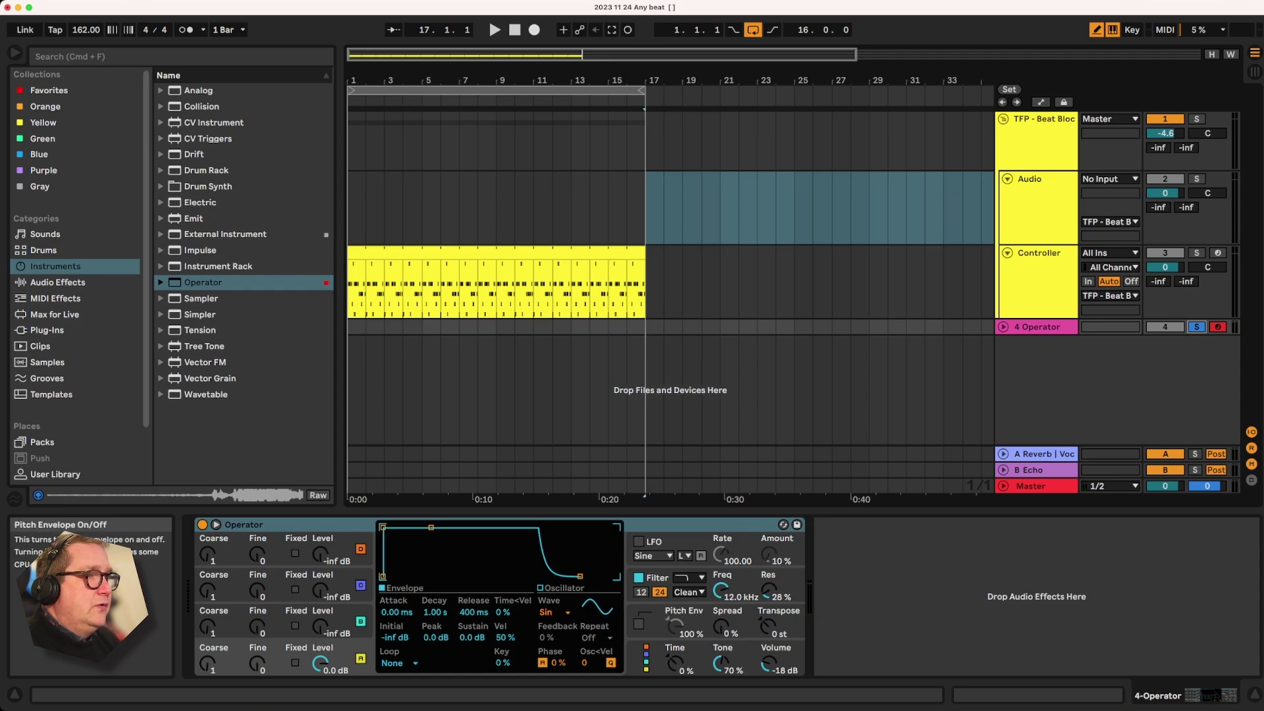
# Enable Operator's pitch envelope, set its sustain and end to -48 st, and adjust the decay
pyautogui.click(638, 623)
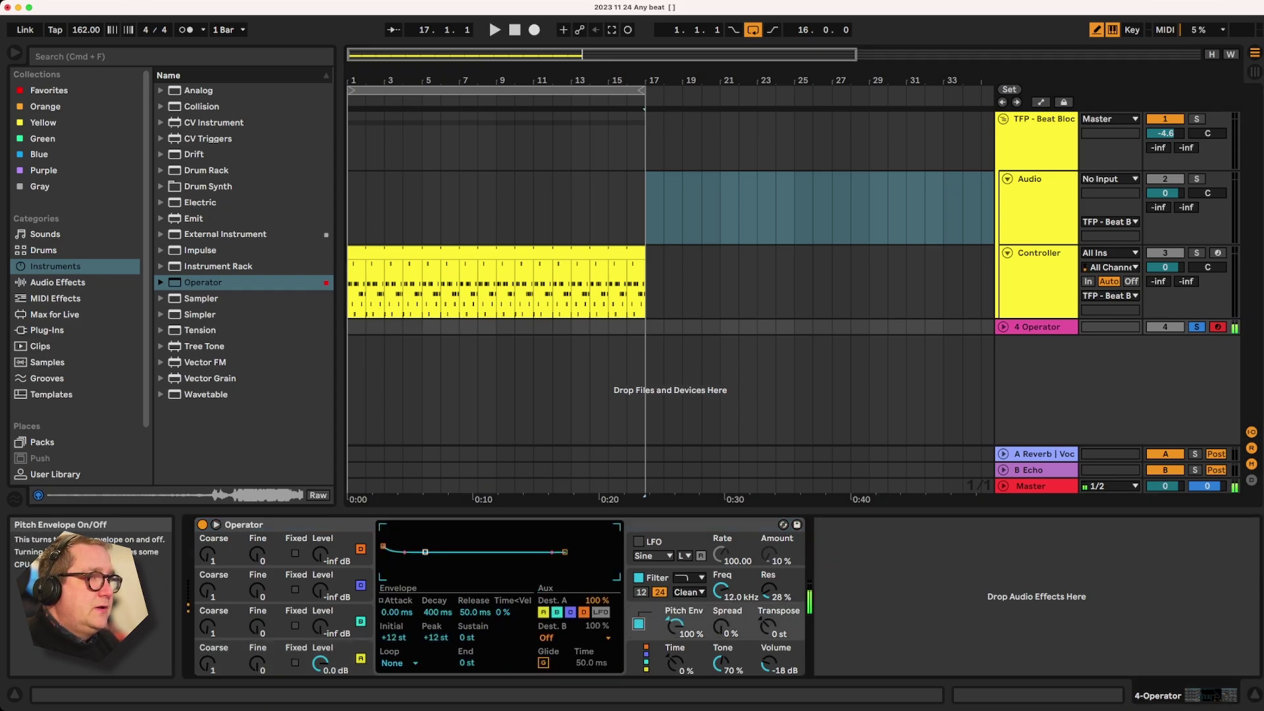
pyautogui.moveTo(430, 552); pyautogui.dragTo(426, 571)
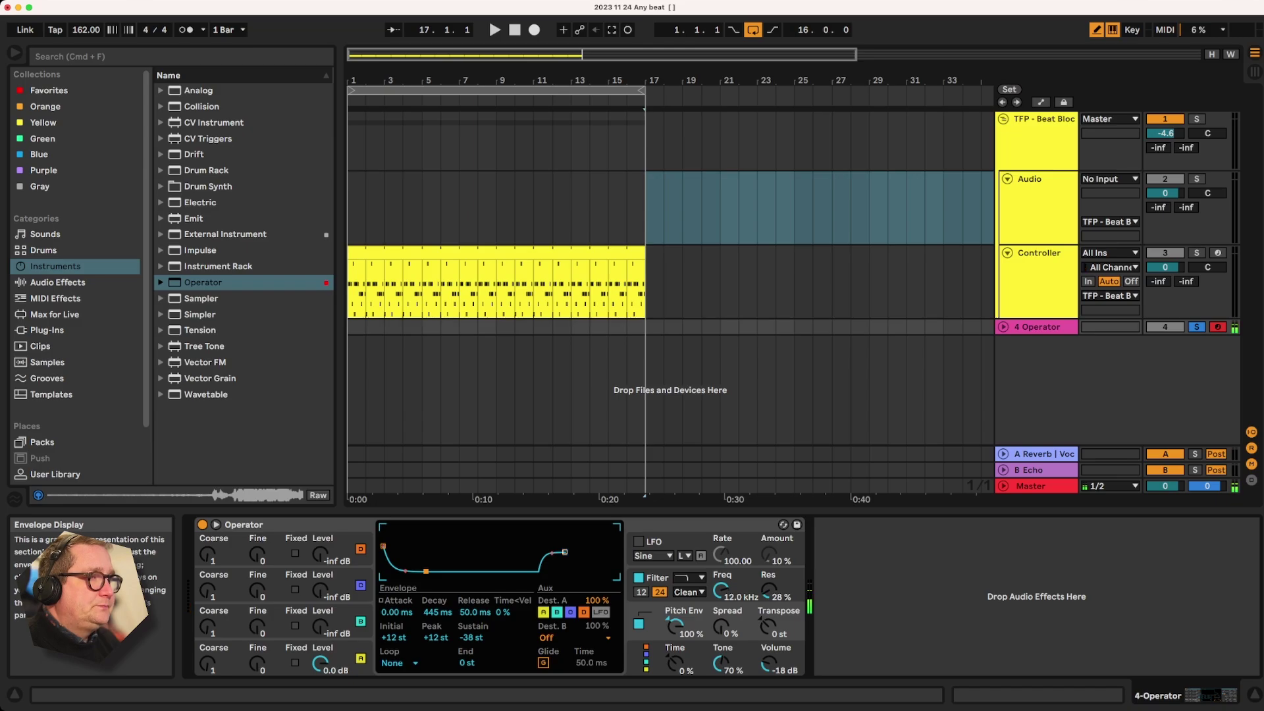
pyautogui.moveTo(564, 552); pyautogui.dragTo(566, 576)
pyautogui.moveTo(426, 571); pyautogui.dragTo(424, 576)
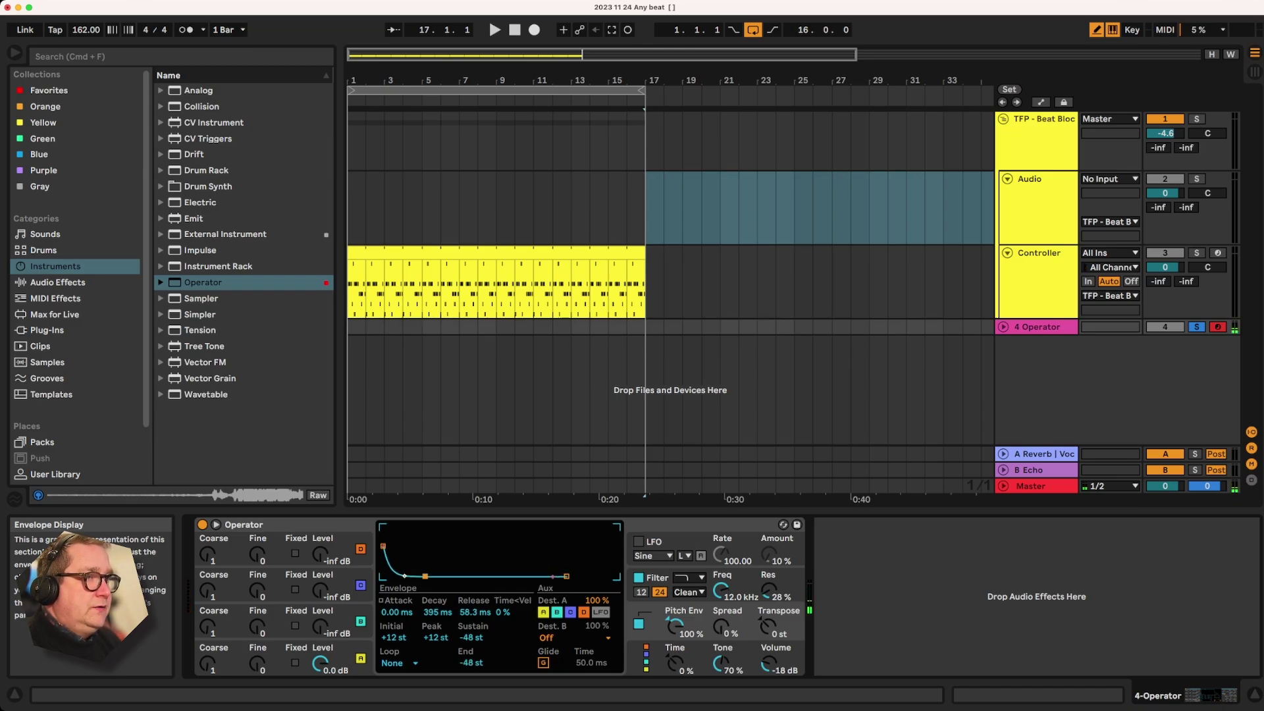
pyautogui.moveTo(404, 576); pyautogui.dragTo(435, 576)
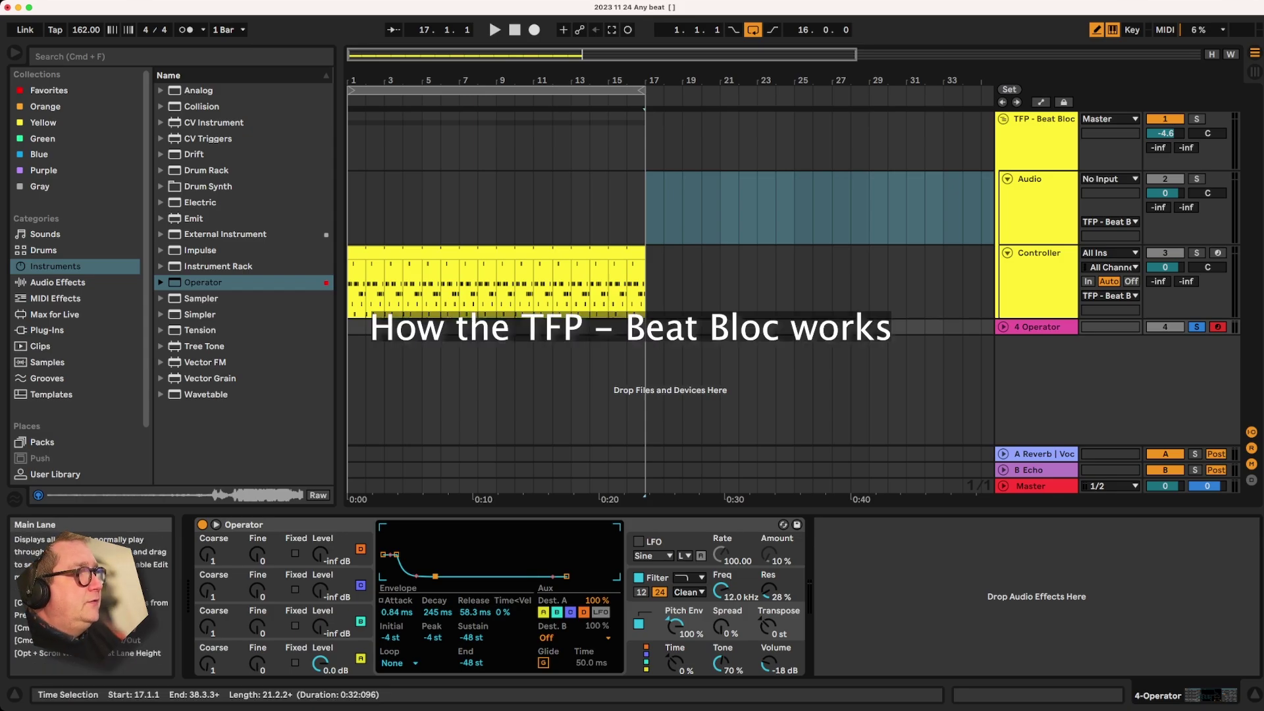
# Delete the Operator track
pyautogui.click(1037, 327)
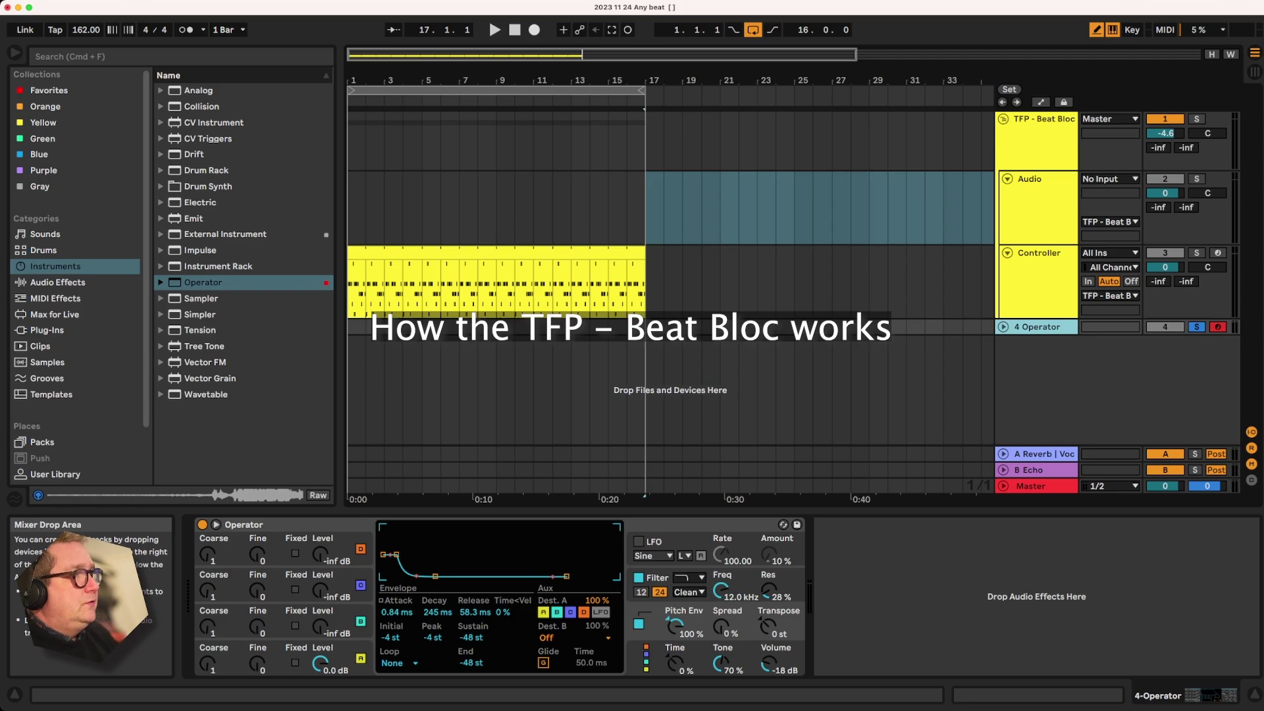
pyautogui.press('Delete')
# Examine the Audio track's device chain and the Kick and Snare pads in the Controller track's Drum Rack
pyautogui.click(1039, 191)
pyautogui.click(1038, 263)
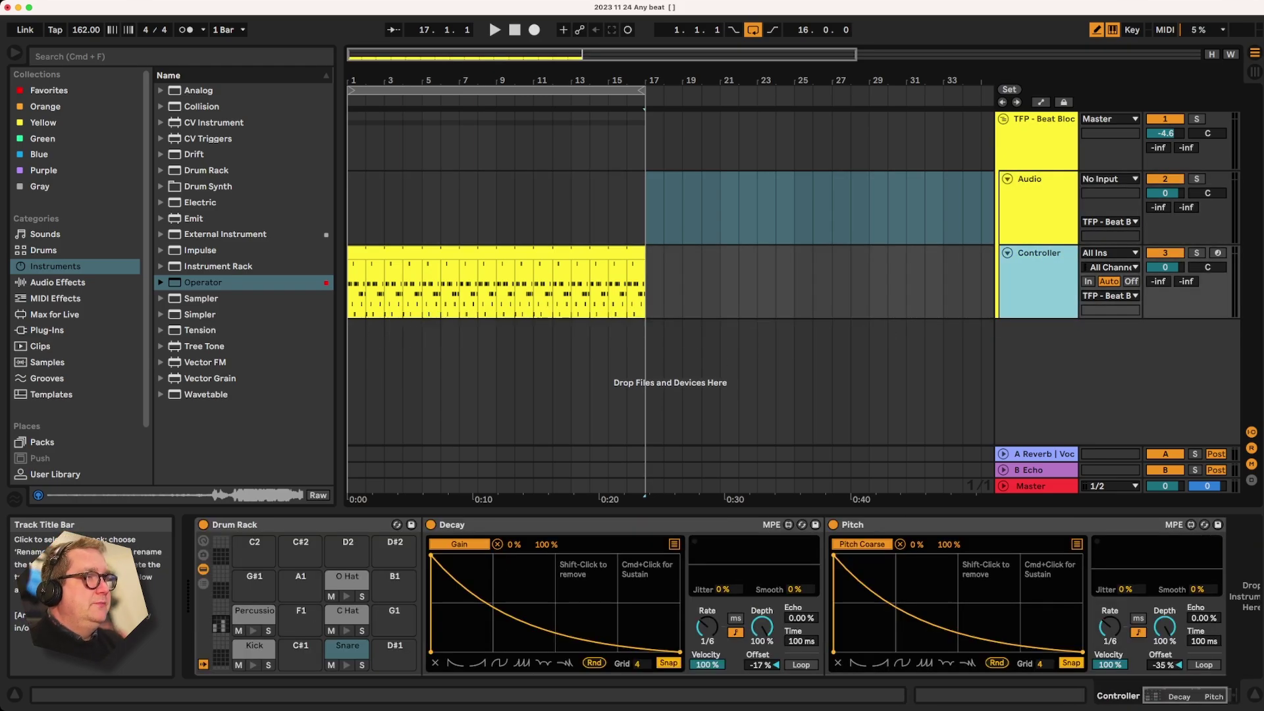
pyautogui.click(1038, 191)
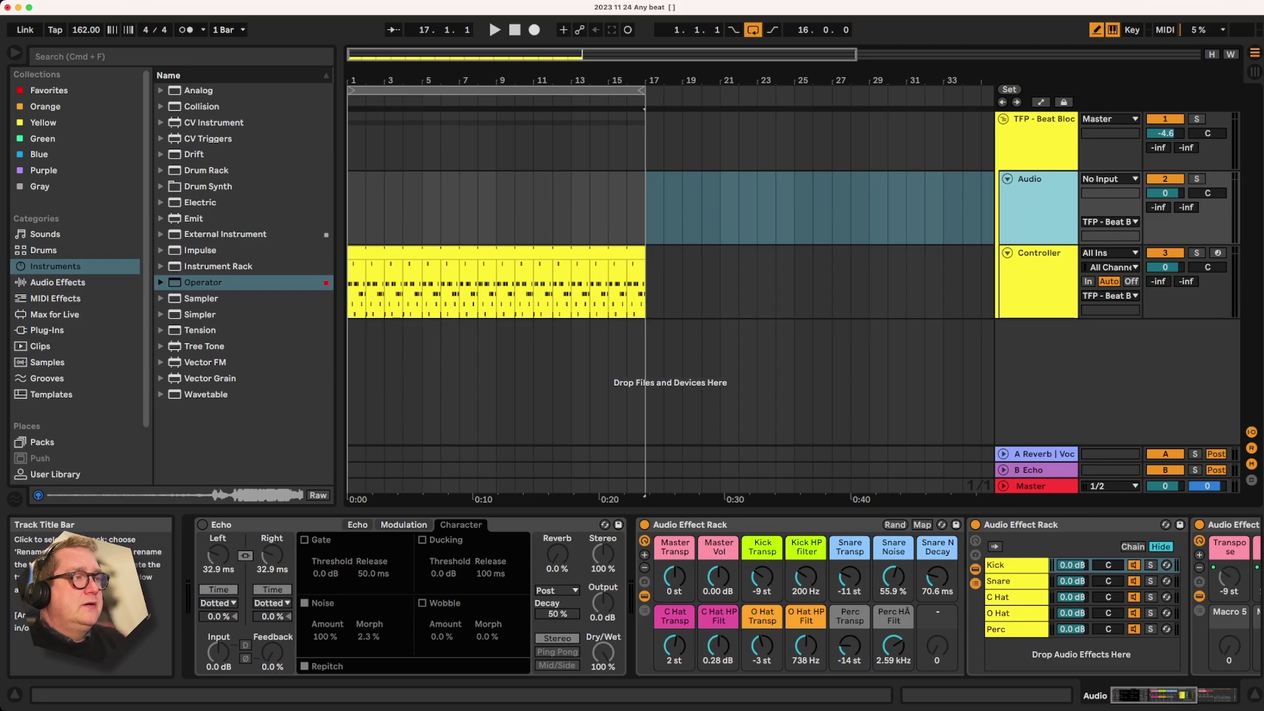
pyautogui.moveTo(1153, 695)
pyautogui.mouseDown()
pyautogui.moveTo(1193, 695)
pyautogui.moveTo(1153, 695)
pyautogui.mouseUp()
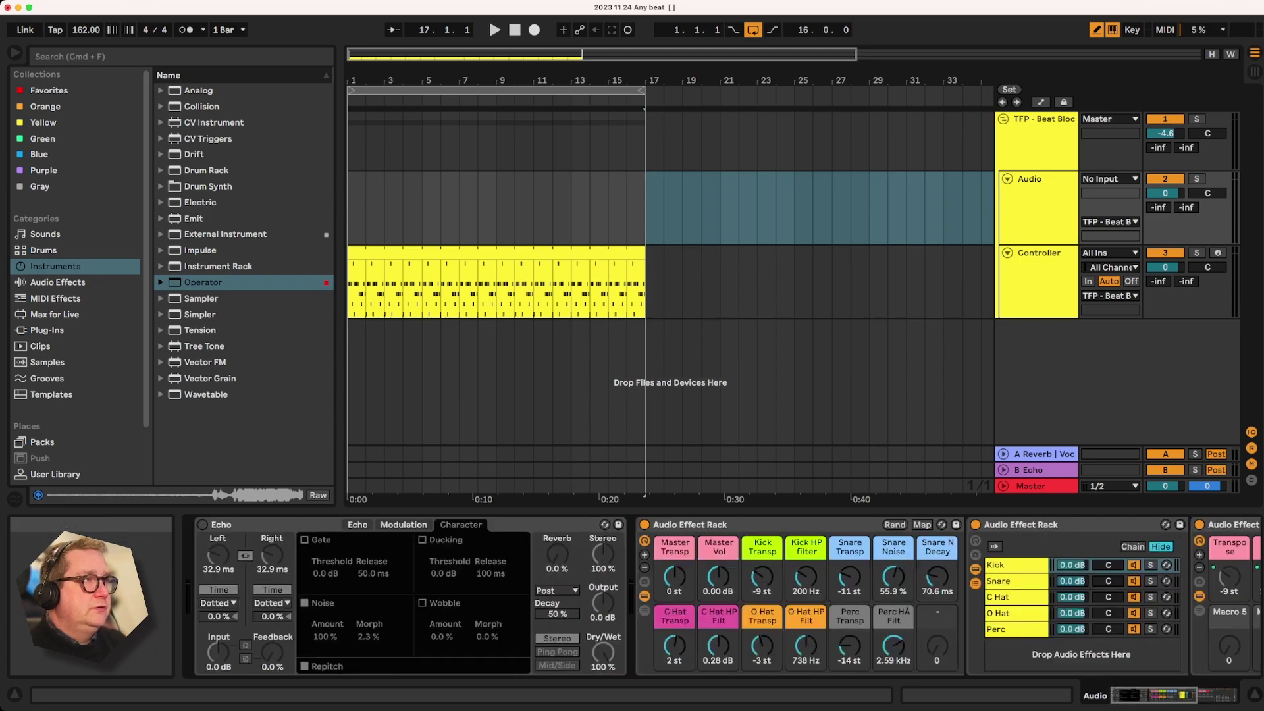
pyautogui.click(1039, 290)
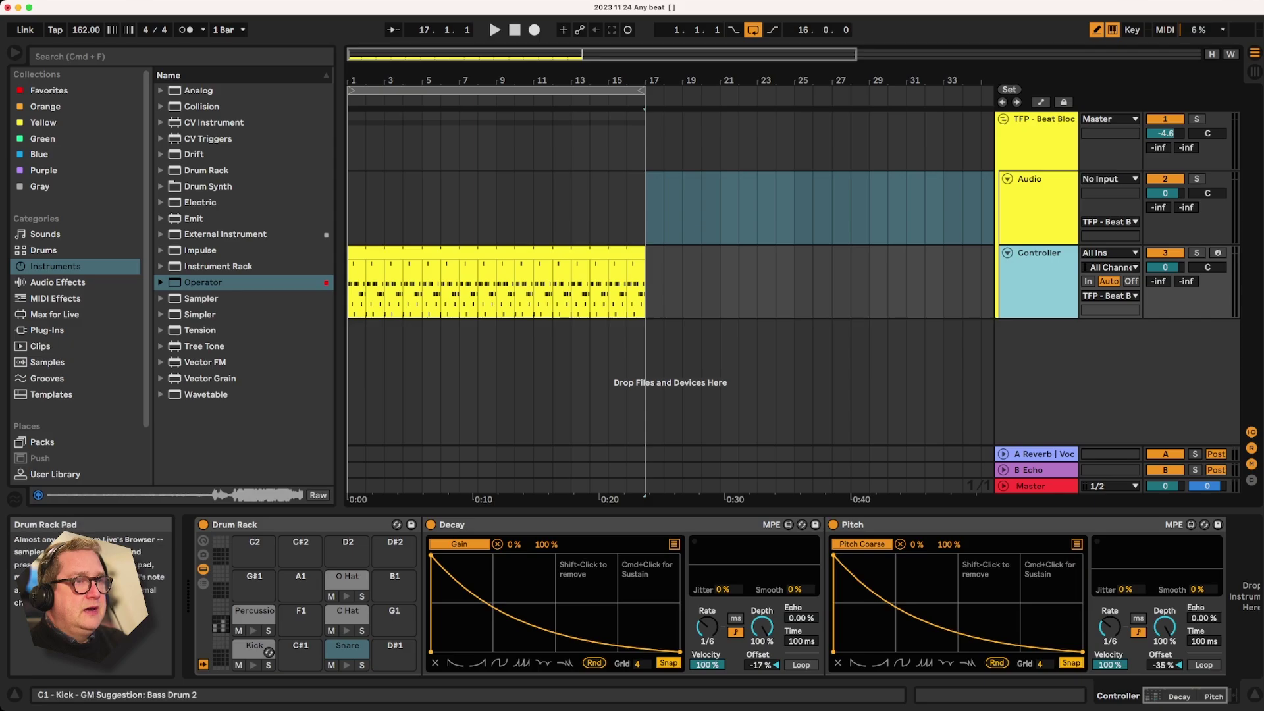
pyautogui.click(268, 653)
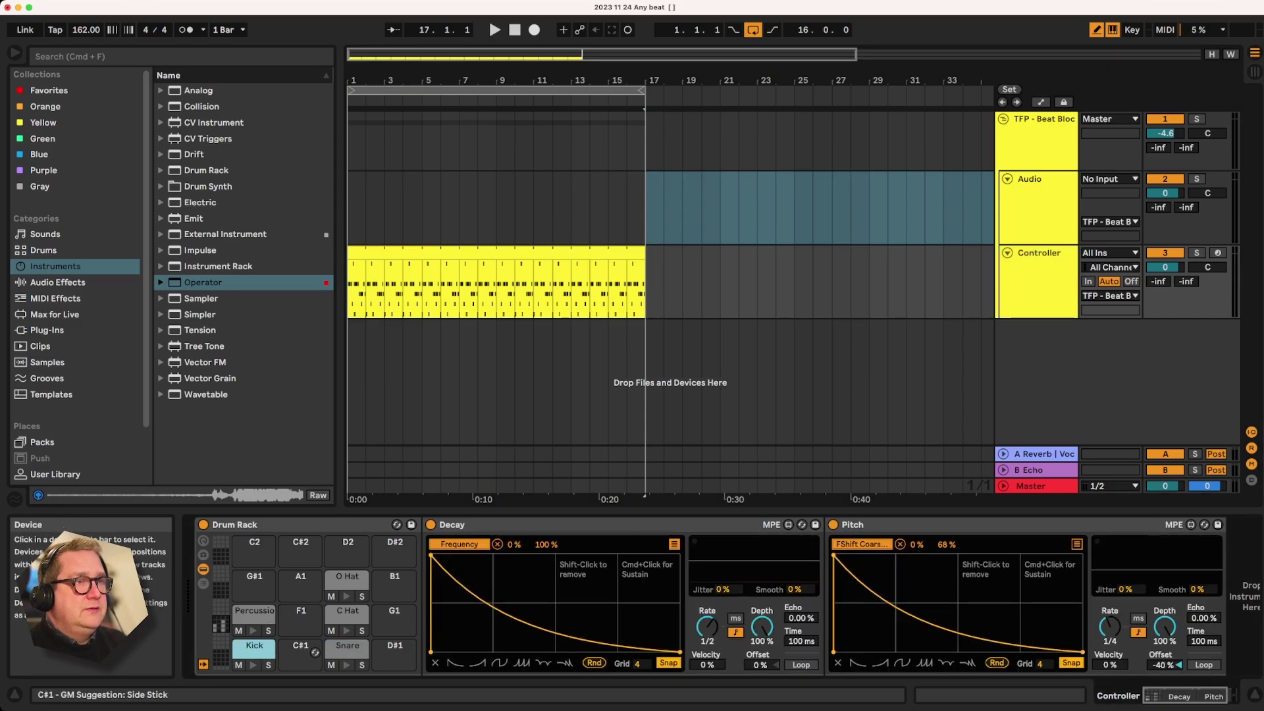
pyautogui.click(362, 652)
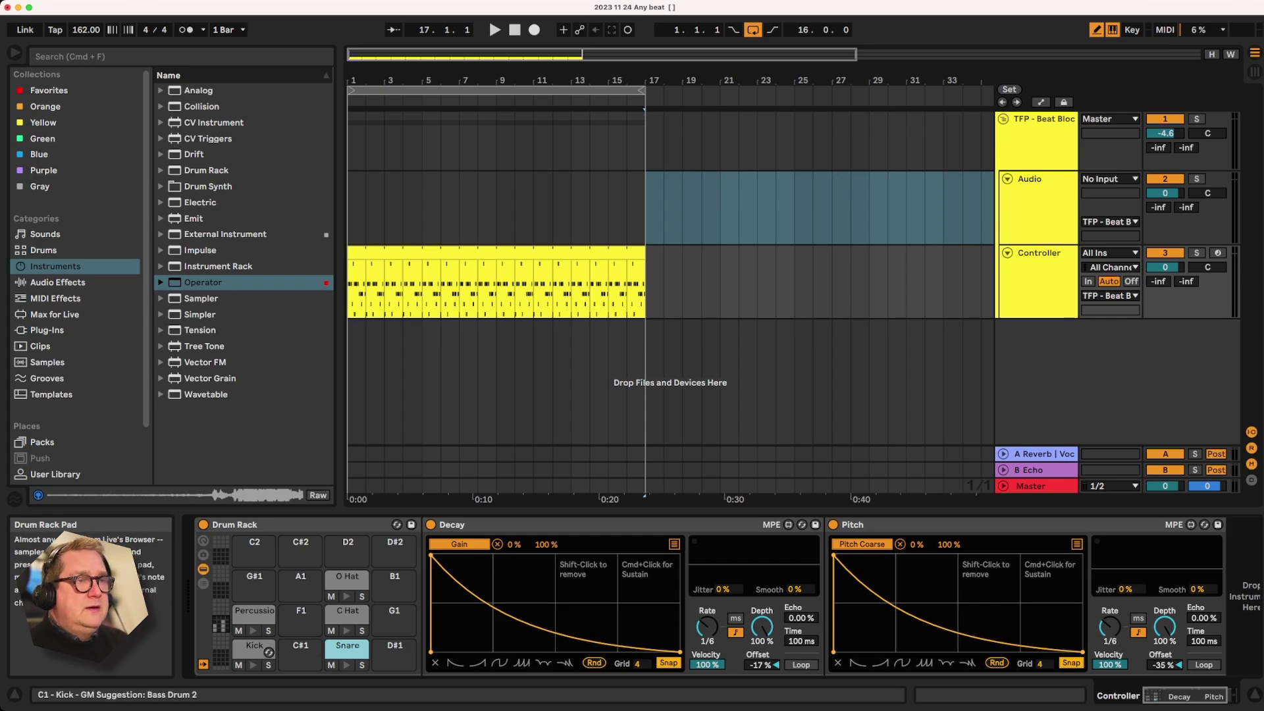
pyautogui.click(267, 650)
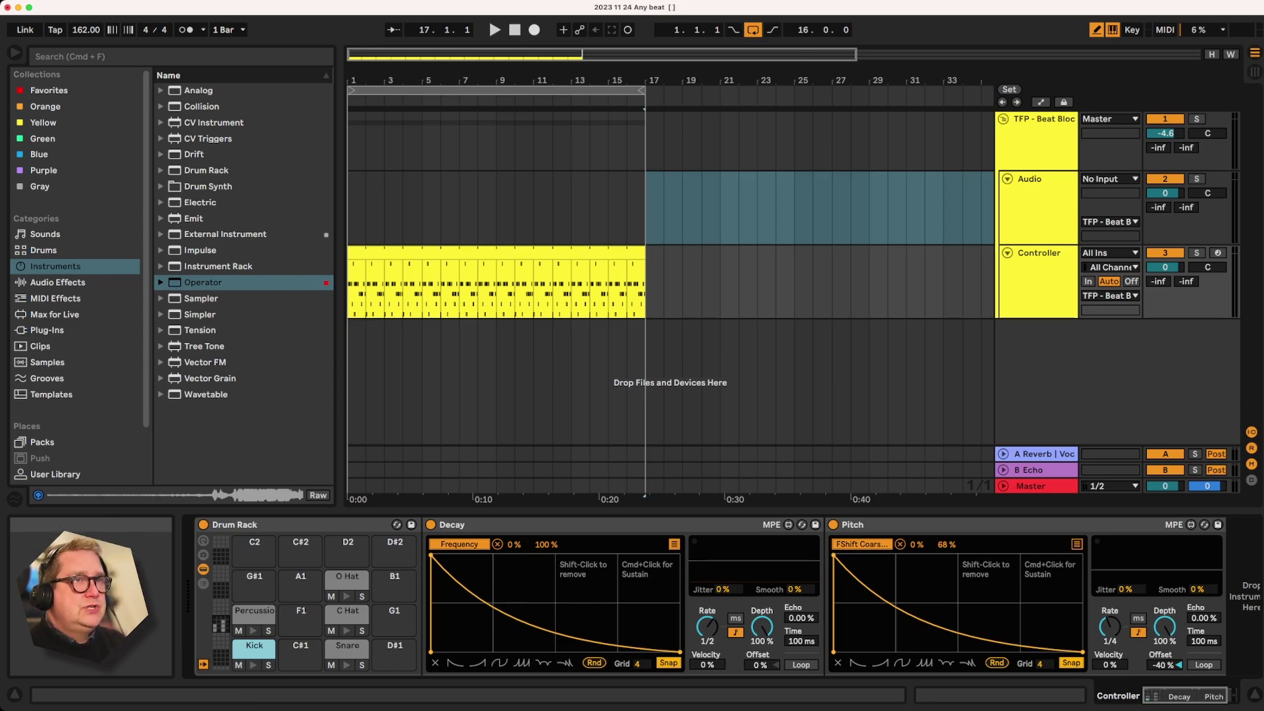
# Browse the audio and MIDI effects for Shaper MIDI, and inspect the Kick pad's Decay and Pitch devices
pyautogui.click(58, 281)
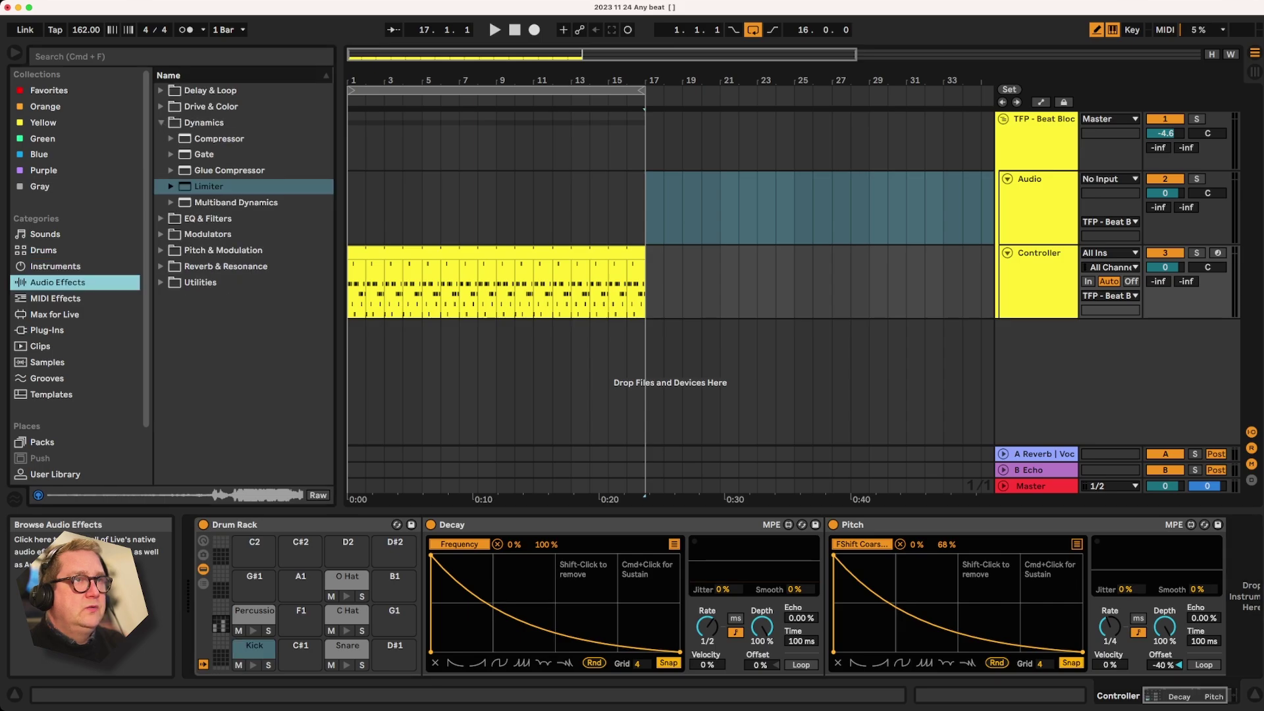
pyautogui.click(55, 298)
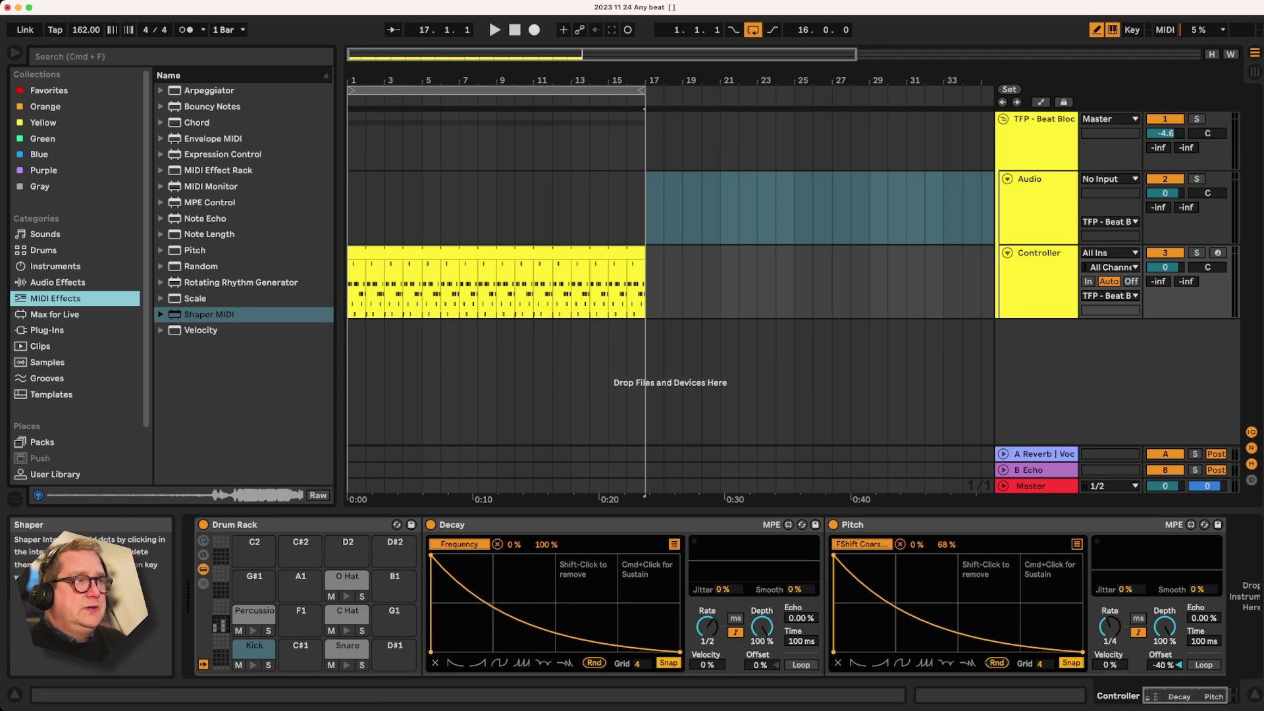
pyautogui.click(487, 525)
pyautogui.click(895, 525)
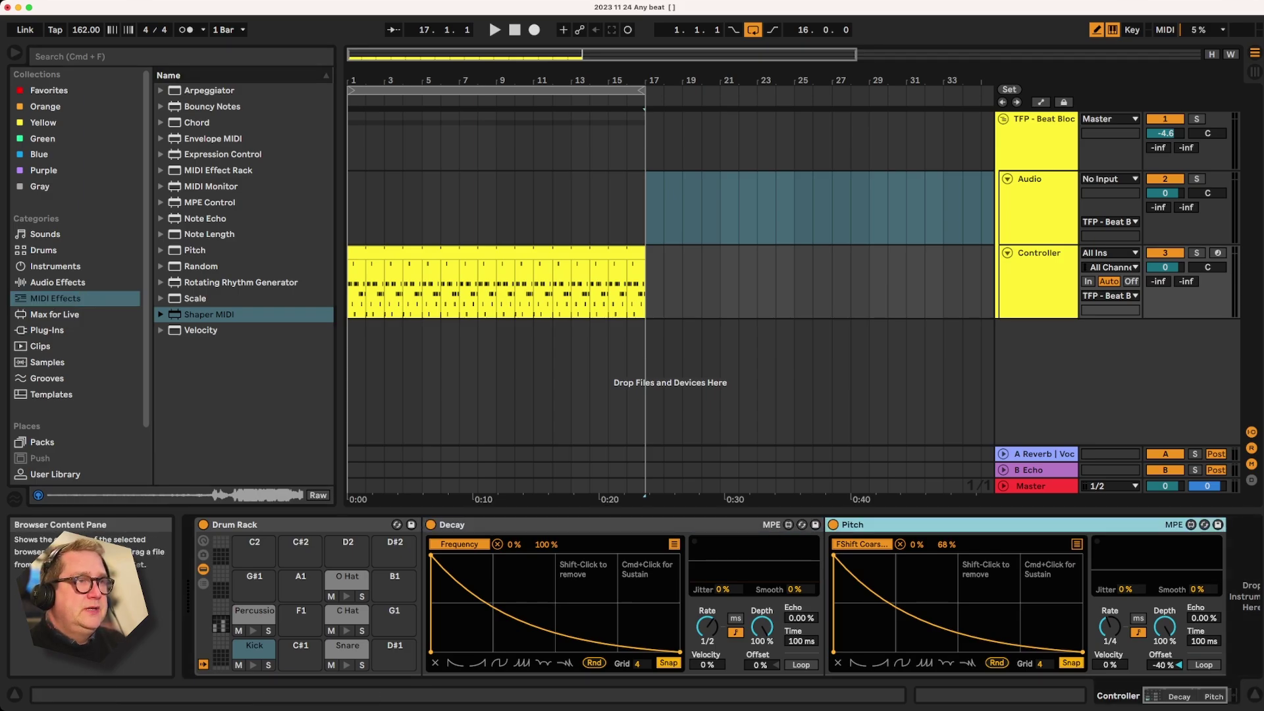
pyautogui.click(487, 525)
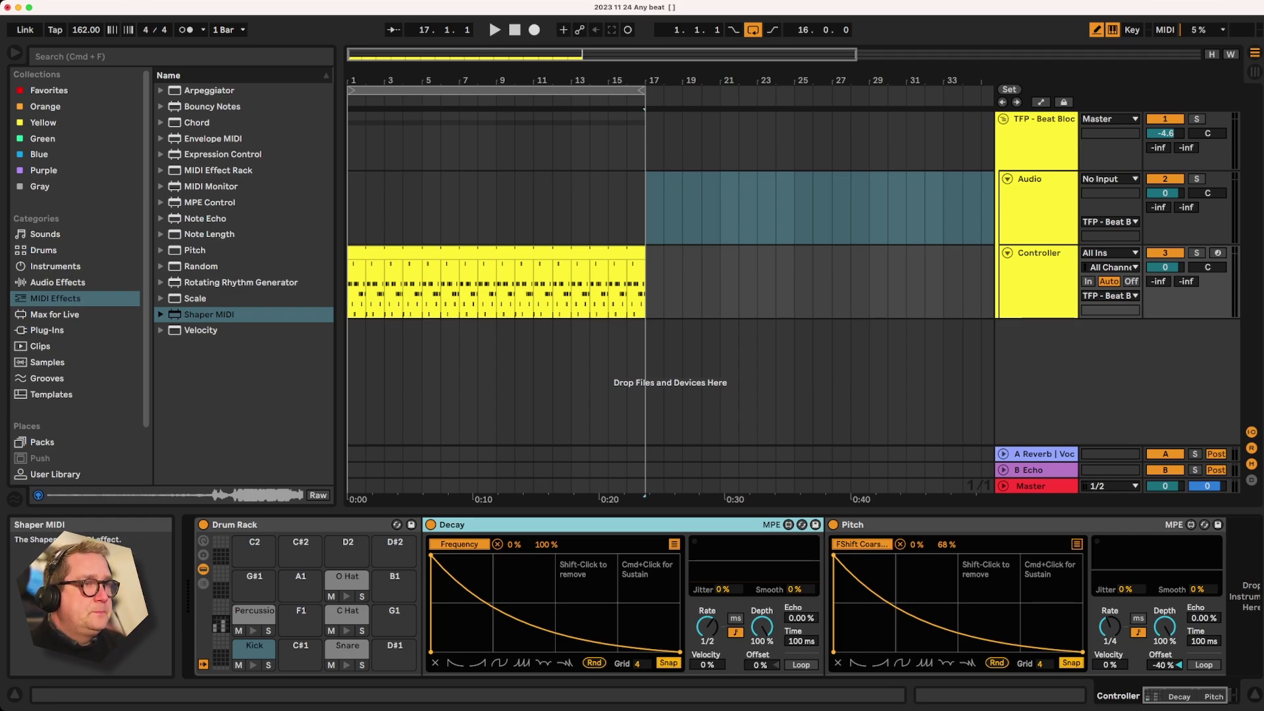
# Inspect the modulation devices on the Snare, C Hat and Percussion pads of the Drum Rack
pyautogui.click(347, 646)
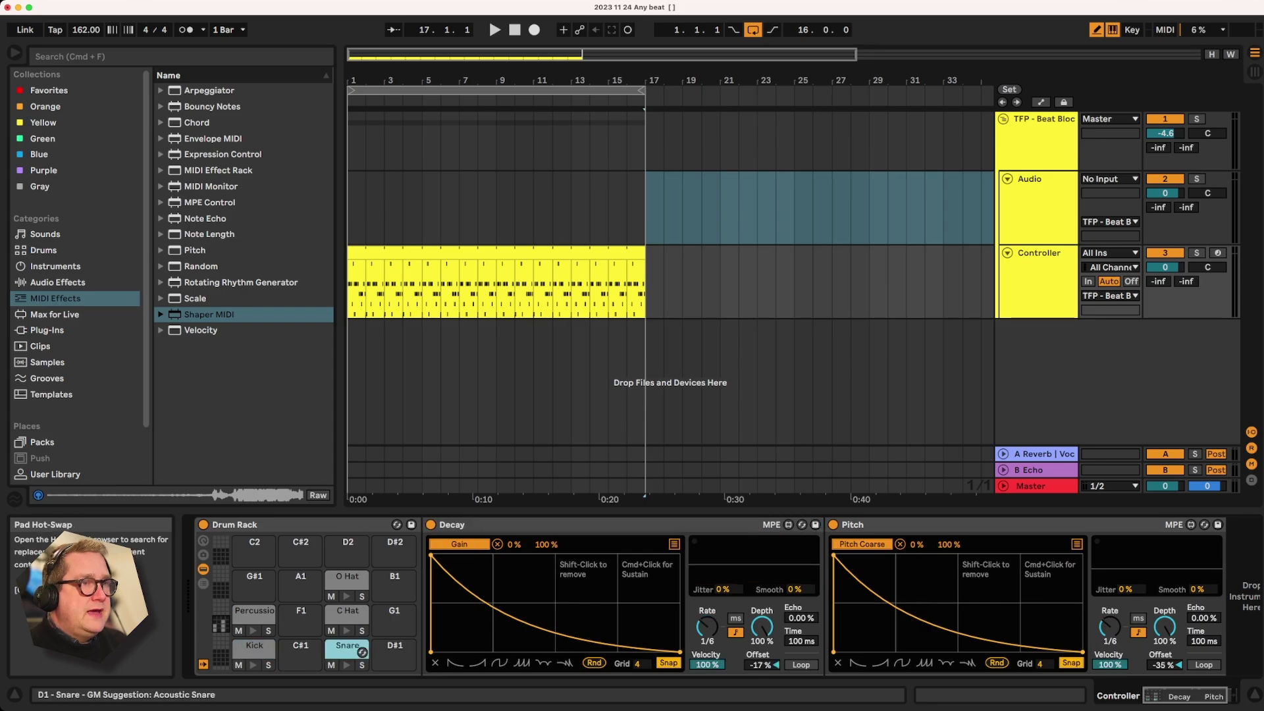
pyautogui.click(355, 614)
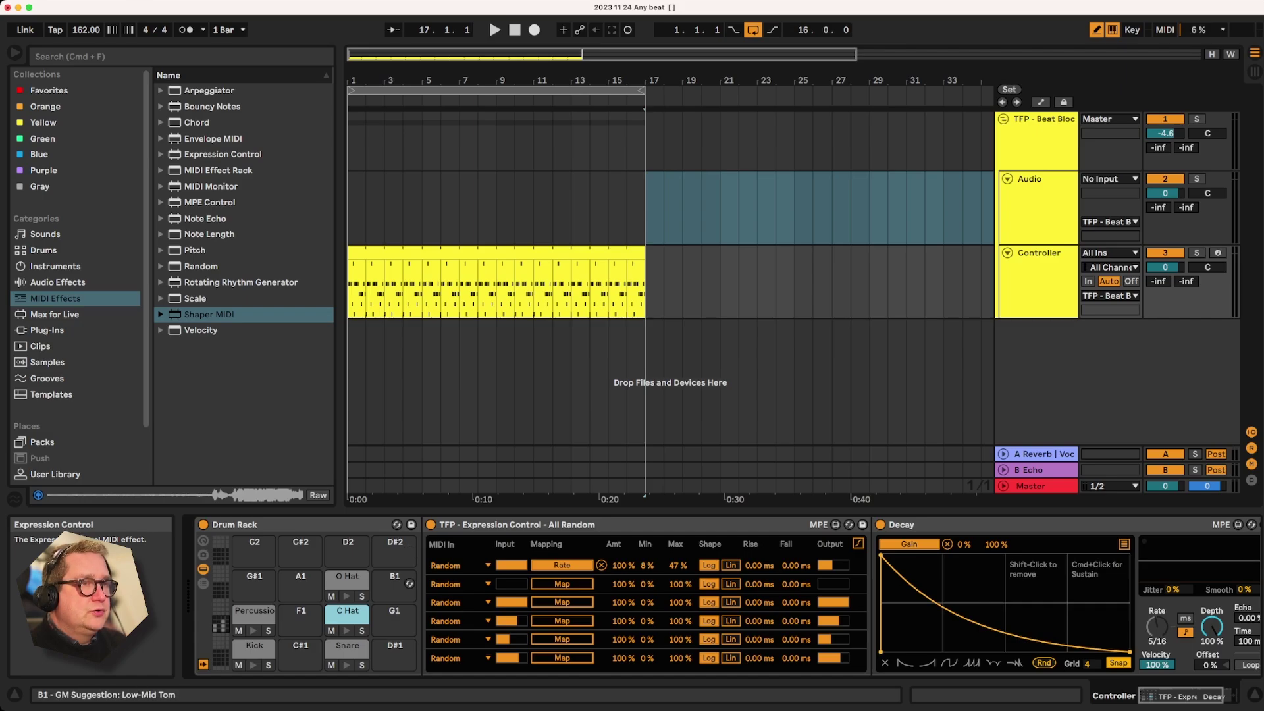
pyautogui.click(255, 614)
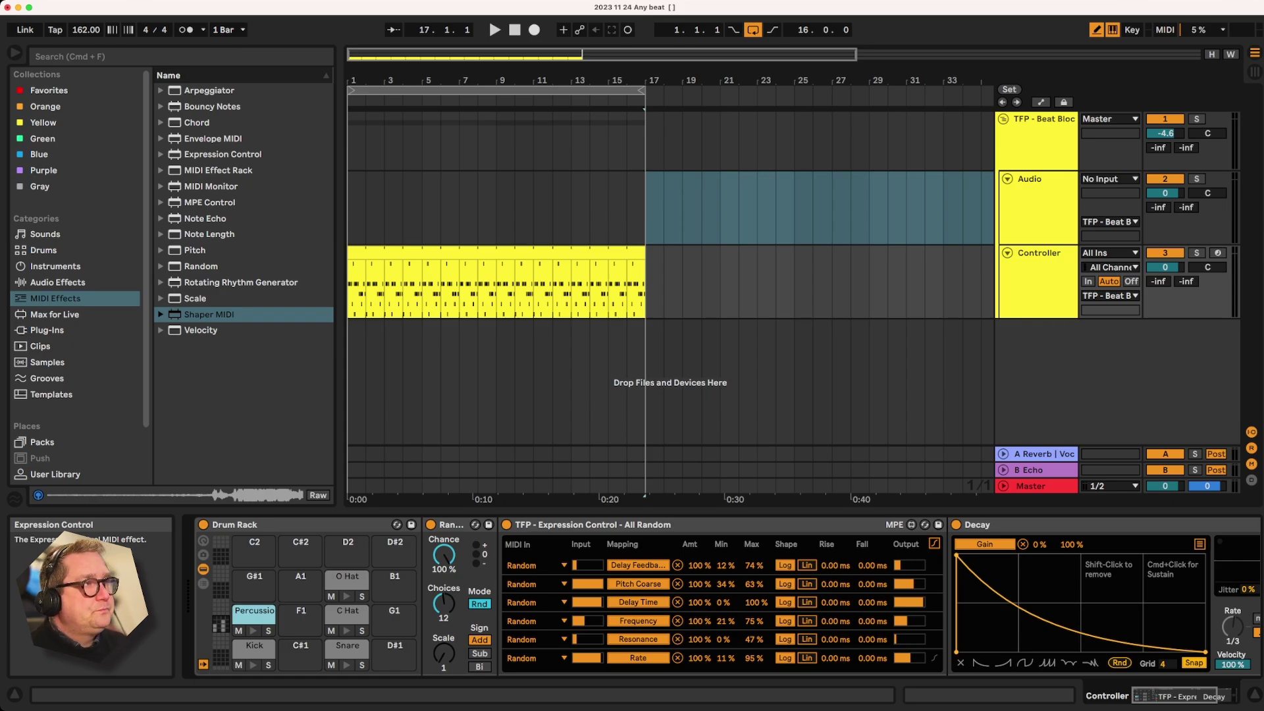
# Compare the Controller track with the Audio track, examining the Audio track's Echo device and its input type choices
pyautogui.click(1039, 253)
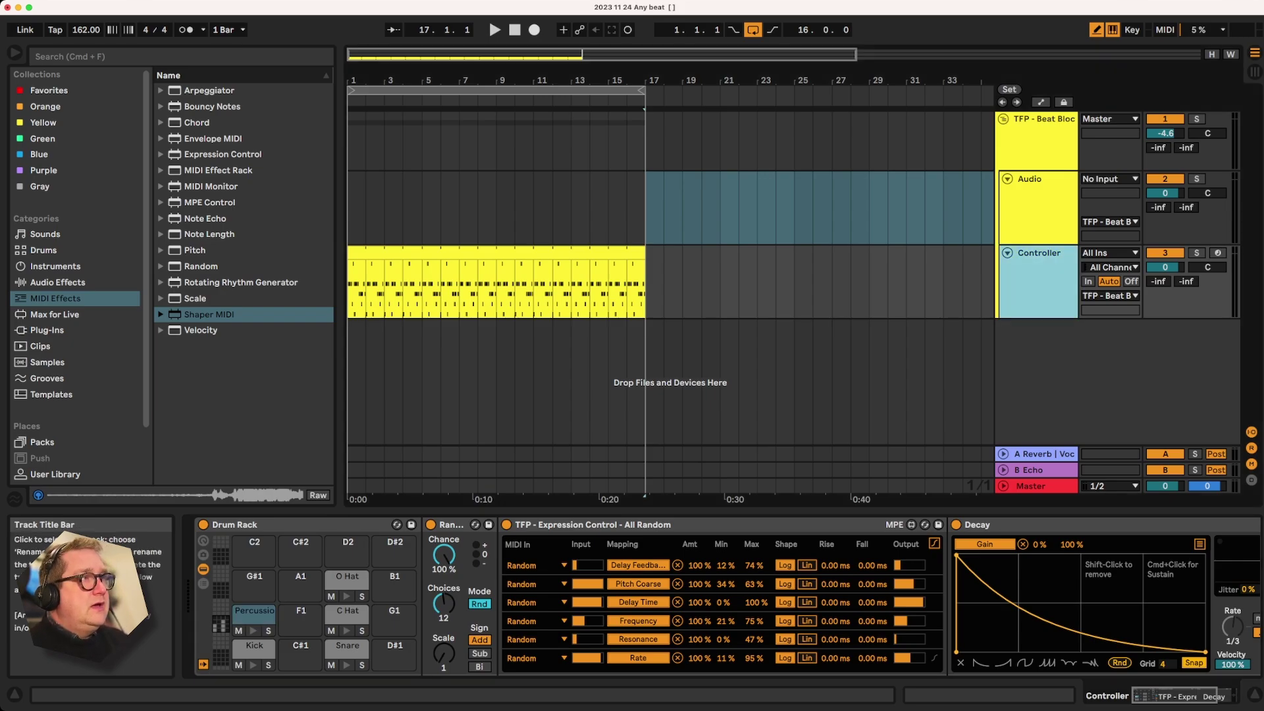
pyautogui.click(1037, 207)
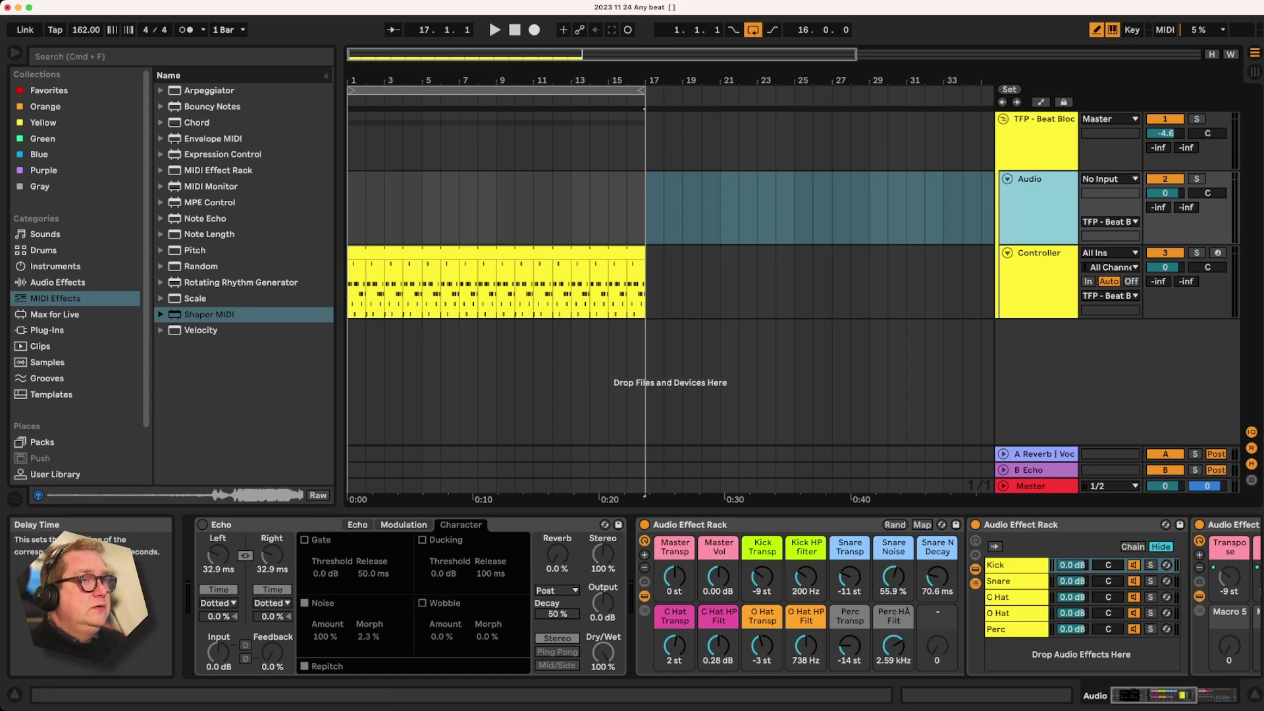
pyautogui.click(282, 524)
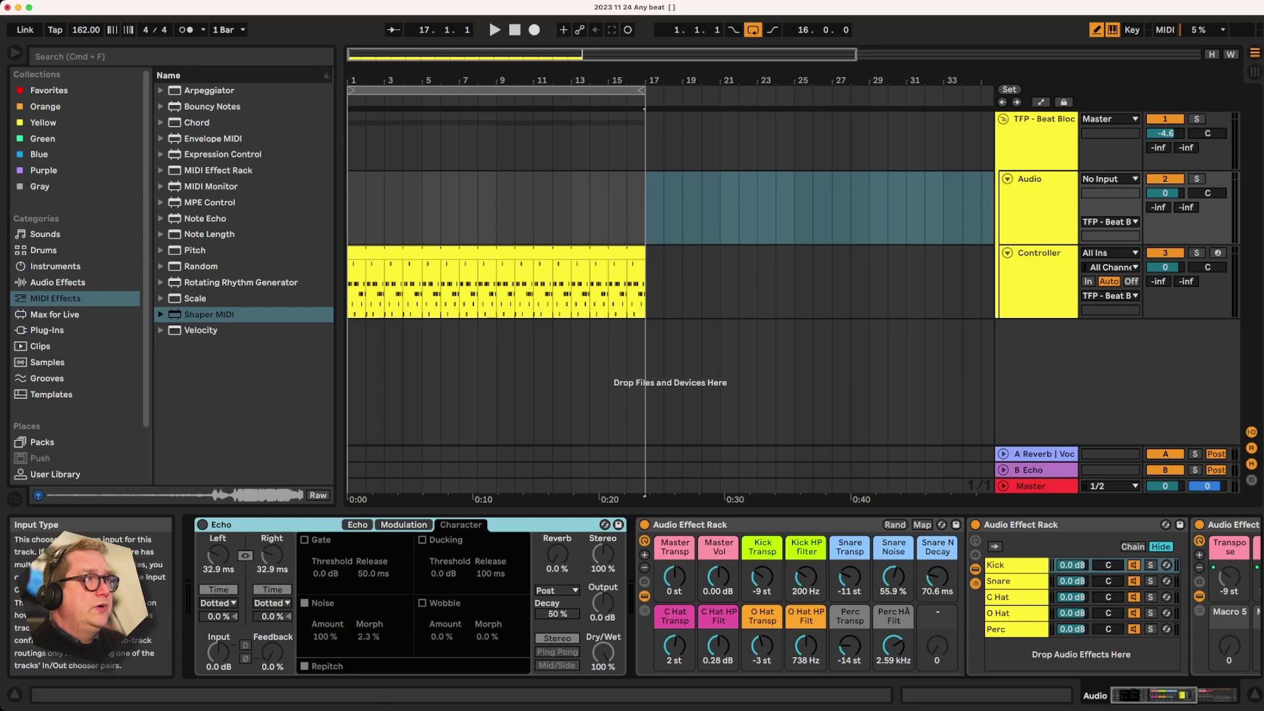
pyautogui.click(1110, 178)
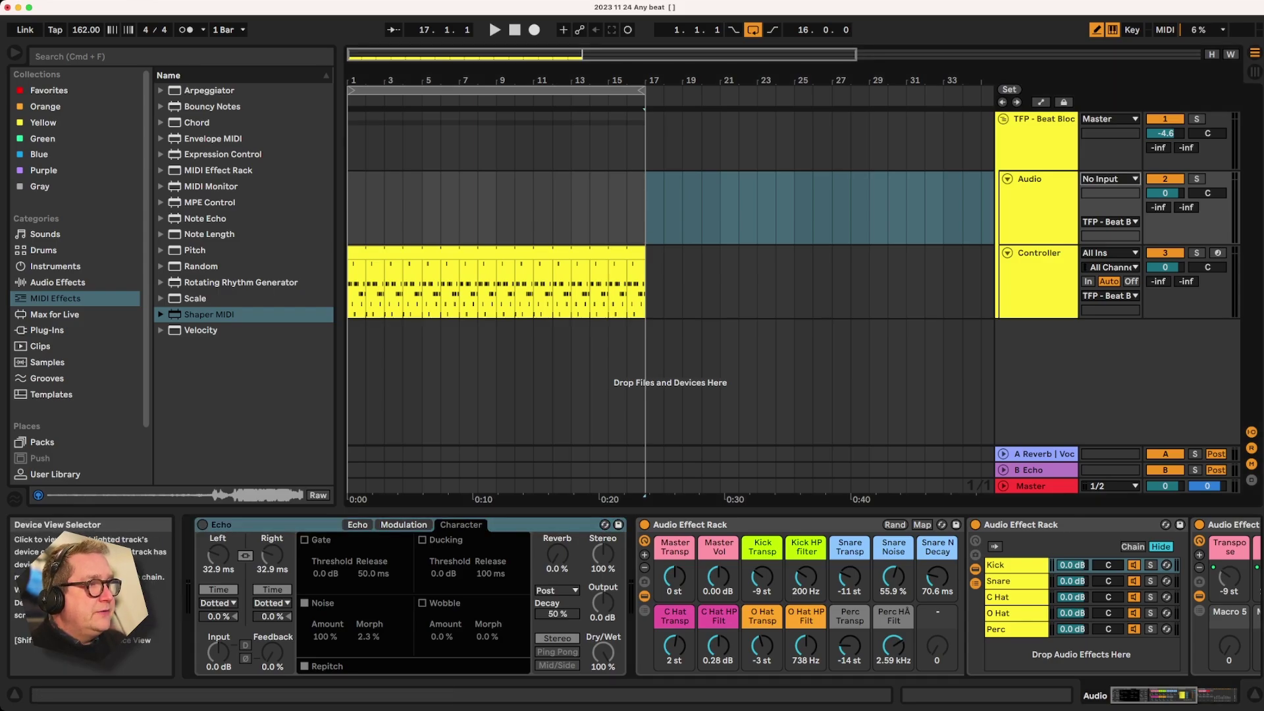
# Examine the Kick chain in the Audio track's effect rack and browse the Pitch & Modulation audio effects for Shifter
pyautogui.moveTo(1157, 695); pyautogui.dragTo(1171, 695)
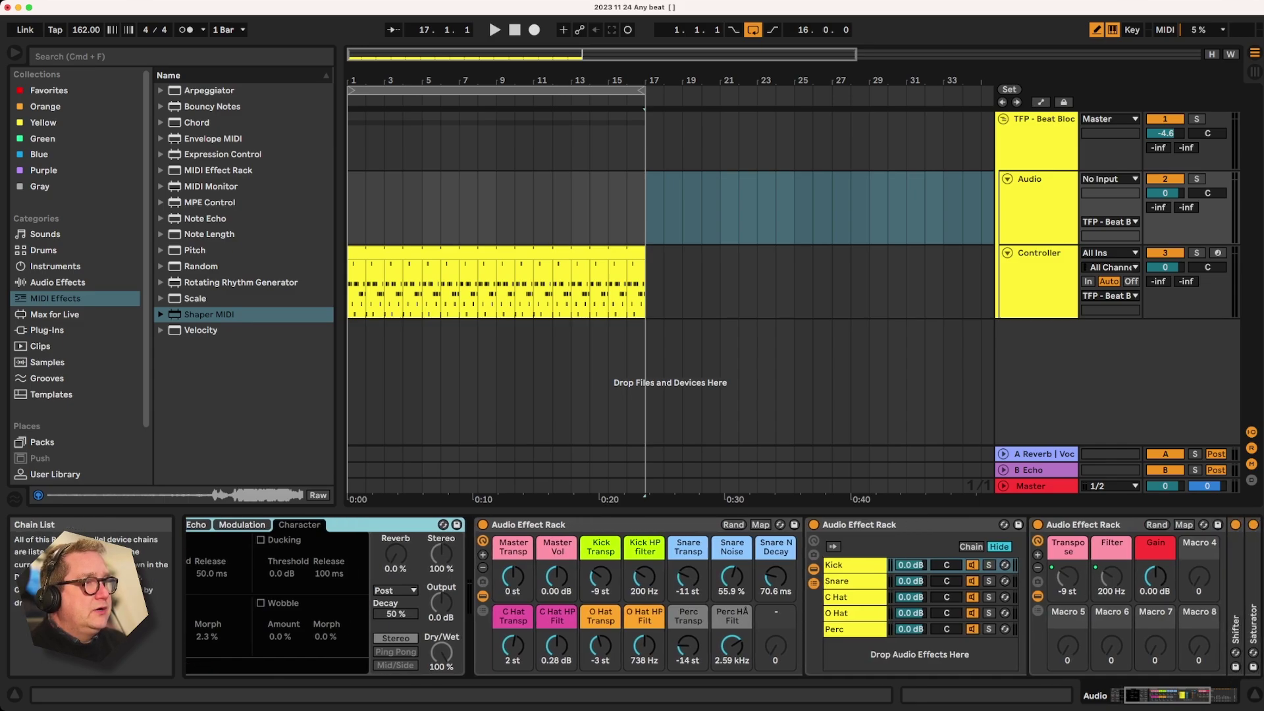
pyautogui.click(854, 564)
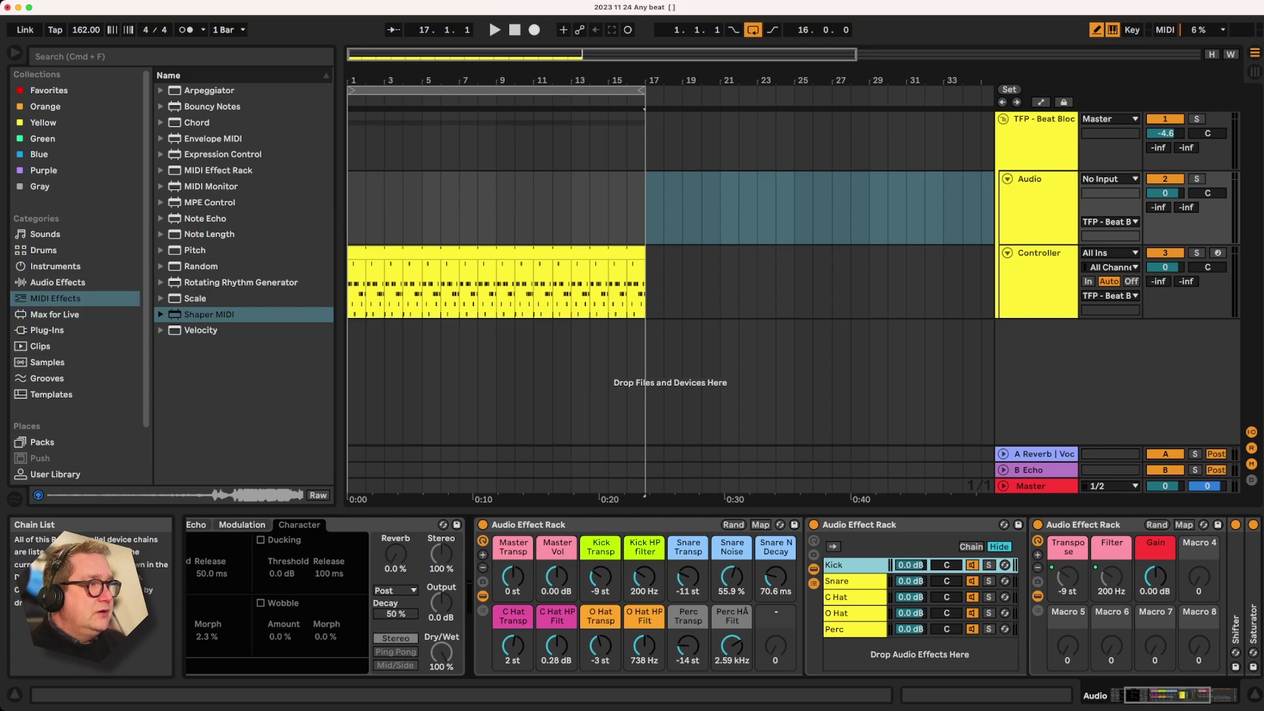
pyautogui.moveTo(1169, 695); pyautogui.dragTo(1185, 695)
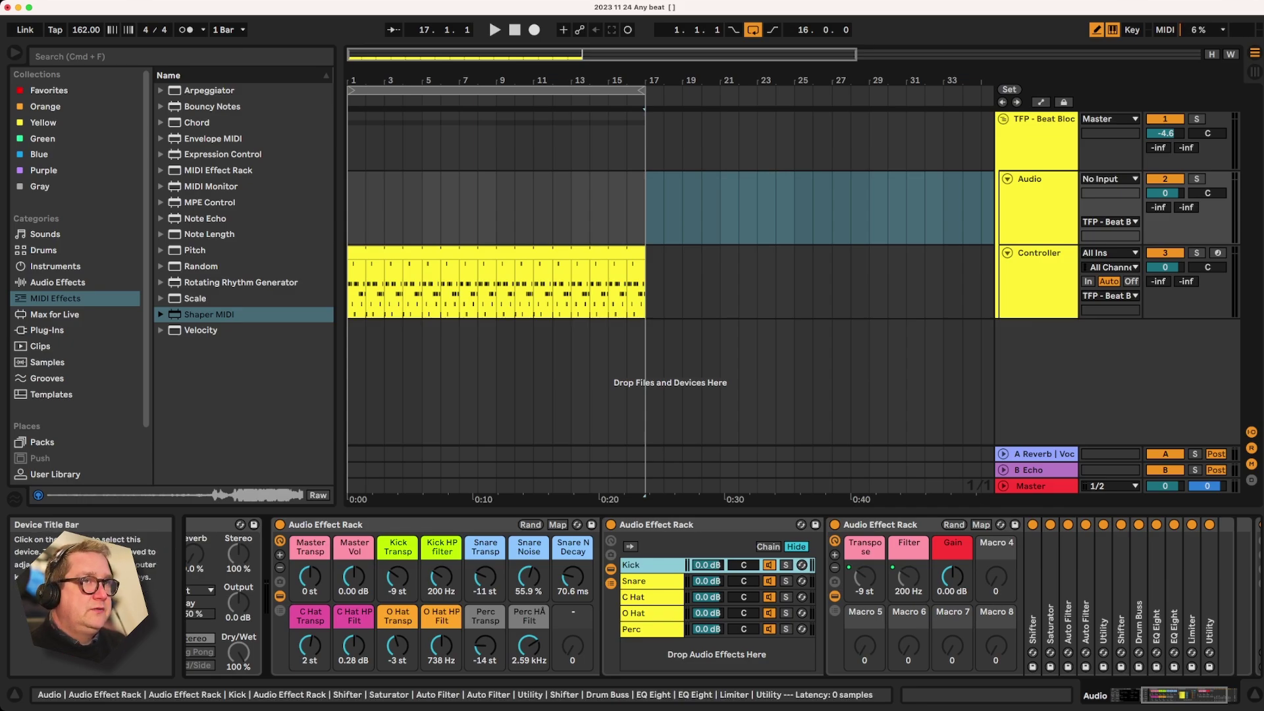
pyautogui.click(57, 282)
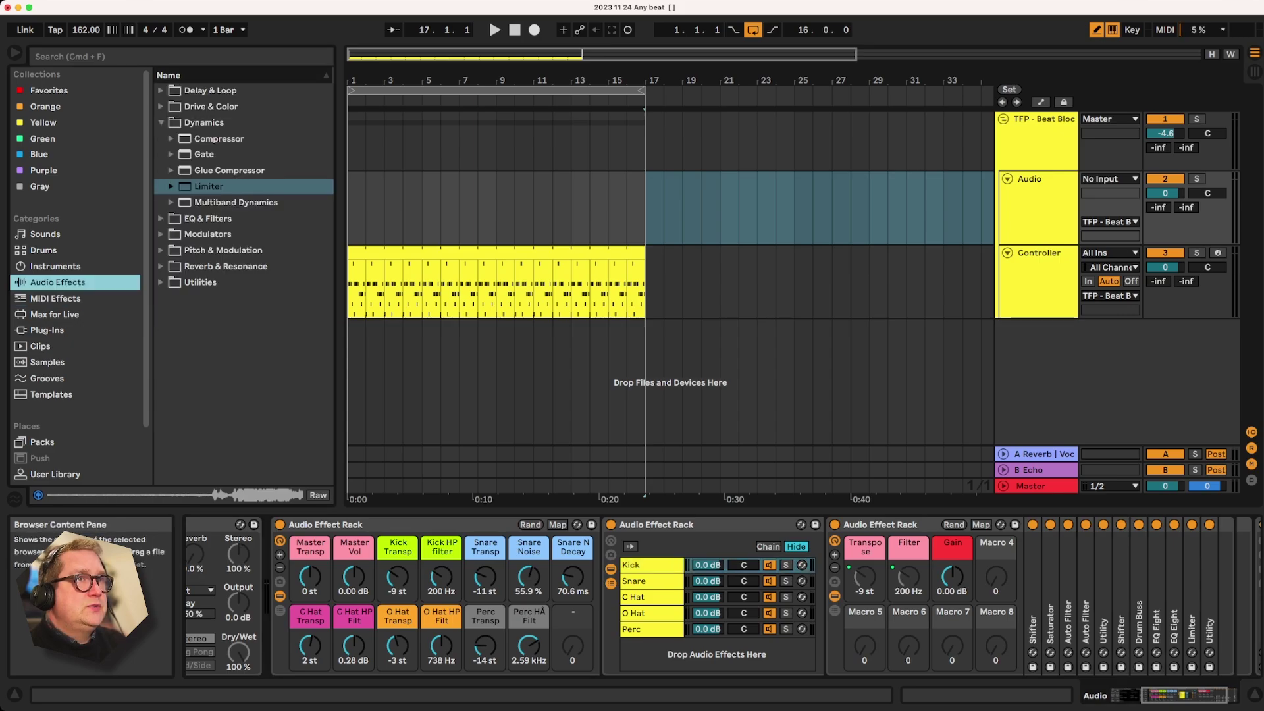
pyautogui.click(222, 251)
pyautogui.press('Right')
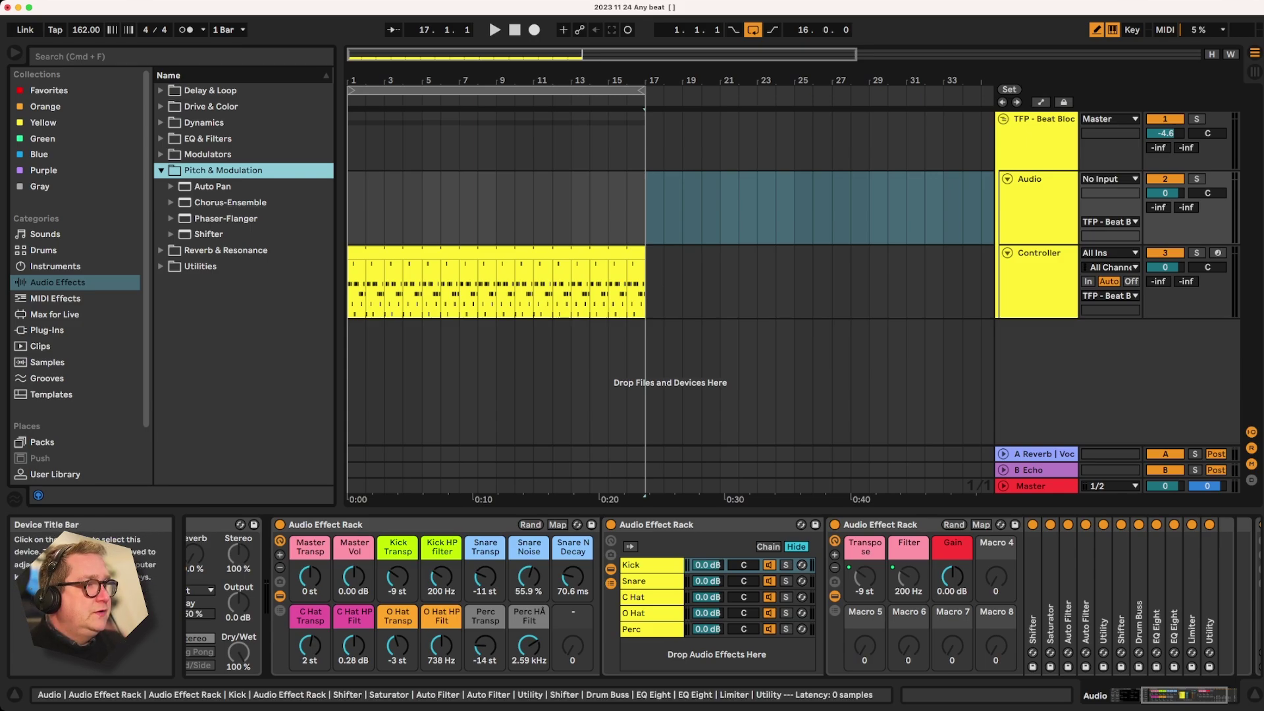
# Unfold the first Utility device in the Audio track's Kick chain and examine it along with the rest of the device chain
pyautogui.click(1103, 629)
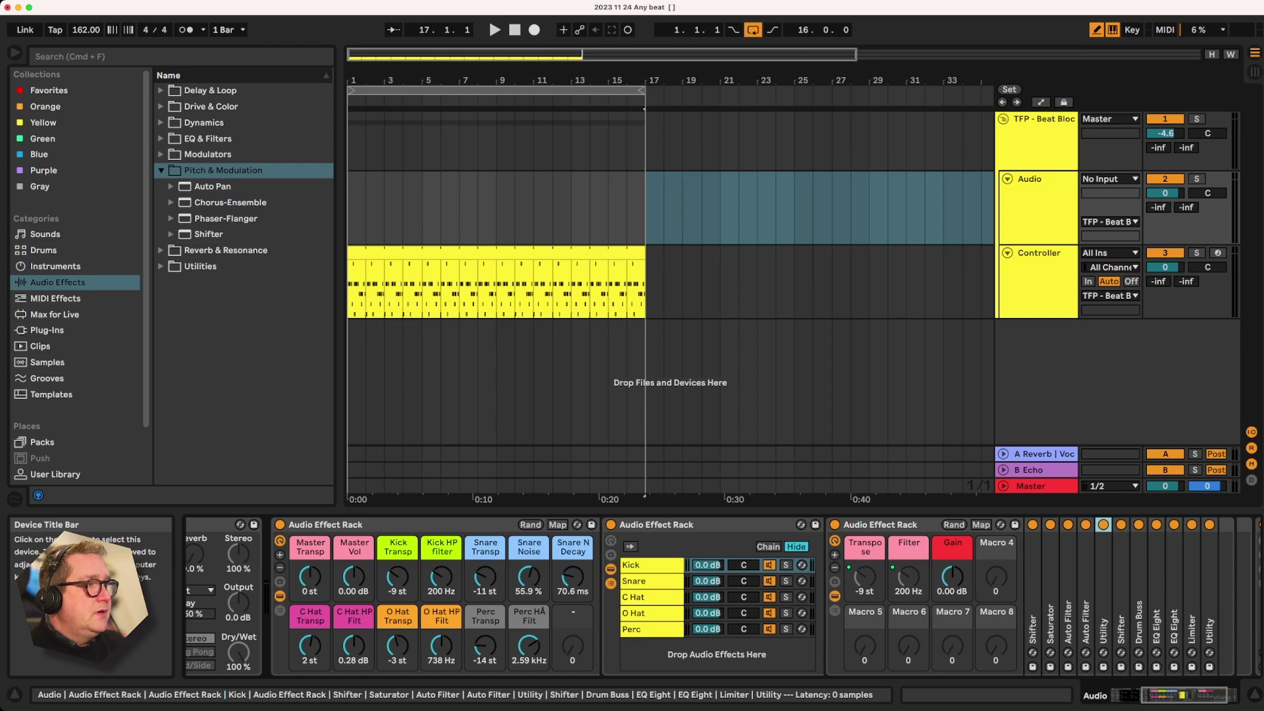
pyautogui.doubleClick(1103, 629)
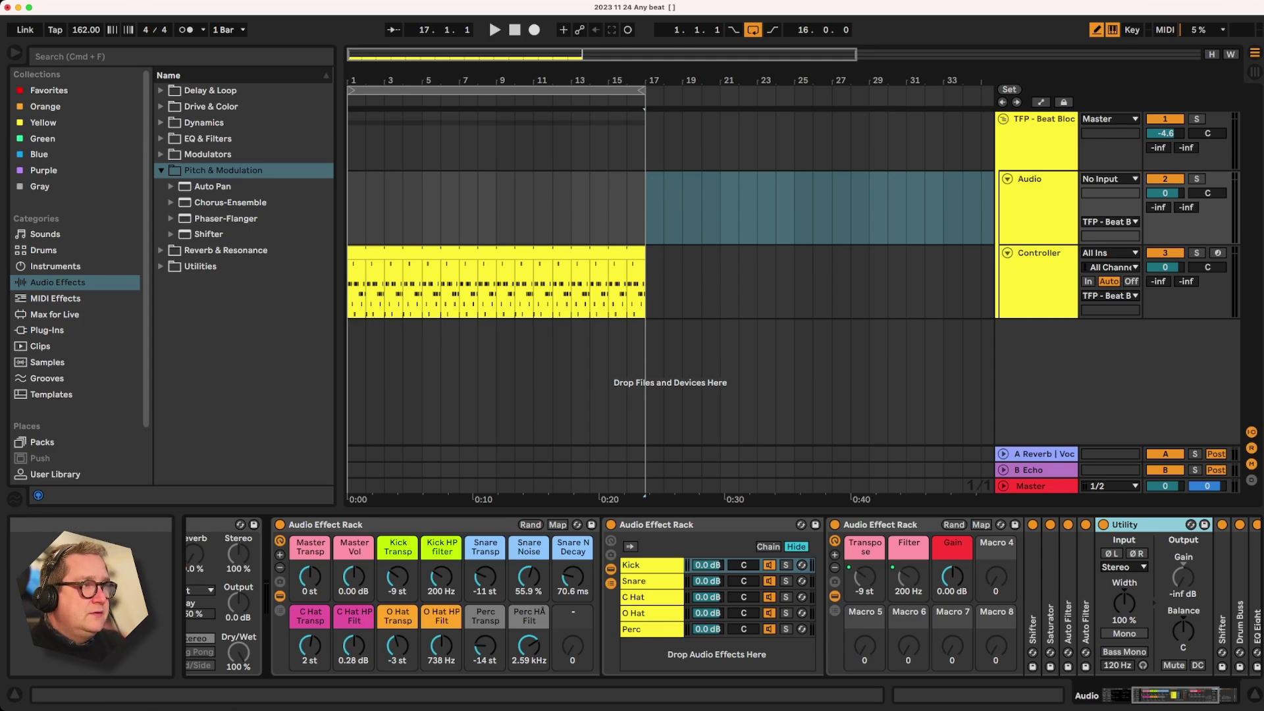
pyautogui.click(1119, 695)
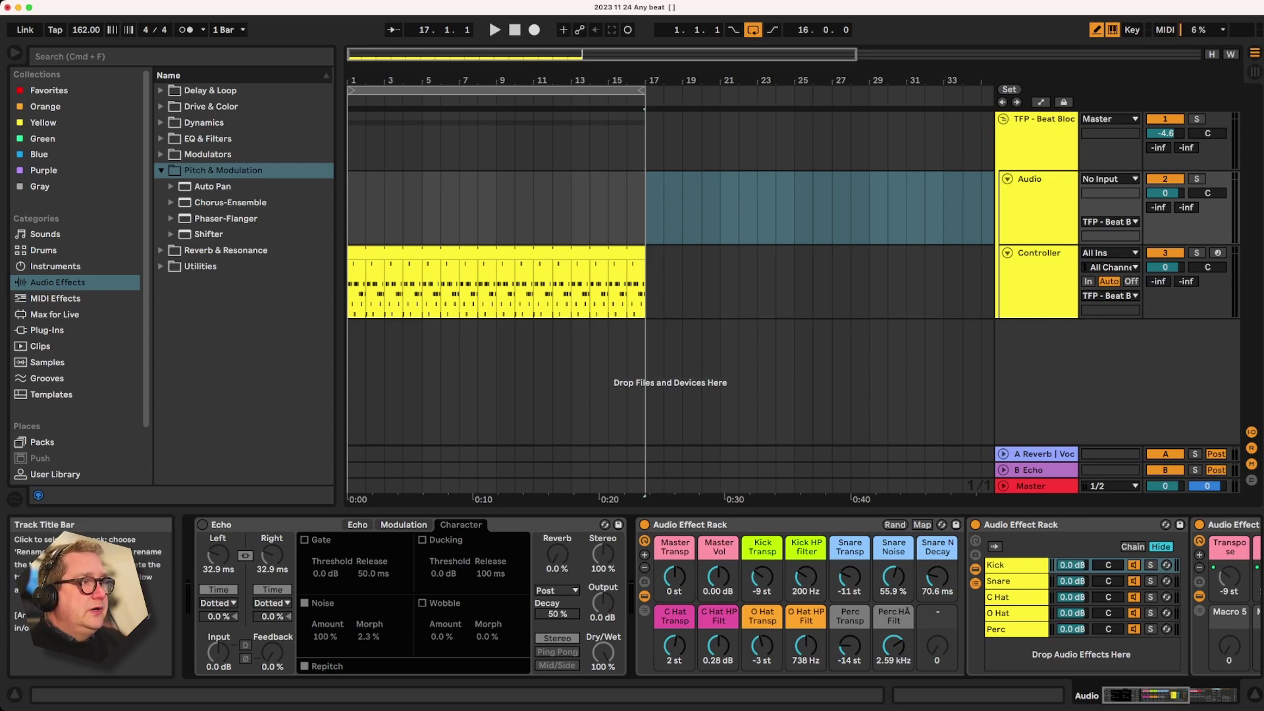
pyautogui.moveTo(1147, 695); pyautogui.dragTo(1195, 695)
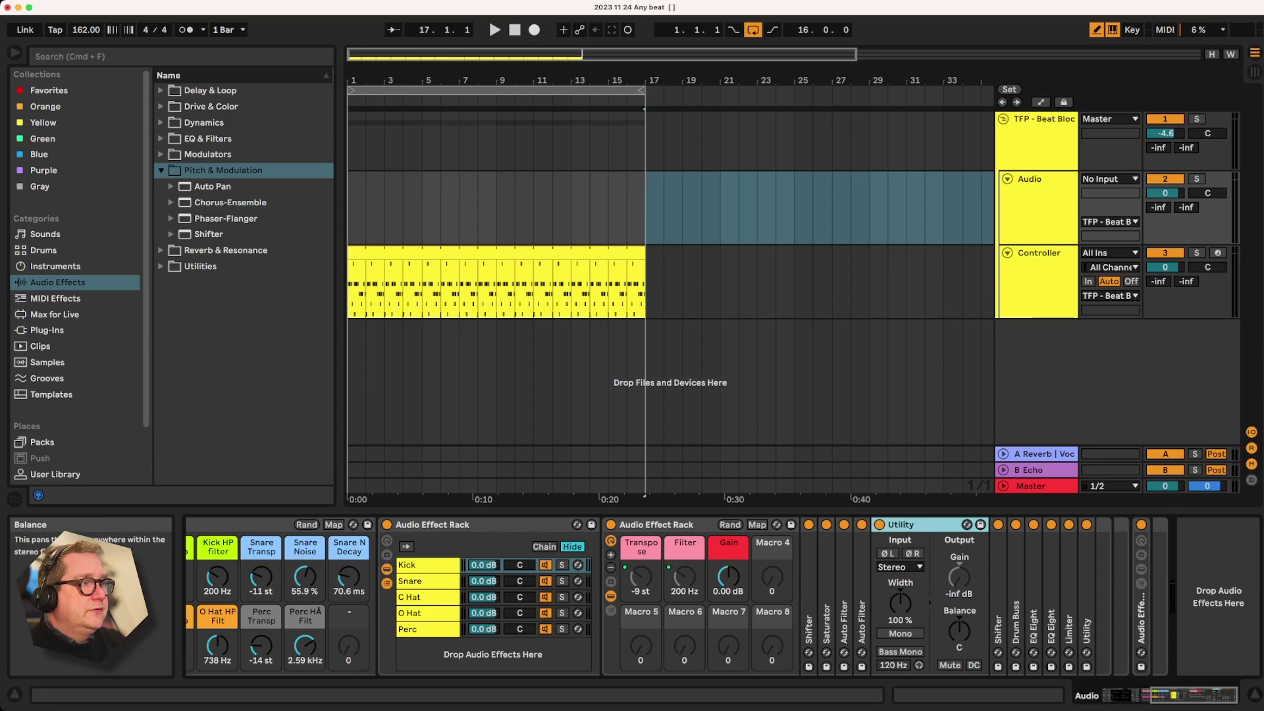
pyautogui.click(1126, 695)
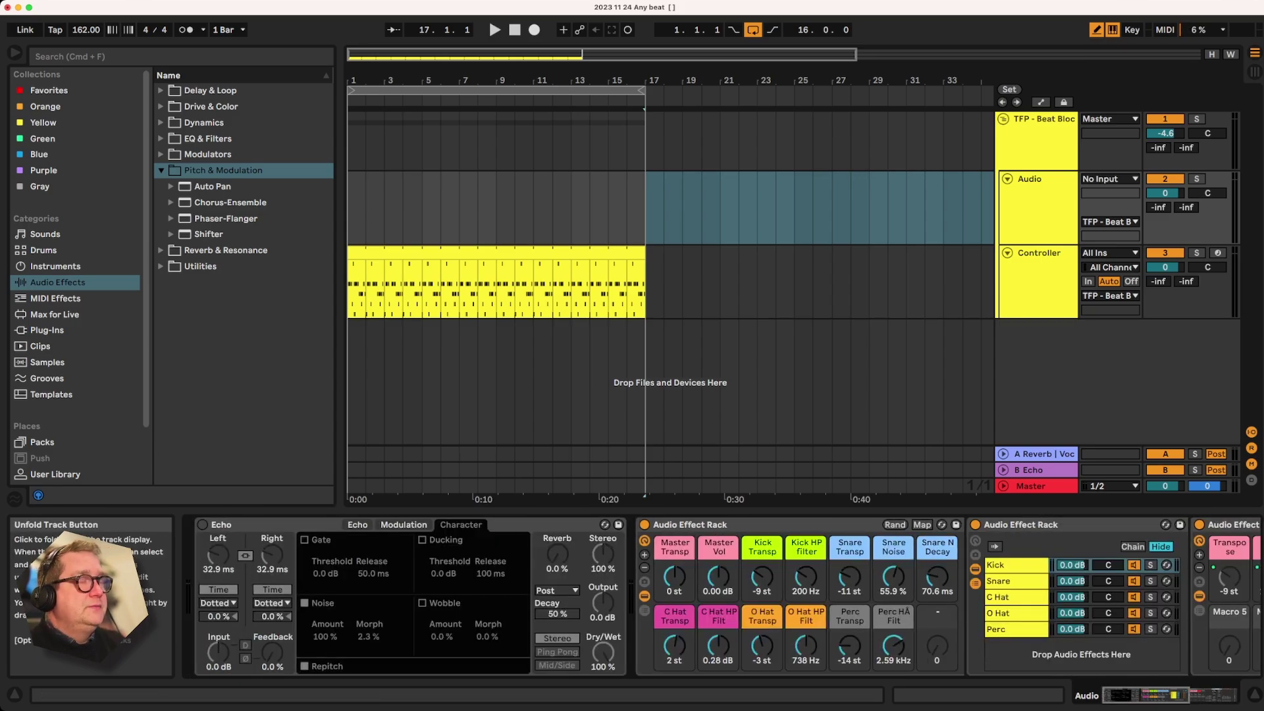
# Fold the TFP - Beat Bloc group track and deactivate it
pyautogui.click(1004, 119)
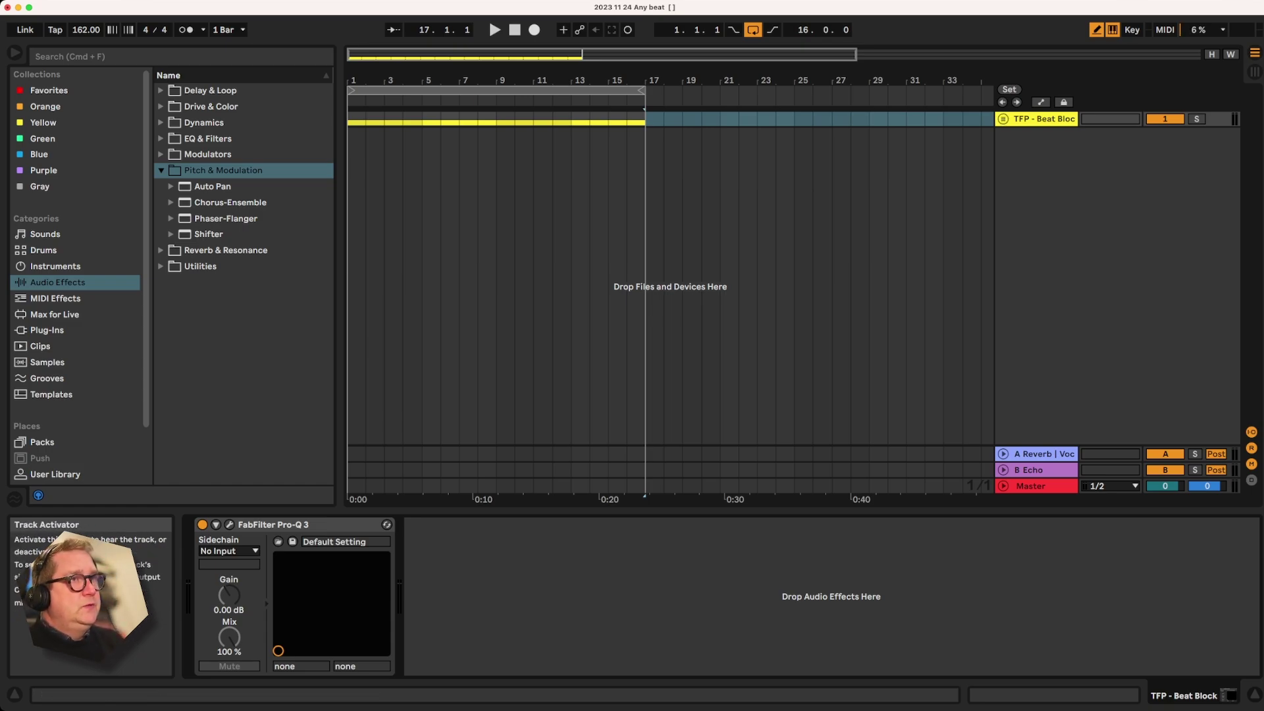
pyautogui.click(1165, 119)
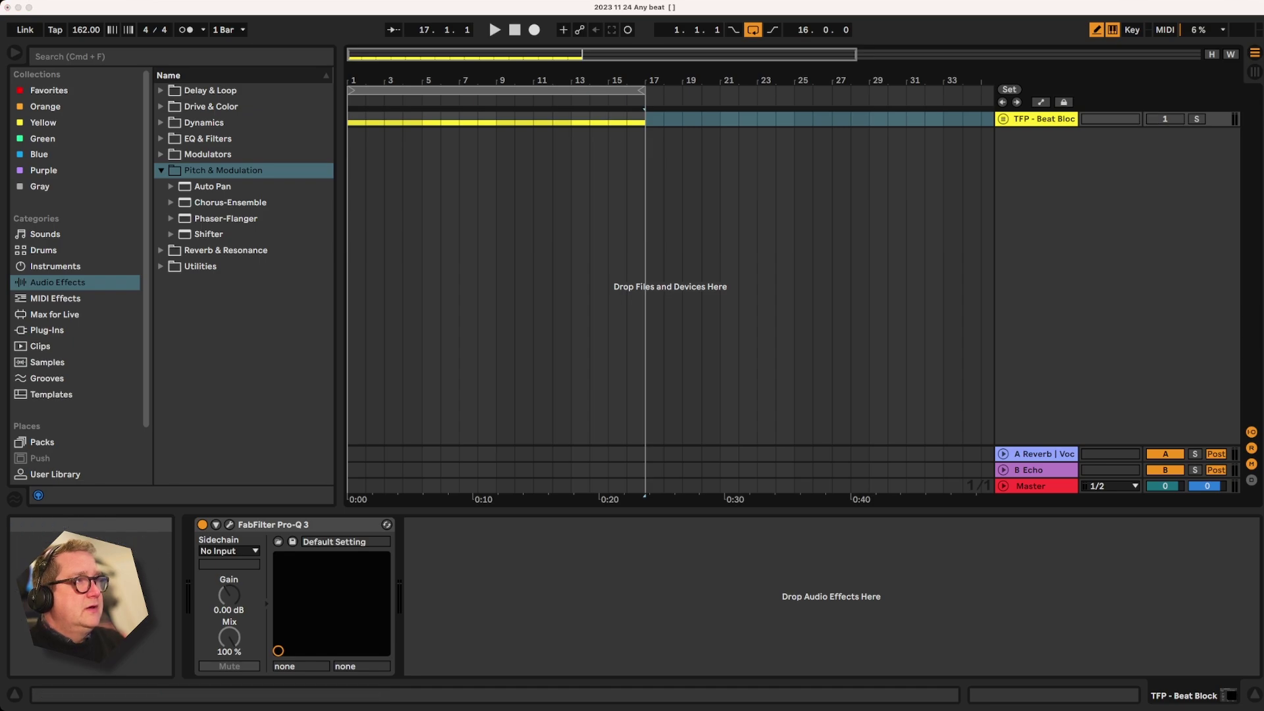
# Add a new MIDI track and a new audio track below the folded group, and group the two together
pyautogui.press('super+shift+t')
pyautogui.click(1036, 134)
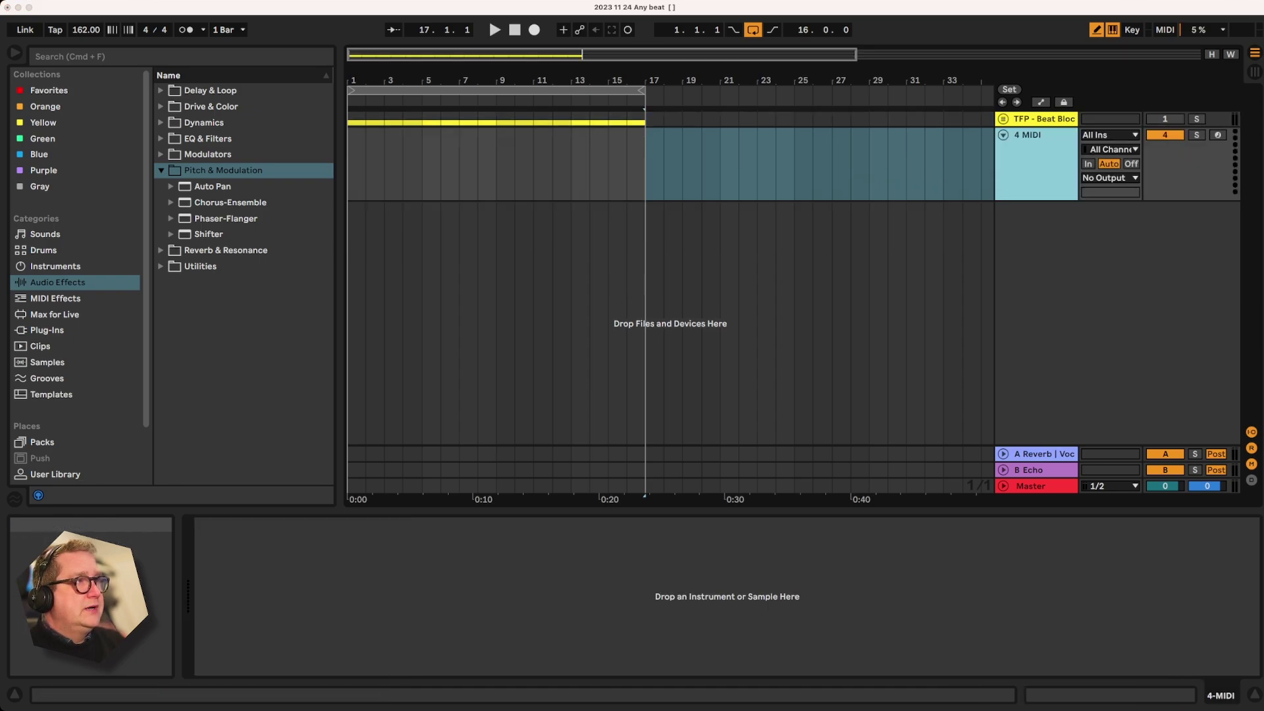
pyautogui.press('super+t')
pyautogui.click(1036, 155)
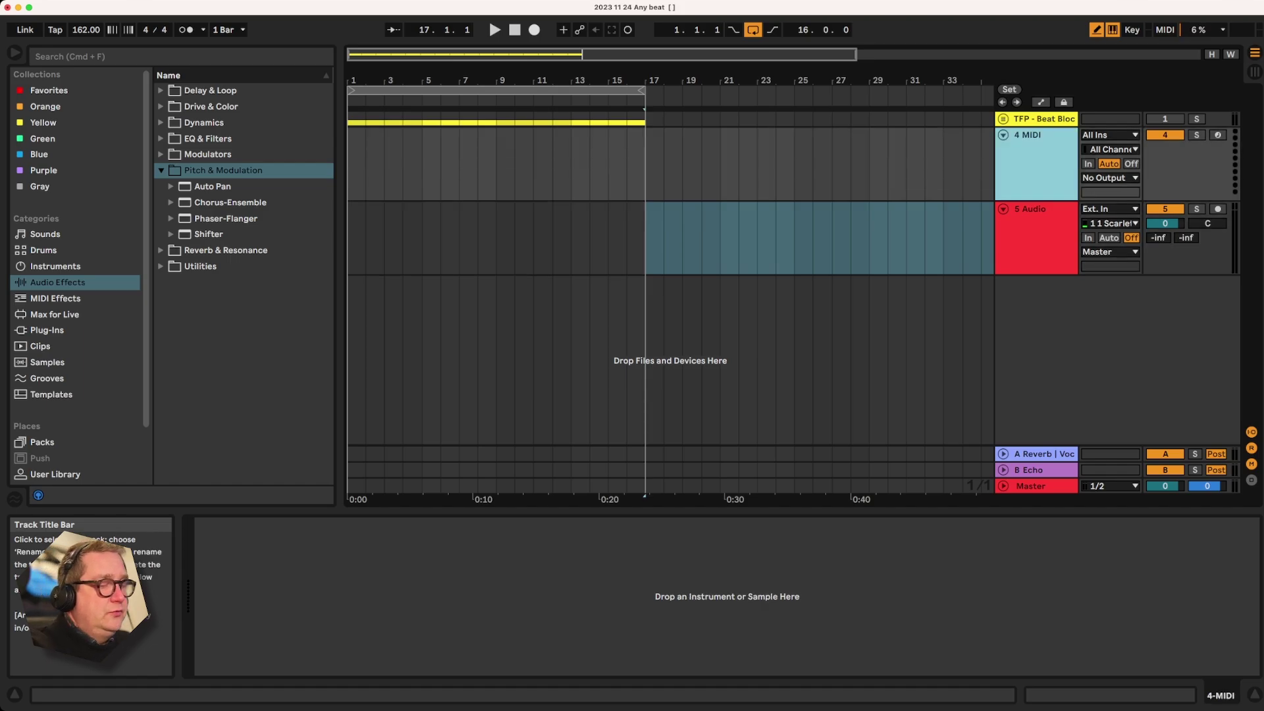
pyautogui.hotkey('shift', 'Down')
pyautogui.press('super+g')
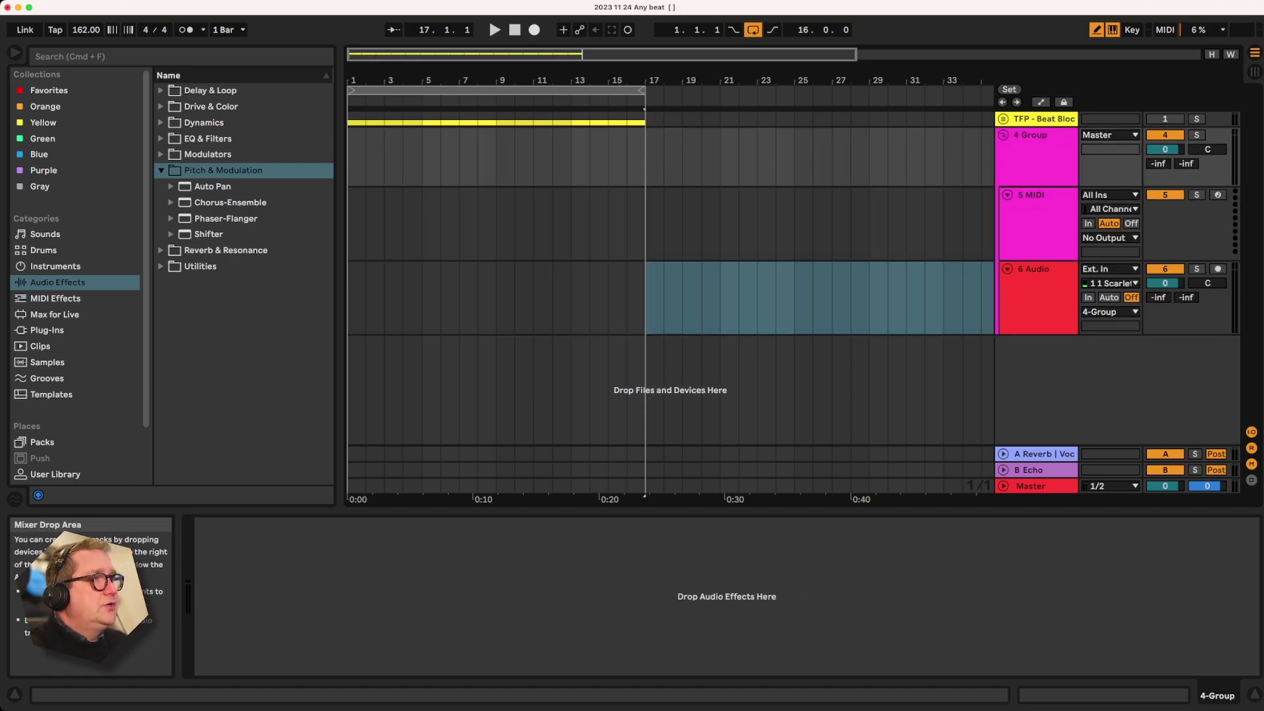
# Rename the new group's MIDI track as "MIDI Controller"
pyautogui.click(1037, 217)
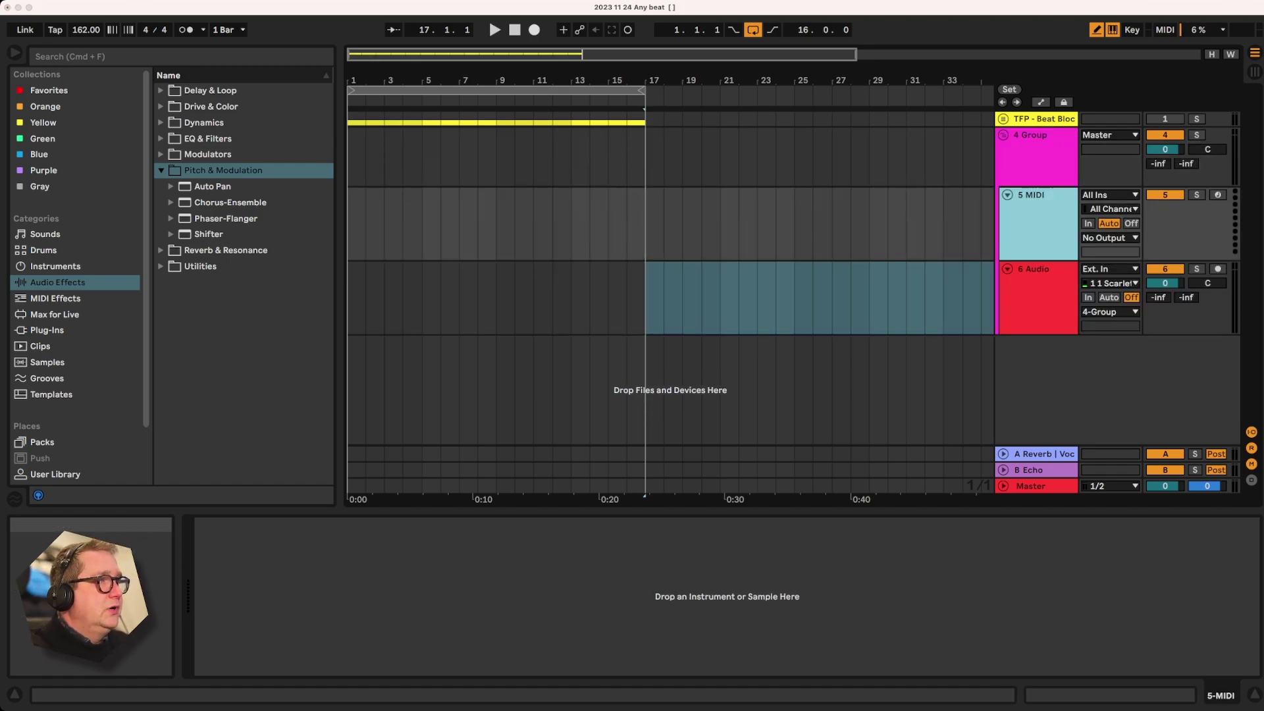
pyautogui.press('super+r')
pyautogui.press('Right')
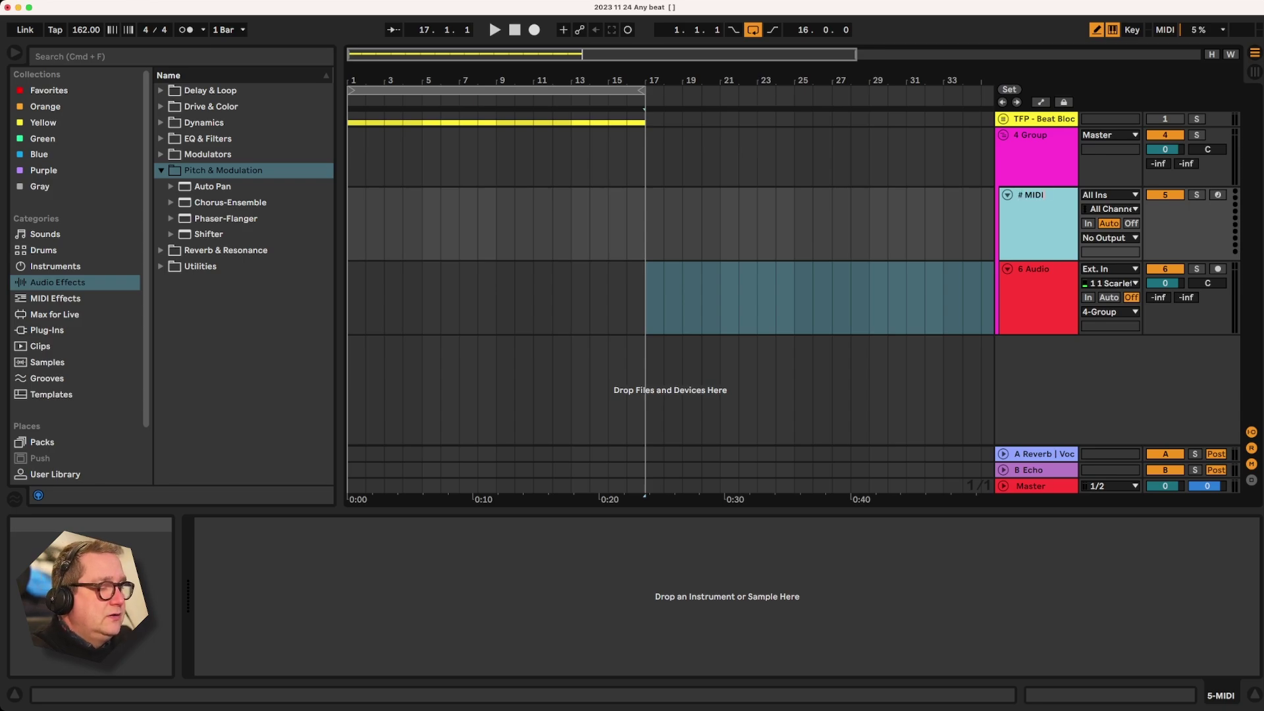
pyautogui.write('Controller')
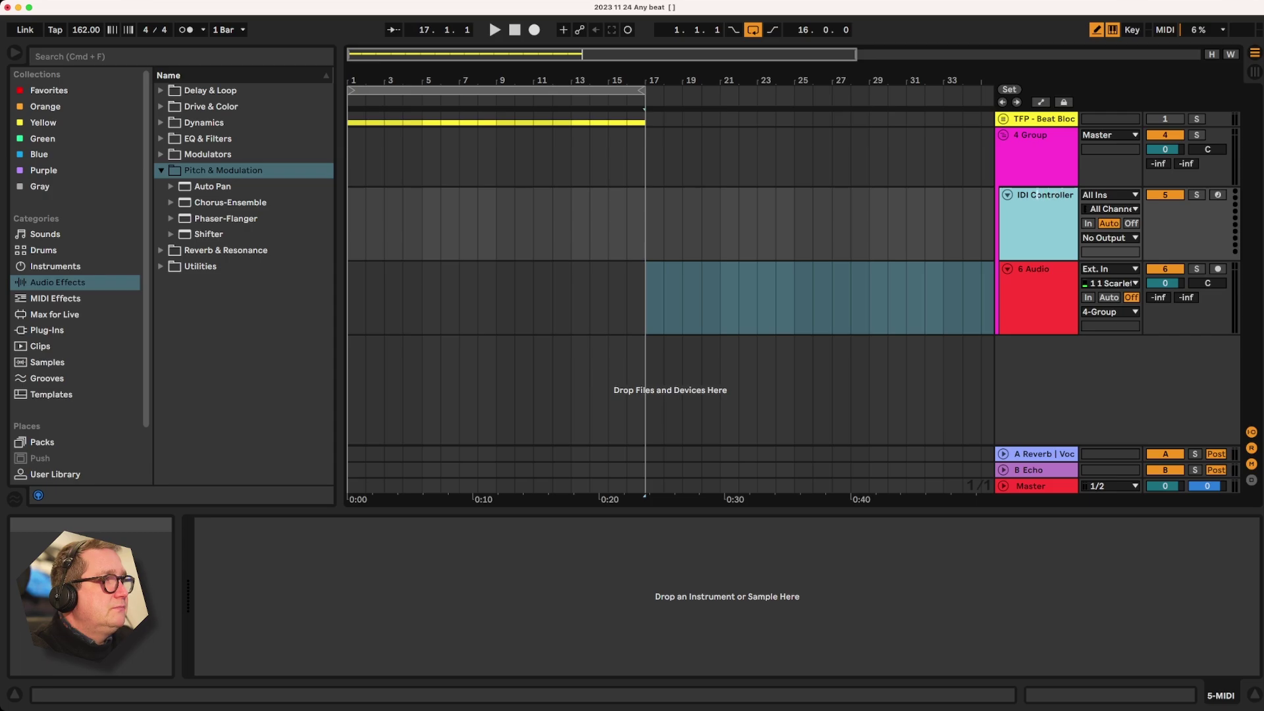
pyautogui.press('Return')
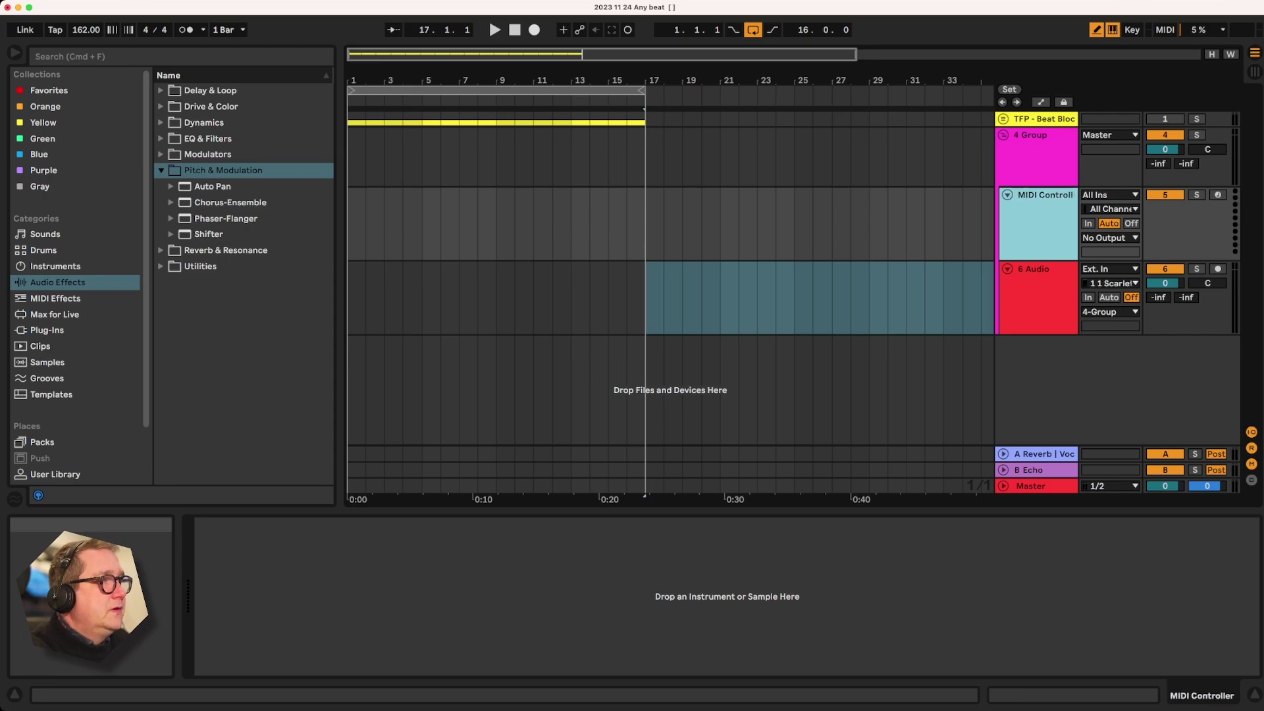
# Rename the new group's audio track as "AudioProcessing"
pyautogui.rightClick(1037, 274)
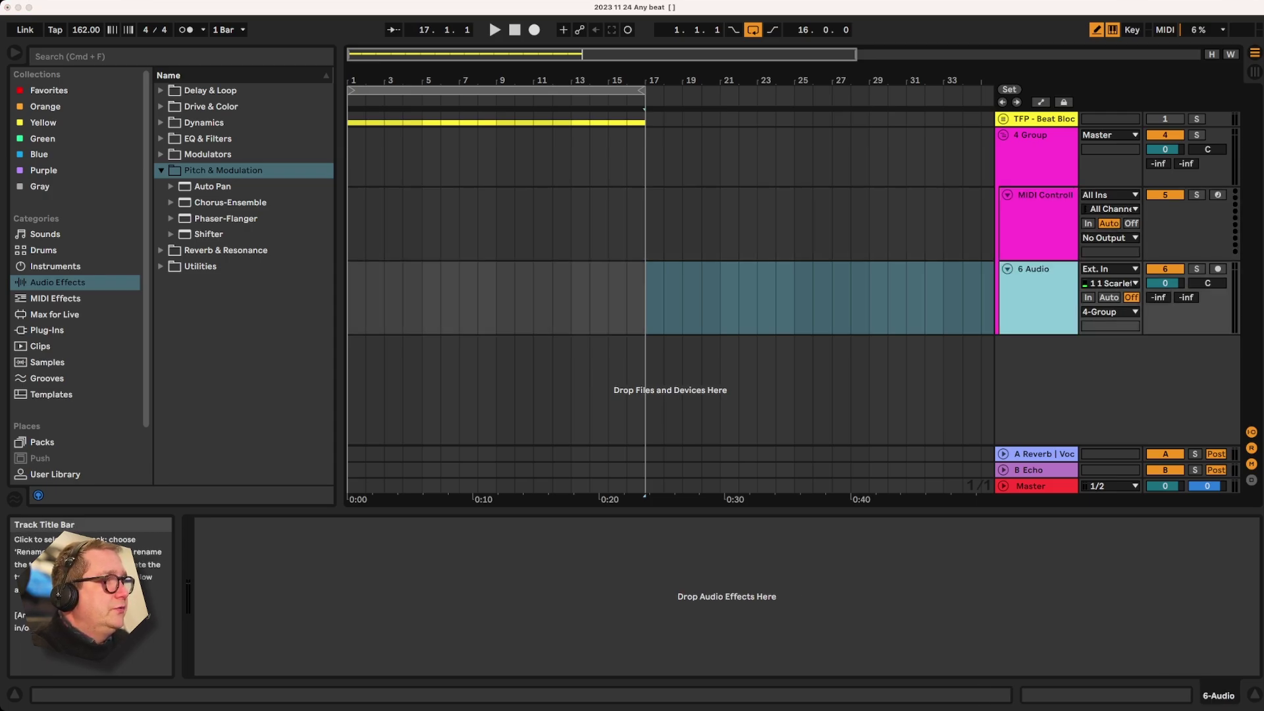
pyautogui.click(1065, 352)
pyautogui.write('Audio')
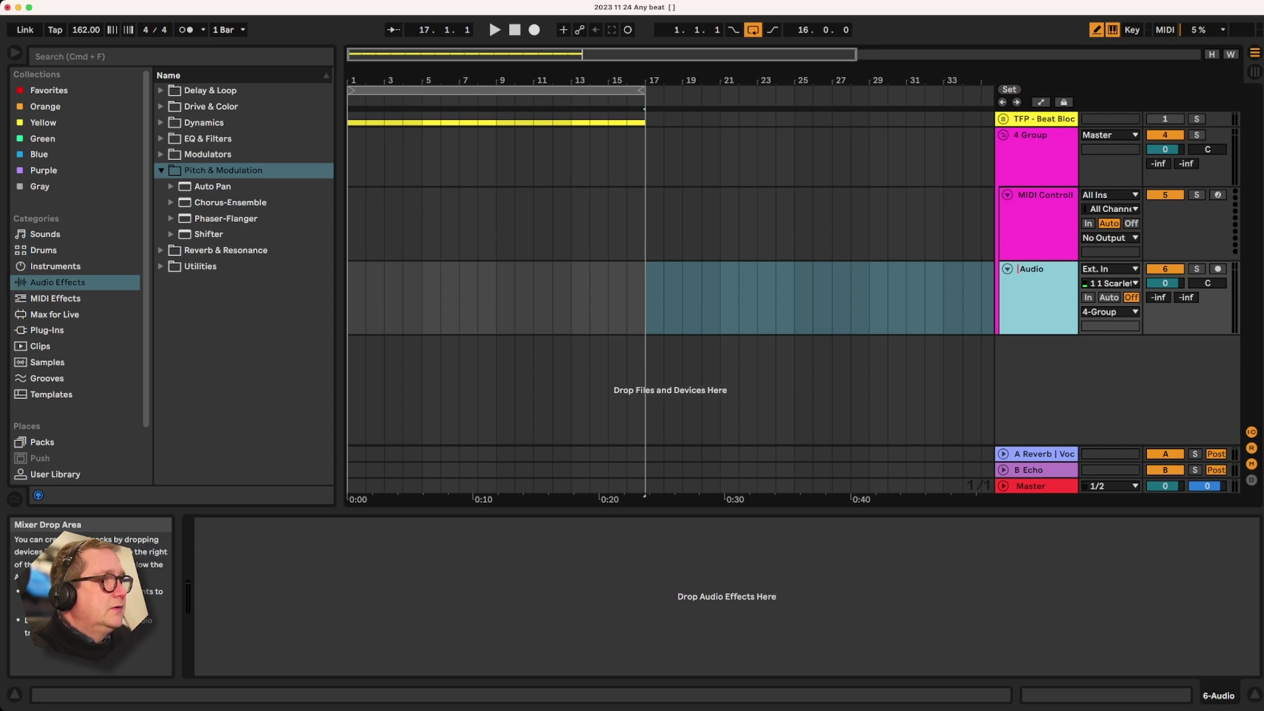
pyautogui.write('Processing')
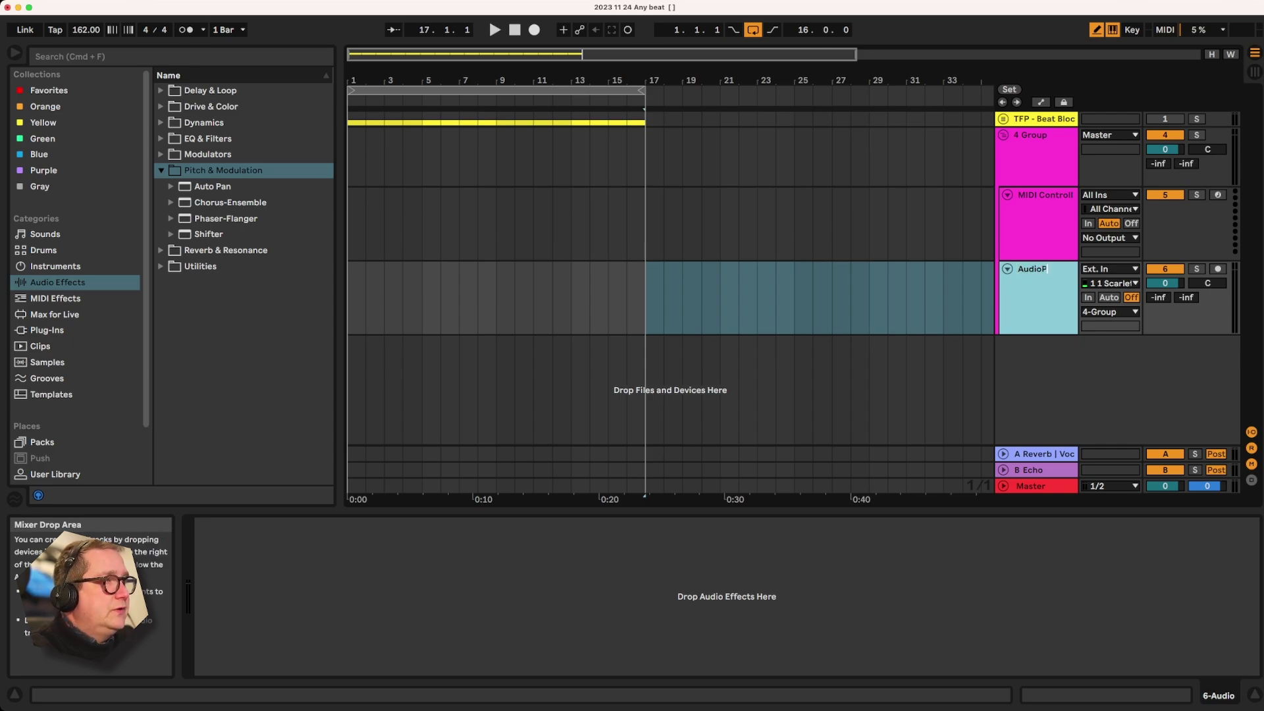
pyautogui.press('Return')
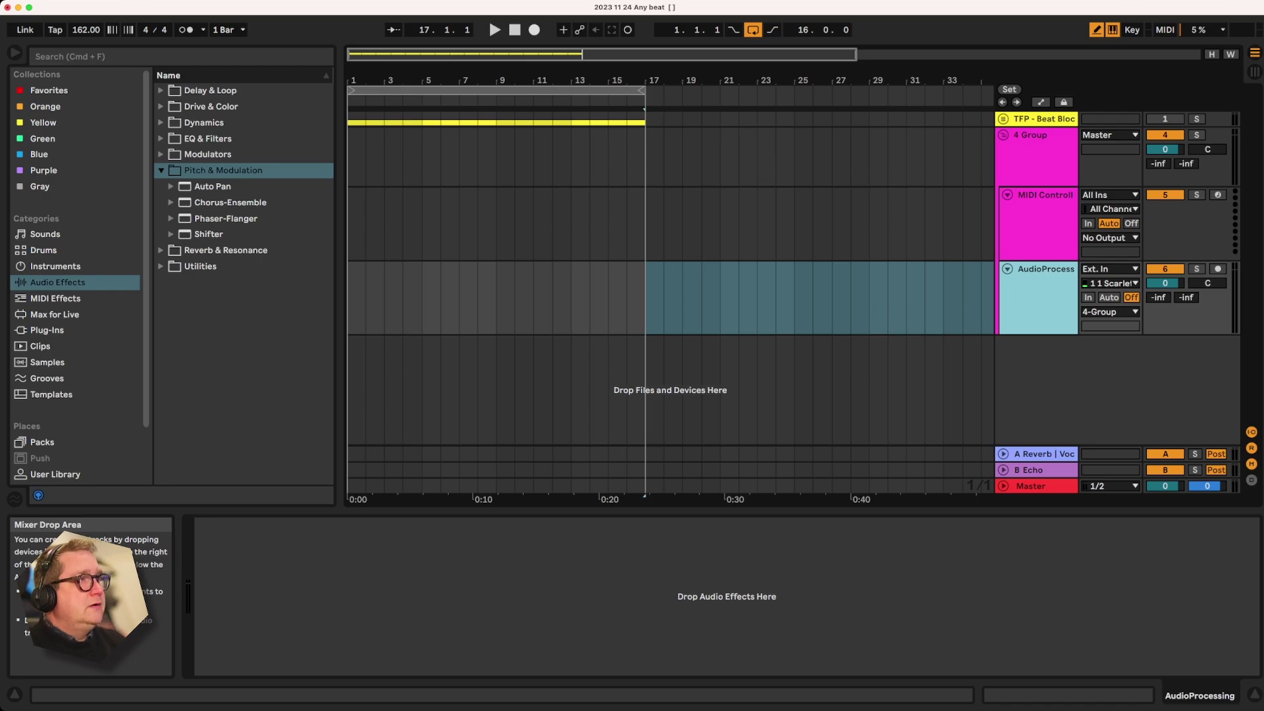
# Load an empty Drum Rack from the Drums library onto the MIDI Controller track
pyautogui.click(1044, 198)
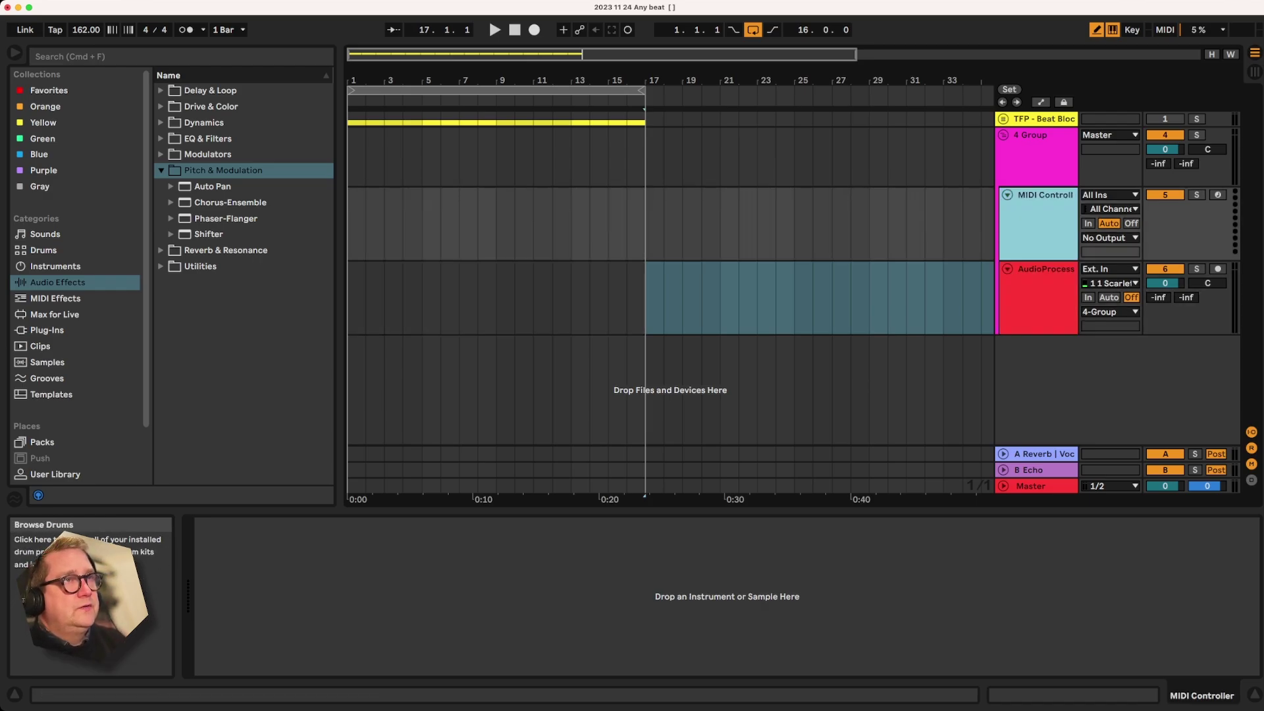
pyautogui.click(44, 251)
pyautogui.moveTo(206, 106); pyautogui.dragTo(311, 614)
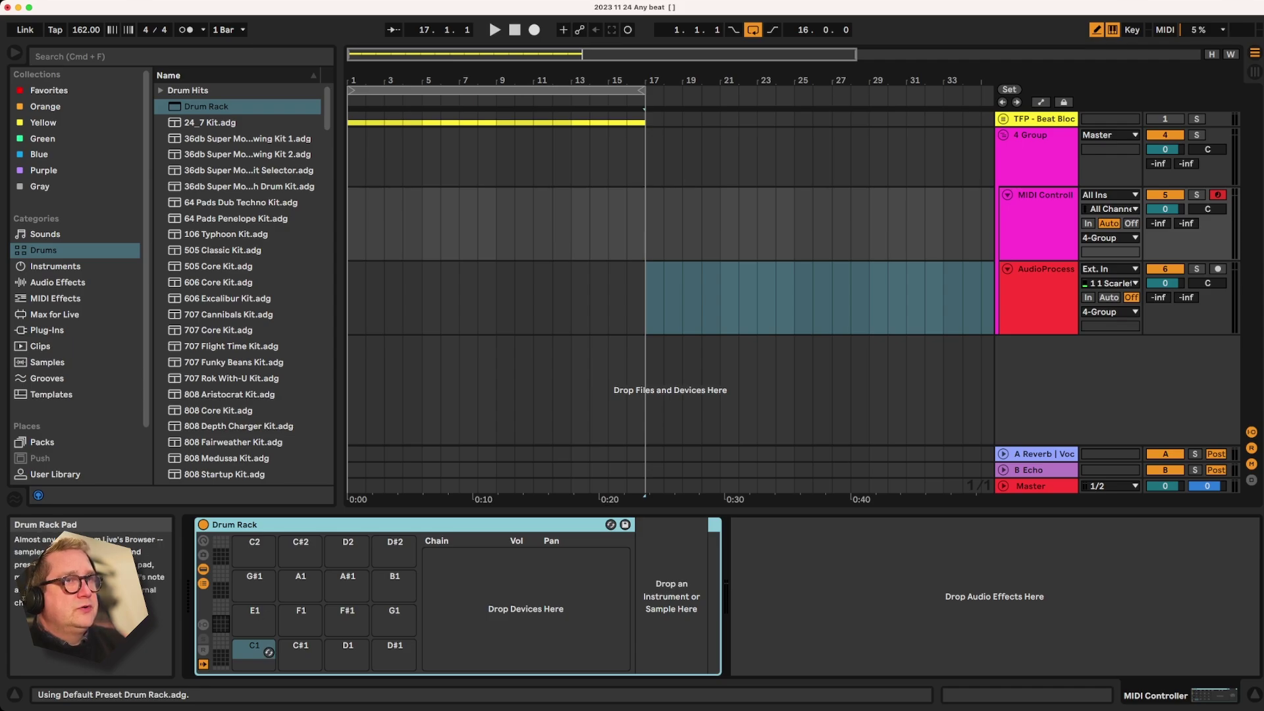
# Add a Shaper MIDI device to the Drum Rack's C1 pad and rename it "Volume Decay"
pyautogui.click(56, 298)
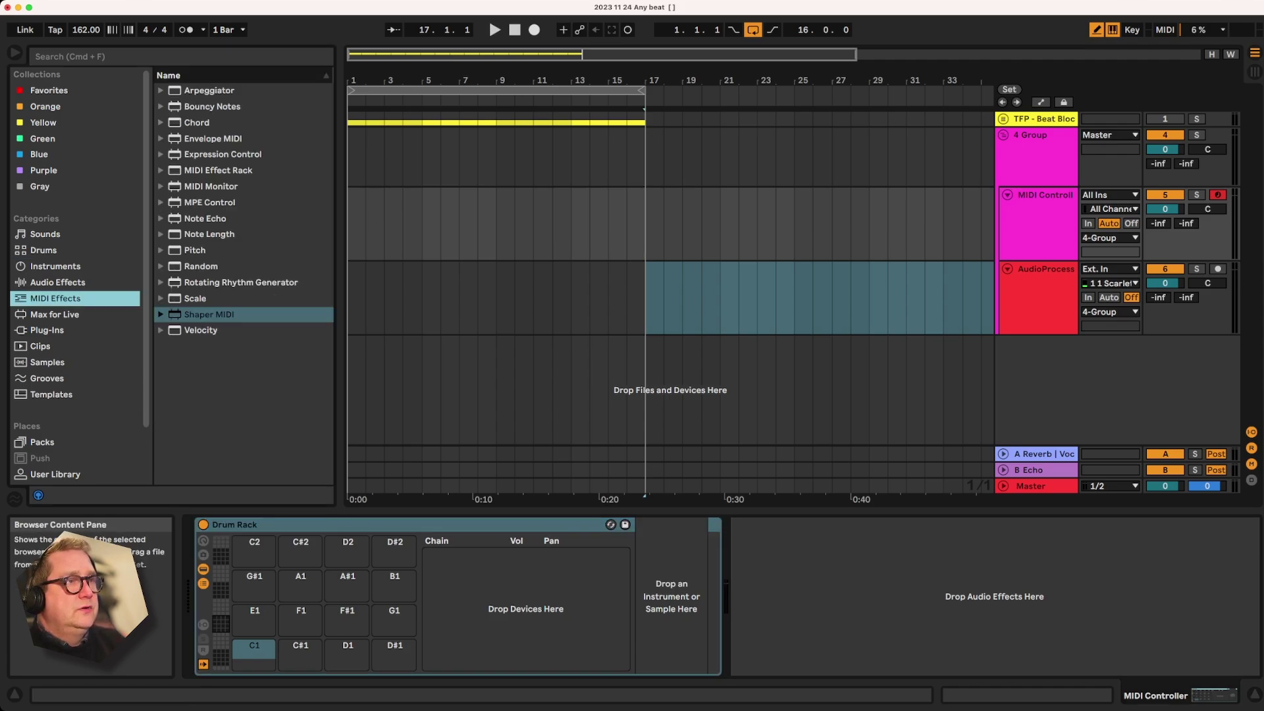
pyautogui.press('Right')
pyautogui.press('Return')
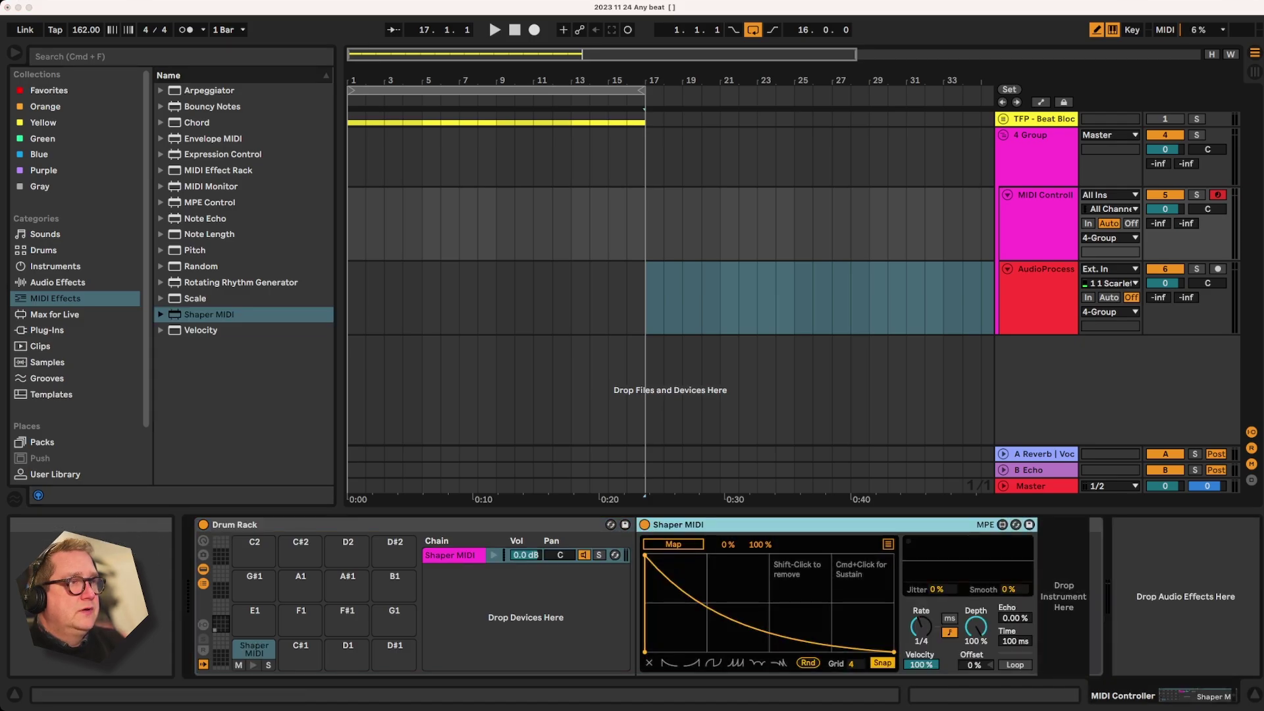
pyautogui.press('super+r')
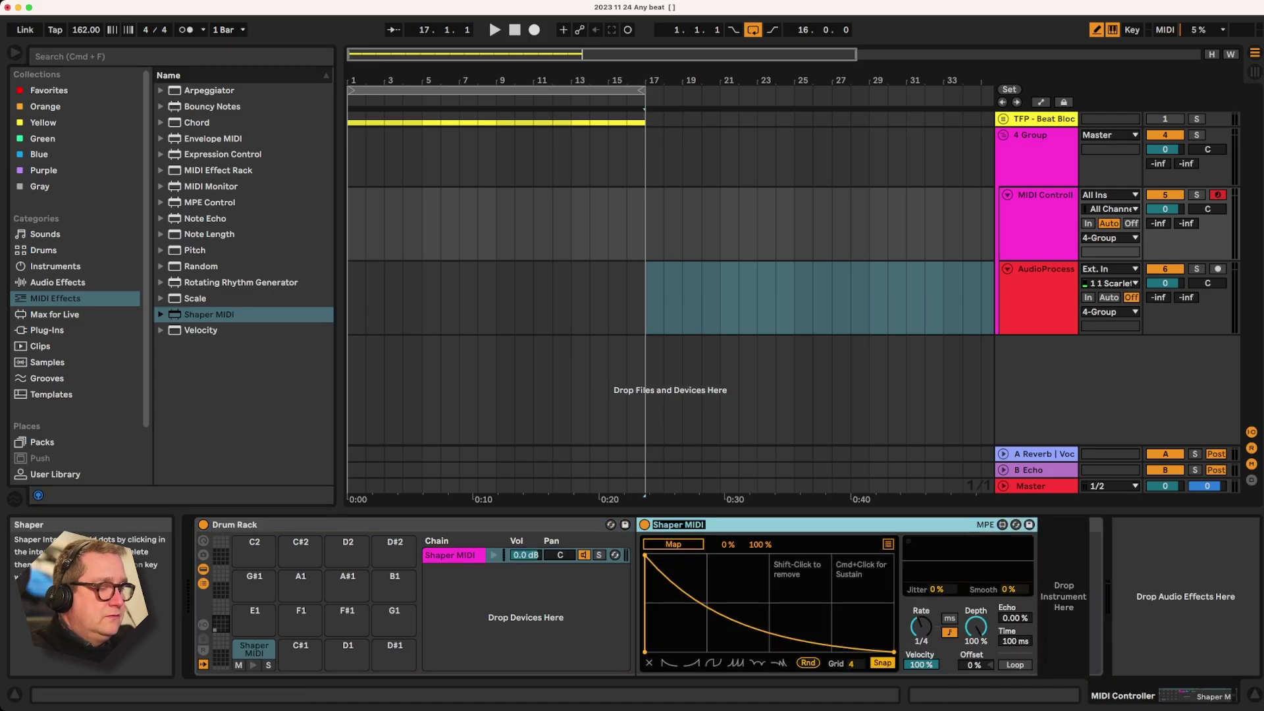
pyautogui.write('Volume Dec')
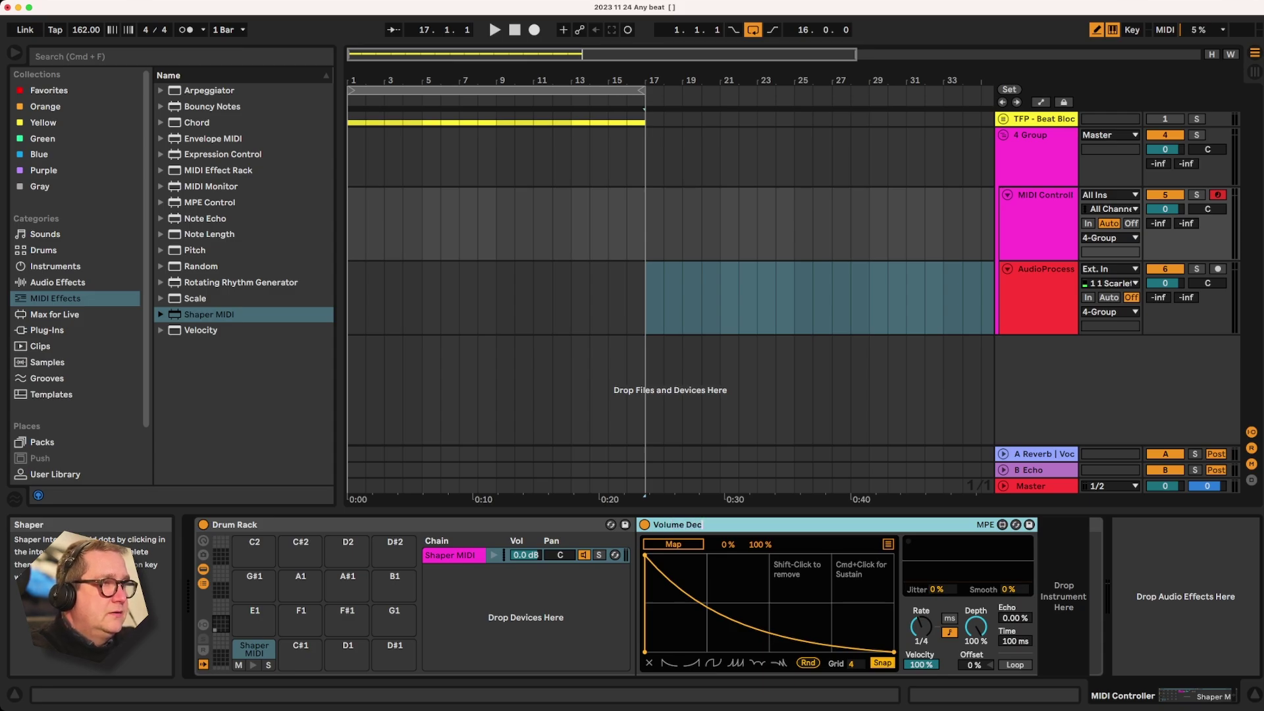
pyautogui.write('ay')
pyautogui.press('Return')
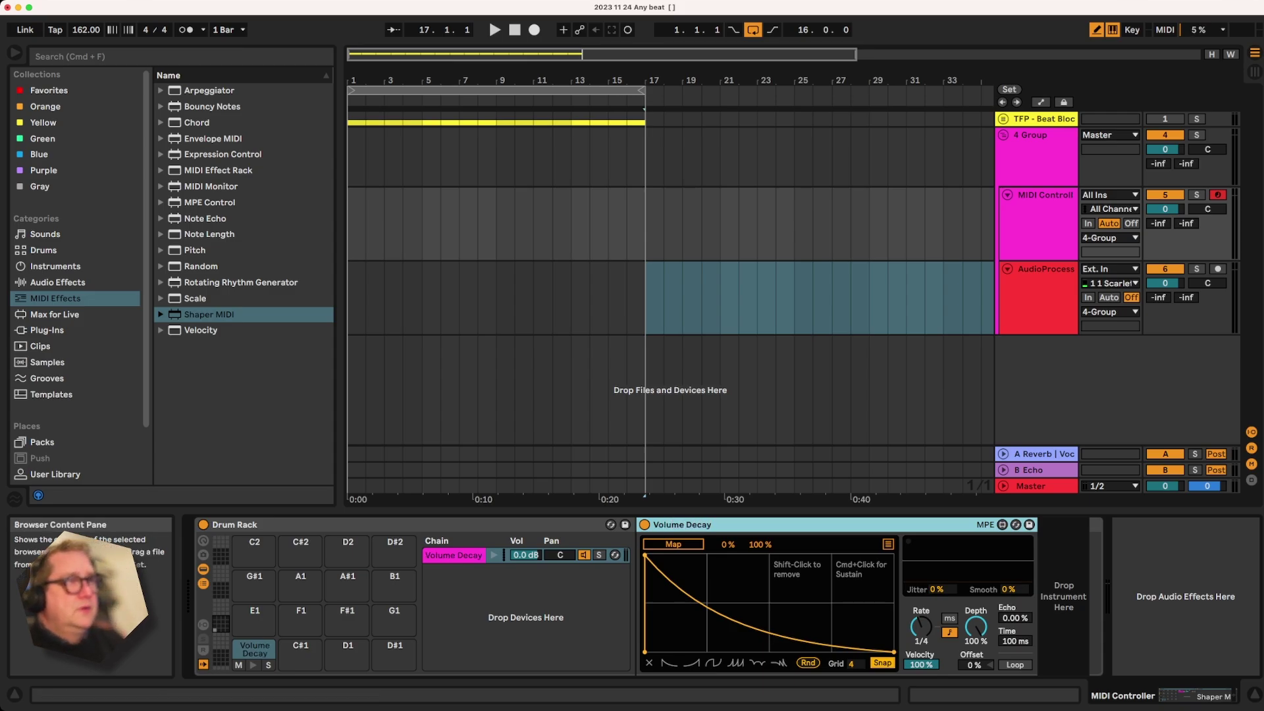
# Add a second Shaper MIDI named "Pitch" after Volume Decay, and set Velocity to 0 % on both devices
pyautogui.doubleClick(209, 314)
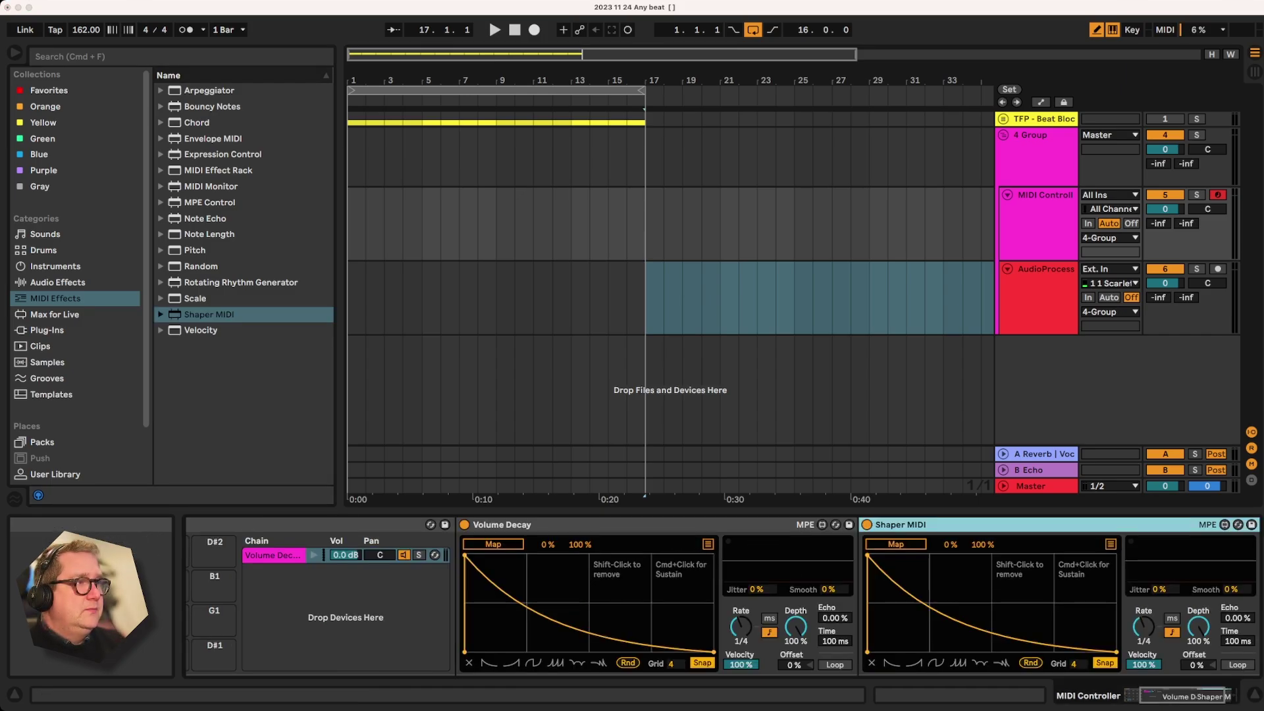
pyautogui.press('super+r')
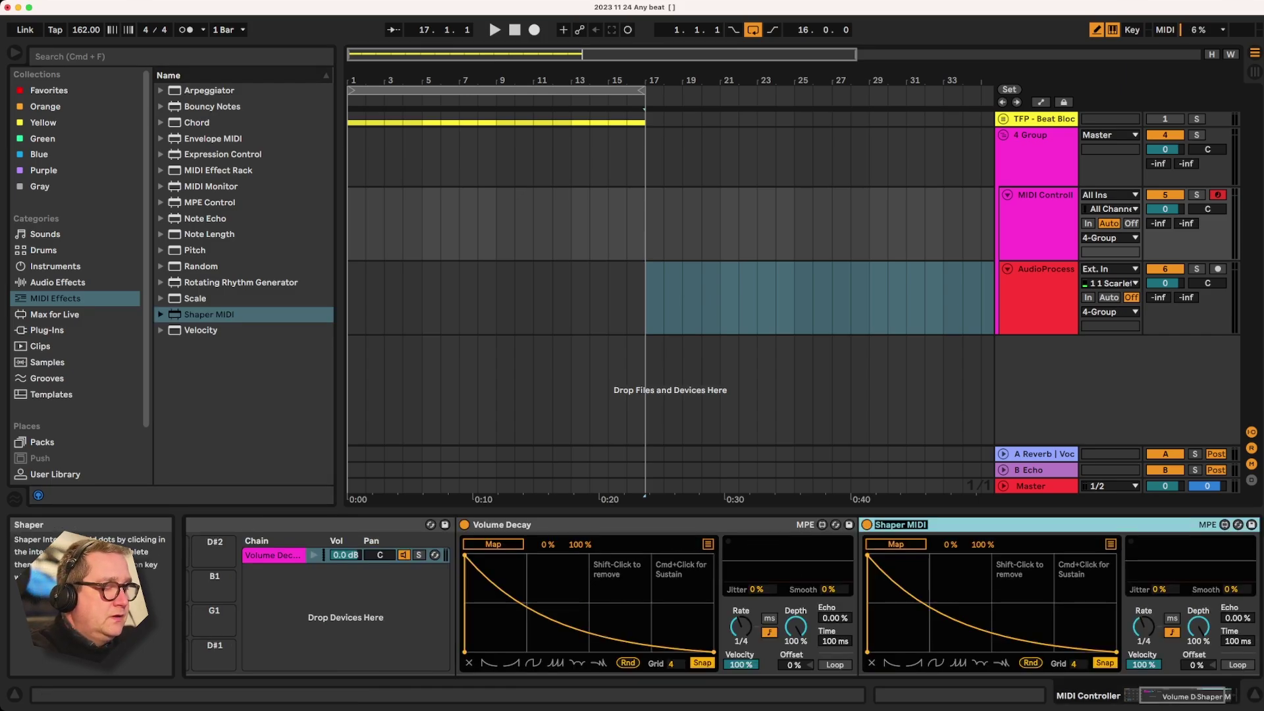
pyautogui.write('Pitch')
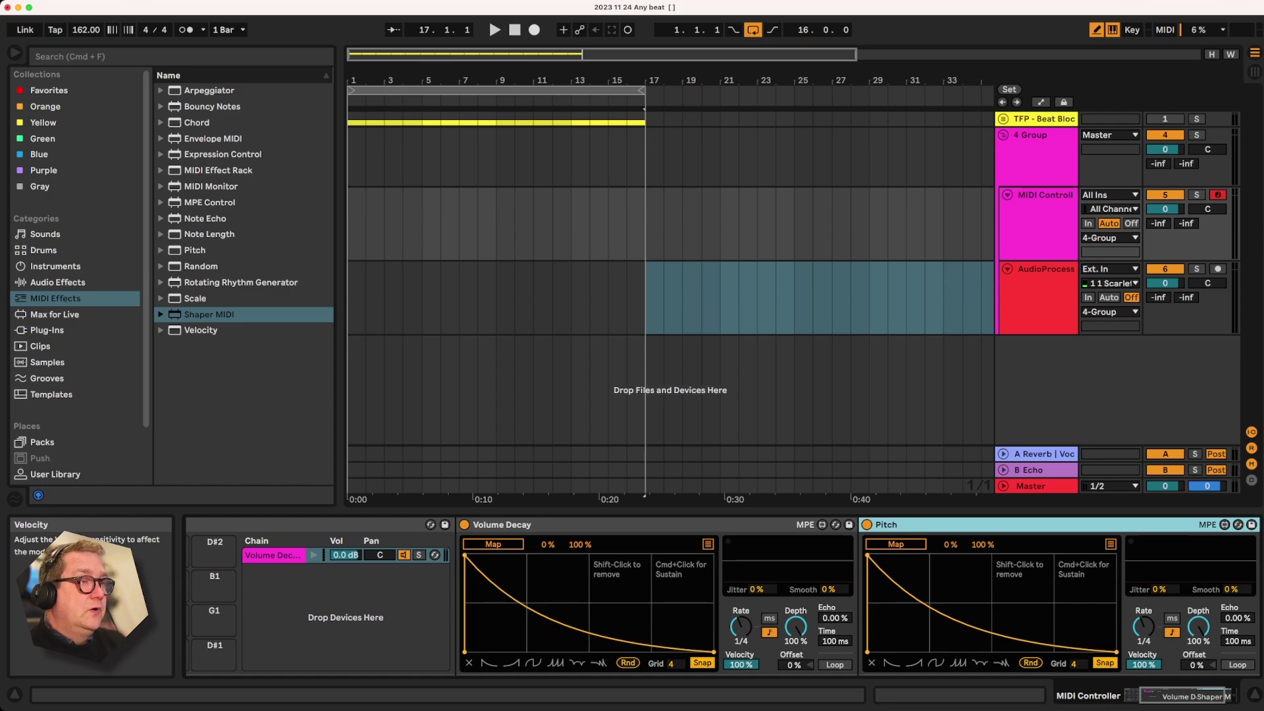
pyautogui.moveTo(741, 665); pyautogui.dragTo(742, 709)
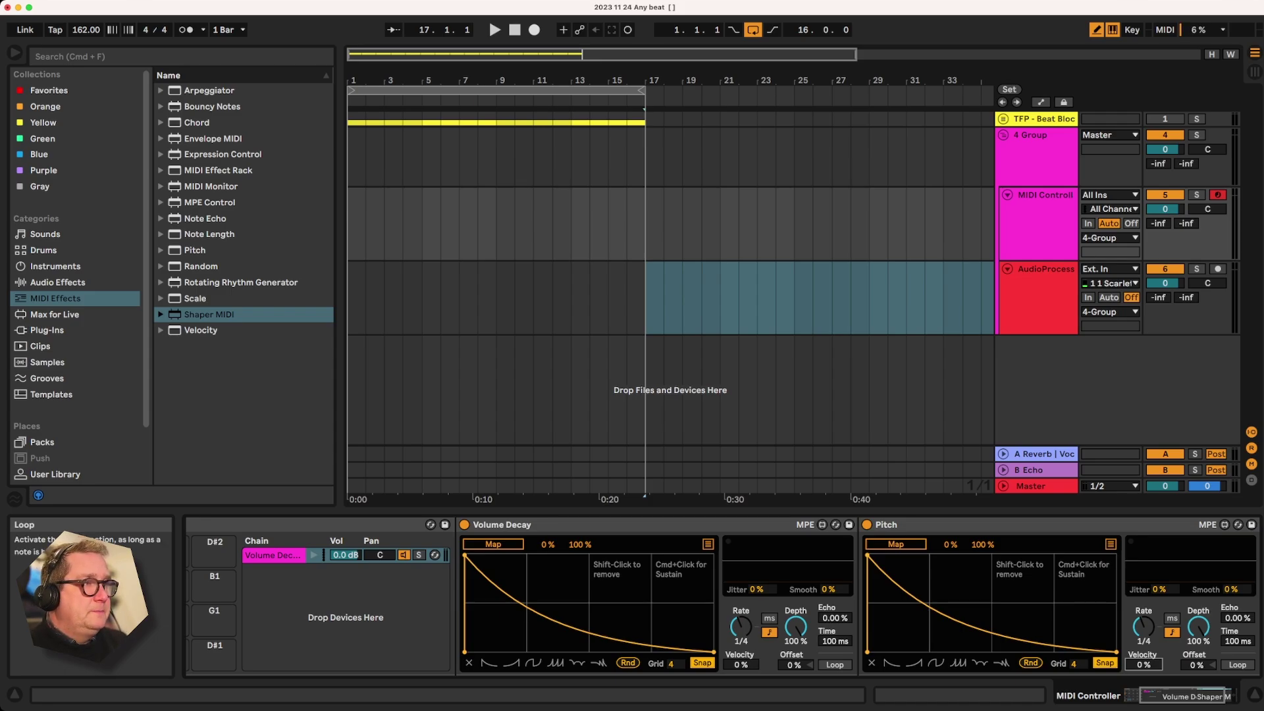
pyautogui.hscroll(-3, 724, 596)
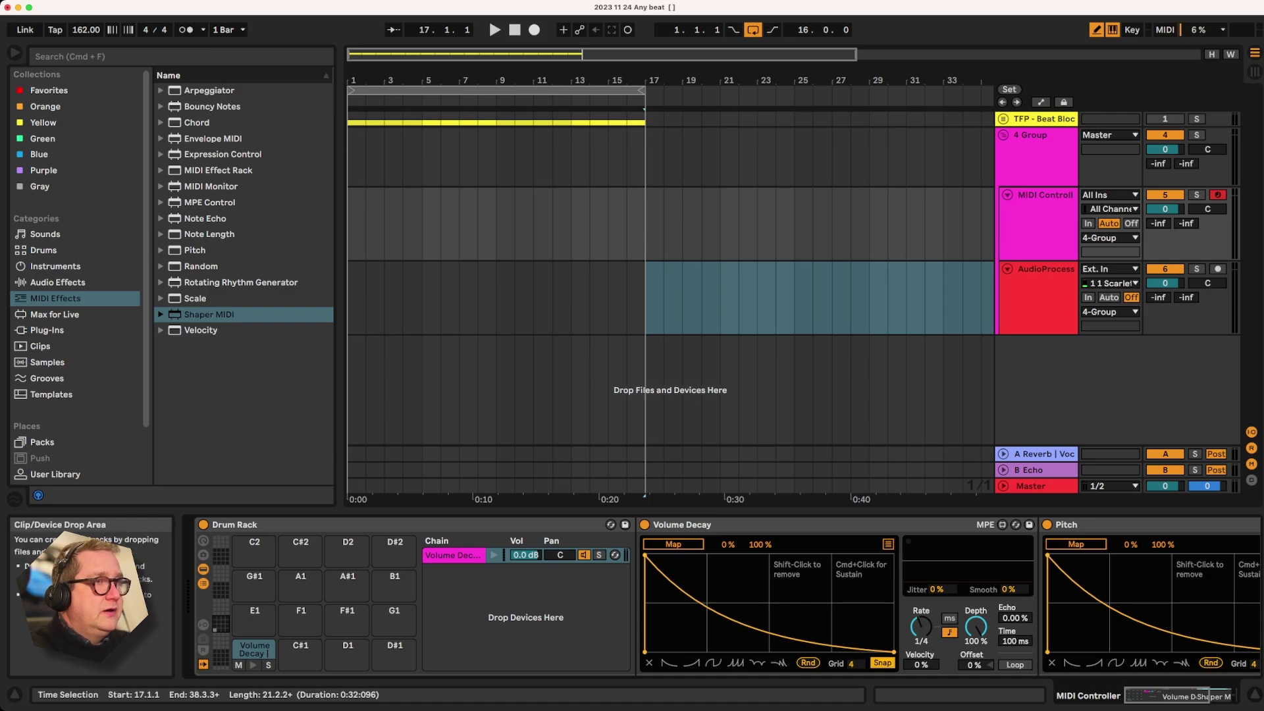
# Lower the computer MIDI keyboard's octave to C1–D2 and play the Drum Rack's C1 pad repeatedly to trigger both Shaper MIDI envelopes
pyautogui.press('a')
pyautogui.press('z')
pyautogui.press('z')
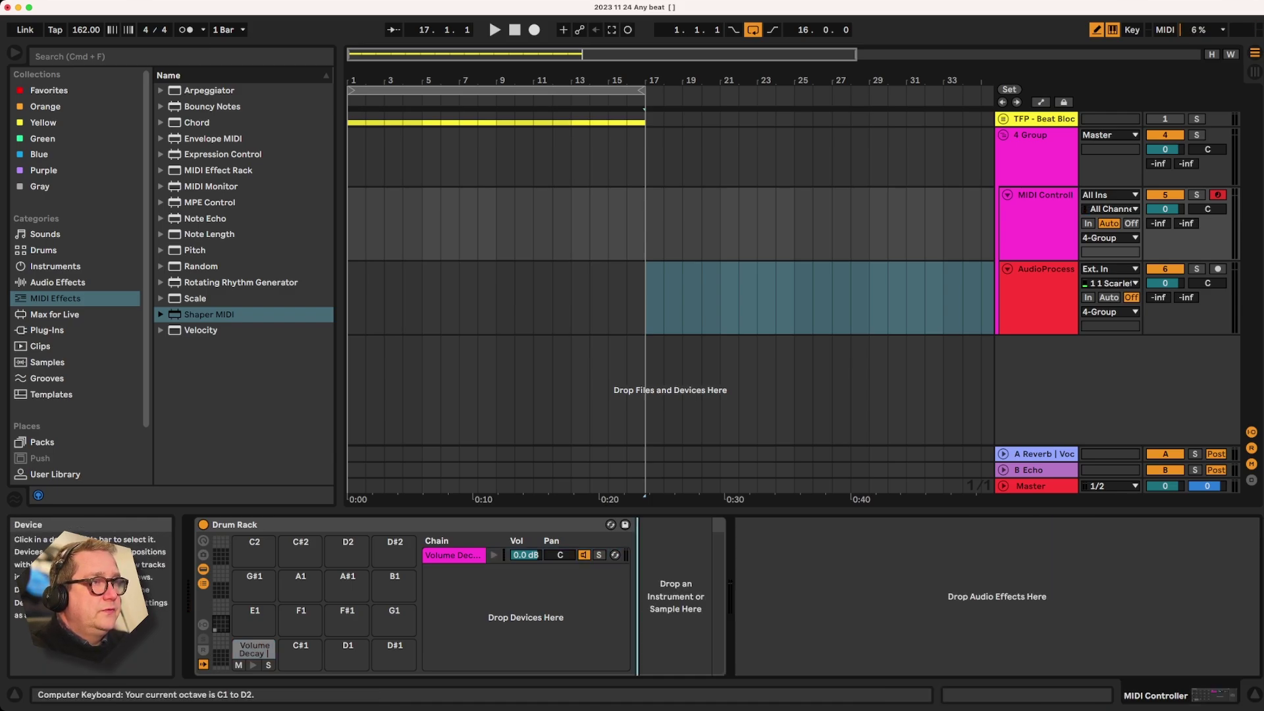
pyautogui.press('a')
pyautogui.press('a')
pyautogui.press('a')
pyautogui.press('a')
pyautogui.press('a')
pyautogui.press('a')
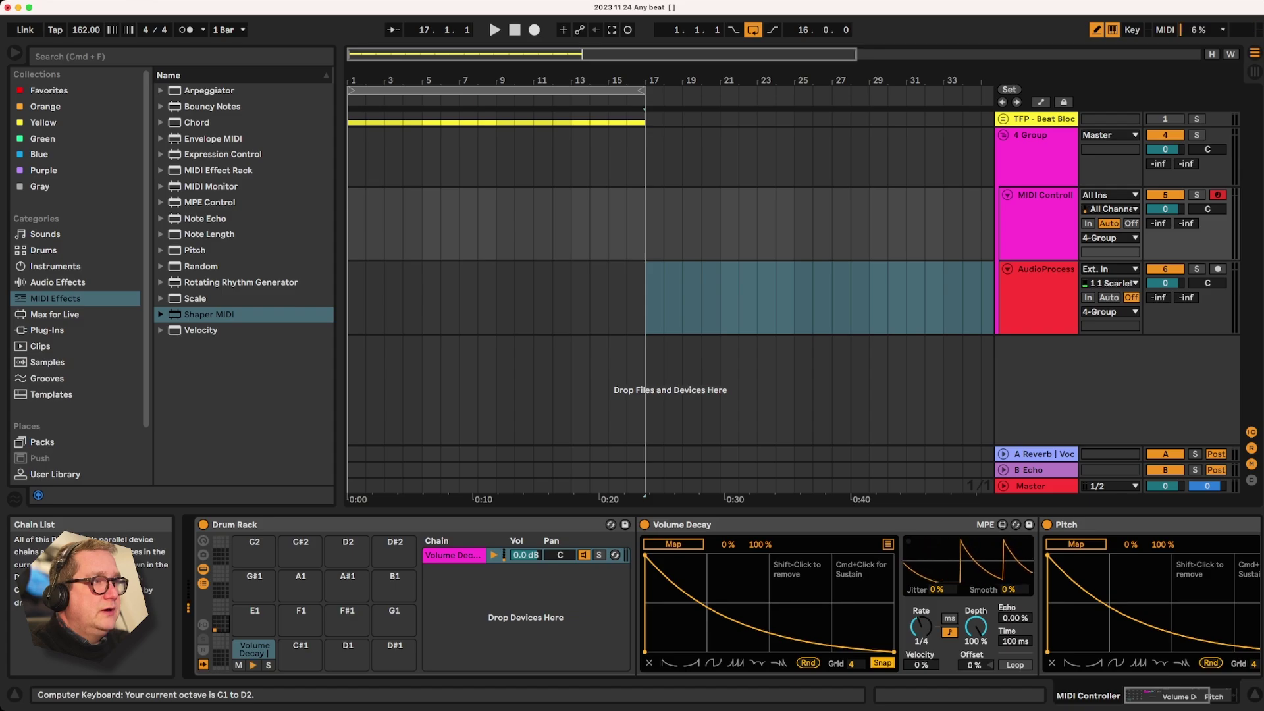
pyautogui.press('a')
pyautogui.press('a')
pyautogui.press('a')
pyautogui.press('a')
pyautogui.press('a')
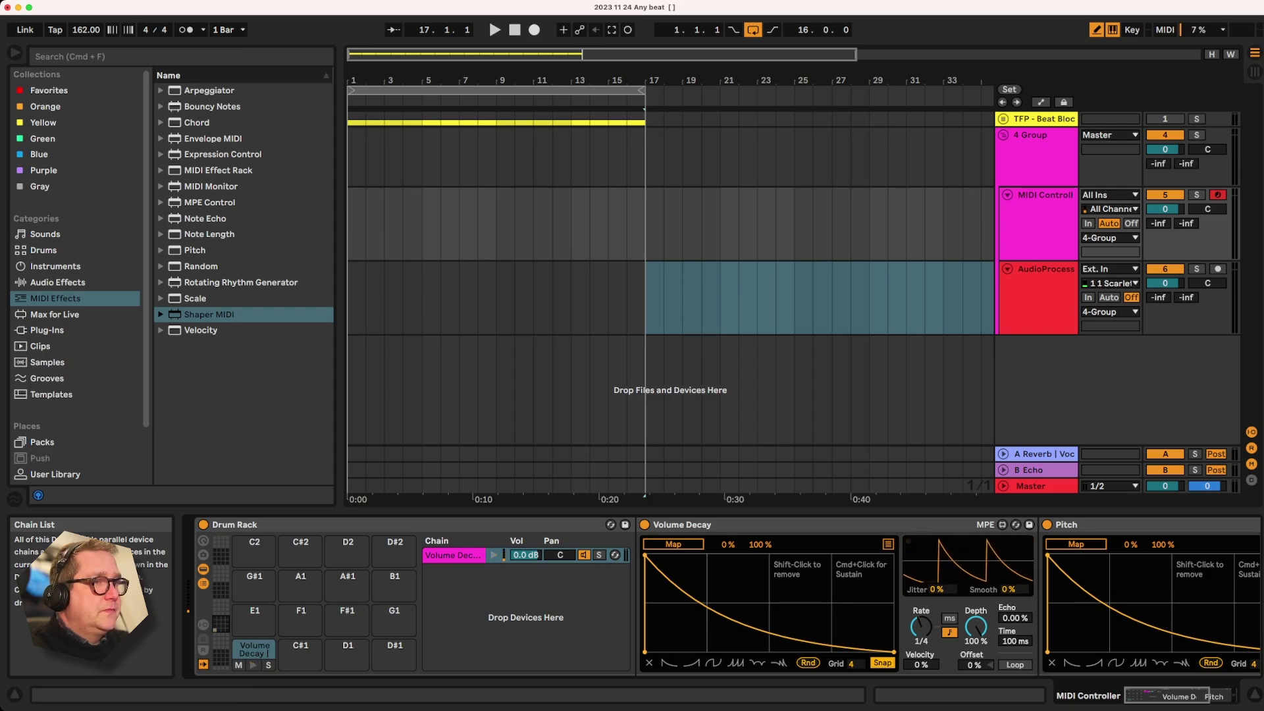
pyautogui.press('a')
pyautogui.press('a')
pyautogui.press('a')
pyautogui.press('a')
pyautogui.press('a')
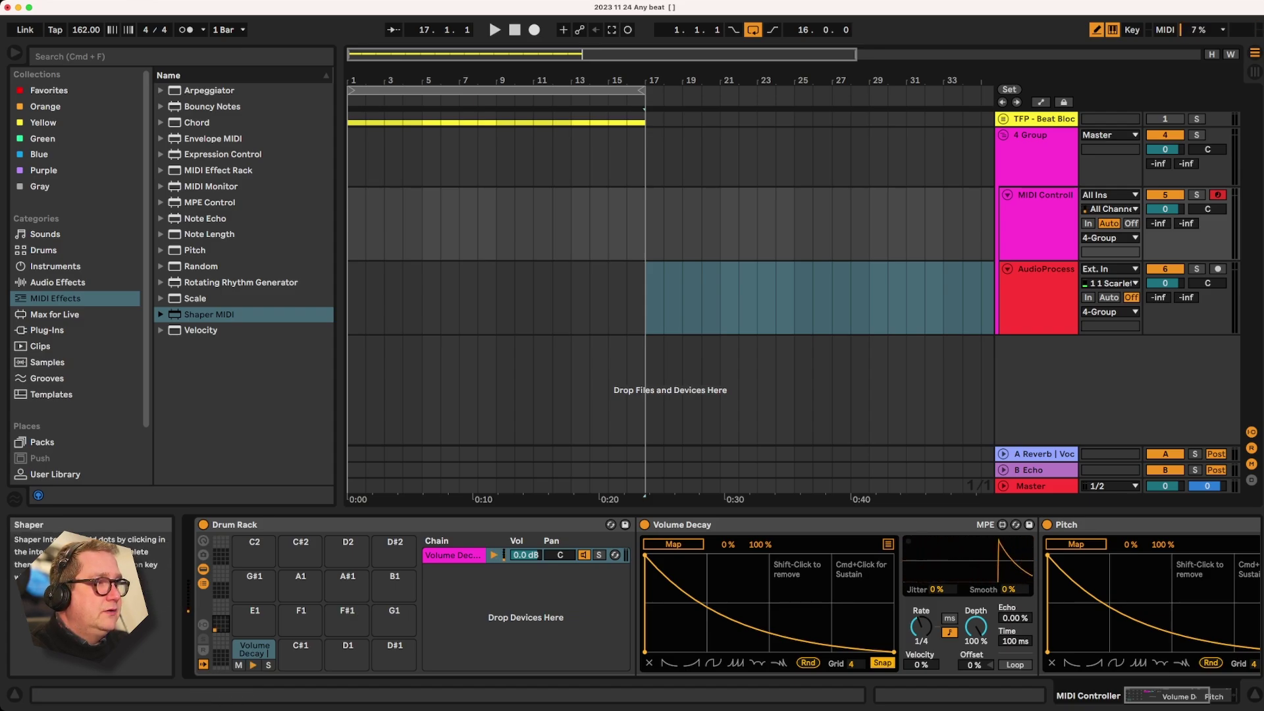
pyautogui.click(1213, 695)
pyautogui.press('a')
pyautogui.press('a')
pyautogui.press('a')
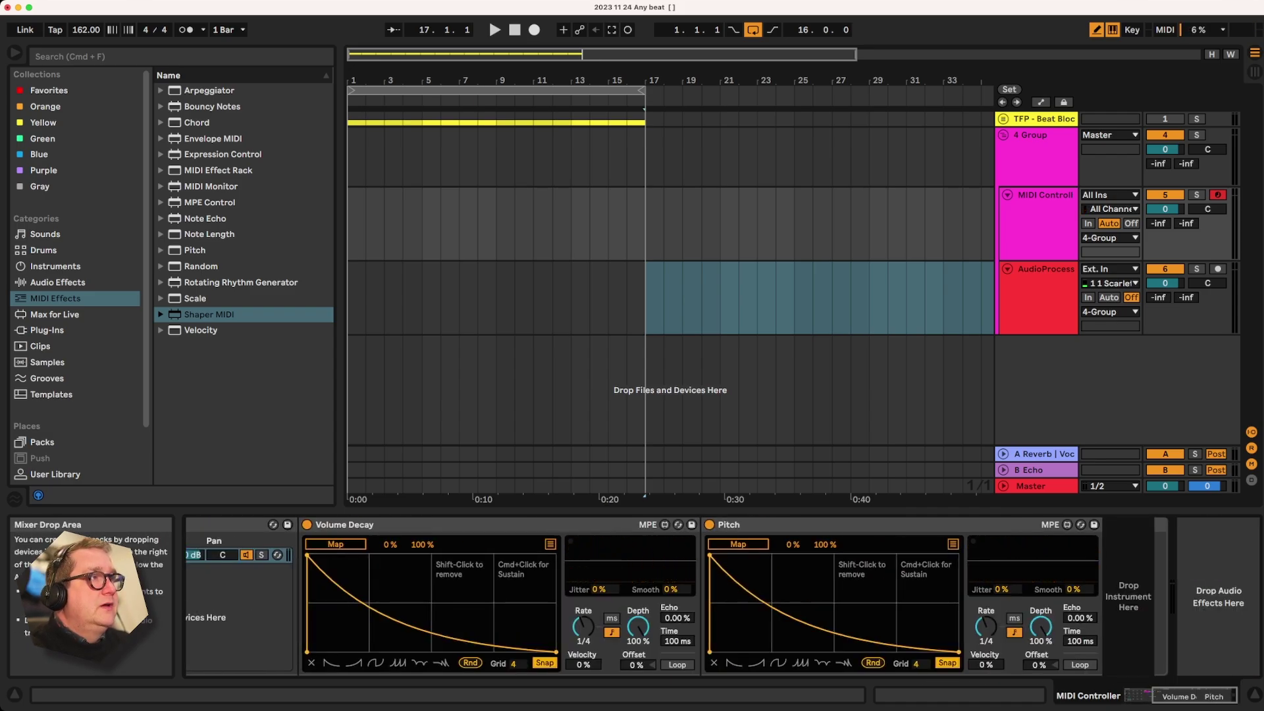
# Add an Echo from the Delay & Loop audio effects to the AudioProcessing track
pyautogui.click(1045, 195)
pyautogui.click(1045, 268)
pyautogui.click(1046, 194)
pyautogui.click(1046, 269)
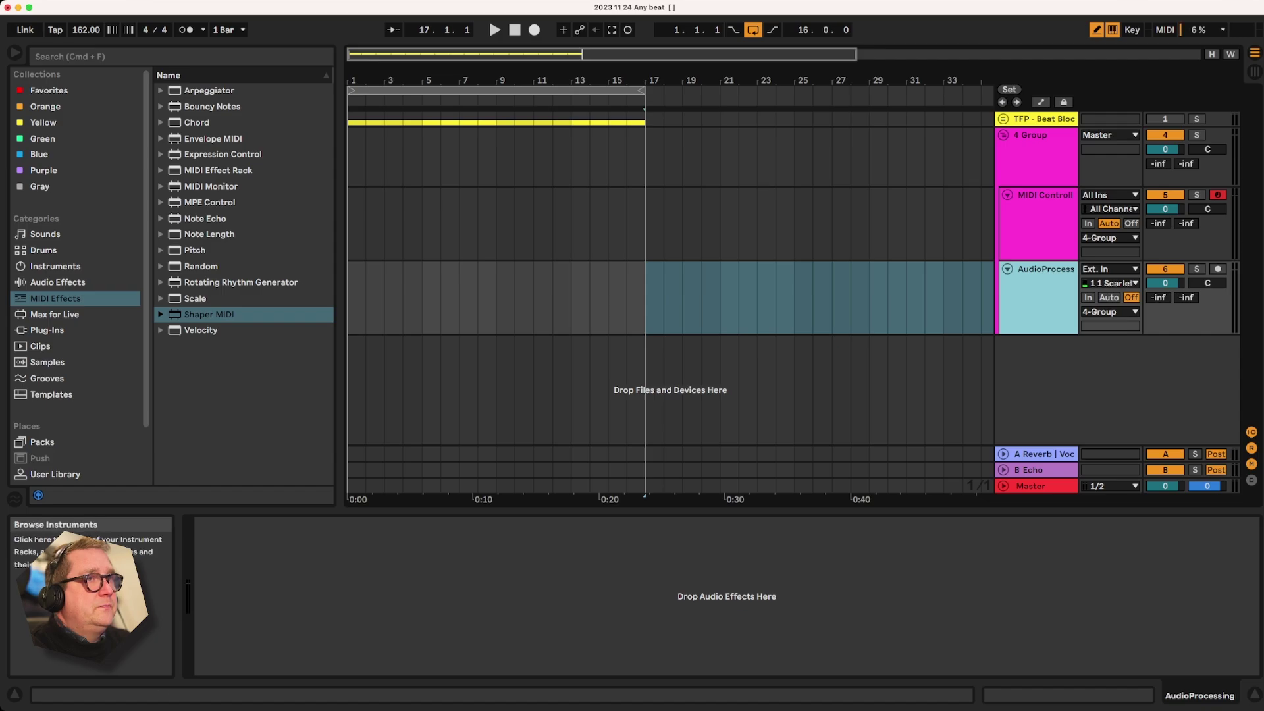
pyautogui.click(55, 267)
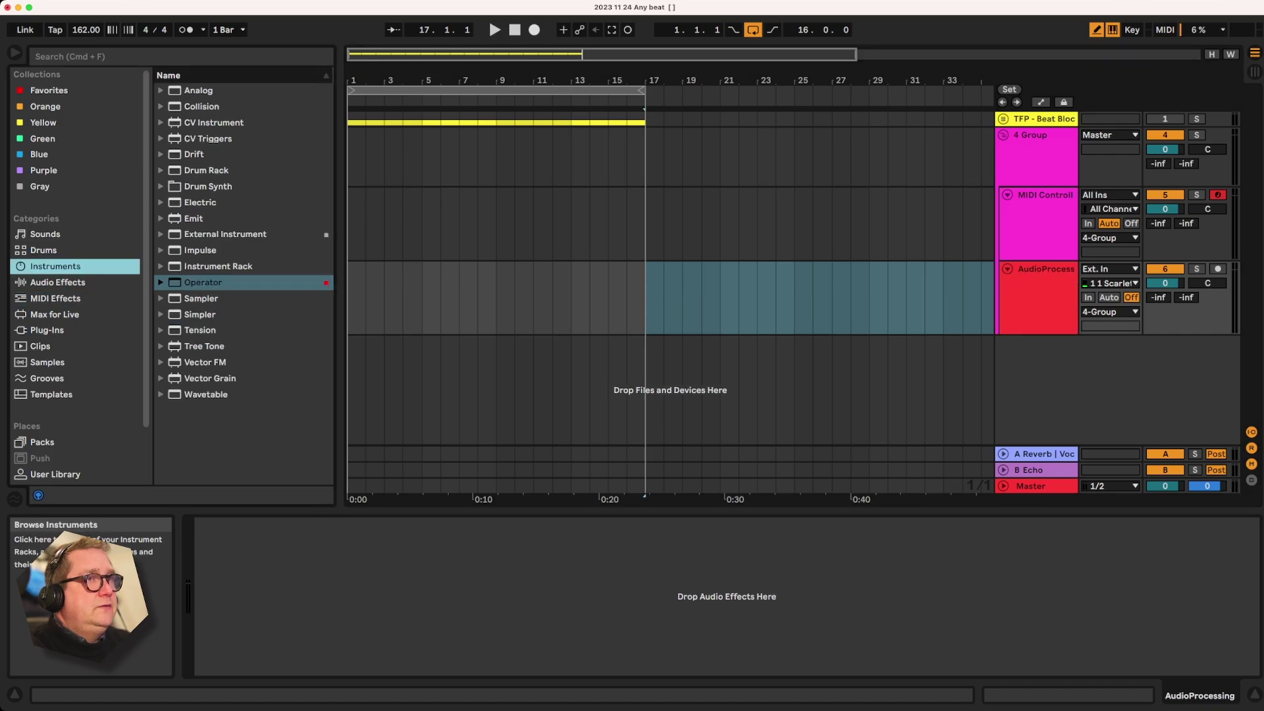
pyautogui.click(44, 250)
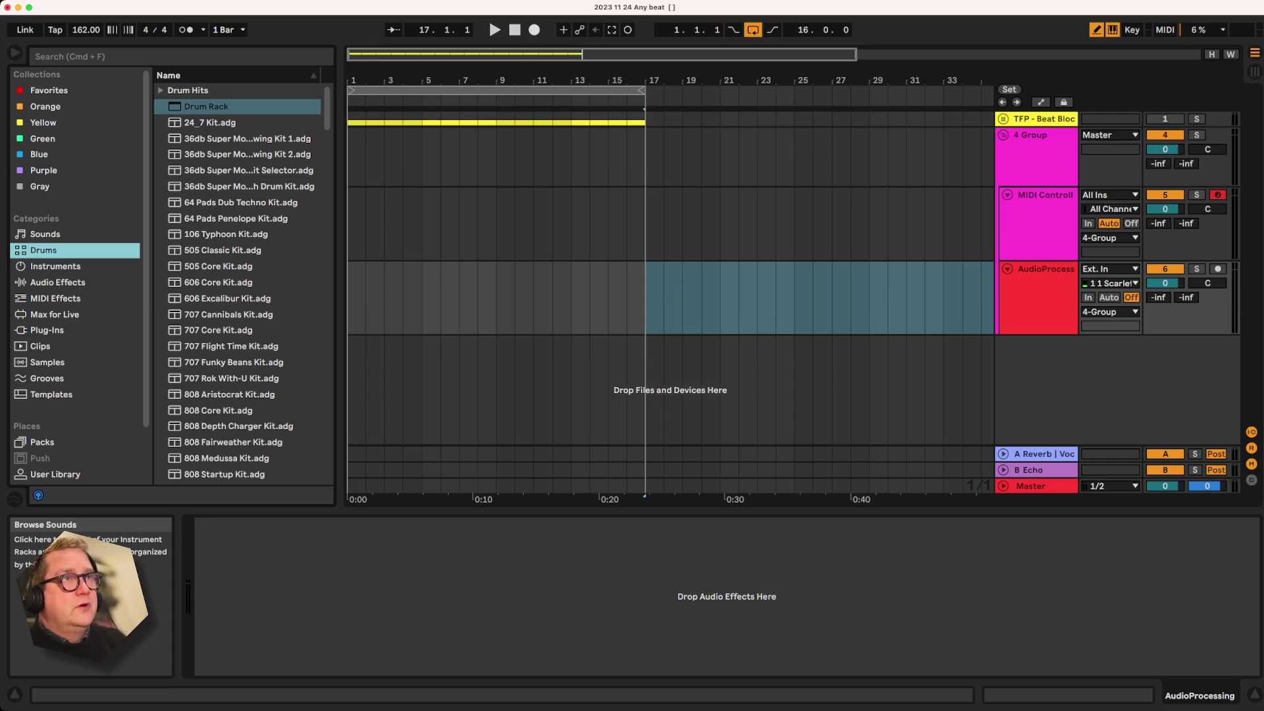
pyautogui.click(57, 282)
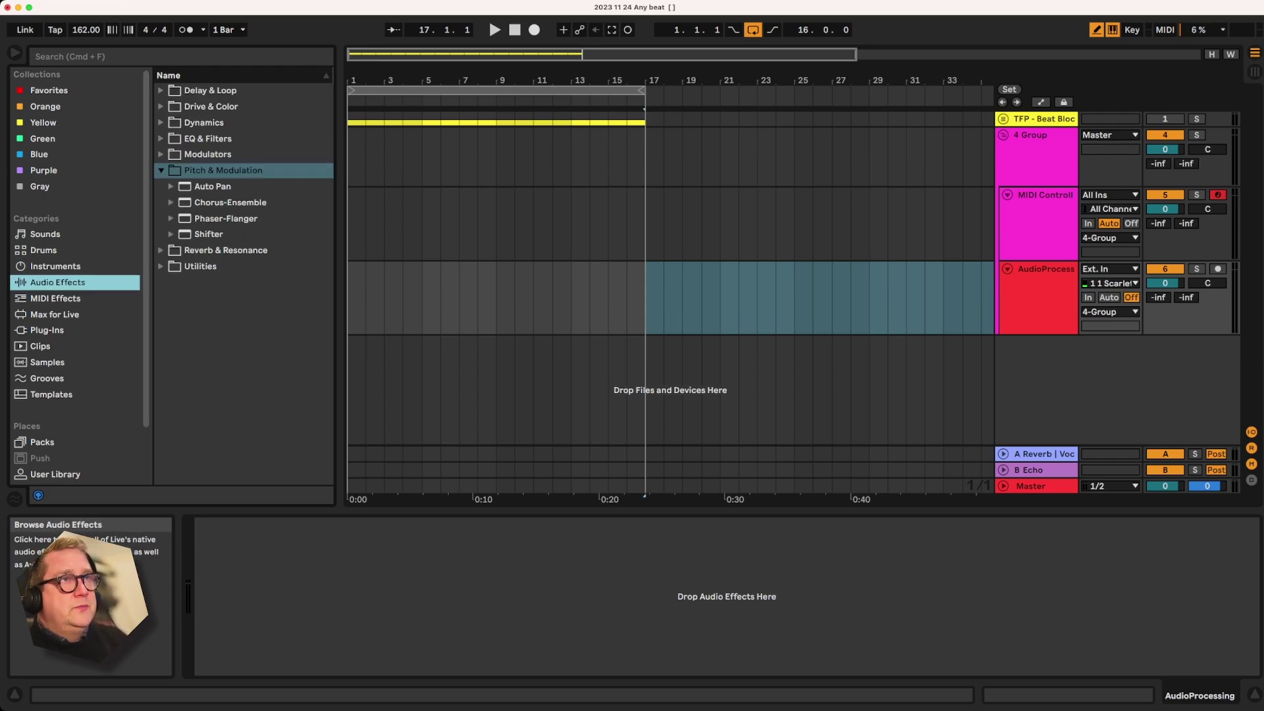
pyautogui.click(202, 91)
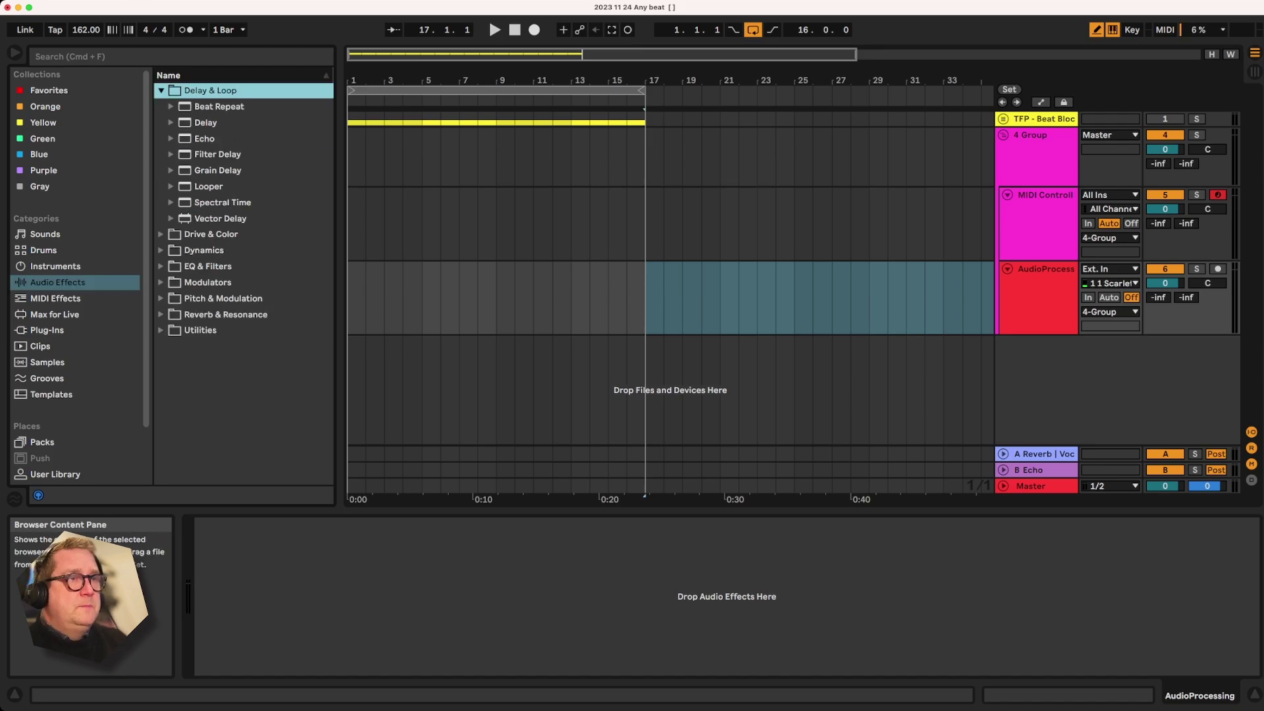
pyautogui.doubleClick(204, 138)
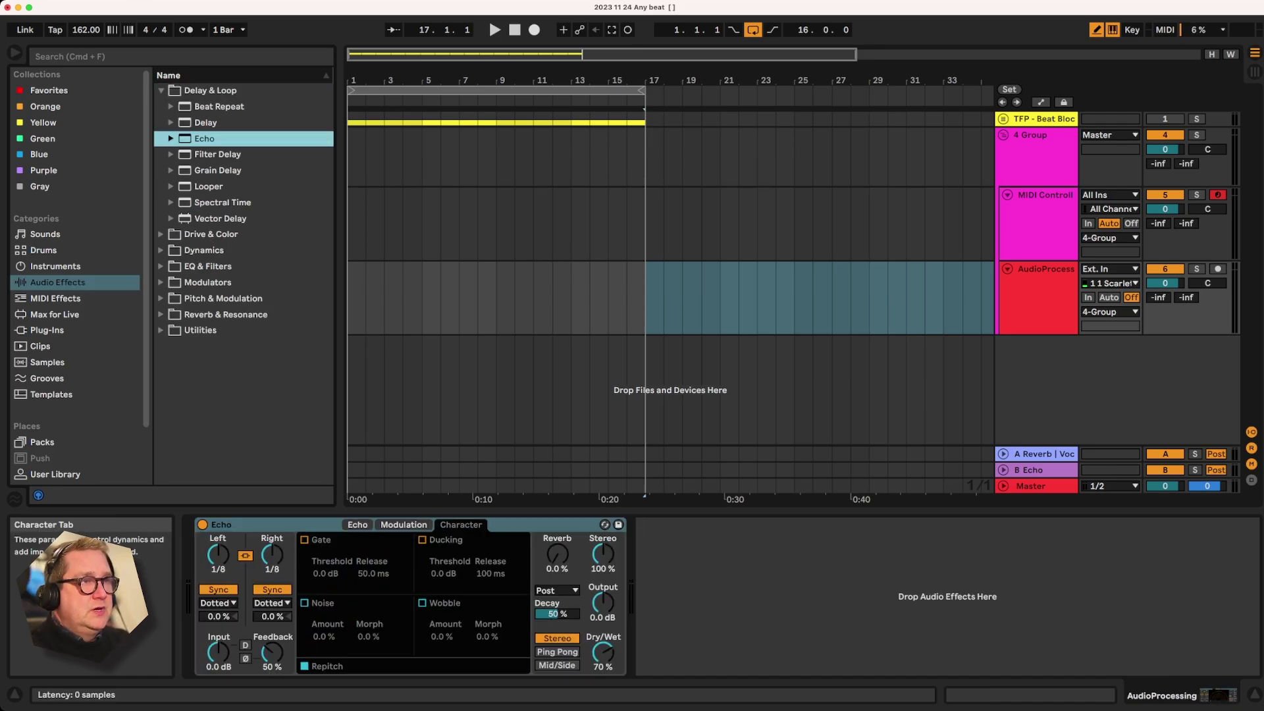
# Enable the Echo's Noise with an Amount of 100 % and deactivate the Echo device
pyautogui.click(461, 524)
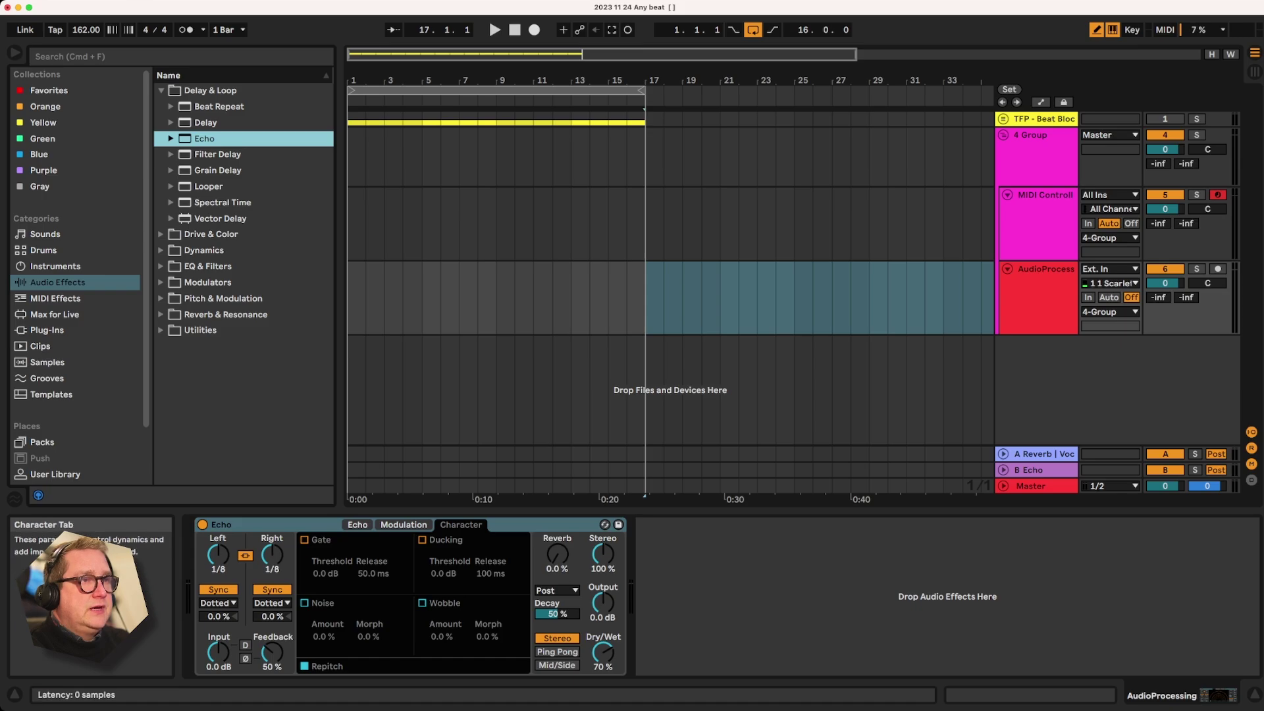
pyautogui.click(305, 603)
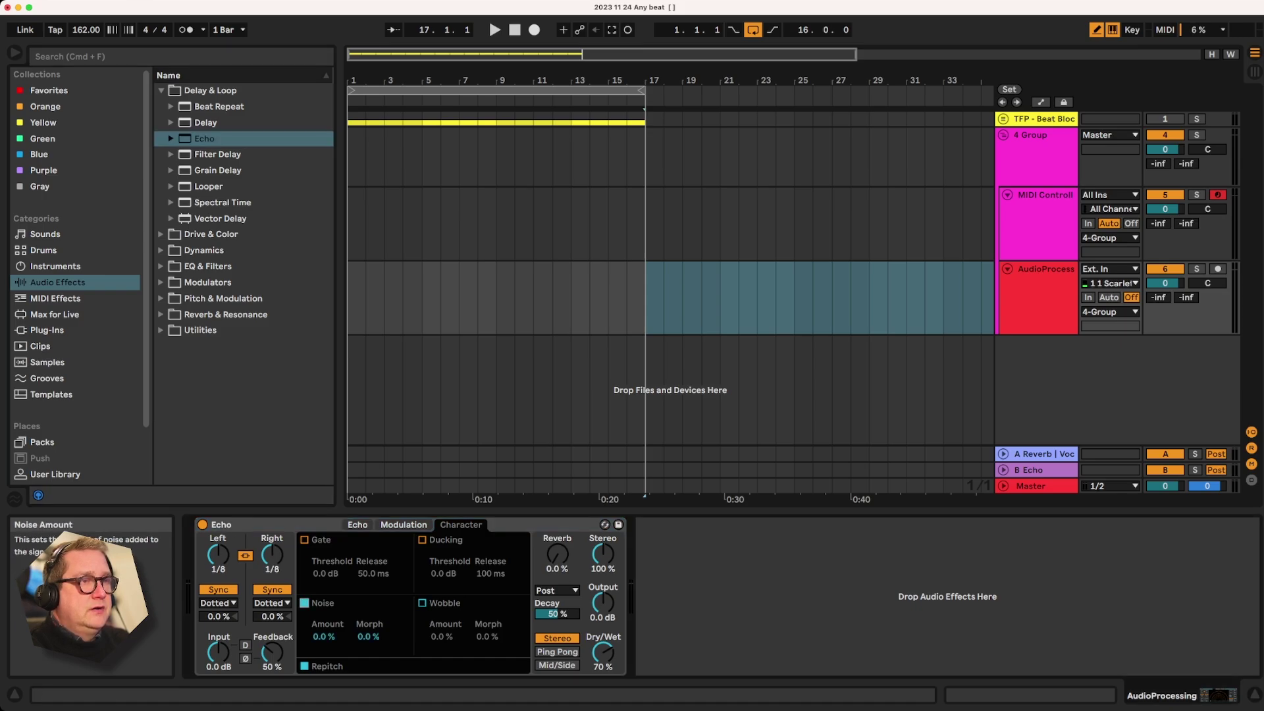
pyautogui.moveTo(323, 637); pyautogui.dragTo(323, 540)
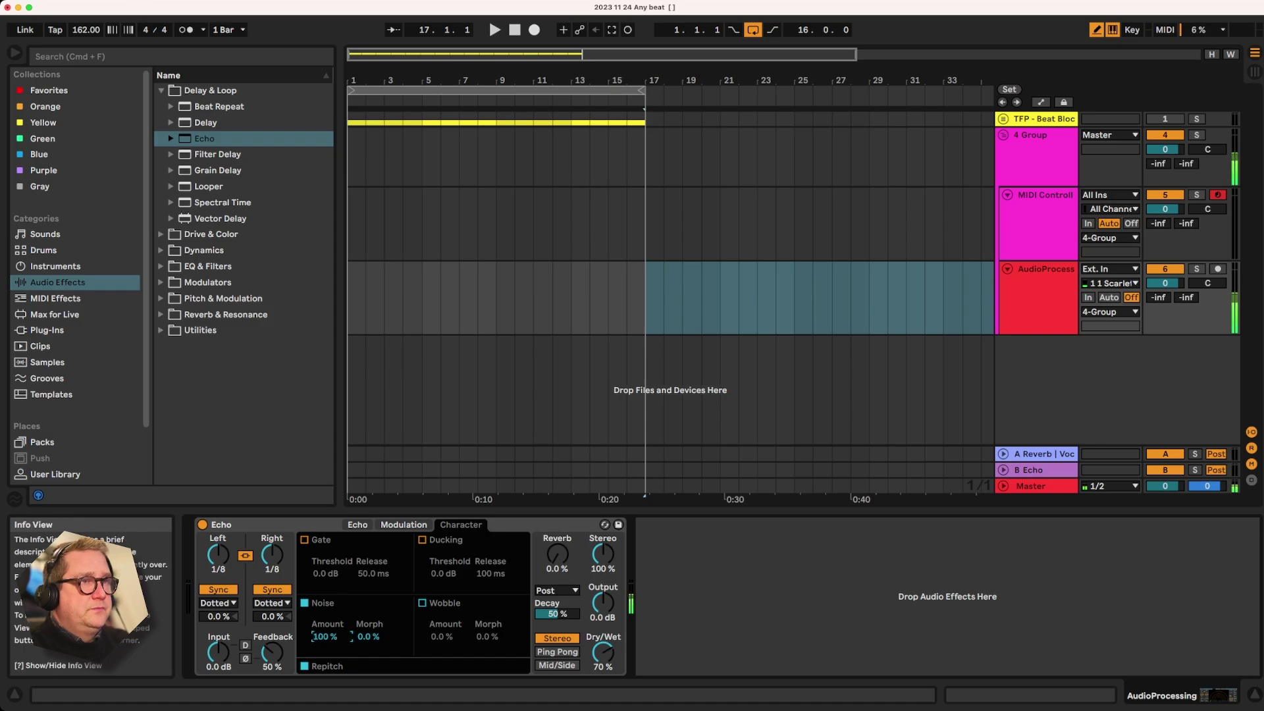
pyautogui.click(202, 524)
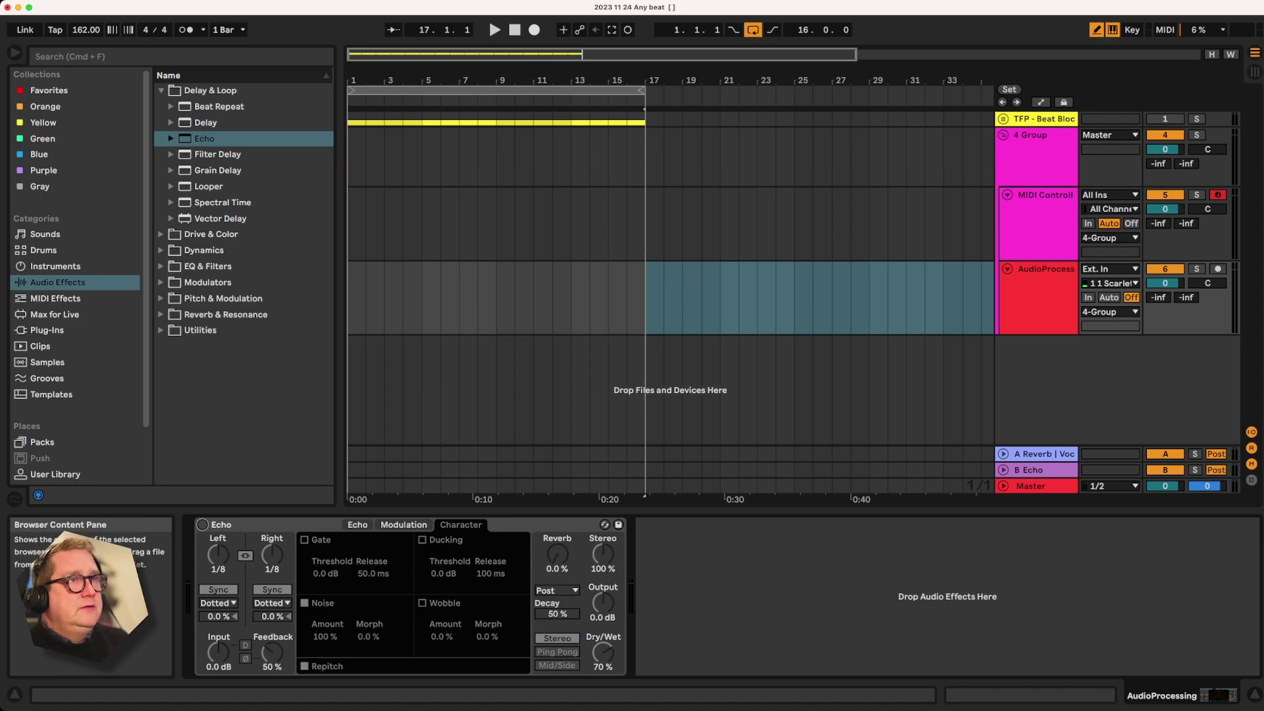
# Add a Utility after the Echo on the AudioProcessing track and check the Limiter on the Master track
pyautogui.click(201, 331)
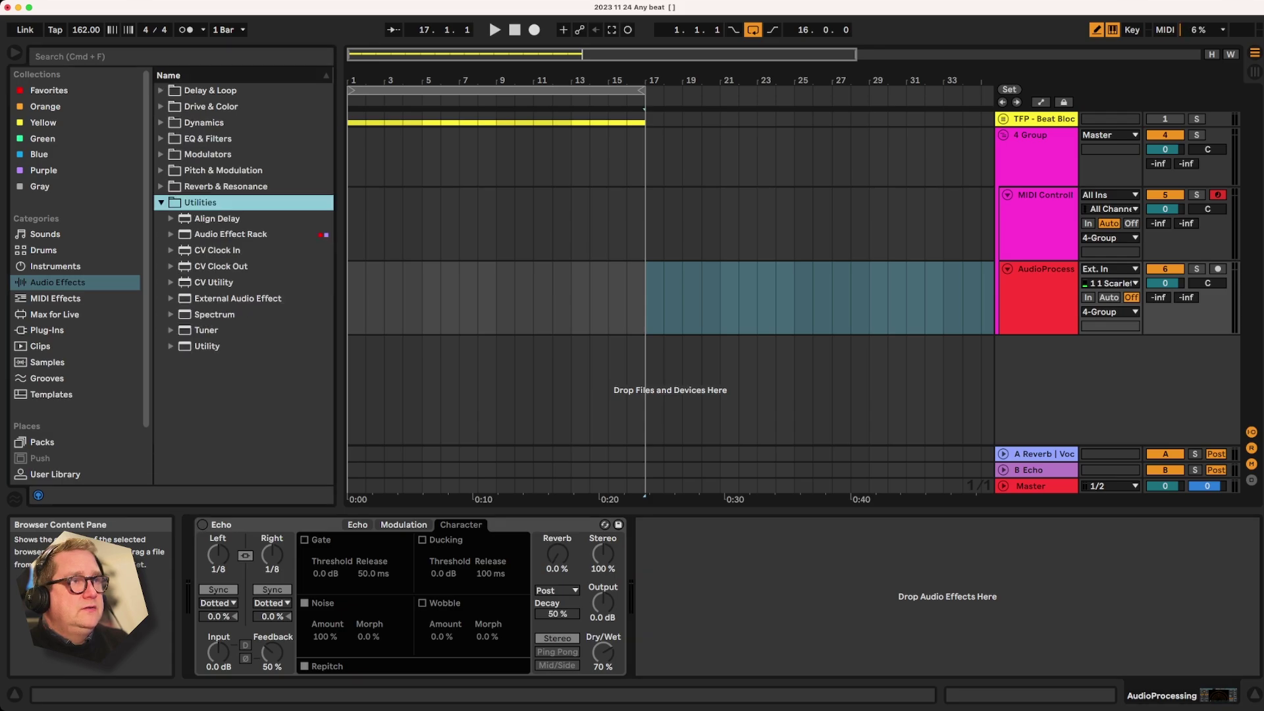
pyautogui.doubleClick(207, 346)
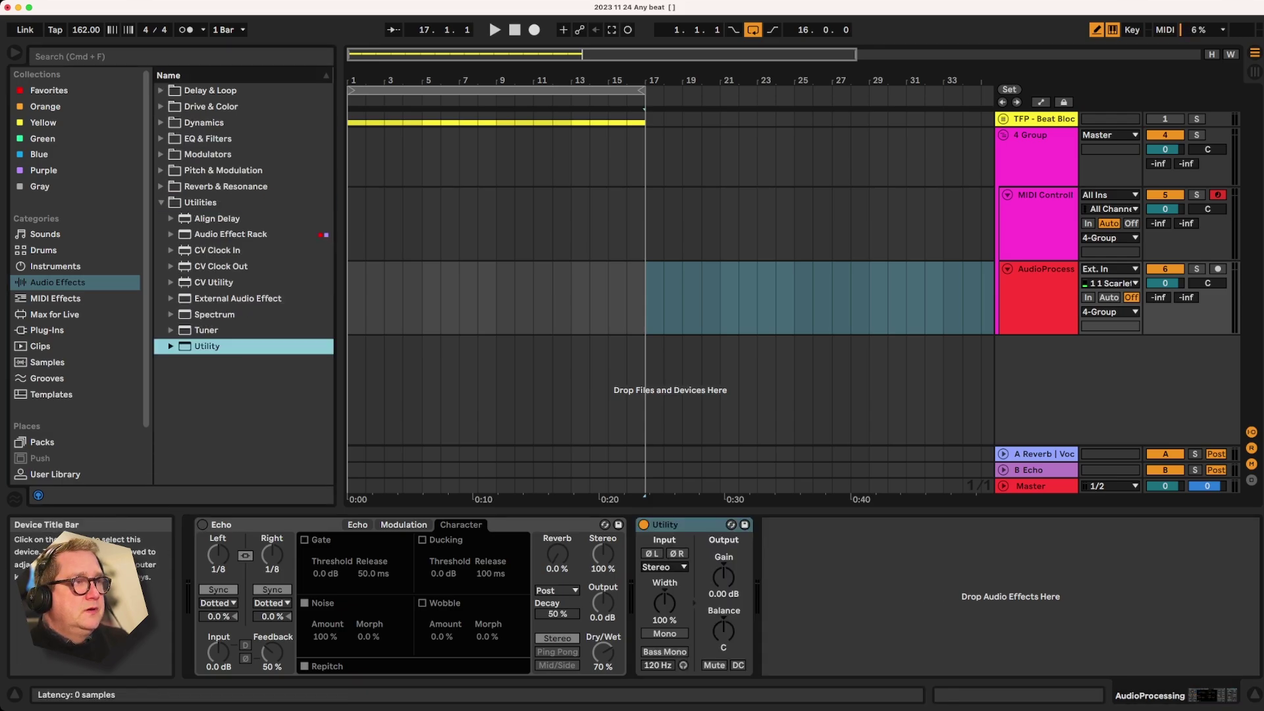
pyautogui.click(685, 525)
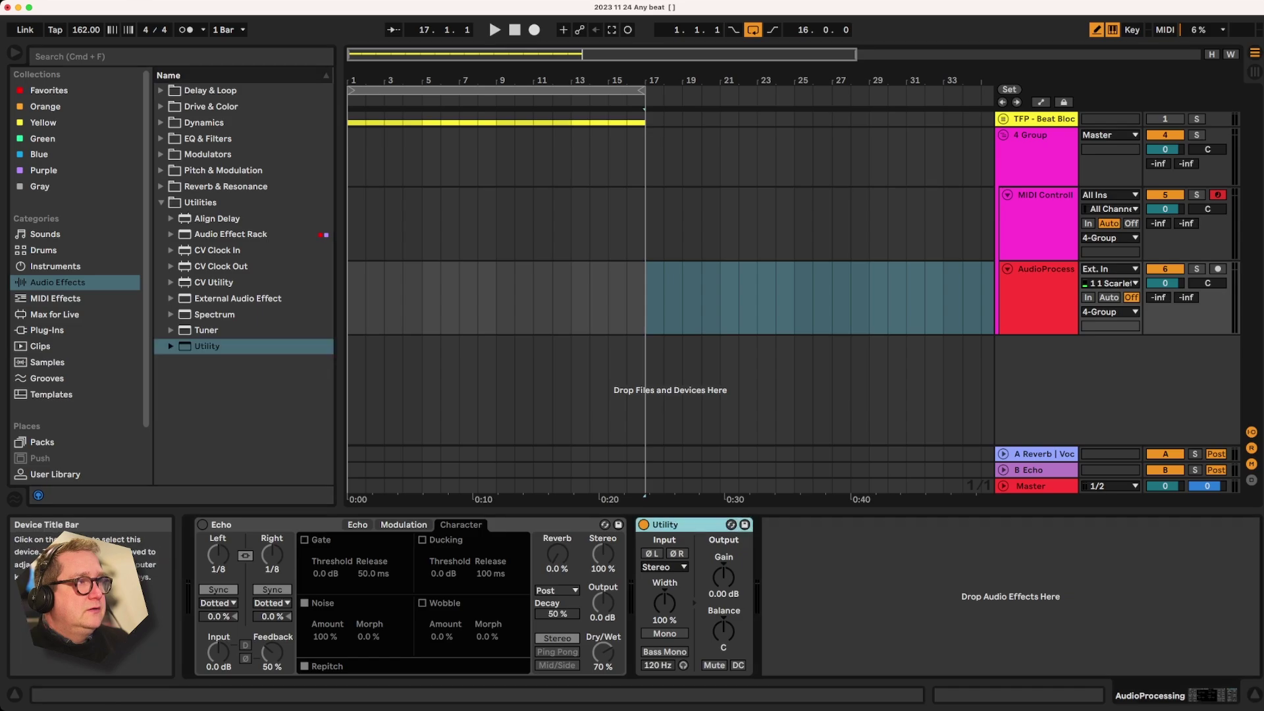
pyautogui.click(1041, 486)
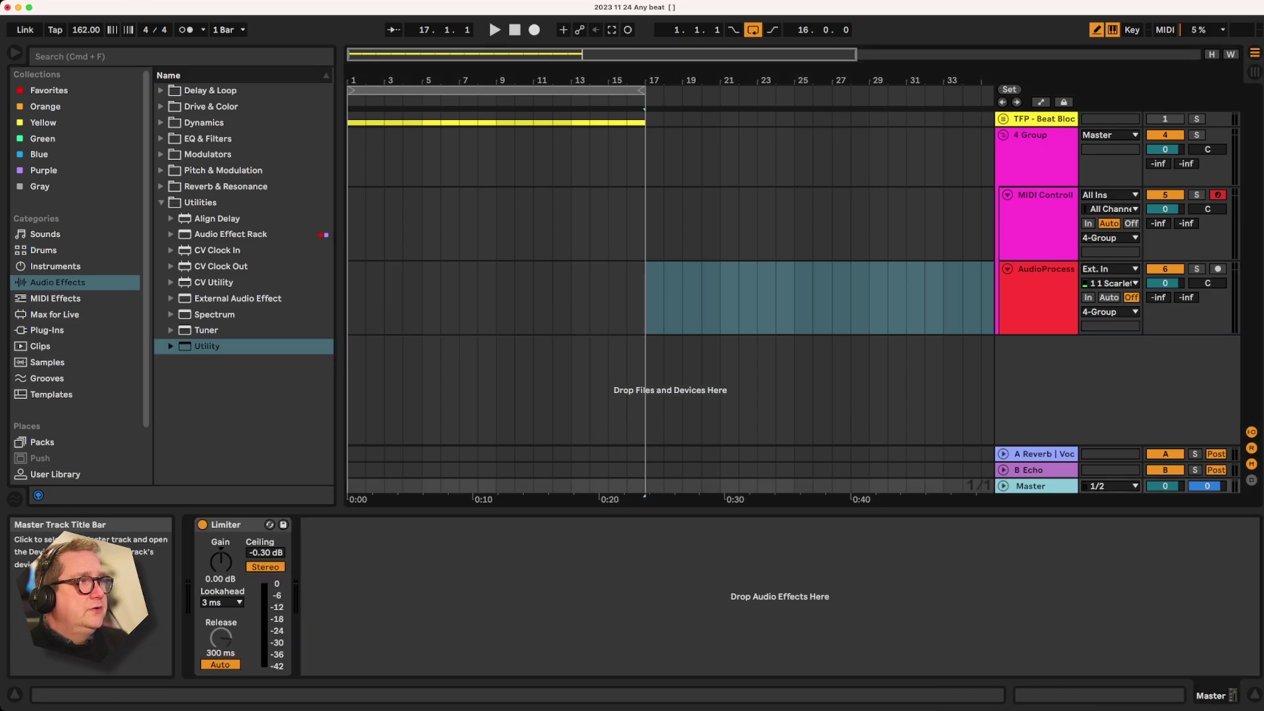
pyautogui.click(1040, 283)
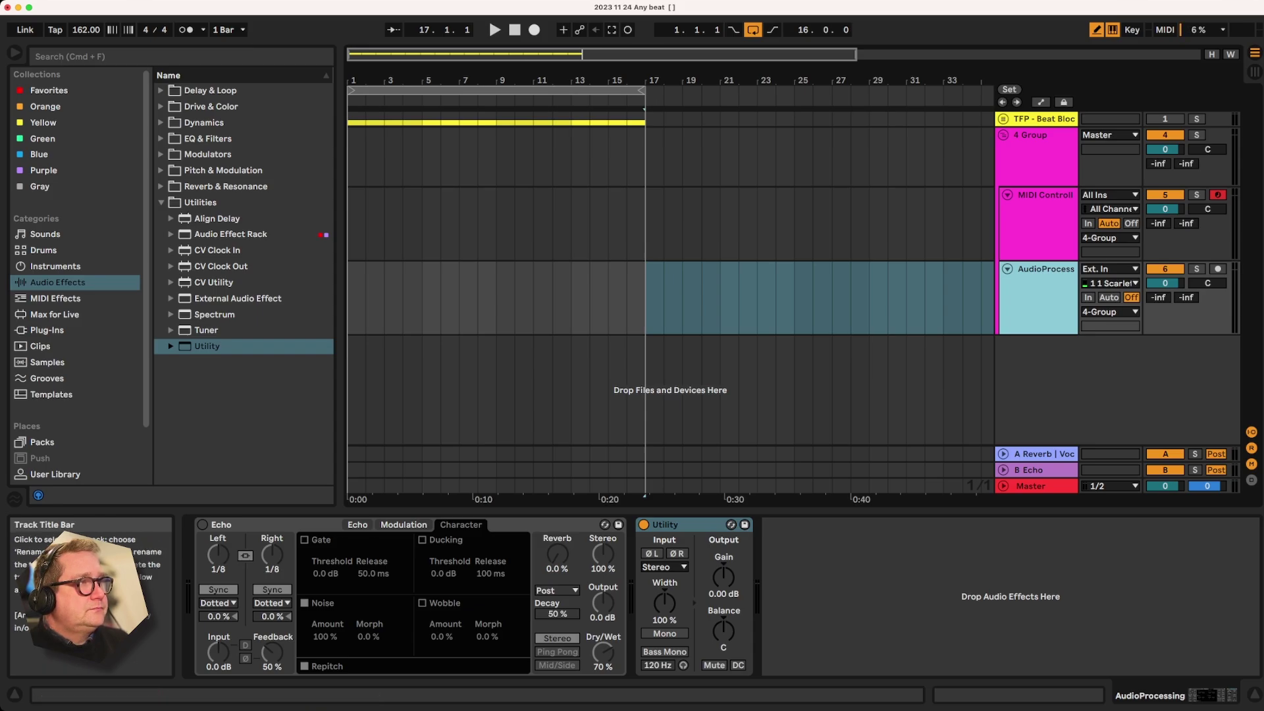
# Set the mapping maximum of the Volume Decay device on the MIDI Controller track to 50 %
pyautogui.click(1040, 218)
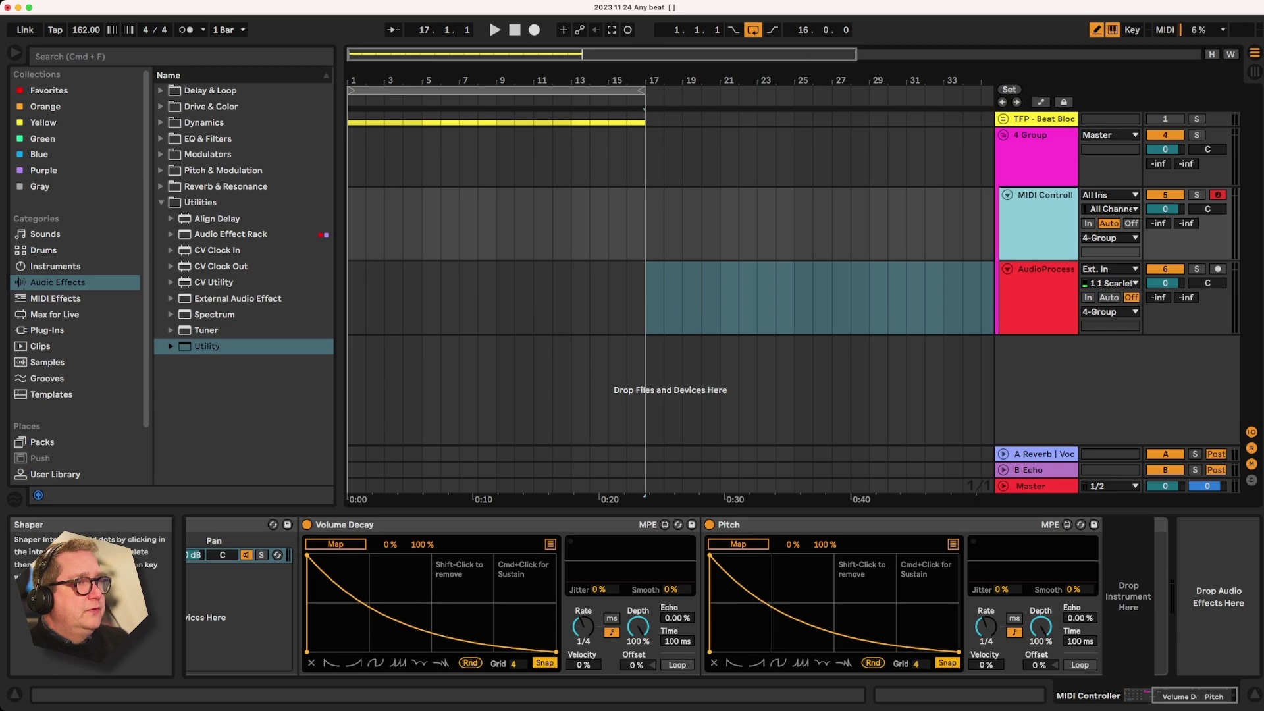
pyautogui.click(422, 544)
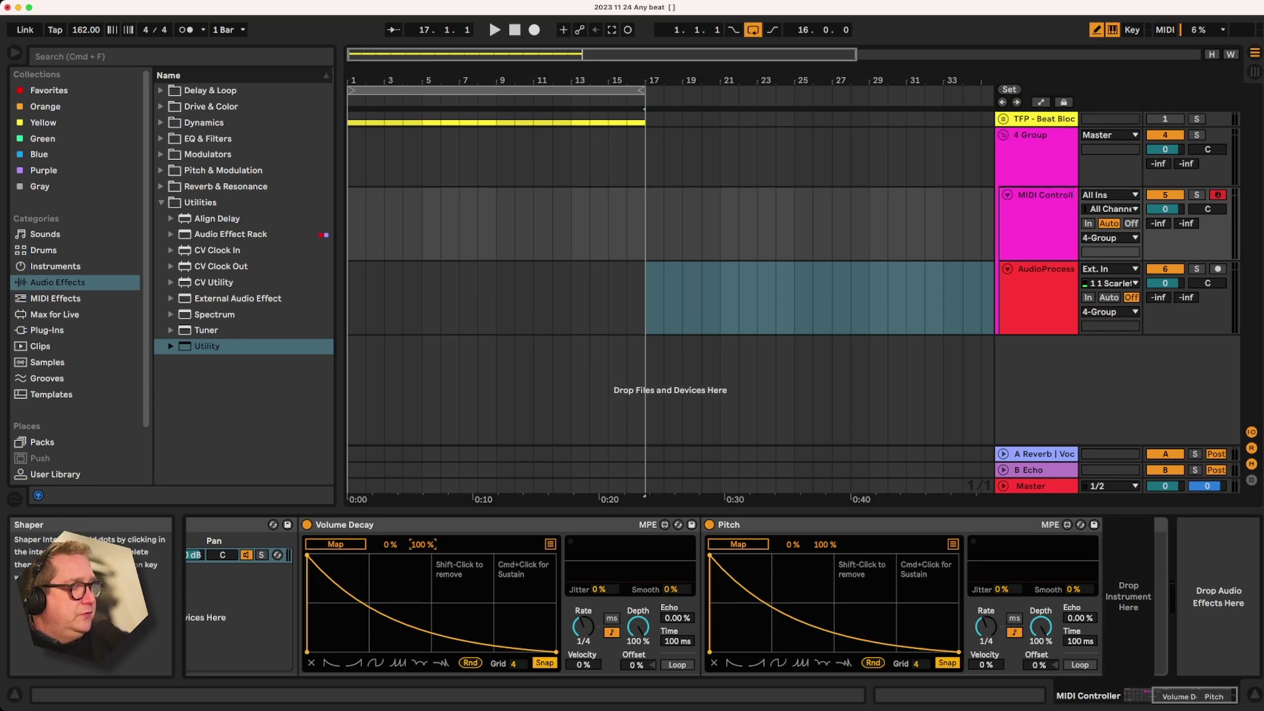
pyautogui.write('50')
pyautogui.press('Return')
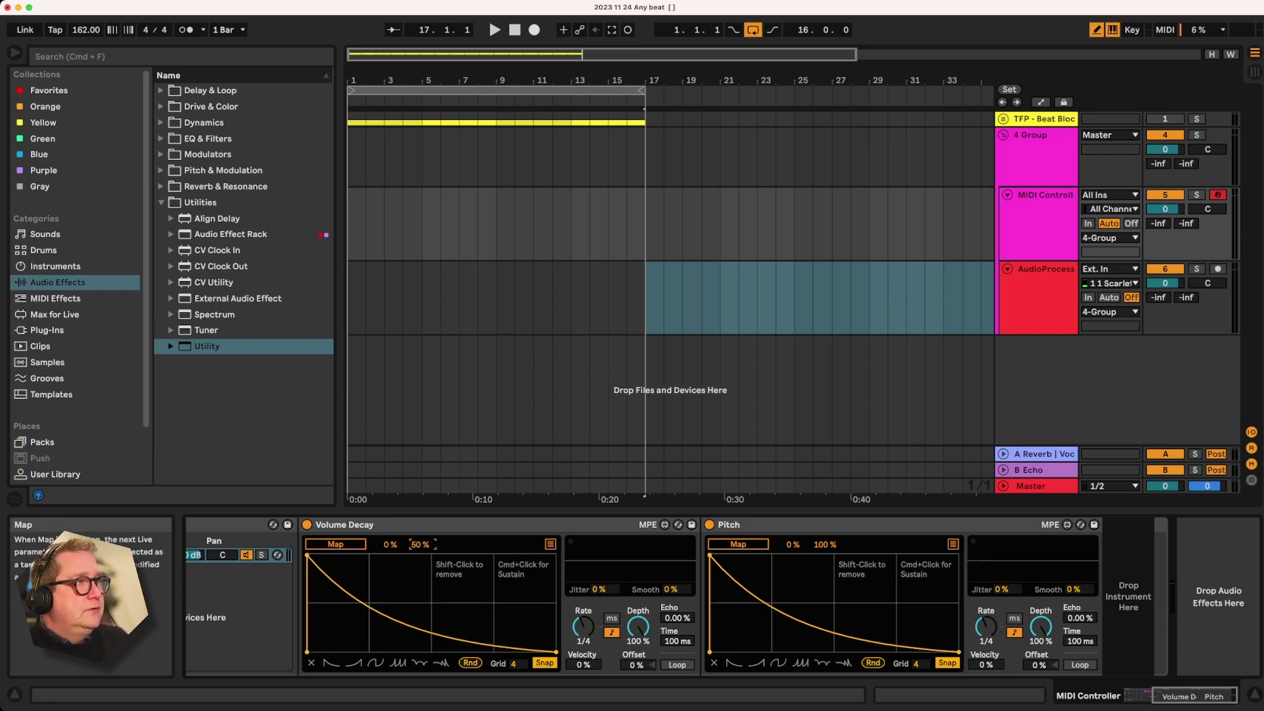
# Try out the Gain control of the AudioProcessing track's Utility and reset it to 0 dB
pyautogui.click(1045, 195)
pyautogui.click(1045, 269)
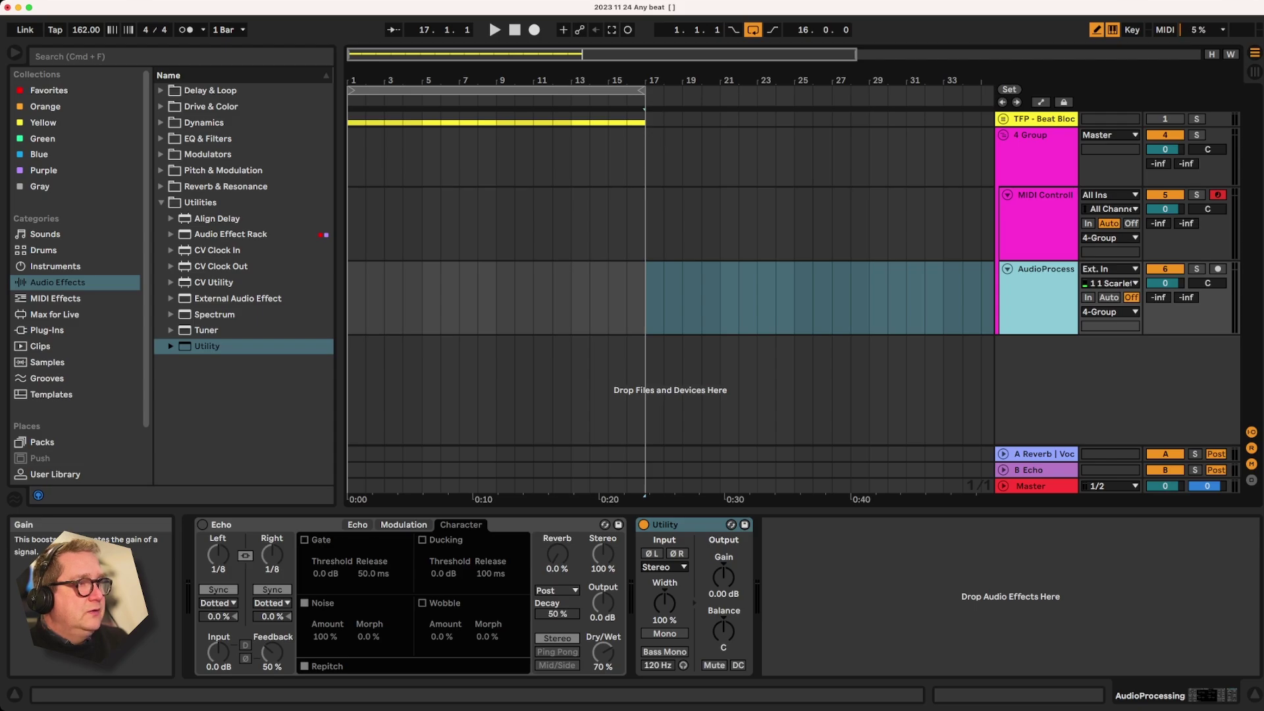
pyautogui.moveTo(723, 576); pyautogui.dragTo(724, 539)
pyautogui.press('Delete')
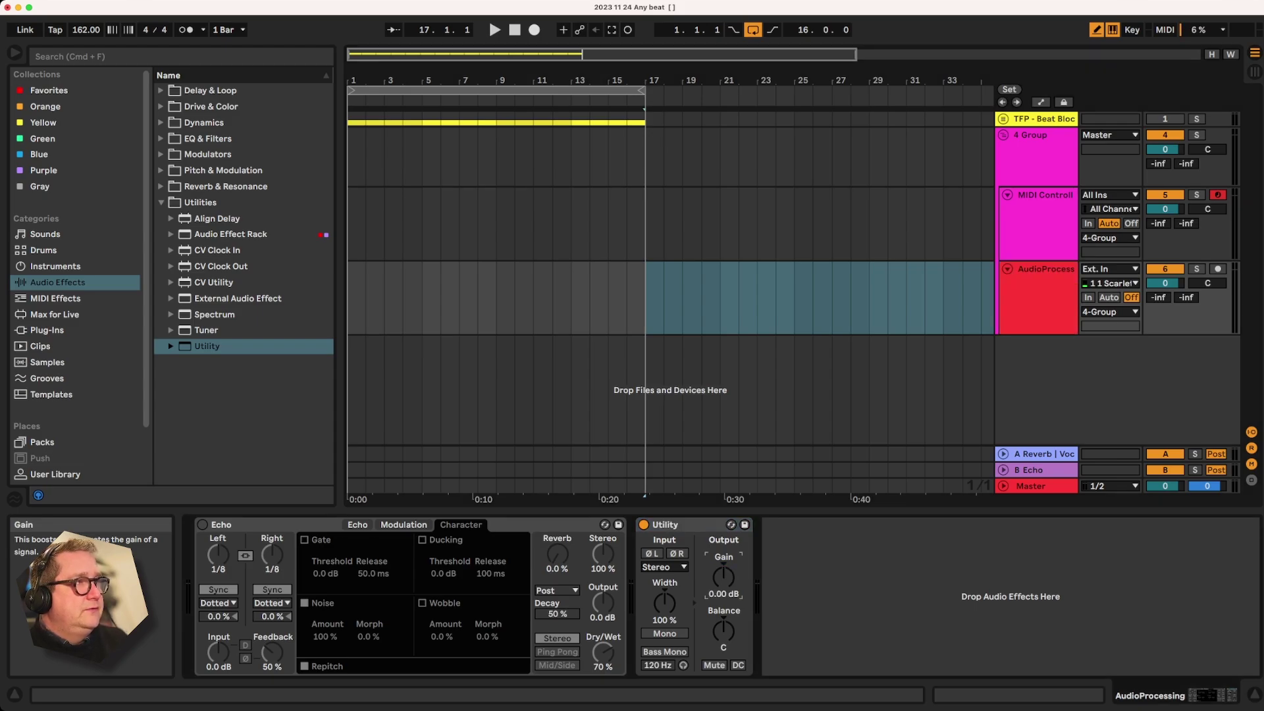
# Map the Volume Decay device to the Gain of the Utility on the AudioProcessing track
pyautogui.click(1045, 269)
pyautogui.click(1045, 196)
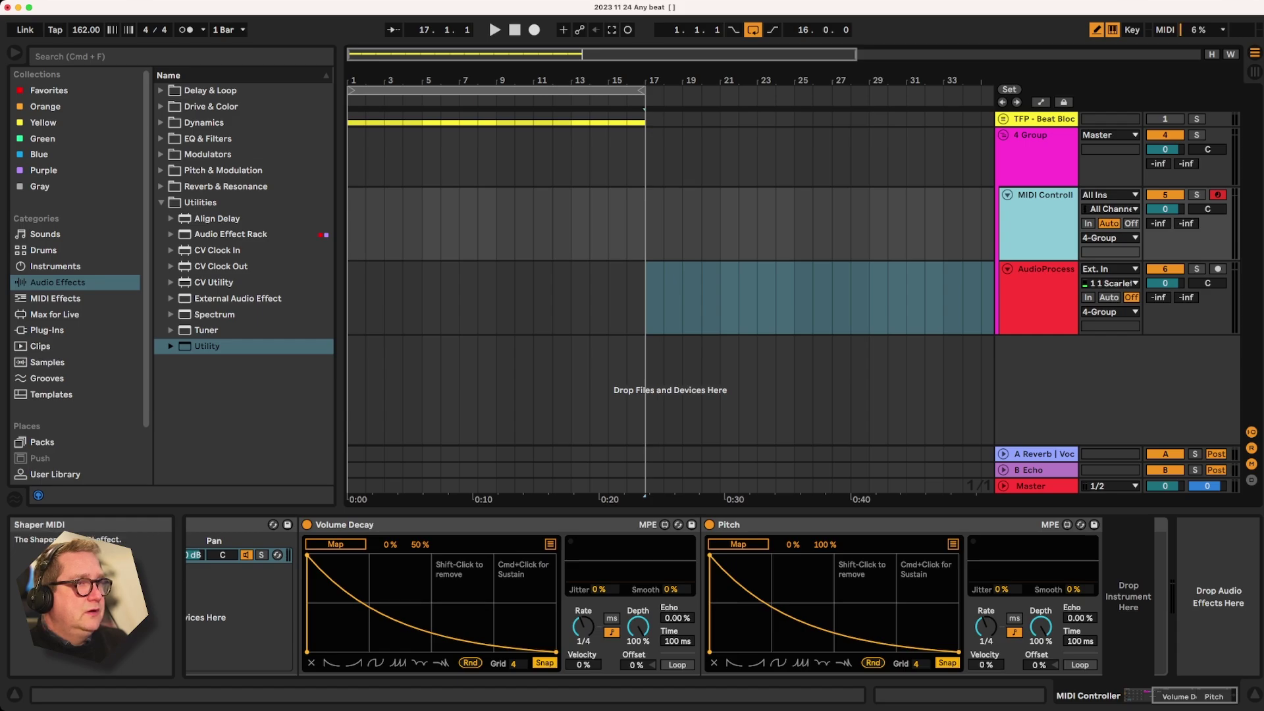
pyautogui.click(335, 544)
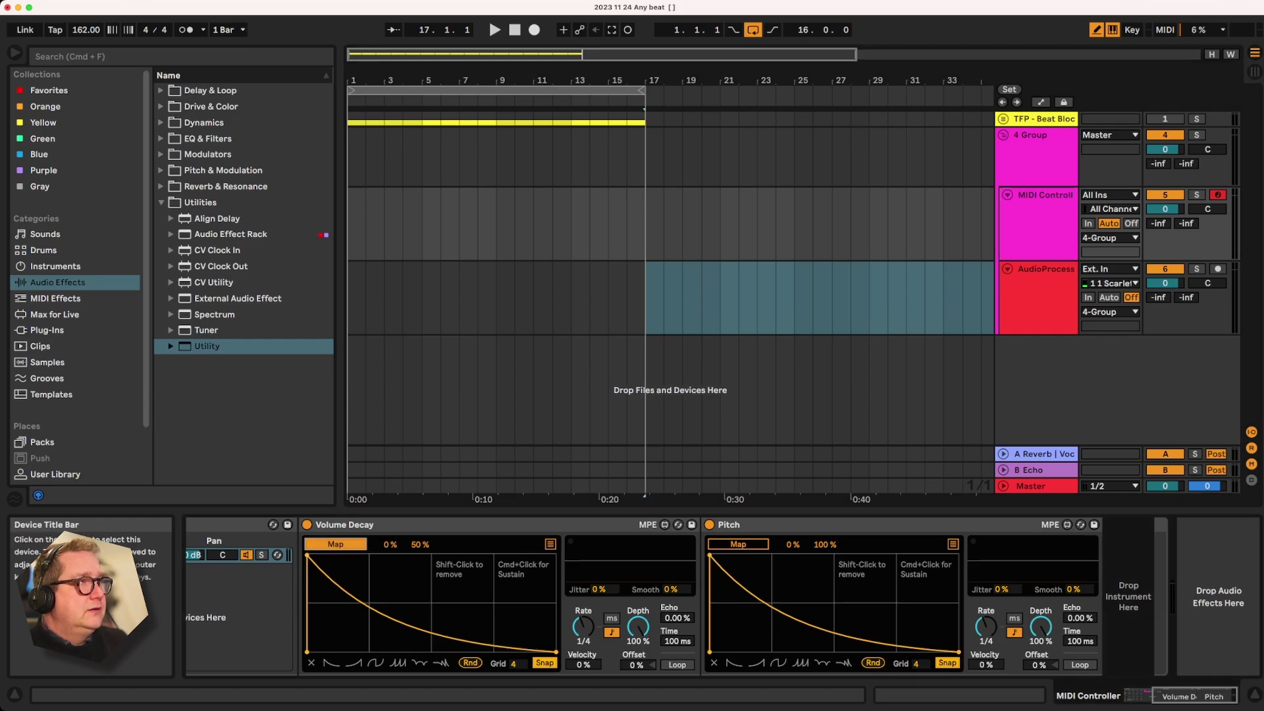
pyautogui.click(1045, 270)
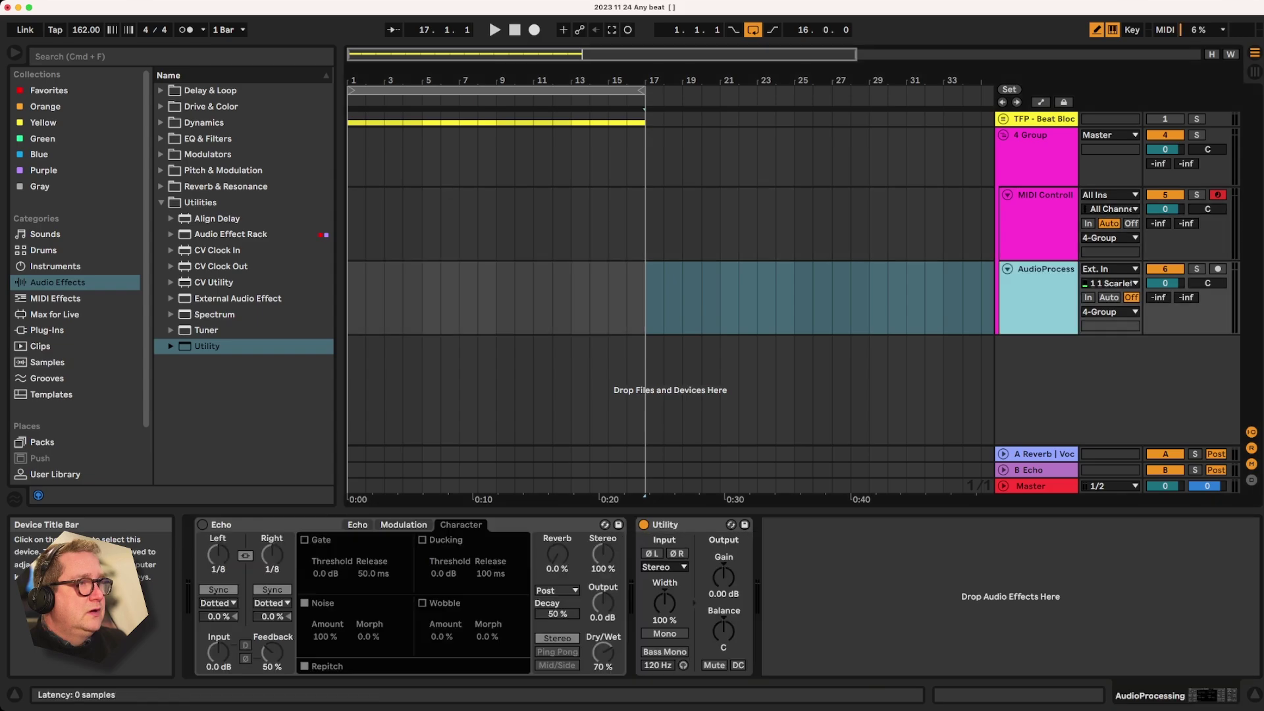
pyautogui.click(723, 576)
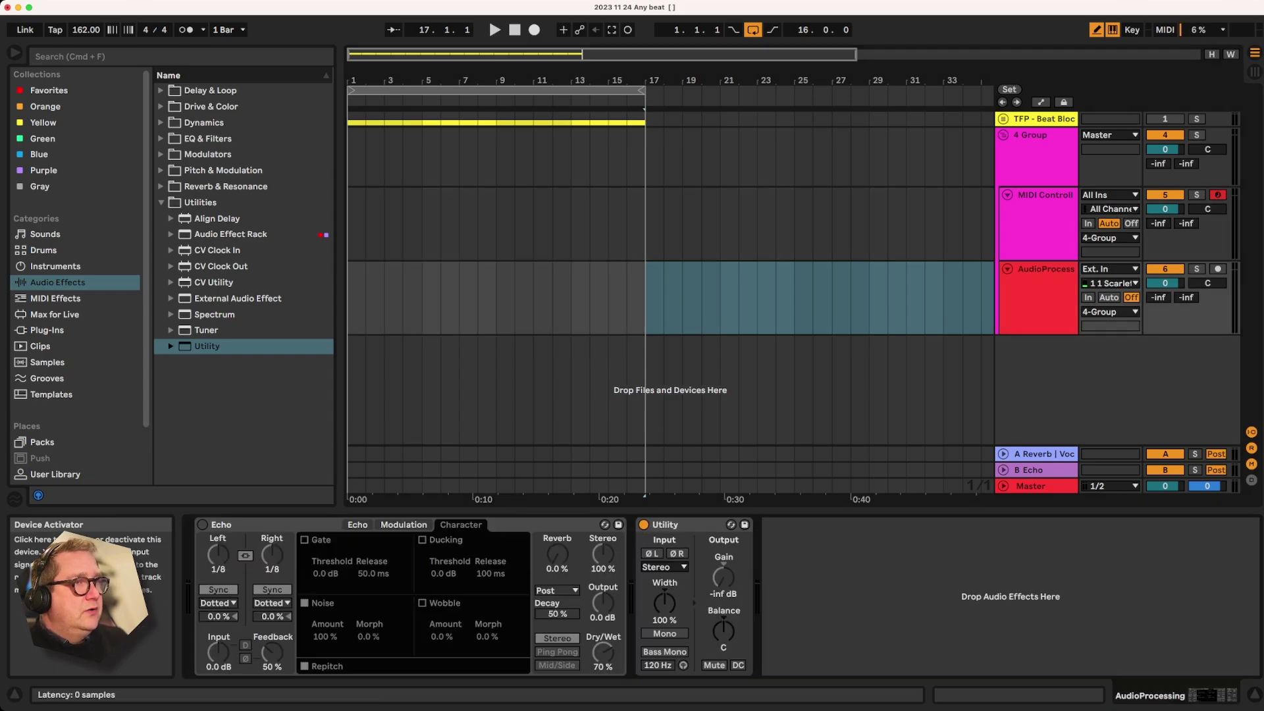
# Reactivate the Echo on the AudioProcessing track and try out Volume Decay's Rate, leaving it at 1/4
pyautogui.click(202, 525)
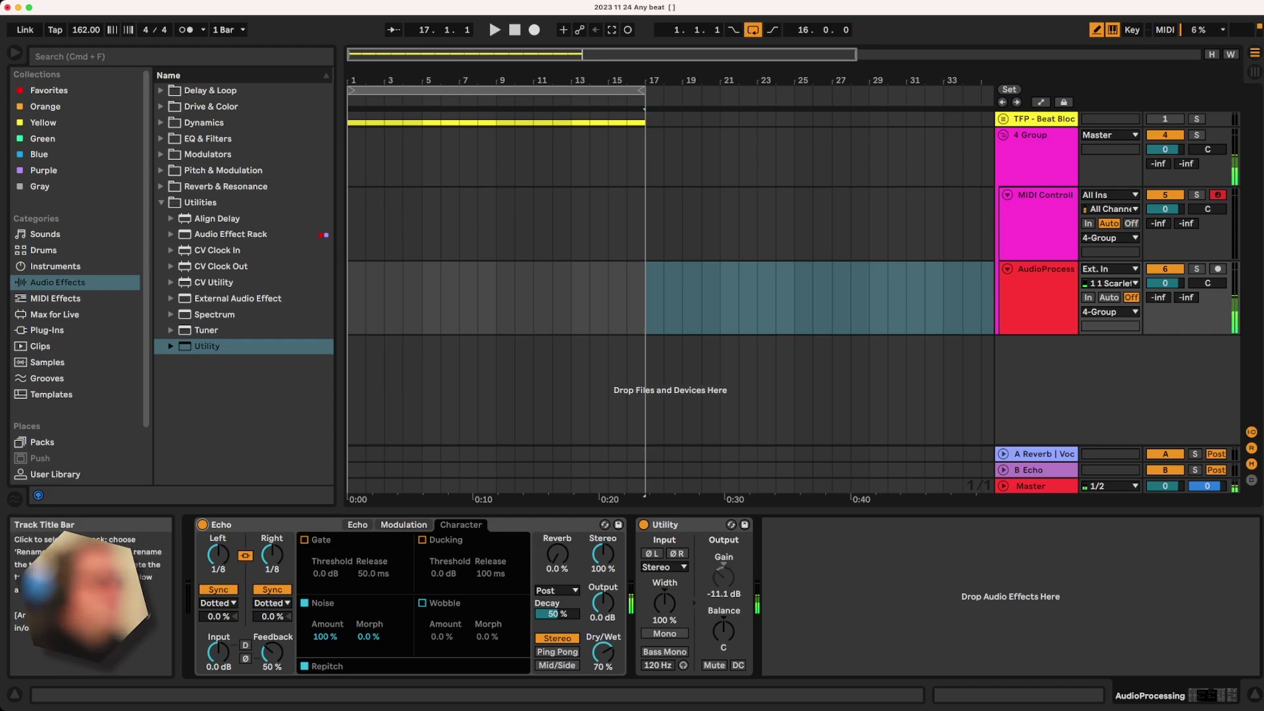
pyautogui.click(1041, 218)
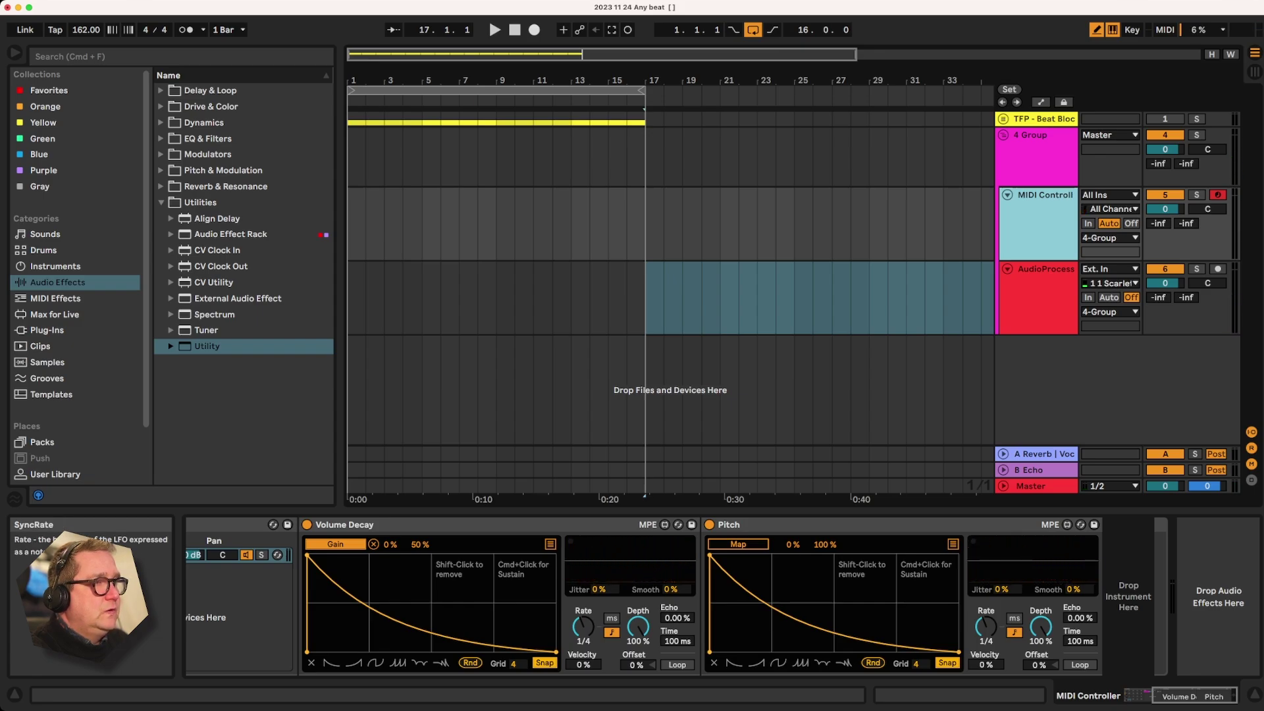
pyautogui.moveTo(583, 626)
pyautogui.mouseDown()
pyautogui.moveTo(583, 608)
pyautogui.moveTo(583, 629)
pyautogui.mouseUp()
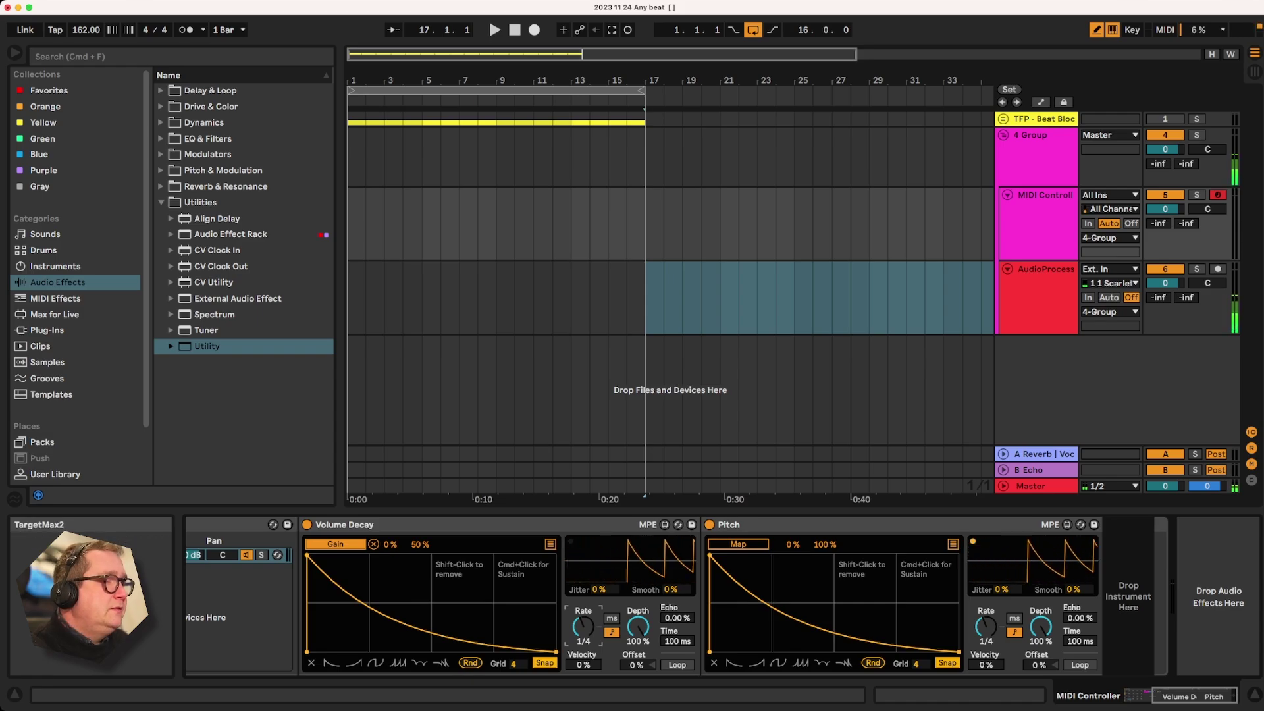
pyautogui.click(1037, 222)
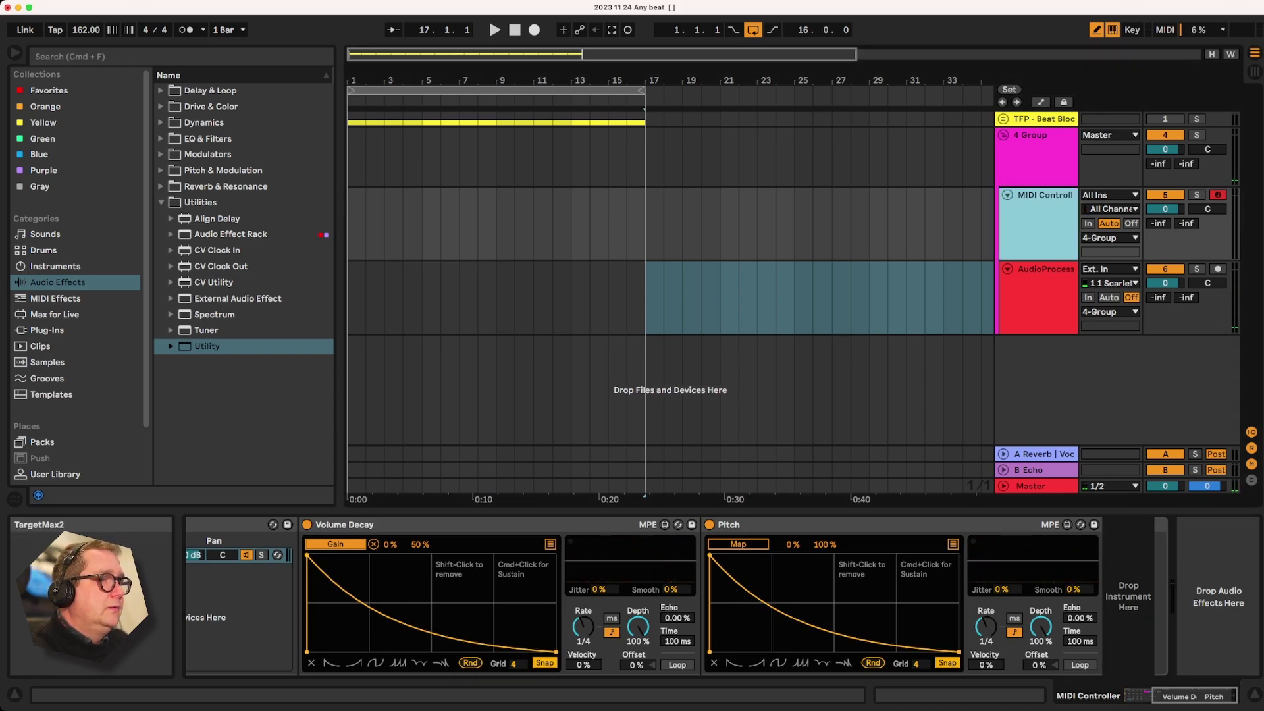
# Add a Shifter from the Pitch & Modulation effects after the Utility on the AudioProcessing track
pyautogui.click(1037, 296)
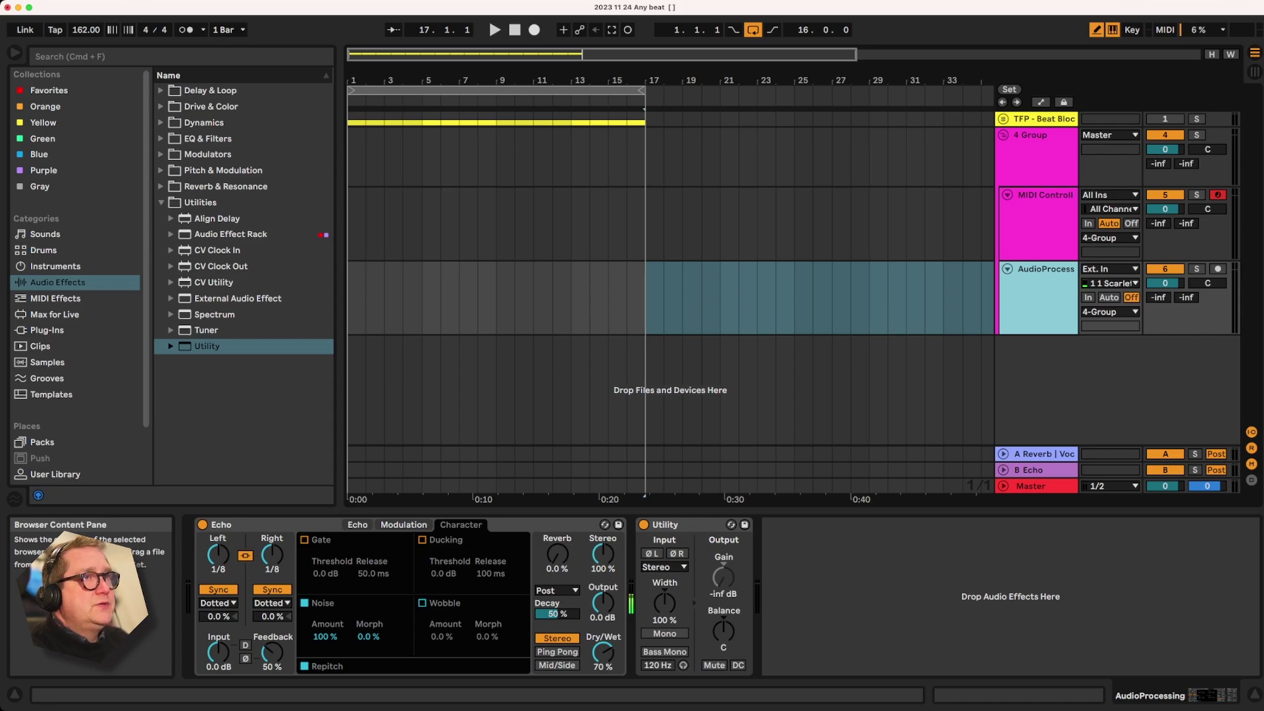
pyautogui.click(223, 171)
pyautogui.doubleClick(209, 234)
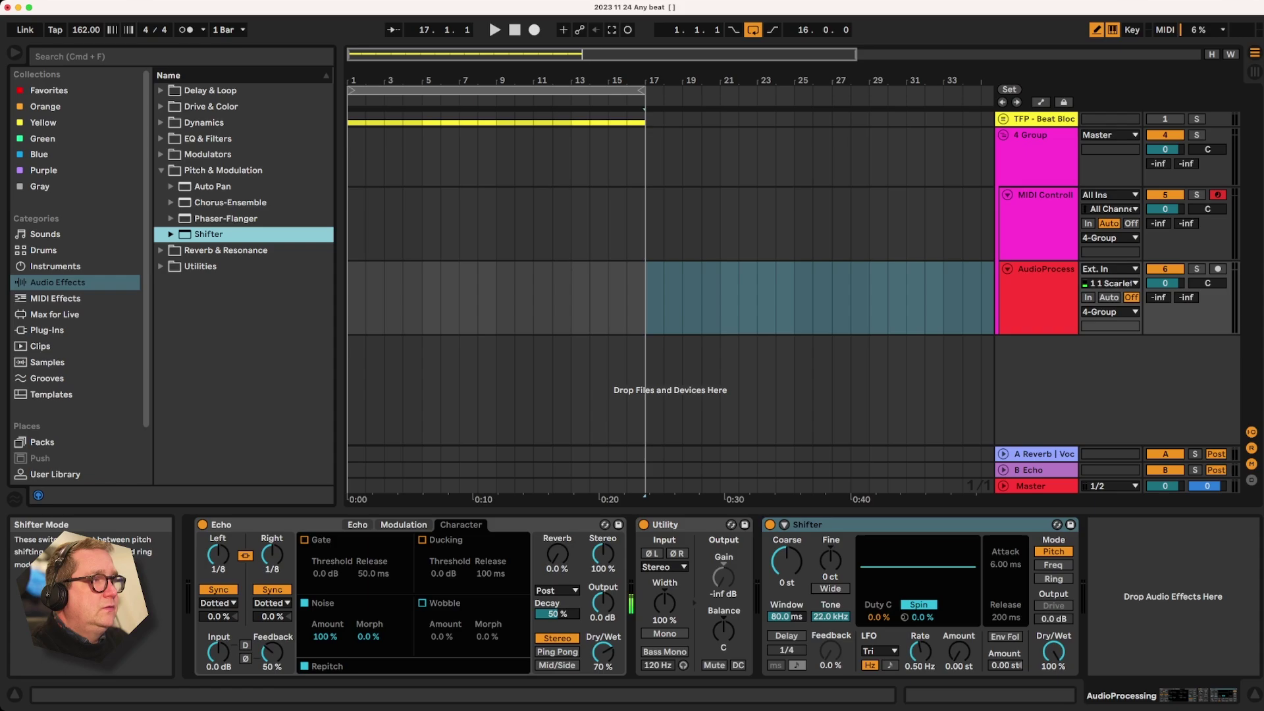
# Switch the Shifter on the AudioProcessing track to Freq mode and map the Pitch device to its Coarse frequency
pyautogui.click(1054, 565)
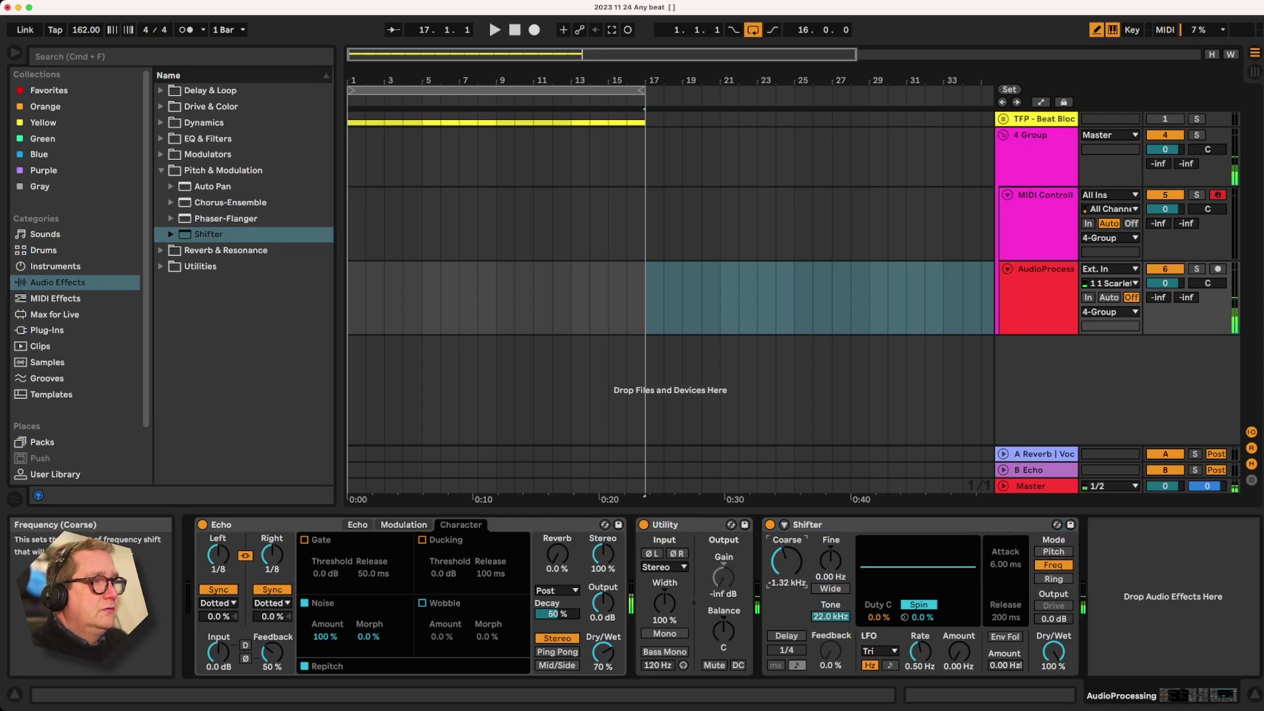
pyautogui.moveTo(787, 561); pyautogui.dragTo(787, 500)
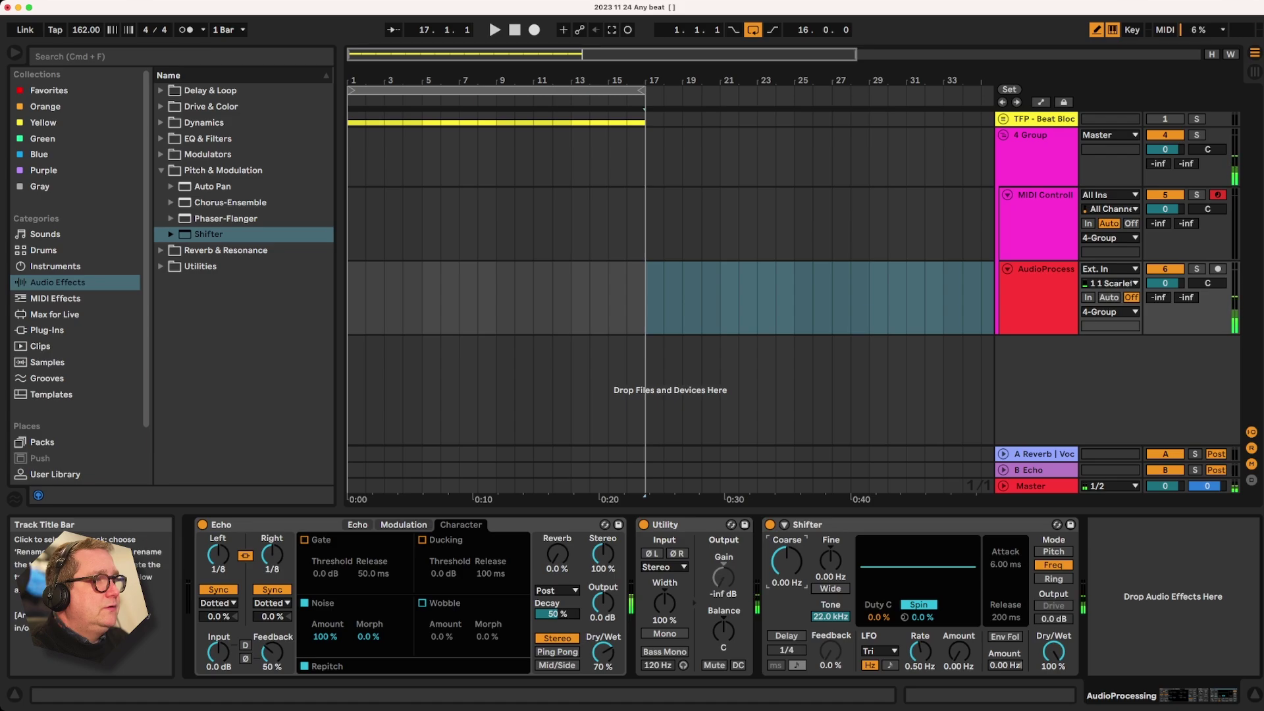
pyautogui.click(1038, 289)
pyautogui.click(1038, 230)
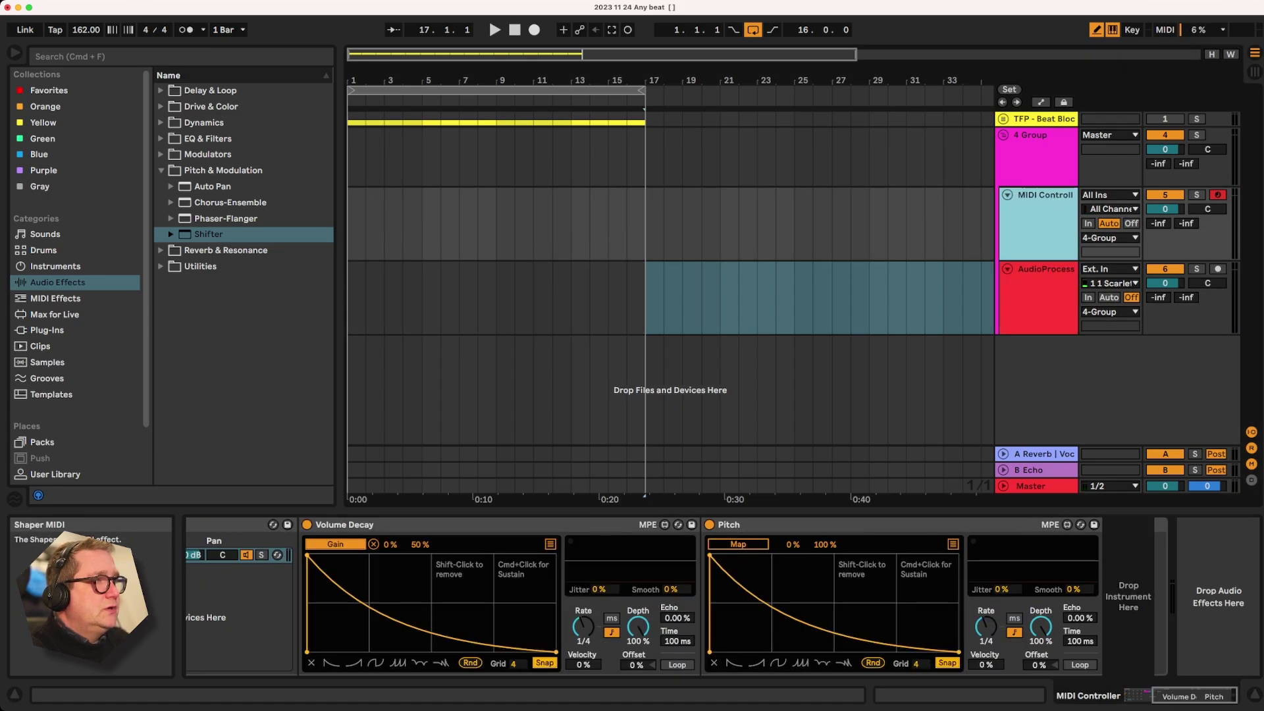
pyautogui.click(738, 544)
pyautogui.click(1038, 289)
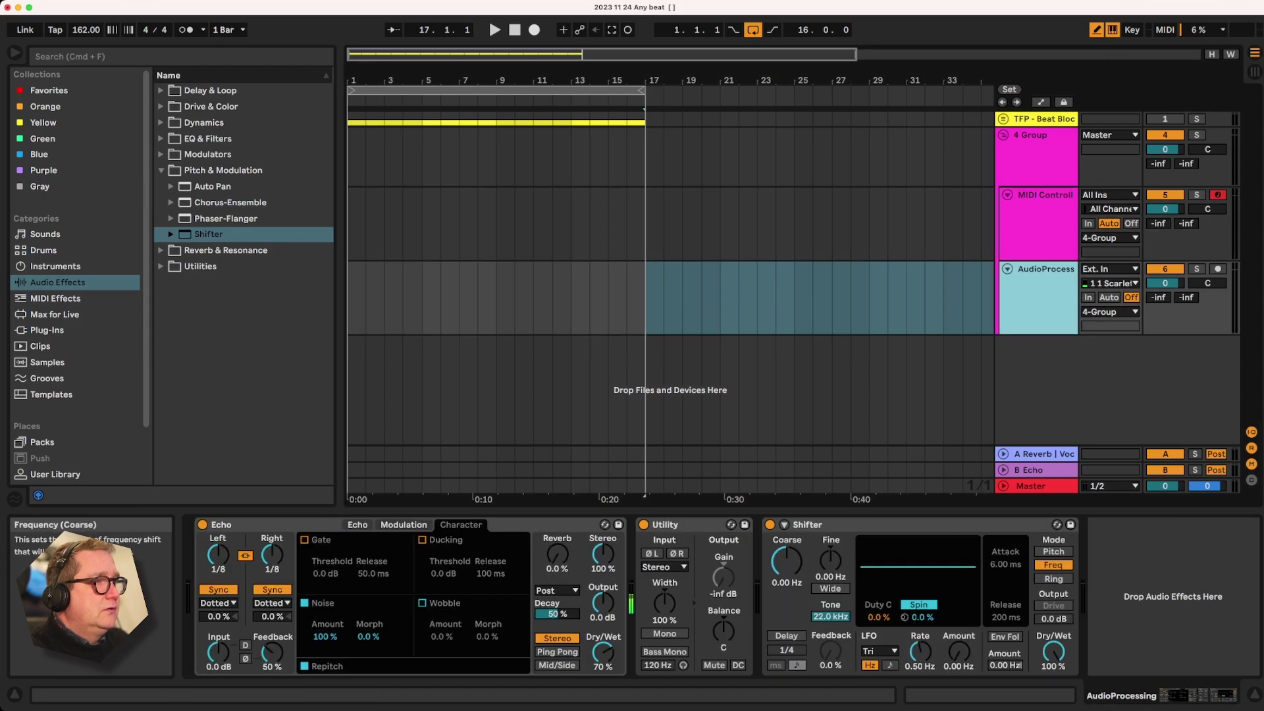
pyautogui.click(786, 561)
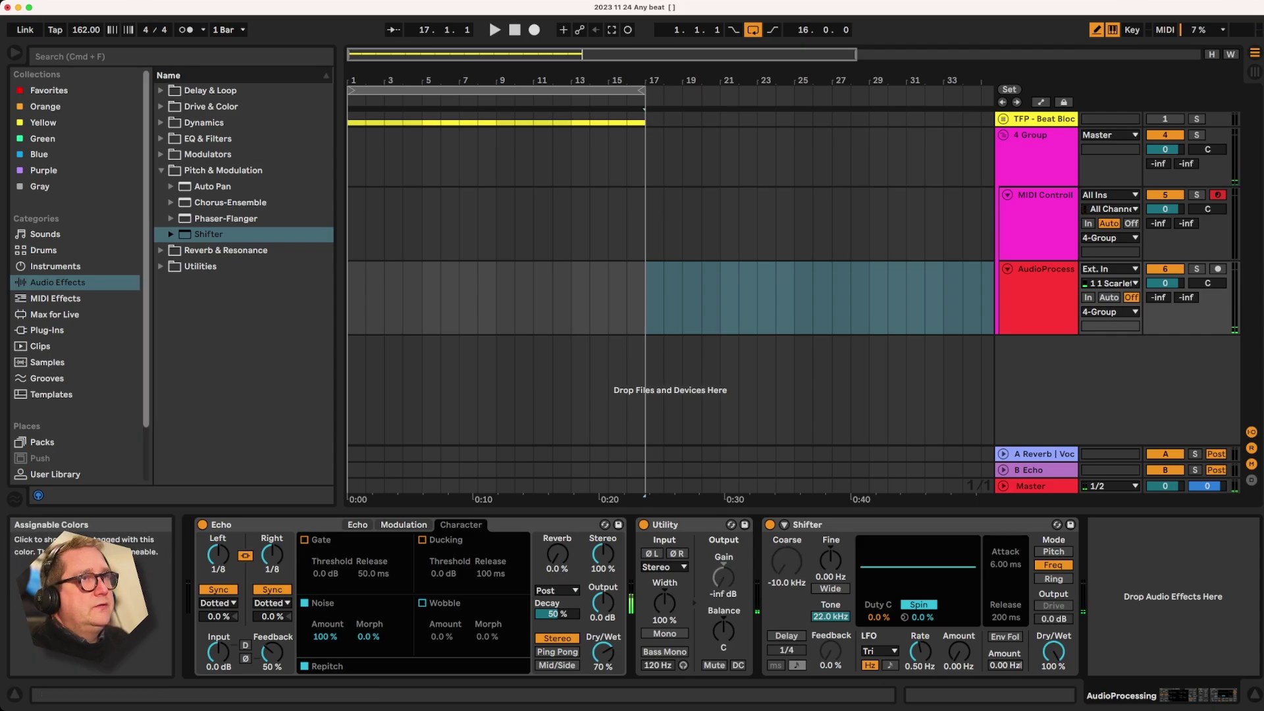
# Add a Limiter at the end of the AudioProcessing chain and set its Gain to about 13.7 dB
pyautogui.click(197, 122)
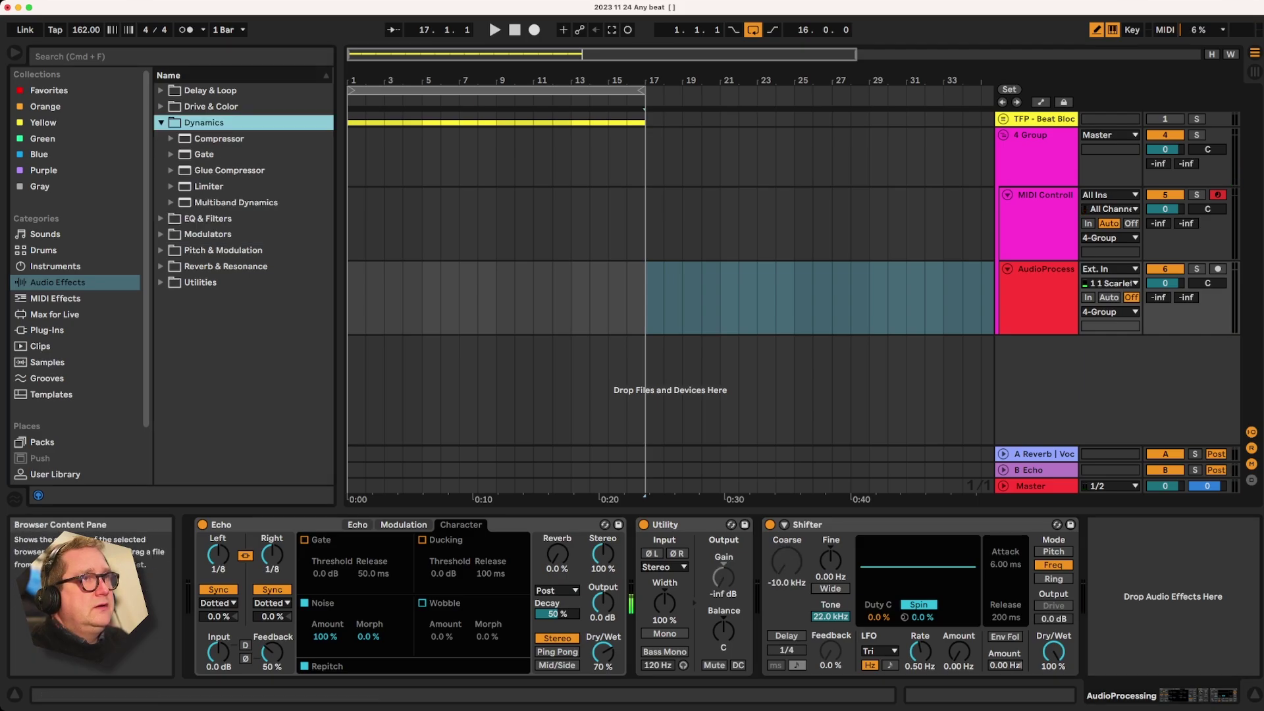
pyautogui.doubleClick(209, 186)
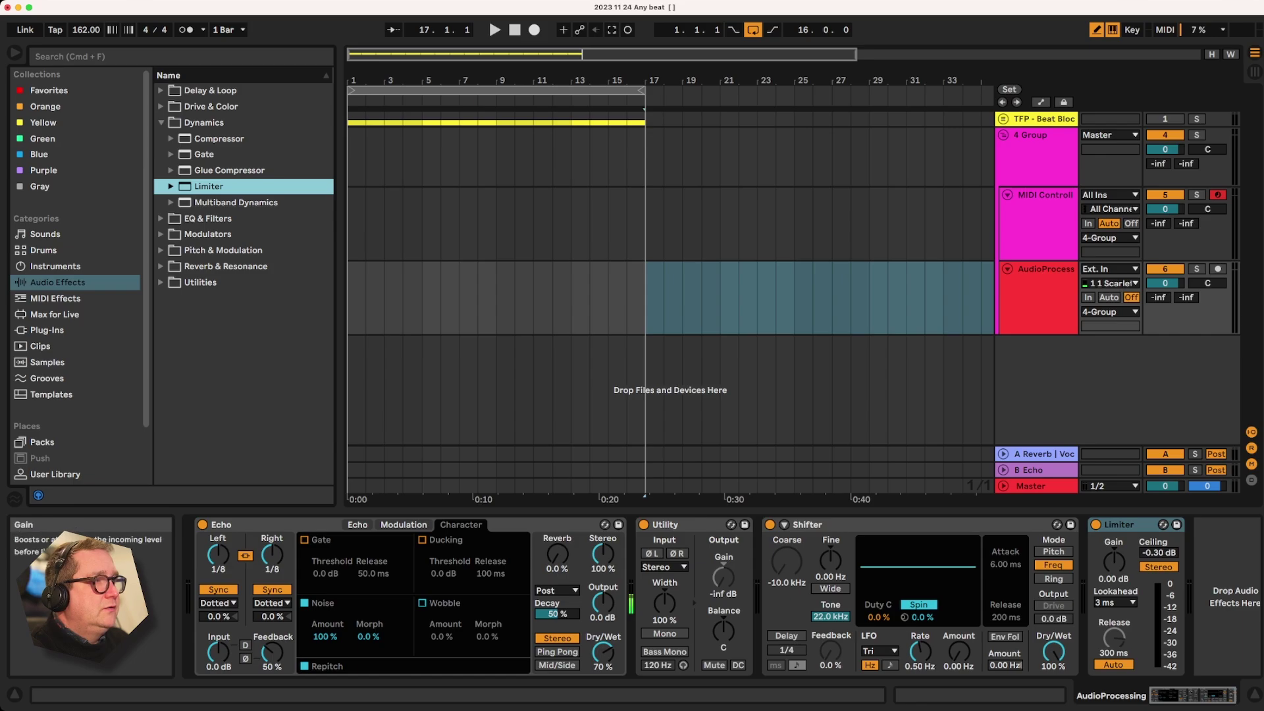
pyautogui.moveTo(1114, 561); pyautogui.dragTo(1113, 532)
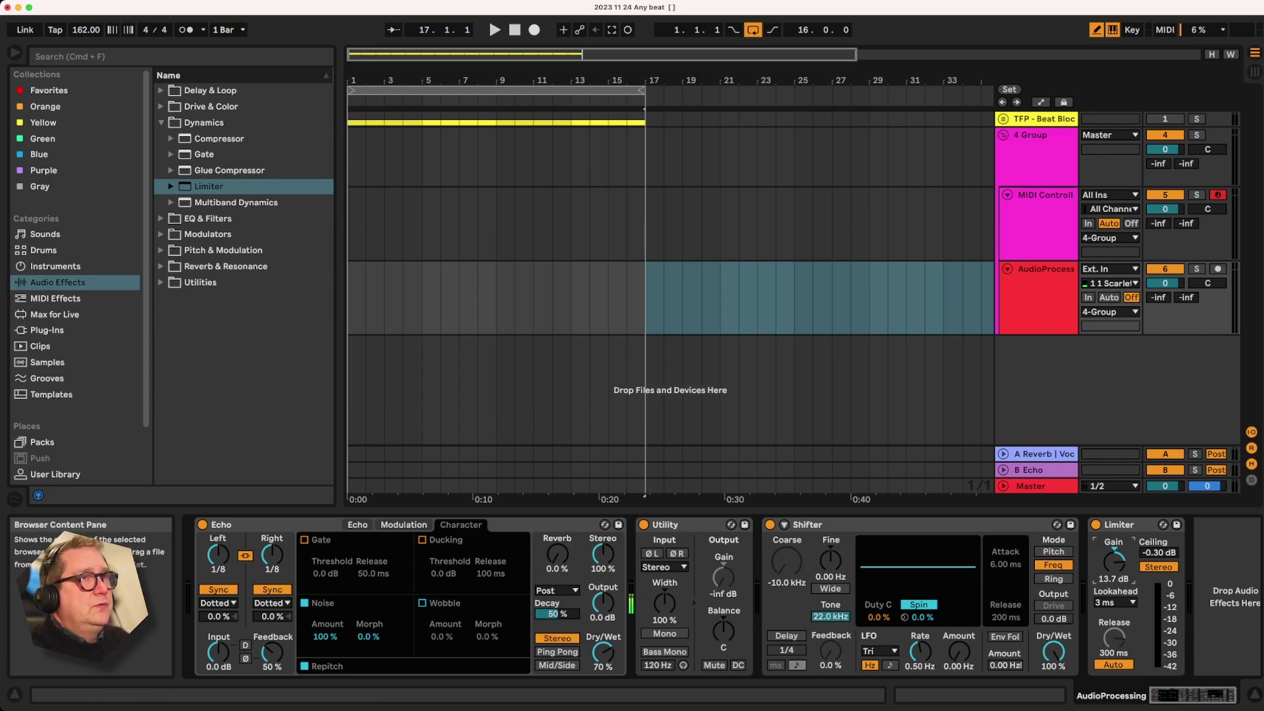
# Add an Auto Filter between the Utility and the Shifter, with its frequency at about 1.9 kHz and resonance at about 9.3%
pyautogui.click(208, 218)
pyautogui.press('Right')
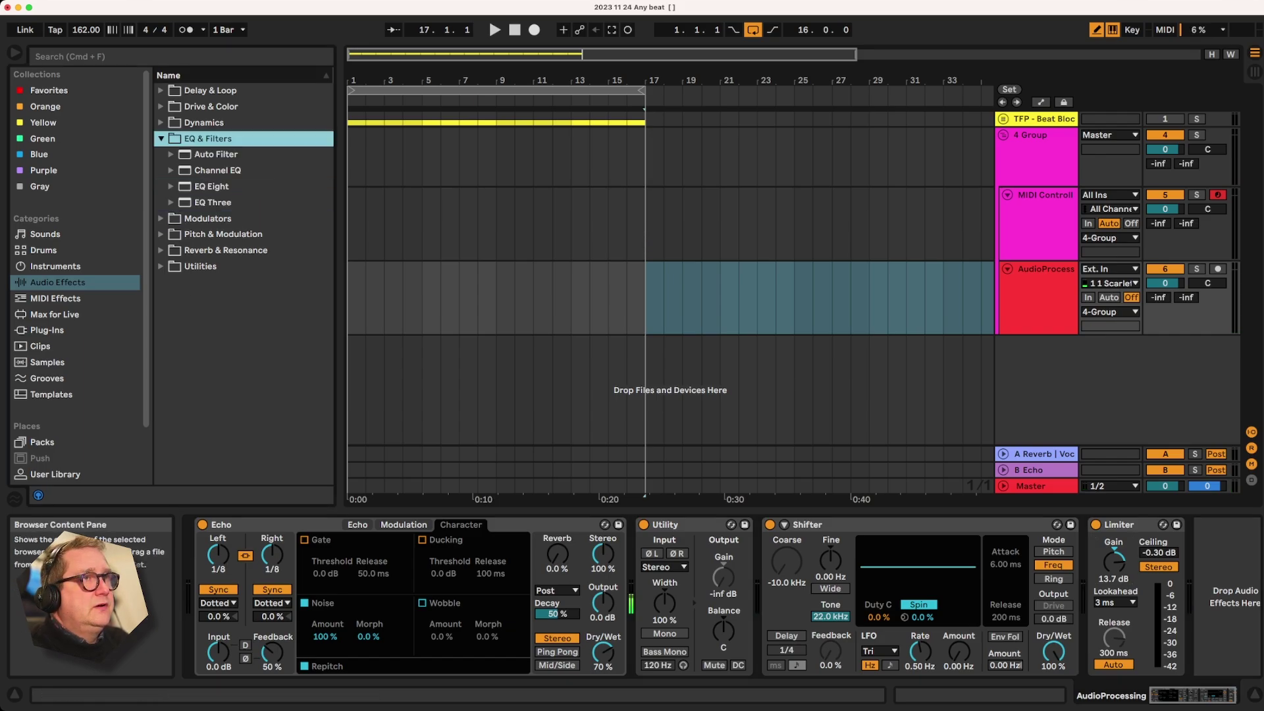
pyautogui.press('Down')
pyautogui.press('Return')
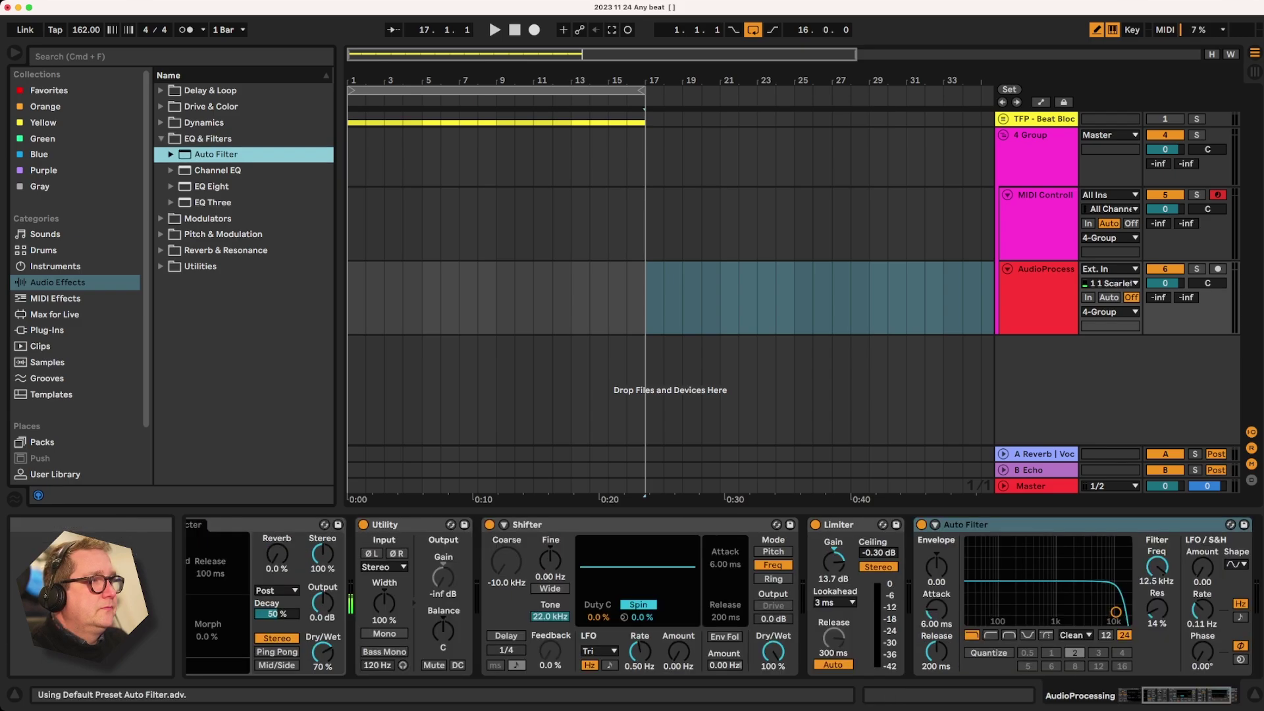
pyautogui.moveTo(970, 524); pyautogui.dragTo(483, 525)
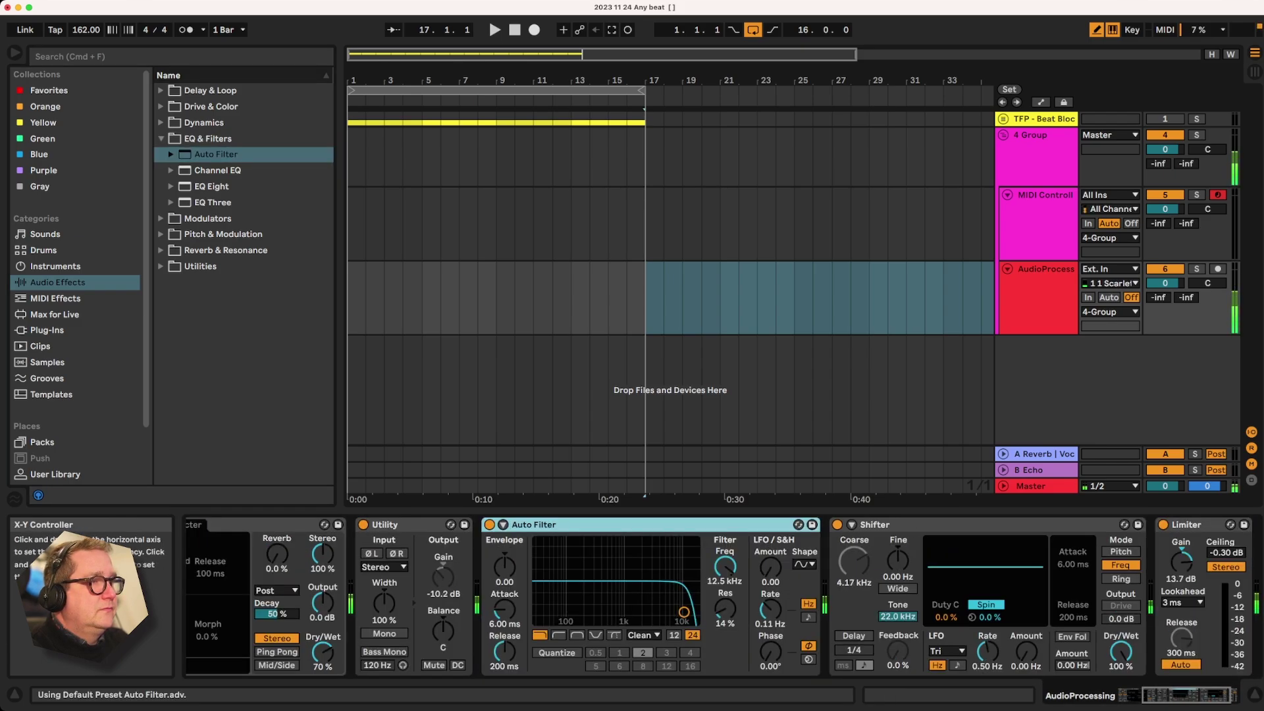
pyautogui.moveTo(684, 612); pyautogui.dragTo(640, 613)
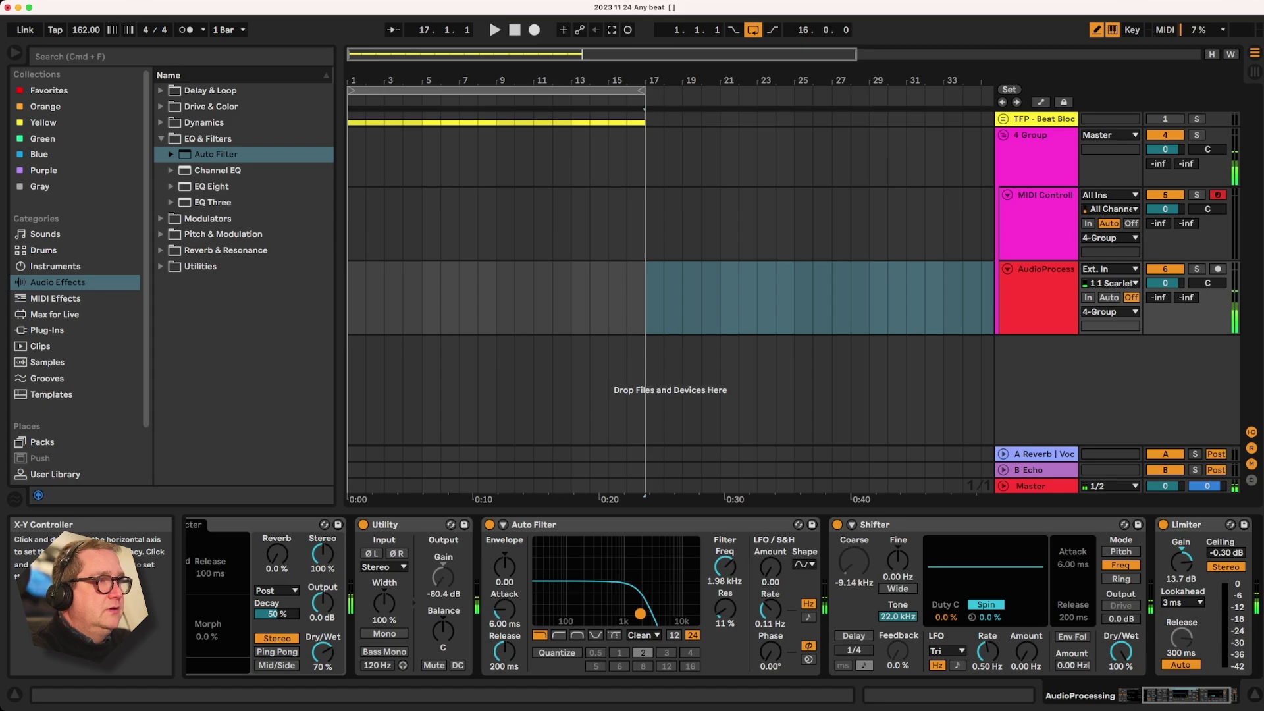
pyautogui.moveTo(640, 613); pyautogui.dragTo(639, 614)
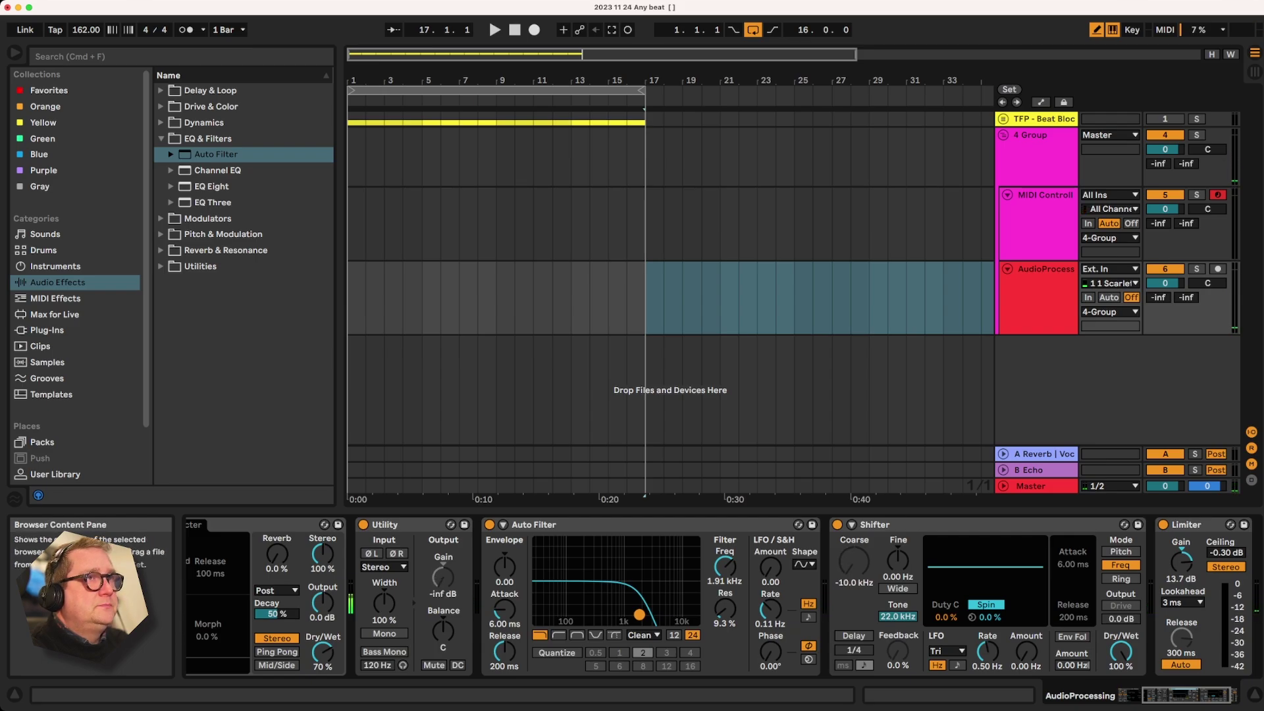
# Add a second Shifter in Pitch mode after the Auto Filter and set its Coarse shift to -15 st
pyautogui.click(160, 122)
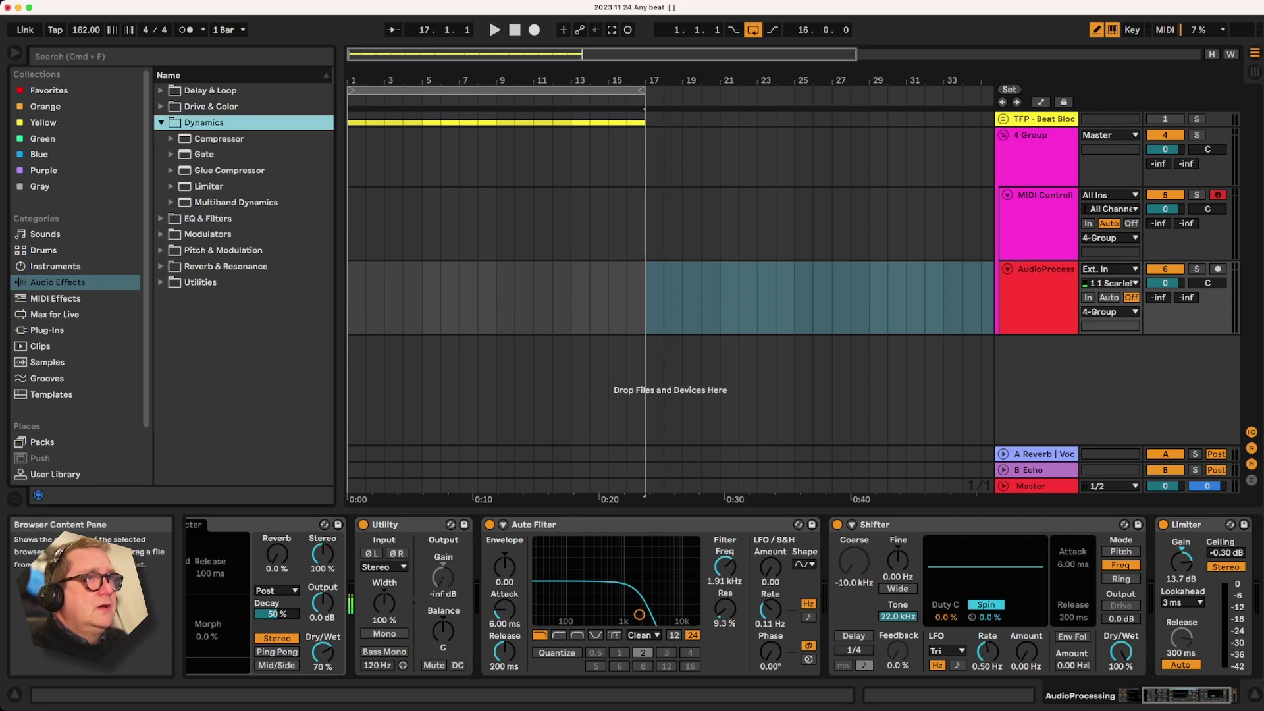
pyautogui.click(161, 250)
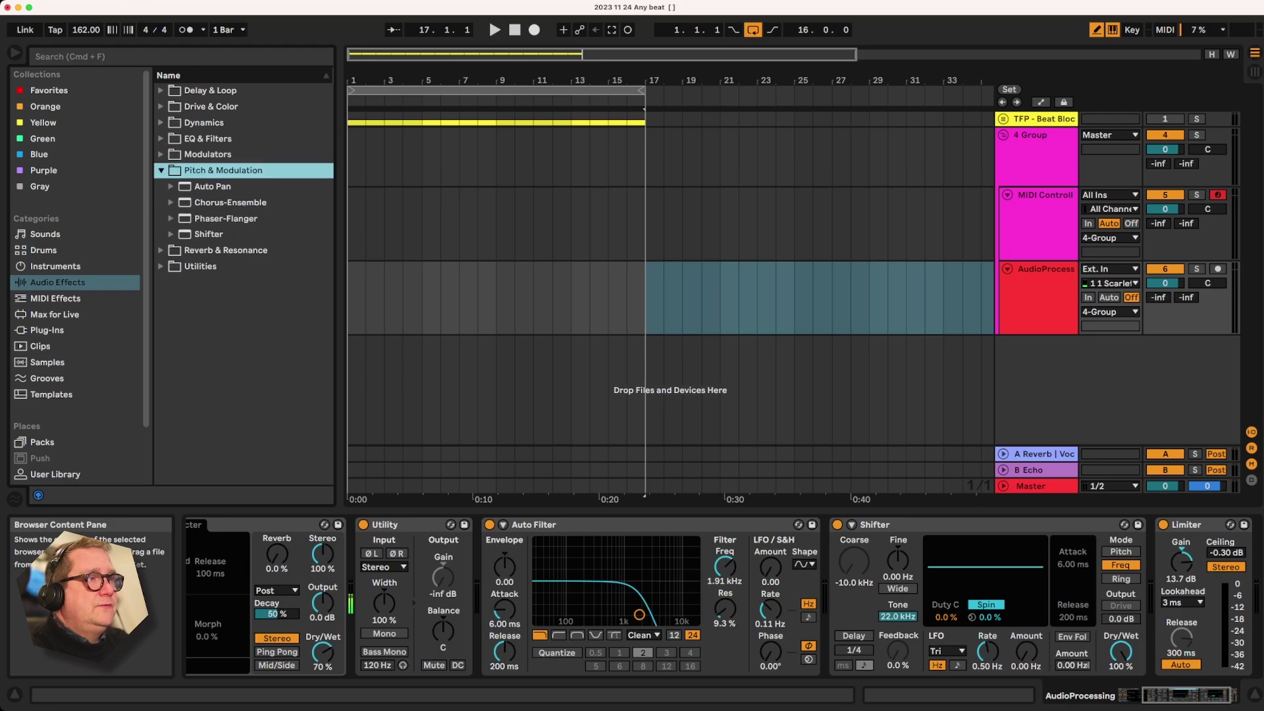
pyautogui.click(209, 234)
pyautogui.press('Return')
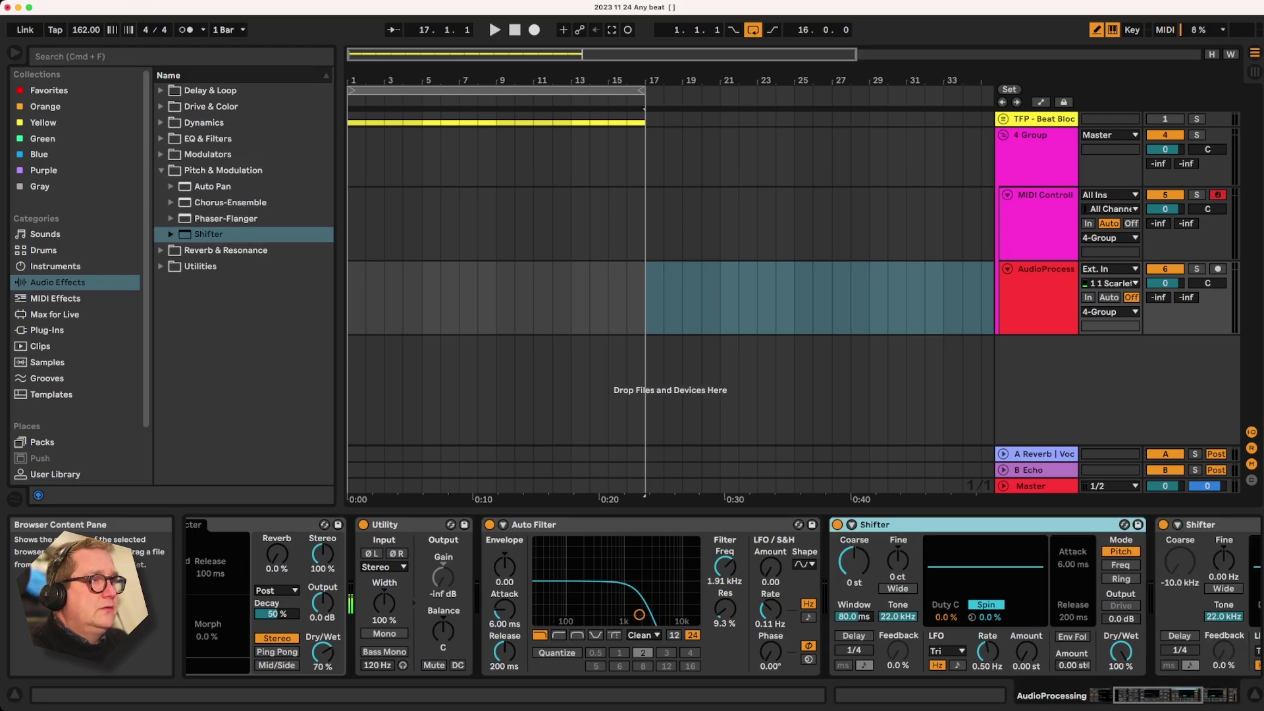
pyautogui.moveTo(853, 561); pyautogui.dragTo(853, 606)
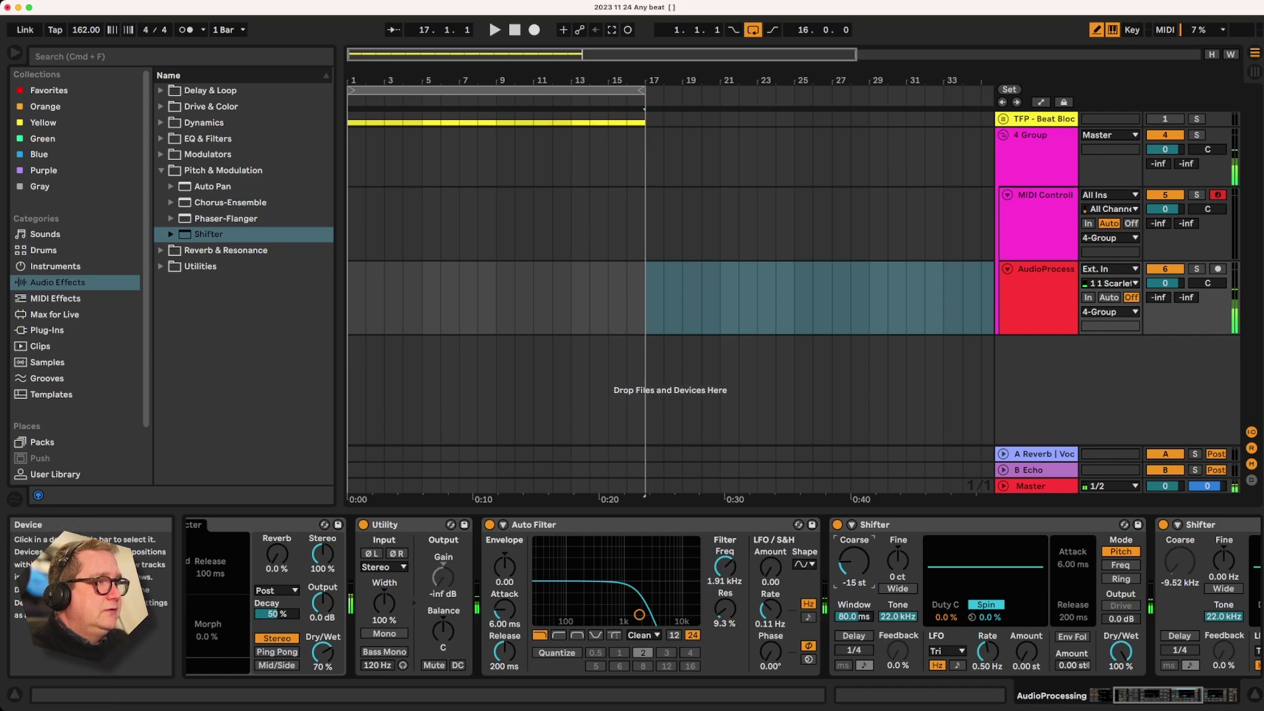
# Try different Rates for both Shaper devices on the MIDI Controller track, leaving Volume Decay at 3/4 and Pitch at 1/3
pyautogui.click(1037, 297)
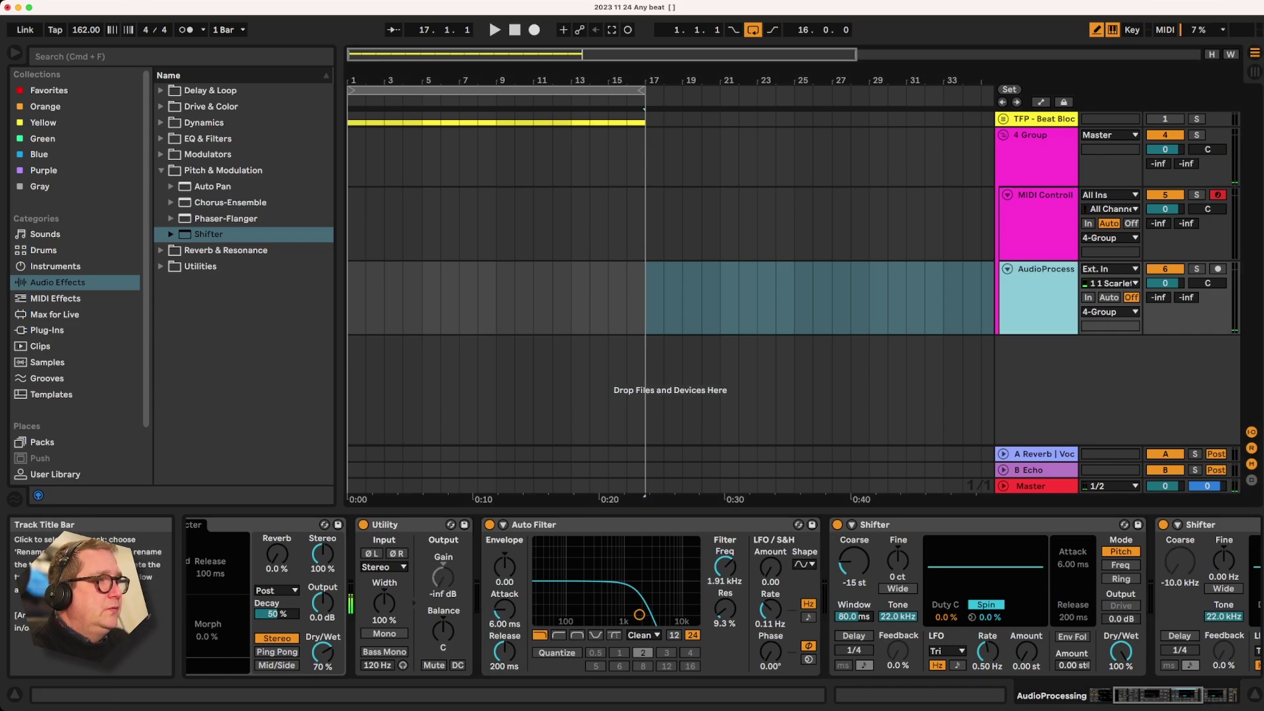
pyautogui.click(1039, 224)
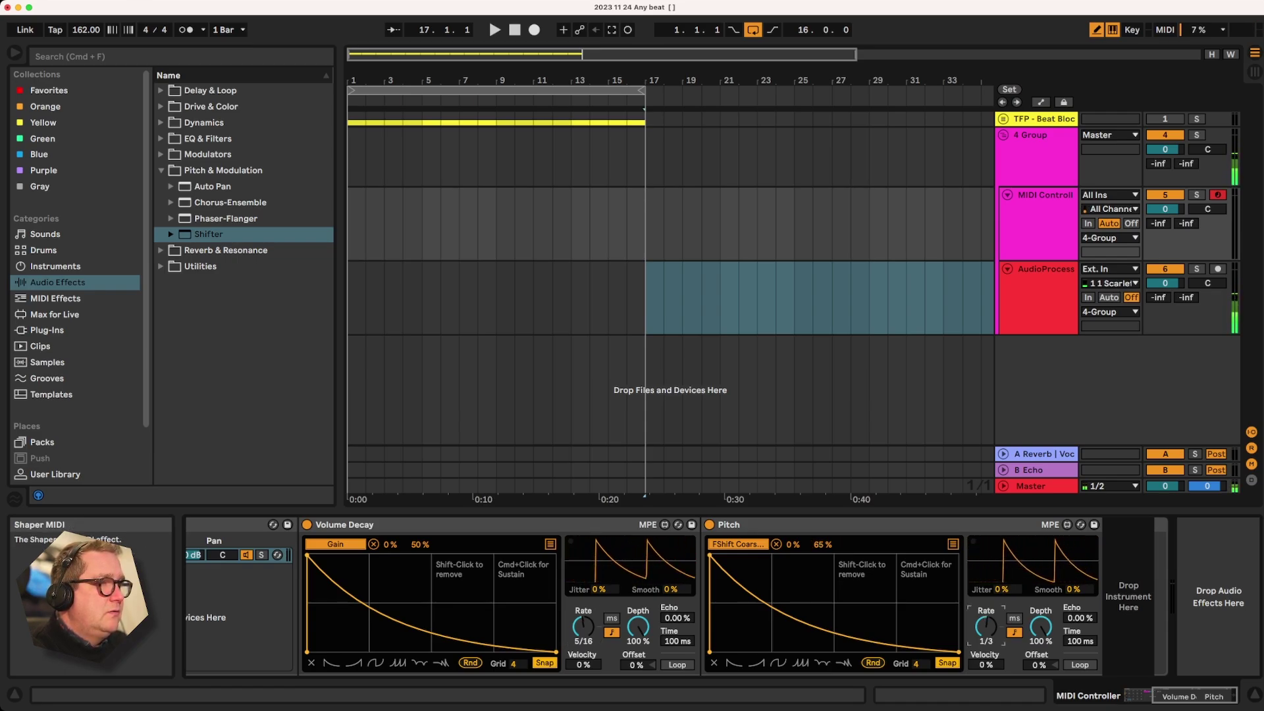
pyautogui.moveTo(985, 626); pyautogui.dragTo(985, 617)
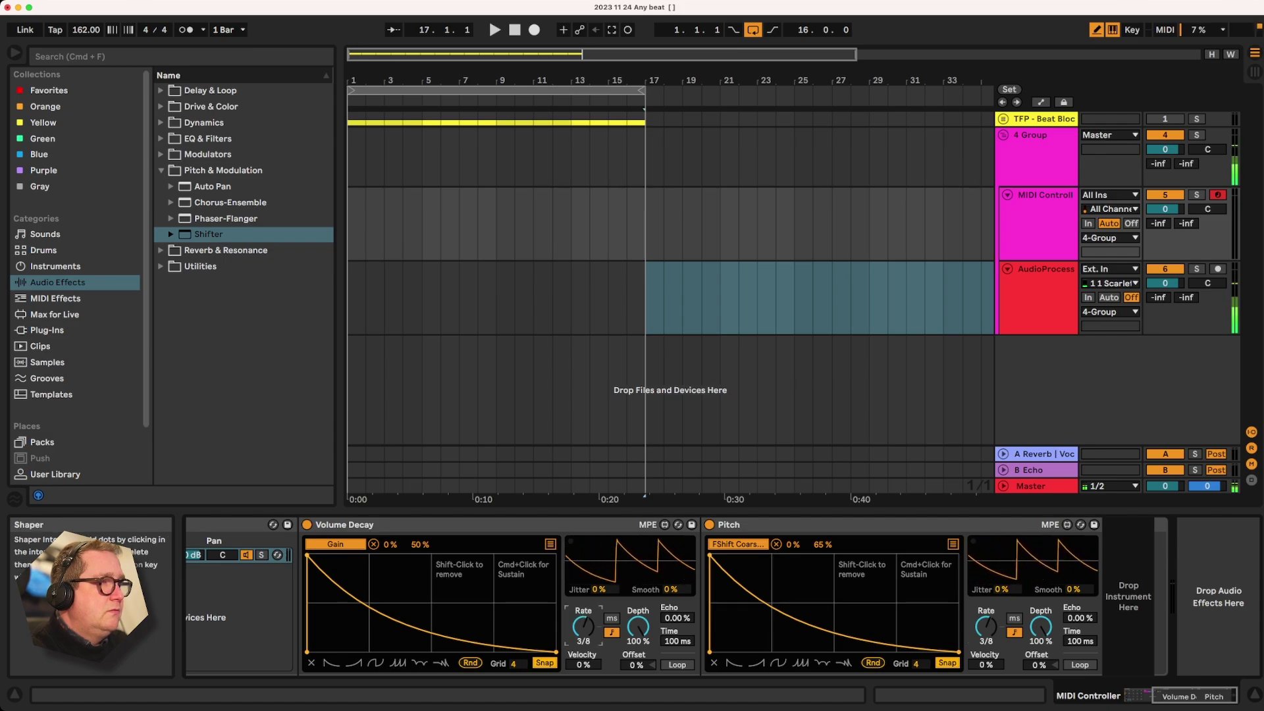
pyautogui.moveTo(582, 626); pyautogui.dragTo(583, 613)
pyautogui.moveTo(986, 626); pyautogui.dragTo(985, 616)
pyautogui.moveTo(583, 626); pyautogui.dragTo(583, 620)
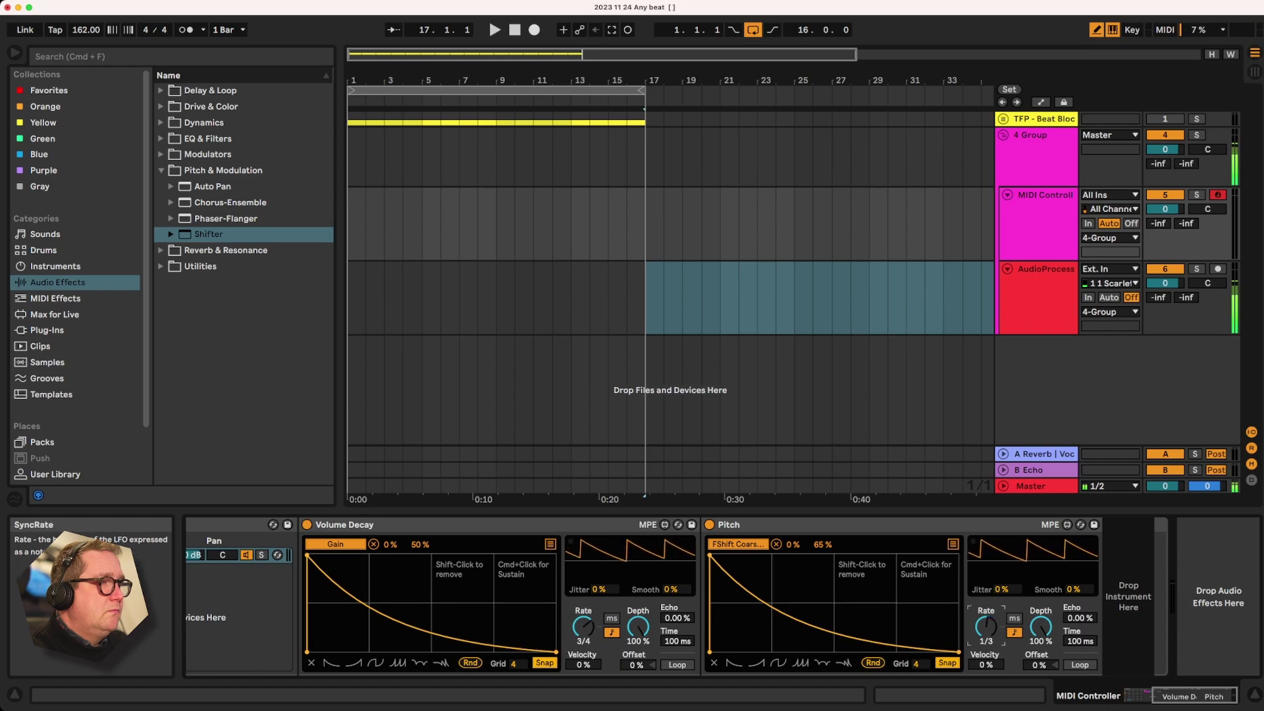
pyautogui.moveTo(985, 626); pyautogui.dragTo(985, 644)
# Open the Auto Filter to about 3.25 kHz and move the Pitch-mode Shifter behind the Freq-mode Shifter
pyautogui.click(1040, 283)
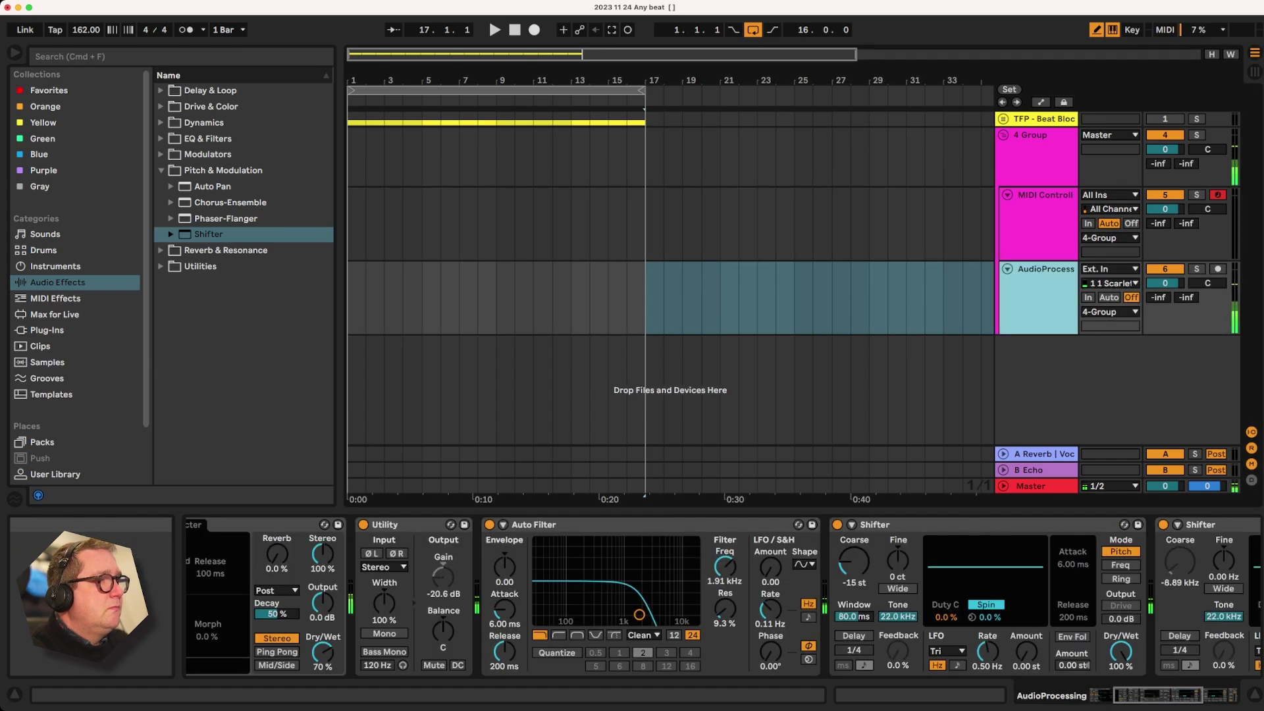
pyautogui.moveTo(639, 615)
pyautogui.mouseDown()
pyautogui.moveTo(669, 613)
pyautogui.moveTo(652, 615)
pyautogui.mouseUp()
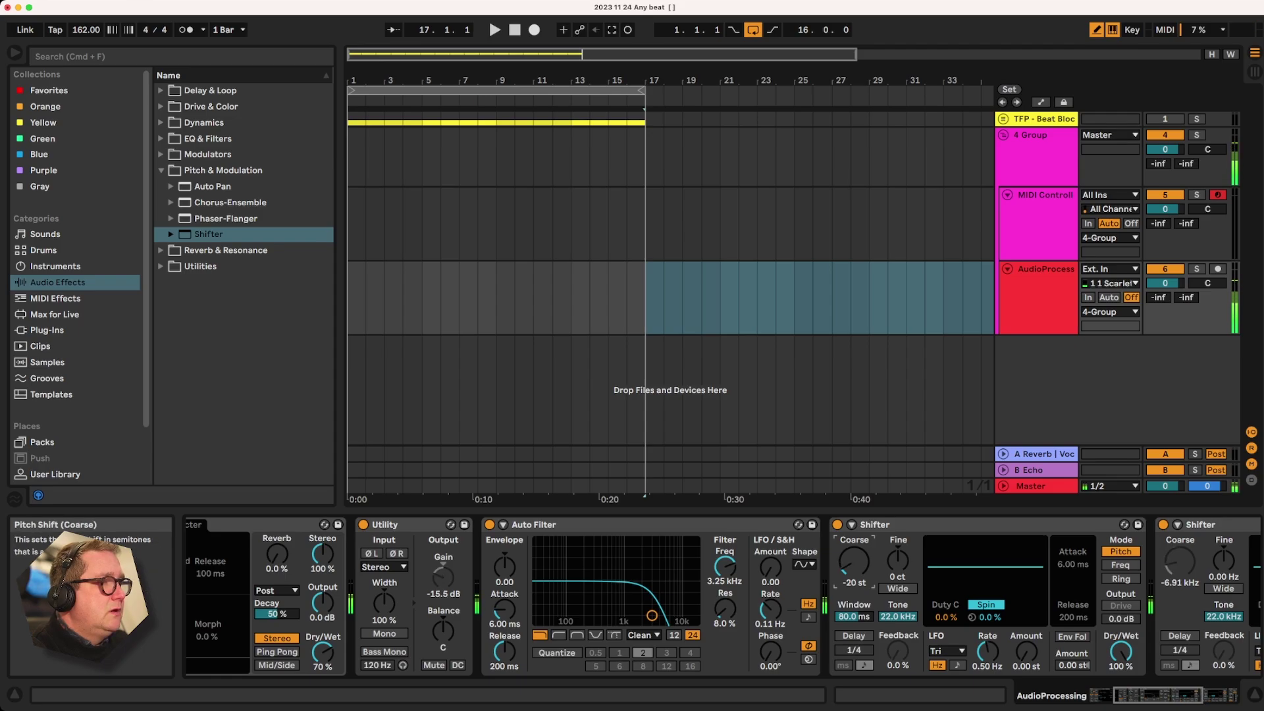
pyautogui.moveTo(1158, 695); pyautogui.dragTo(1193, 695)
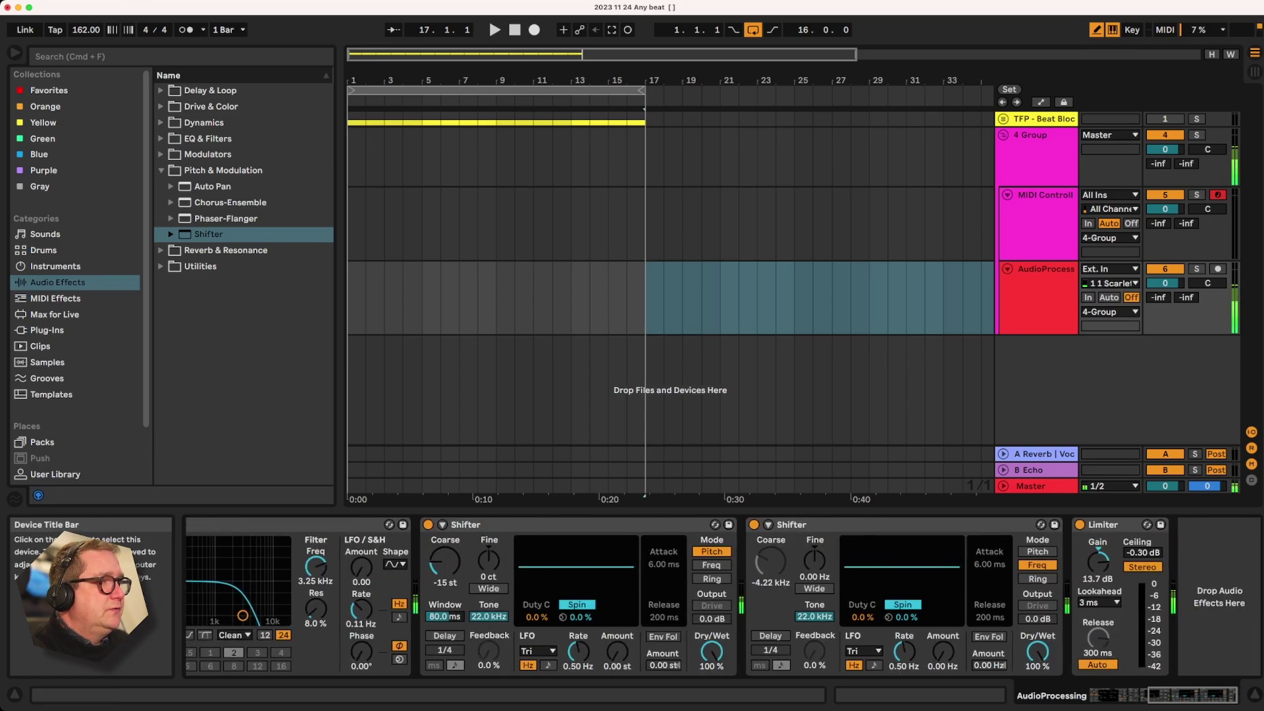
pyautogui.moveTo(579, 525); pyautogui.dragTo(1069, 526)
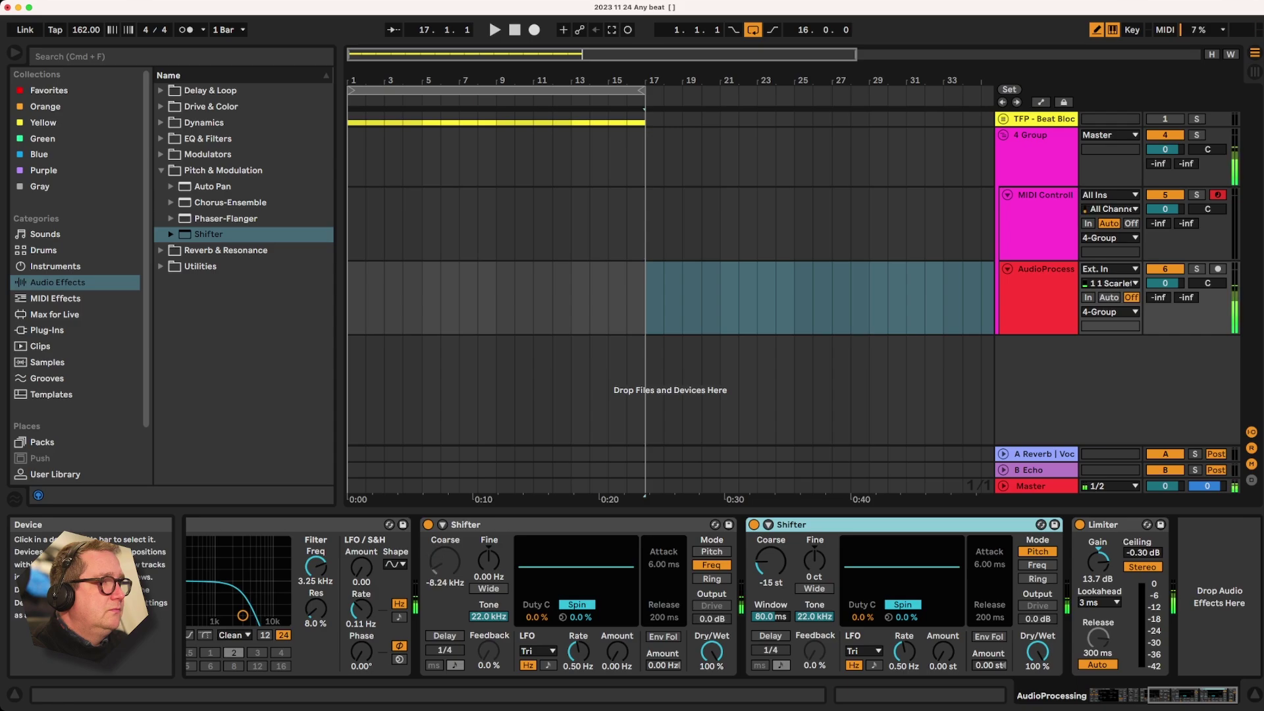
# Set the Pitch-mode Shifter's Coarse to -16 st and the Auto Filter to about 2.2 kHz with about 6.6% resonance
pyautogui.moveTo(770, 561); pyautogui.dragTo(770, 579)
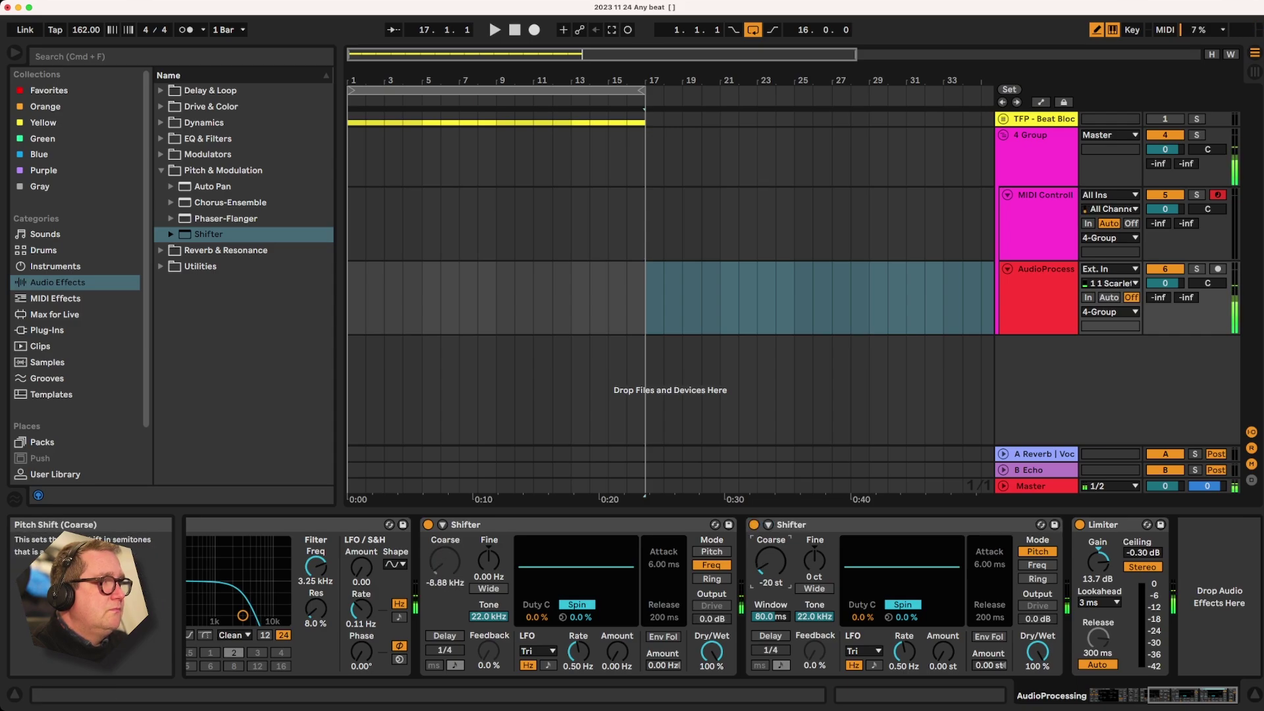
pyautogui.moveTo(243, 616)
pyautogui.mouseDown()
pyautogui.moveTo(189, 615)
pyautogui.moveTo(255, 619)
pyautogui.mouseUp()
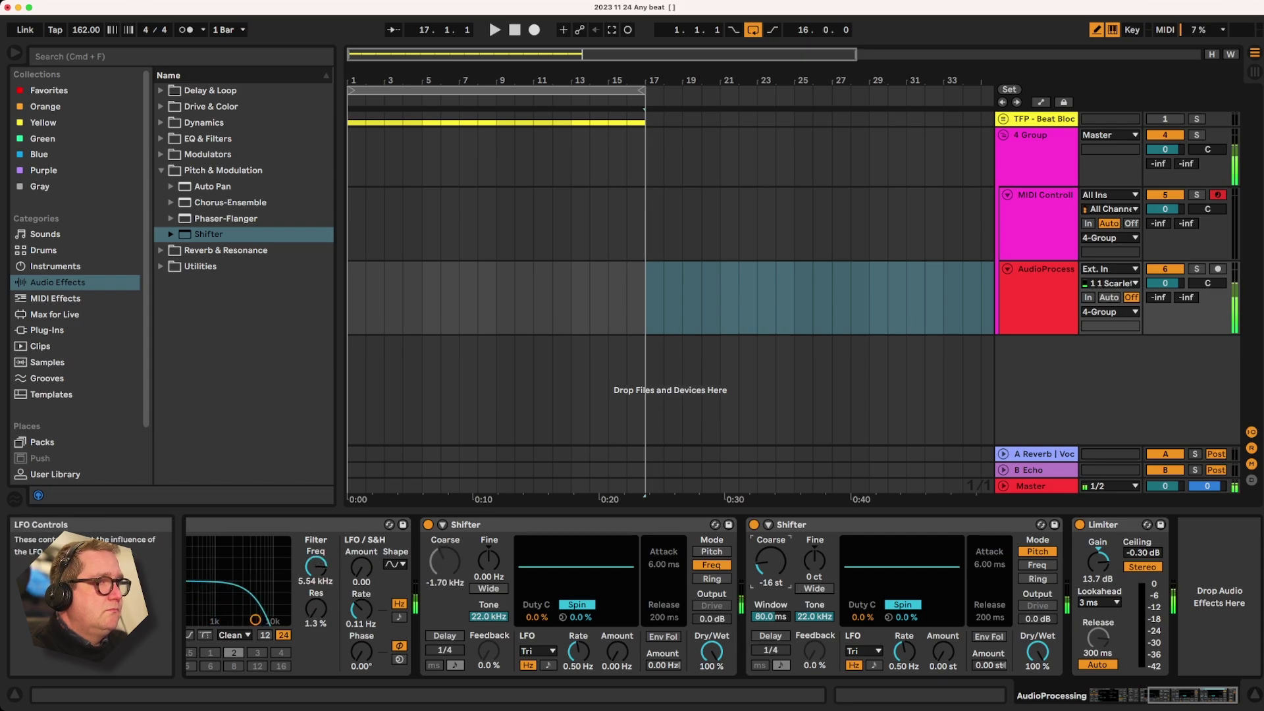
pyautogui.moveTo(256, 619); pyautogui.dragTo(234, 616)
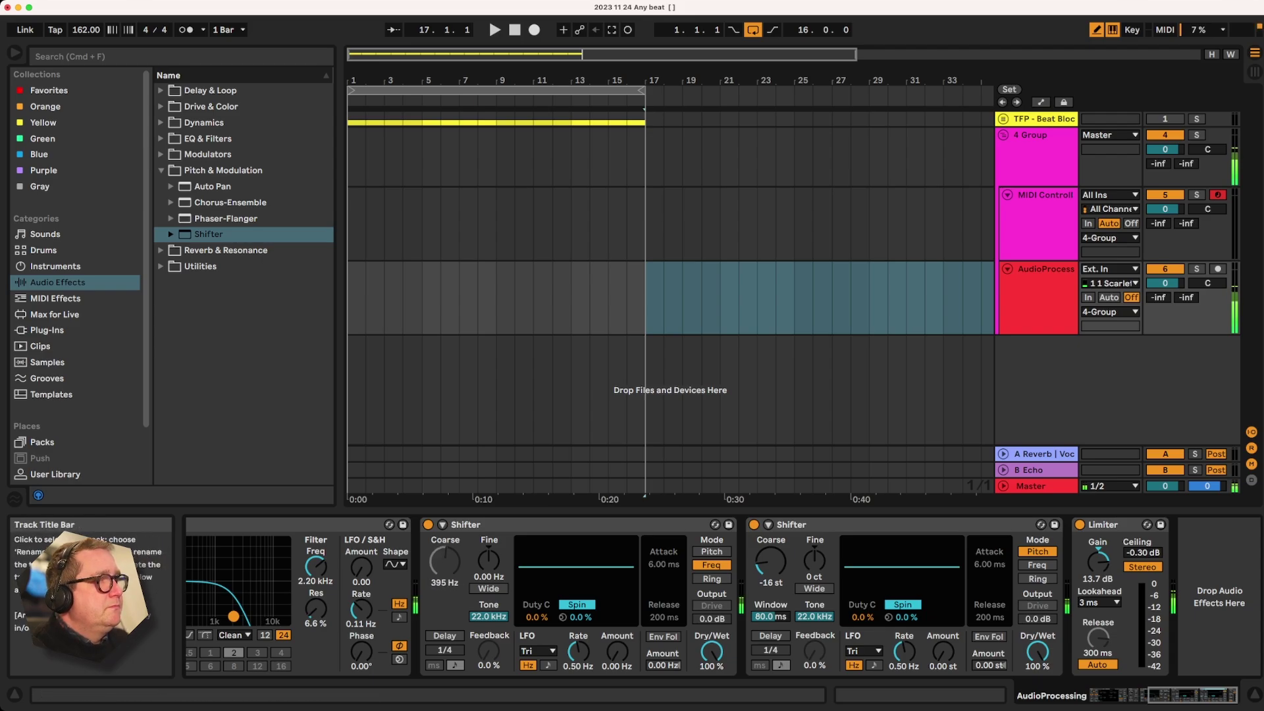
# Set the Pitch device's maximum mapping range to 61% and the Pitch-mode Shifter's Coarse shift to -12 st
pyautogui.click(1046, 283)
pyautogui.click(1039, 217)
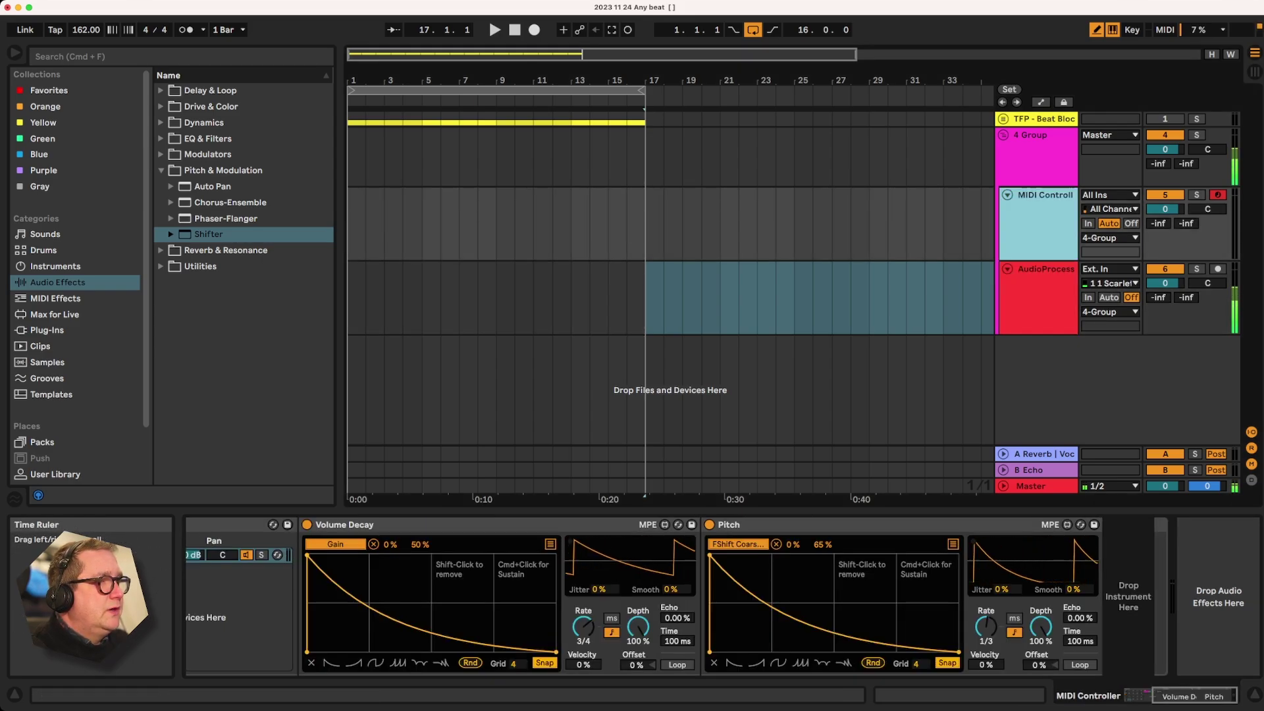
pyautogui.click(822, 544)
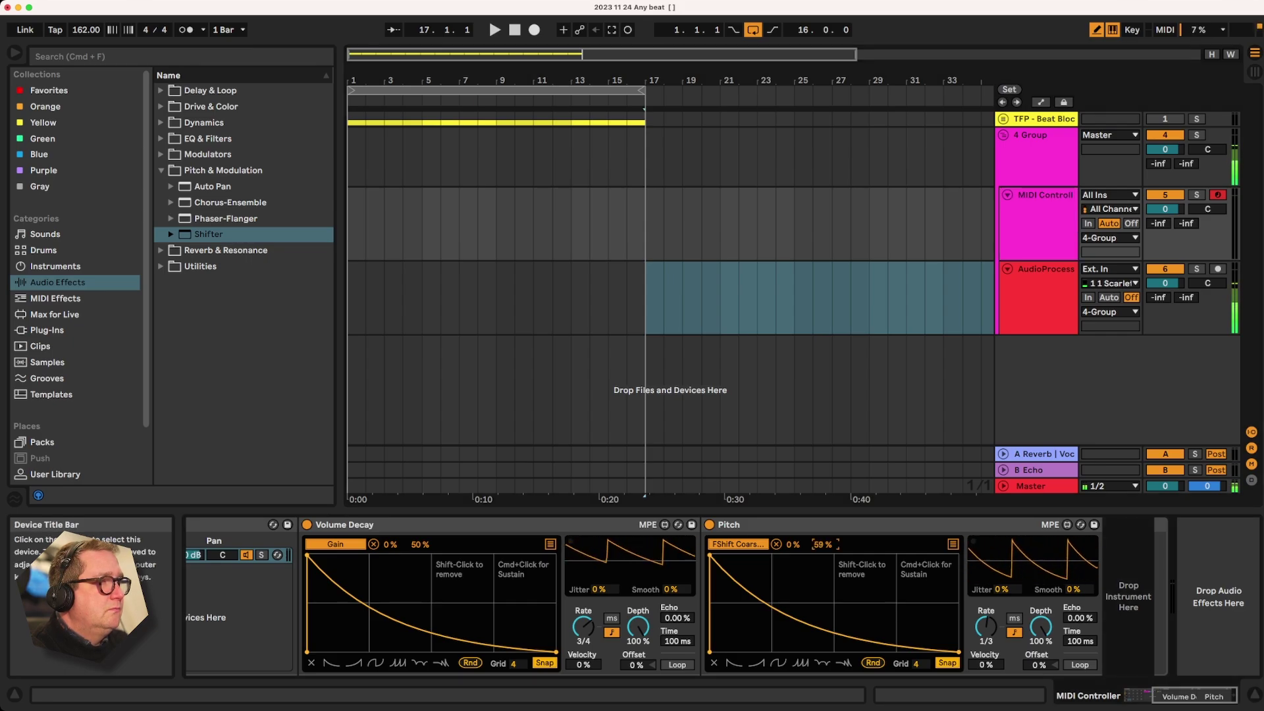
pyautogui.click(1038, 224)
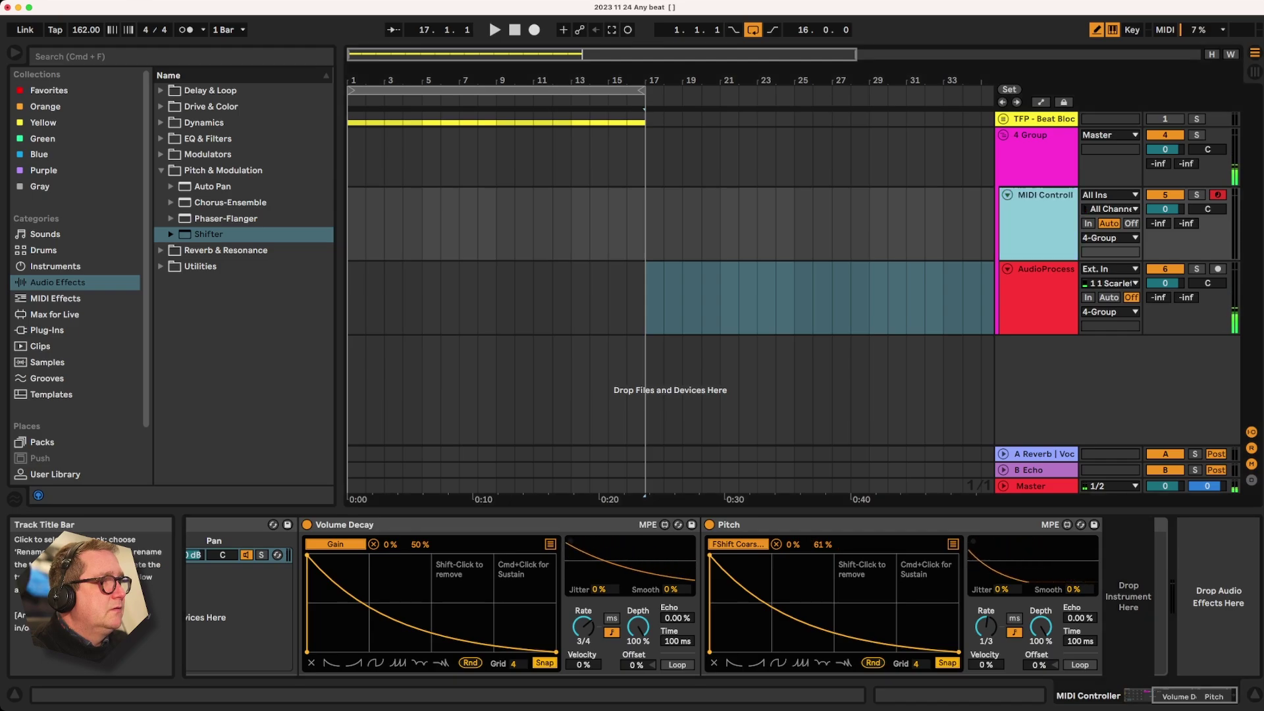
pyautogui.click(1038, 296)
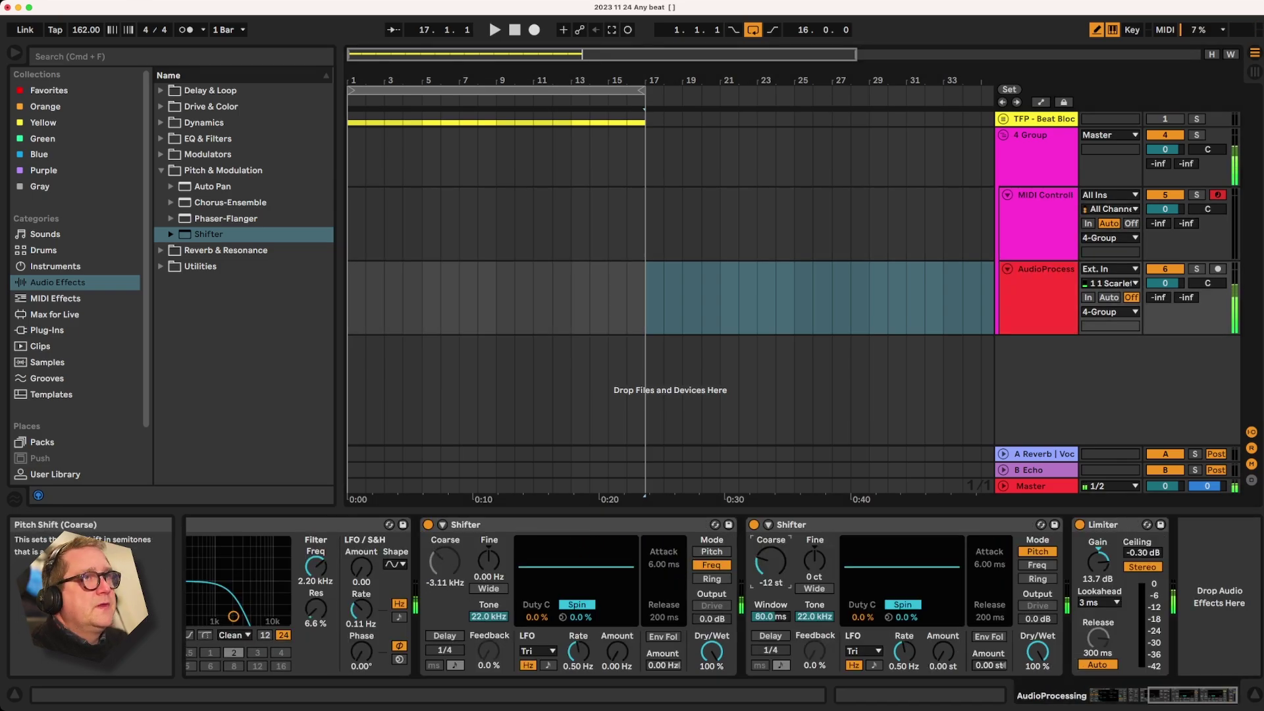
# Add a Drum Buss from the Drive & Color effects before the Limiter and set its Boom to about 31%
pyautogui.click(204, 123)
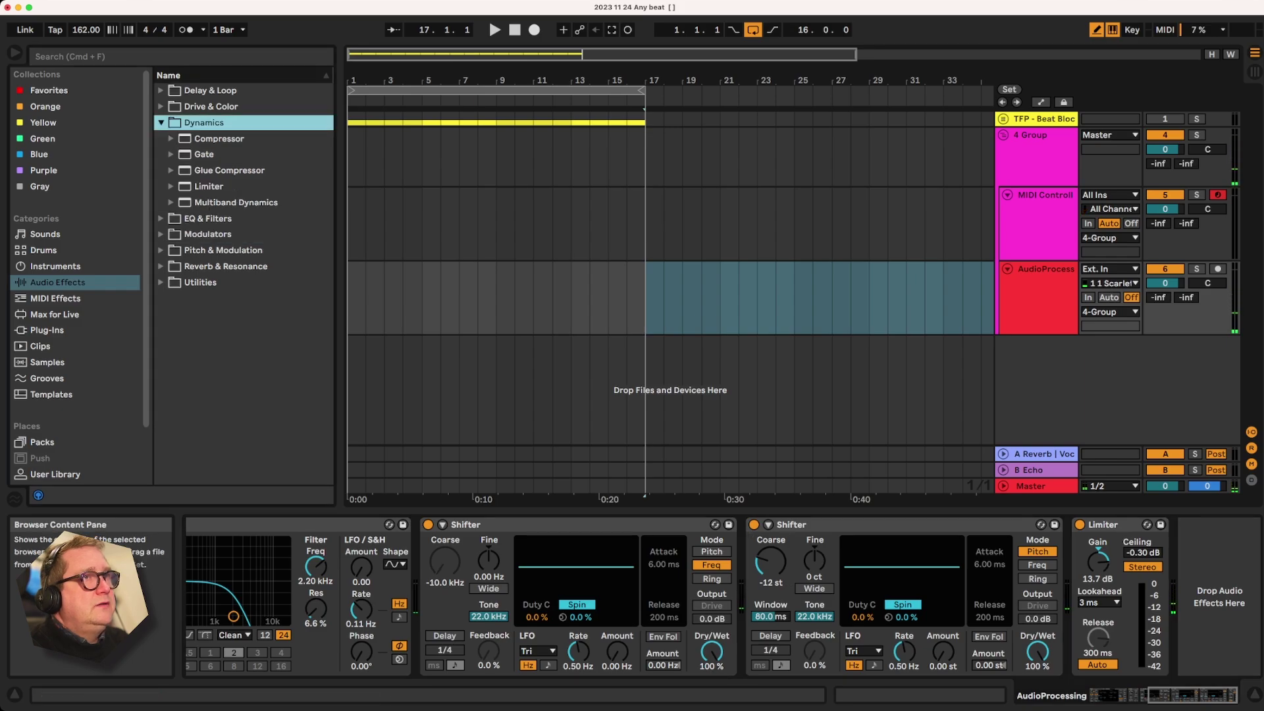
pyautogui.click(210, 107)
pyautogui.doubleClick(216, 154)
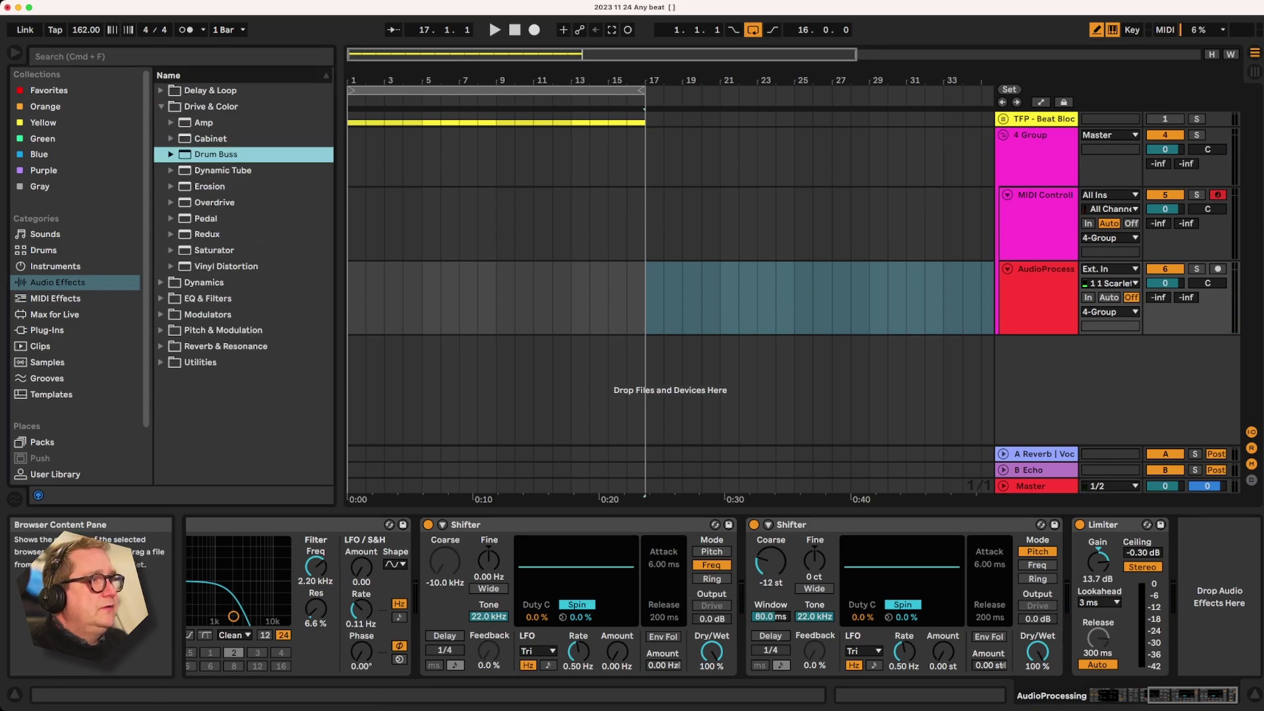
pyautogui.moveTo(1092, 525); pyautogui.dragTo(928, 525)
pyautogui.moveTo(1044, 558); pyautogui.dragTo(1043, 518)
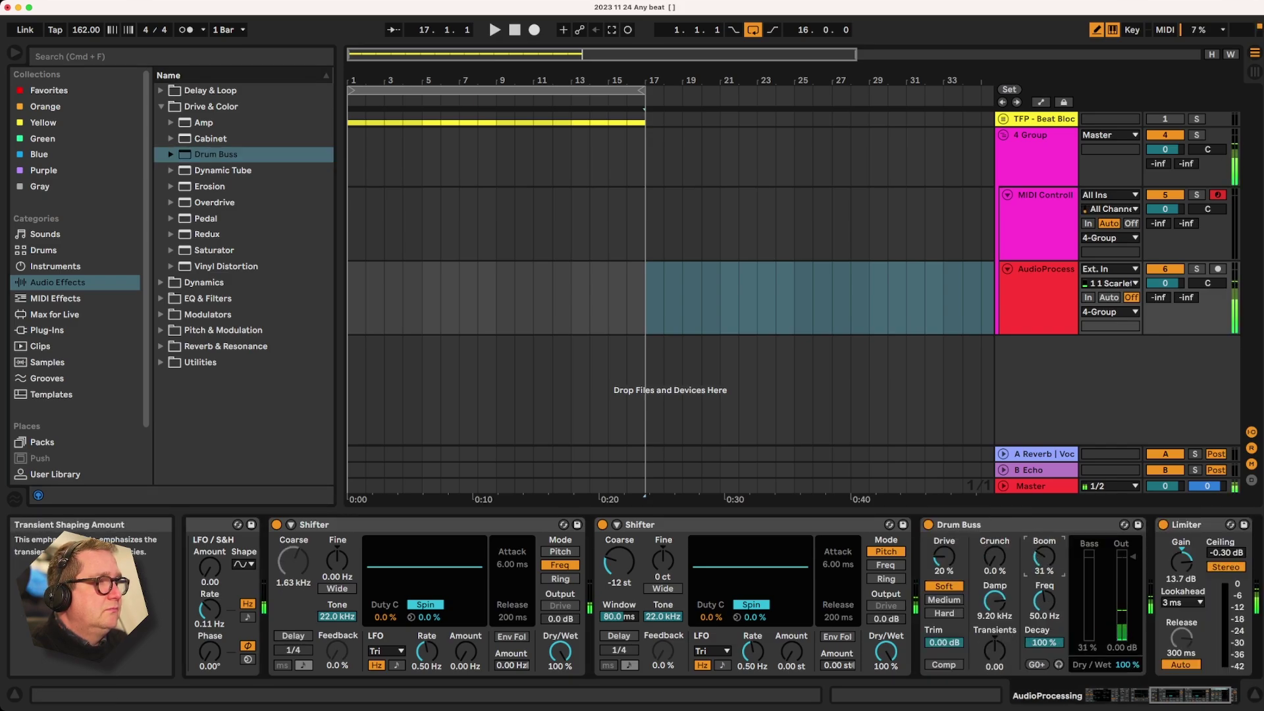
# Set the Drum Buss Damp to about 1.48 kHz and its Transients to about 0.57
pyautogui.moveTo(994, 651)
pyautogui.mouseDown()
pyautogui.moveTo(995, 609)
pyautogui.moveTo(994, 664)
pyautogui.mouseUp()
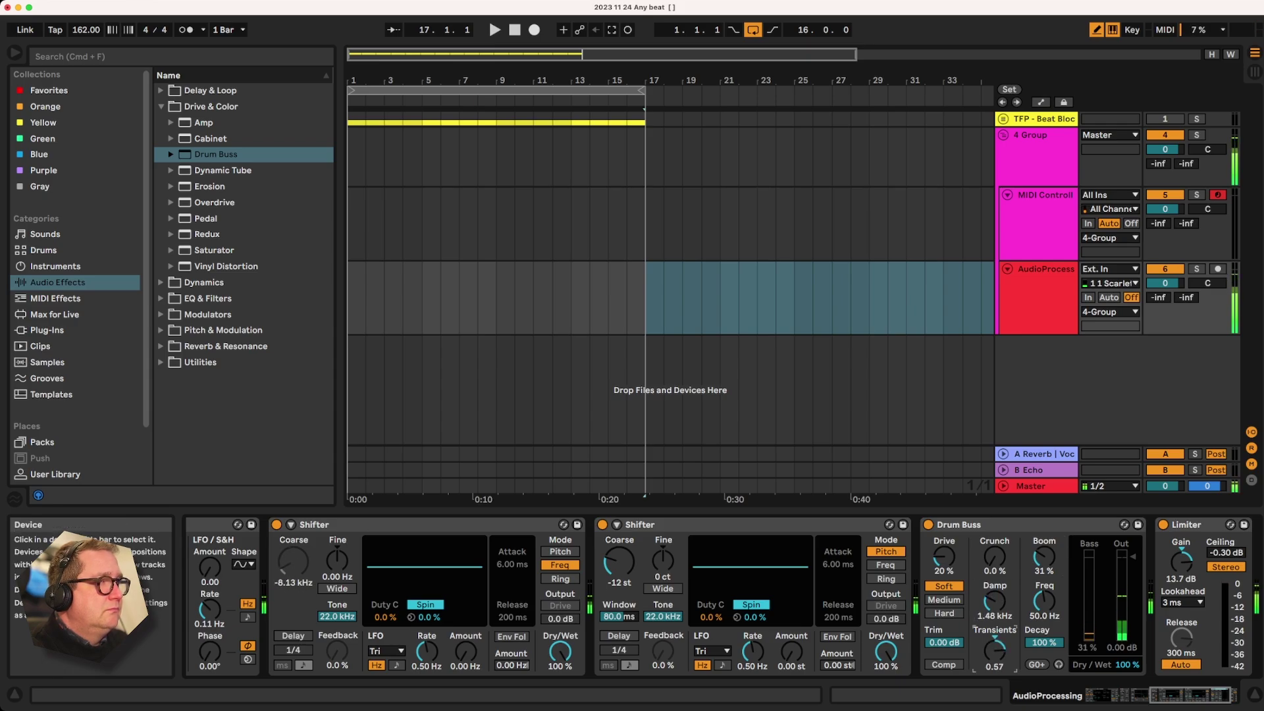
# Move the Auto Filter between the two Shifters and set its cutoff to about 1.29 kHz with about 12% resonance
pyautogui.hscroll(-5, 632, 592)
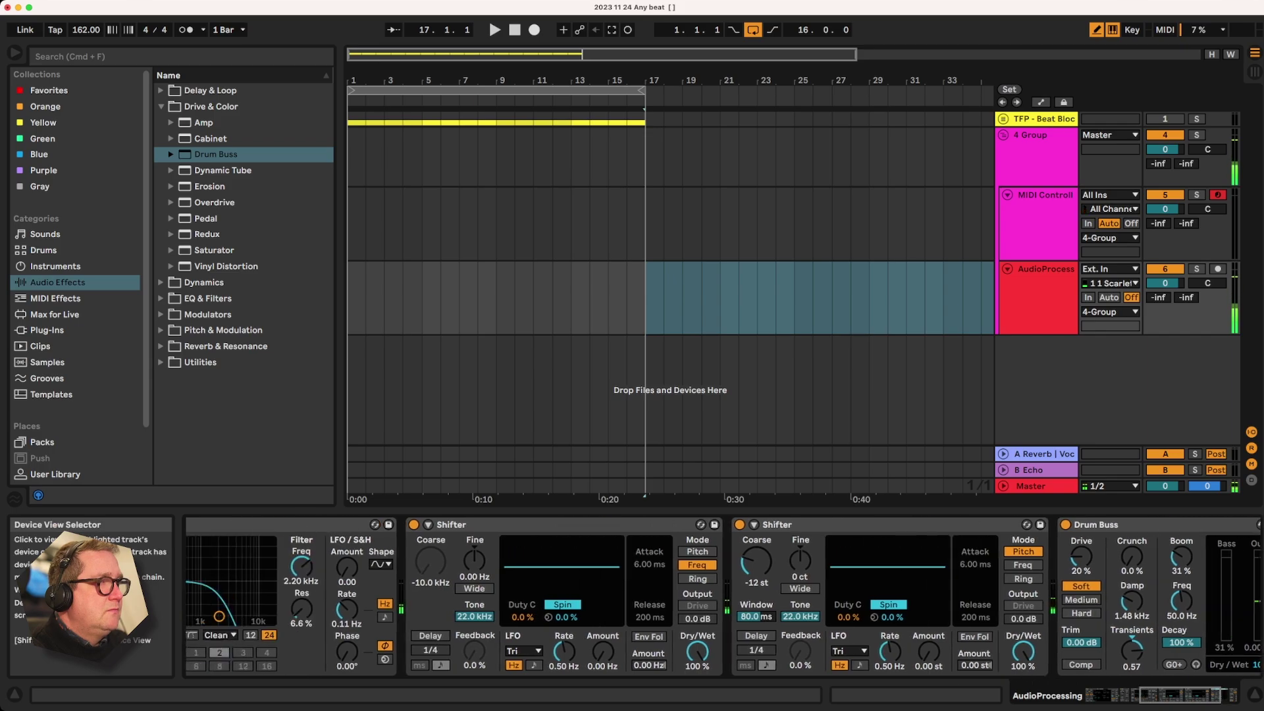
pyautogui.moveTo(277, 525); pyautogui.dragTo(723, 526)
pyautogui.moveTo(545, 617)
pyautogui.mouseDown()
pyautogui.moveTo(500, 615)
pyautogui.moveTo(532, 613)
pyautogui.mouseUp()
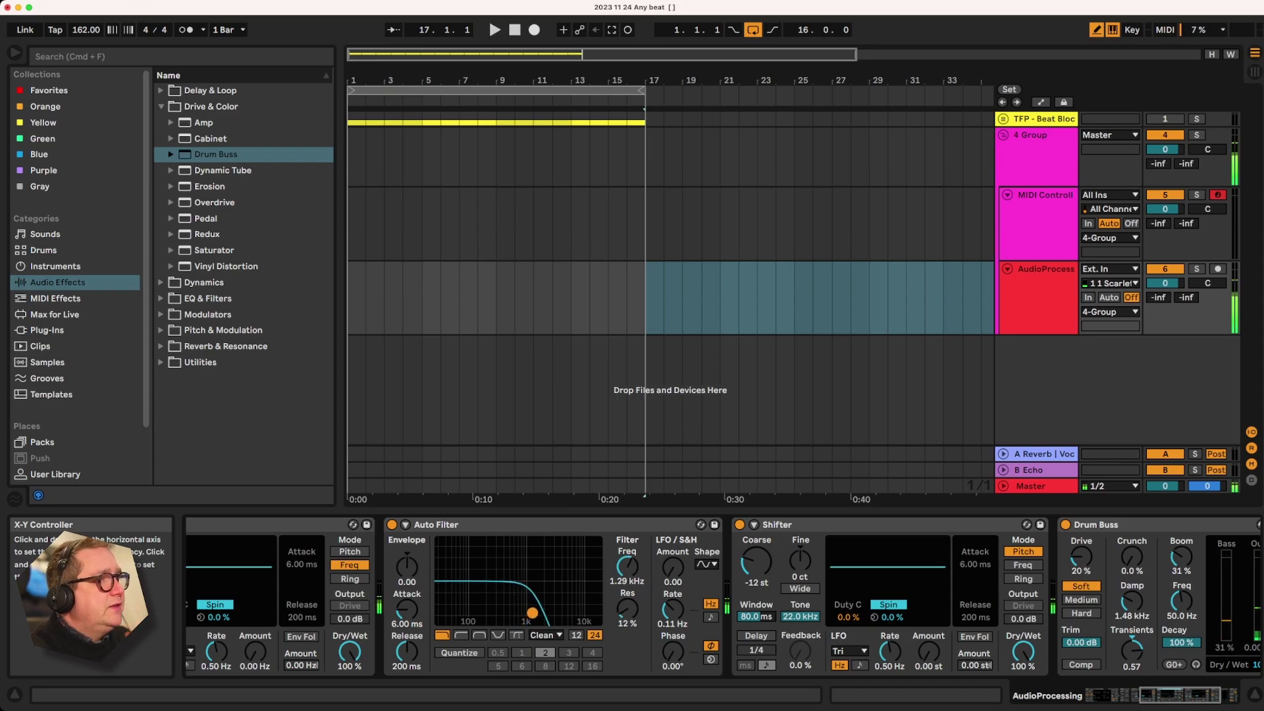
# Map the second target slot of the Pitch device on the MIDI Controller track to the Auto Filter's Frequency
pyautogui.click(1039, 222)
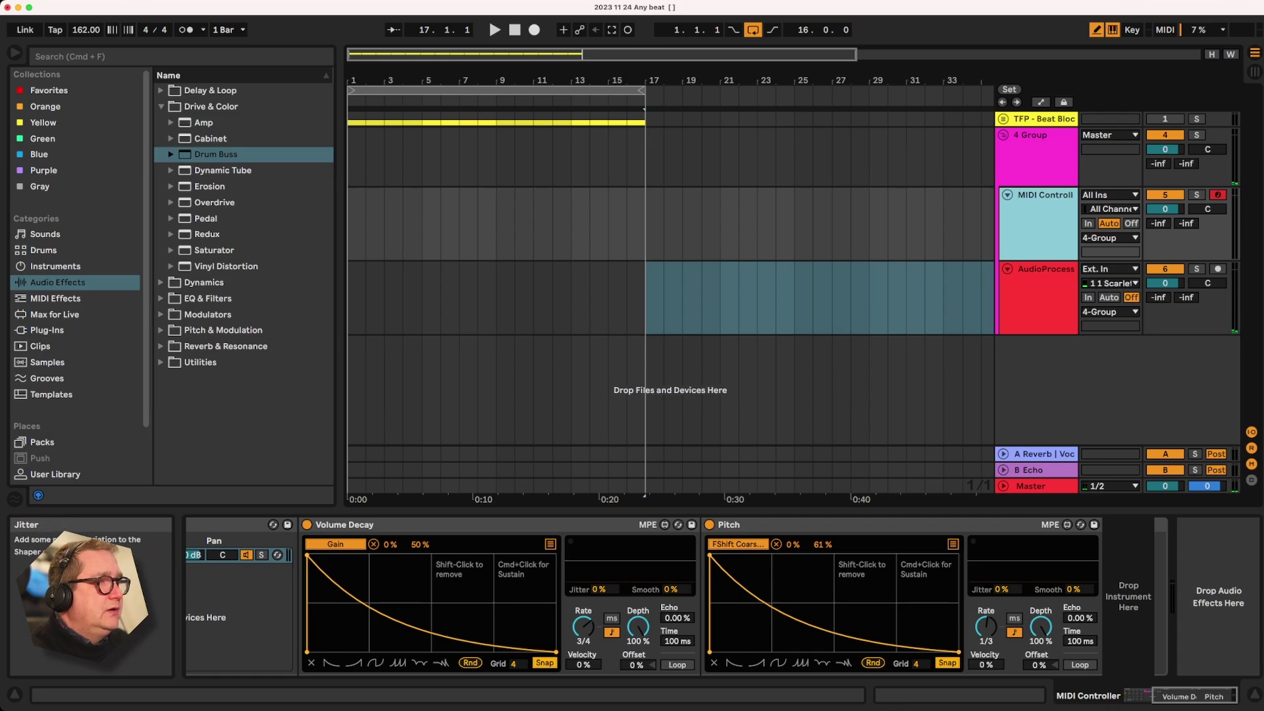
pyautogui.click(953, 544)
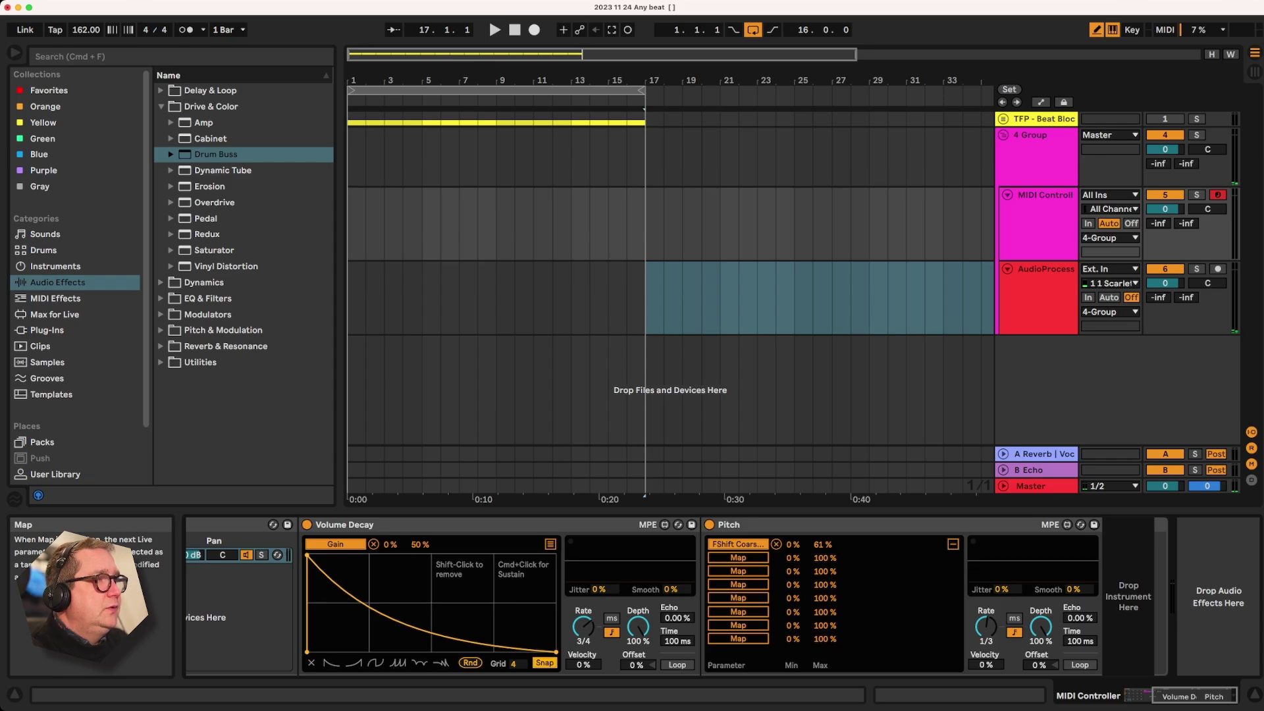
pyautogui.click(738, 558)
pyautogui.click(1044, 269)
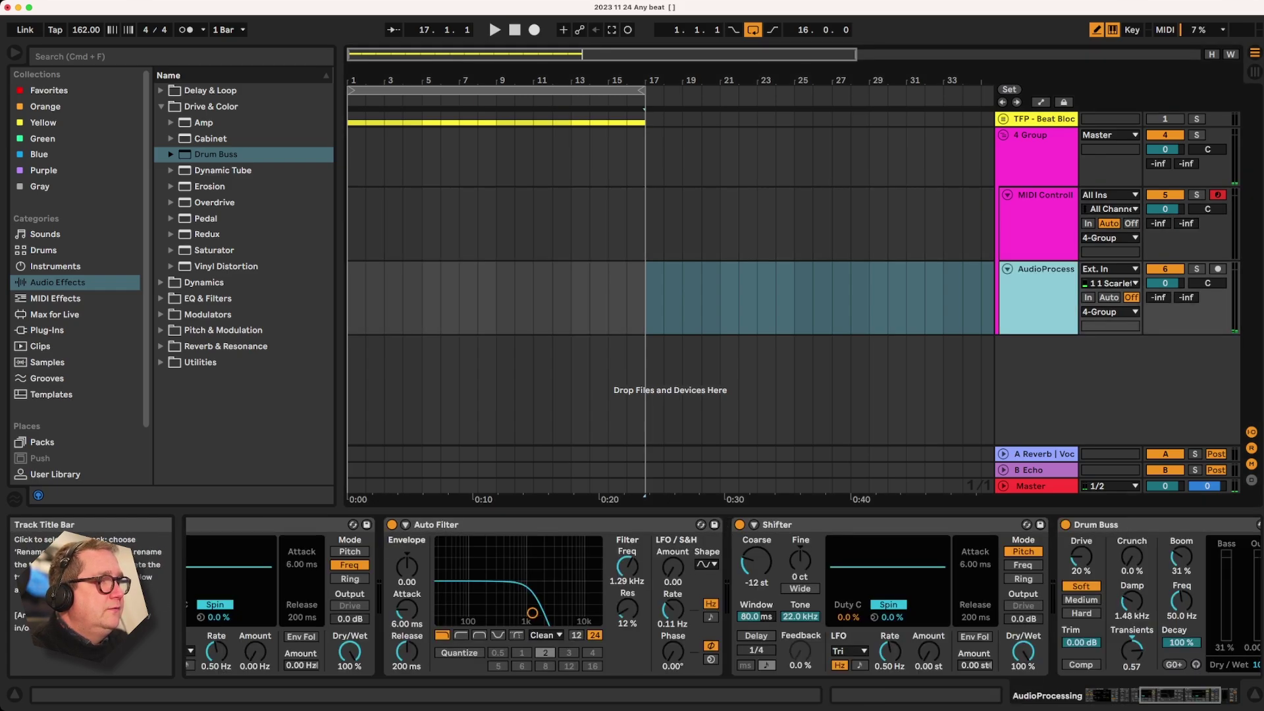
pyautogui.click(627, 566)
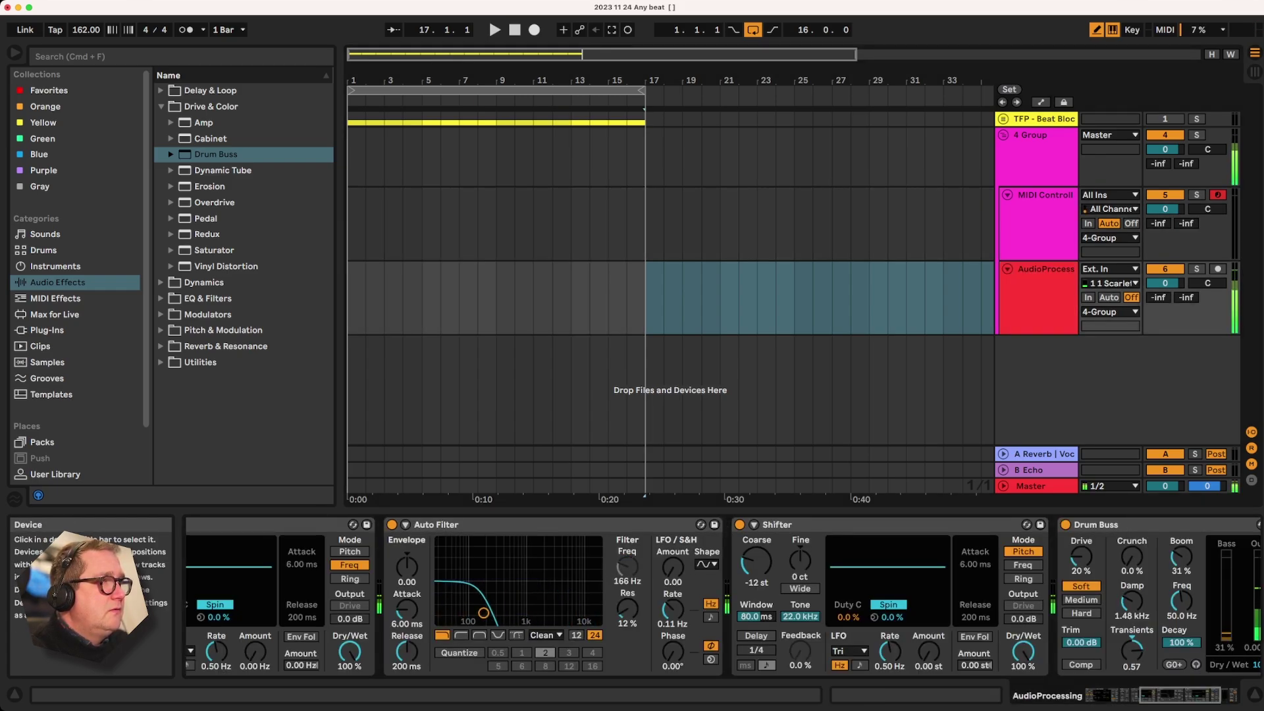
# Set the maximum range of the Pitch device's Frequency mapping to 74%
pyautogui.click(1044, 269)
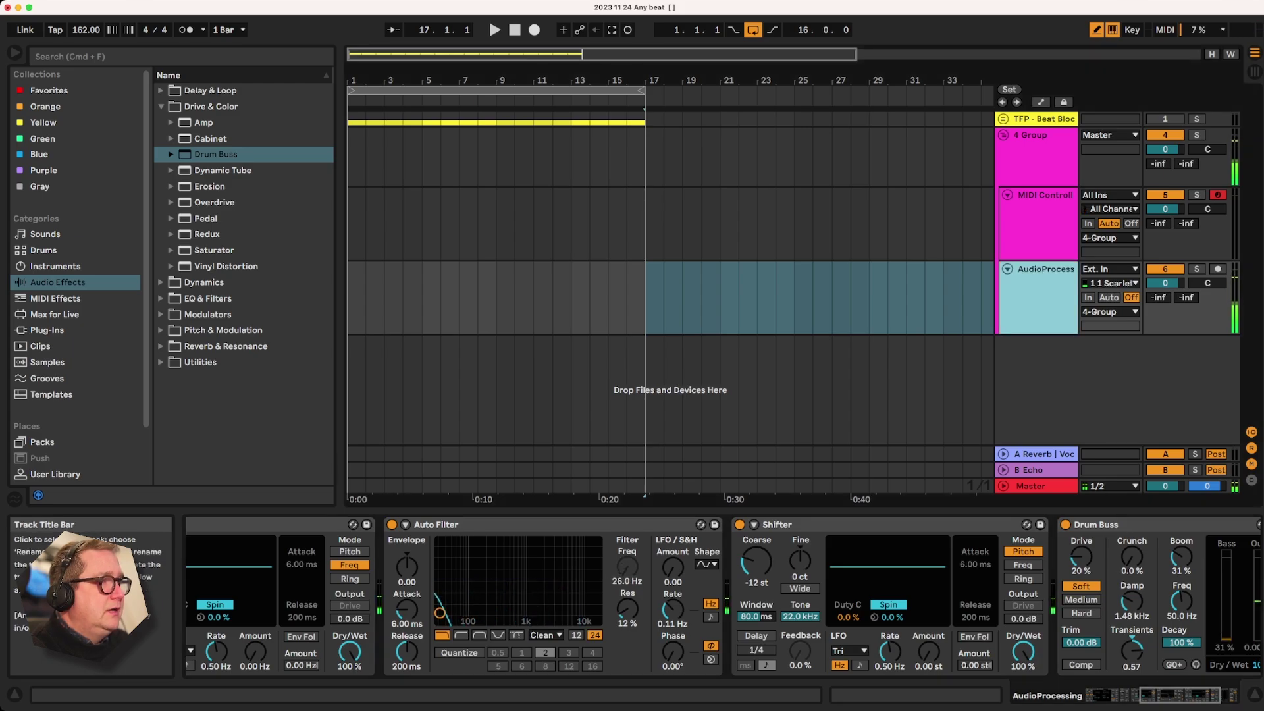
pyautogui.click(1045, 194)
pyautogui.moveTo(824, 557); pyautogui.dragTo(824, 575)
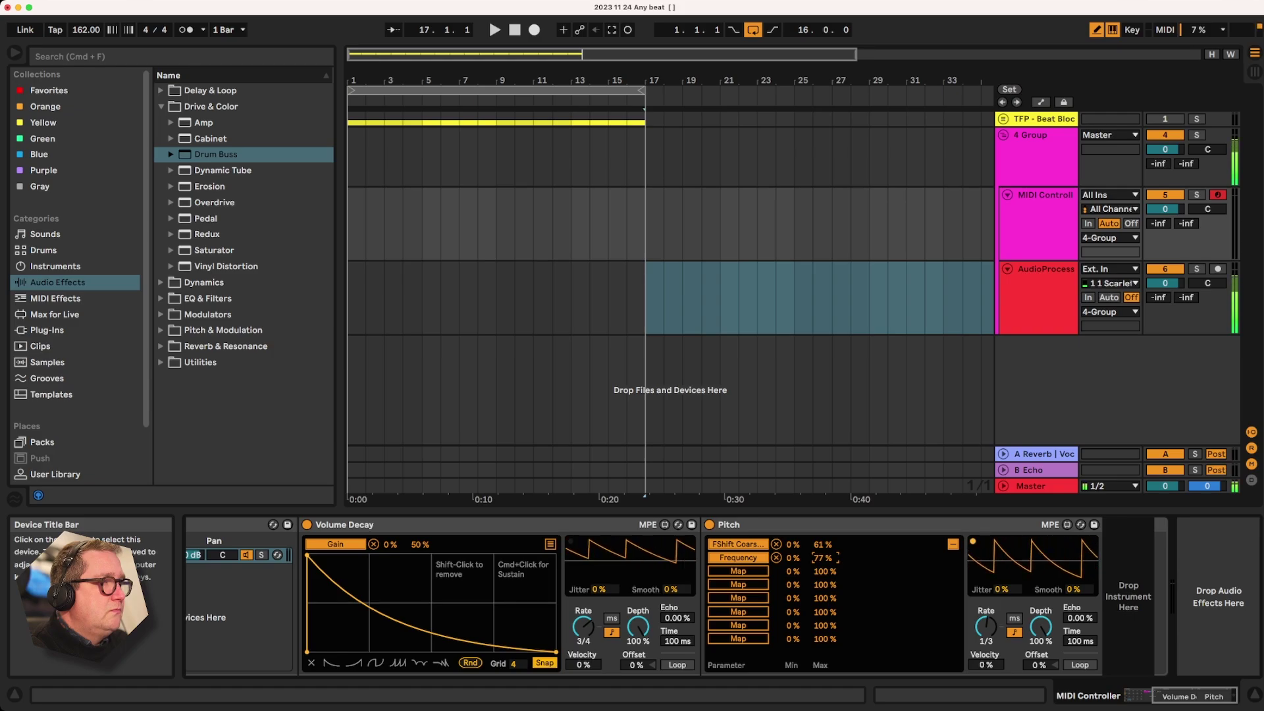
pyautogui.moveTo(825, 557); pyautogui.dragTo(824, 559)
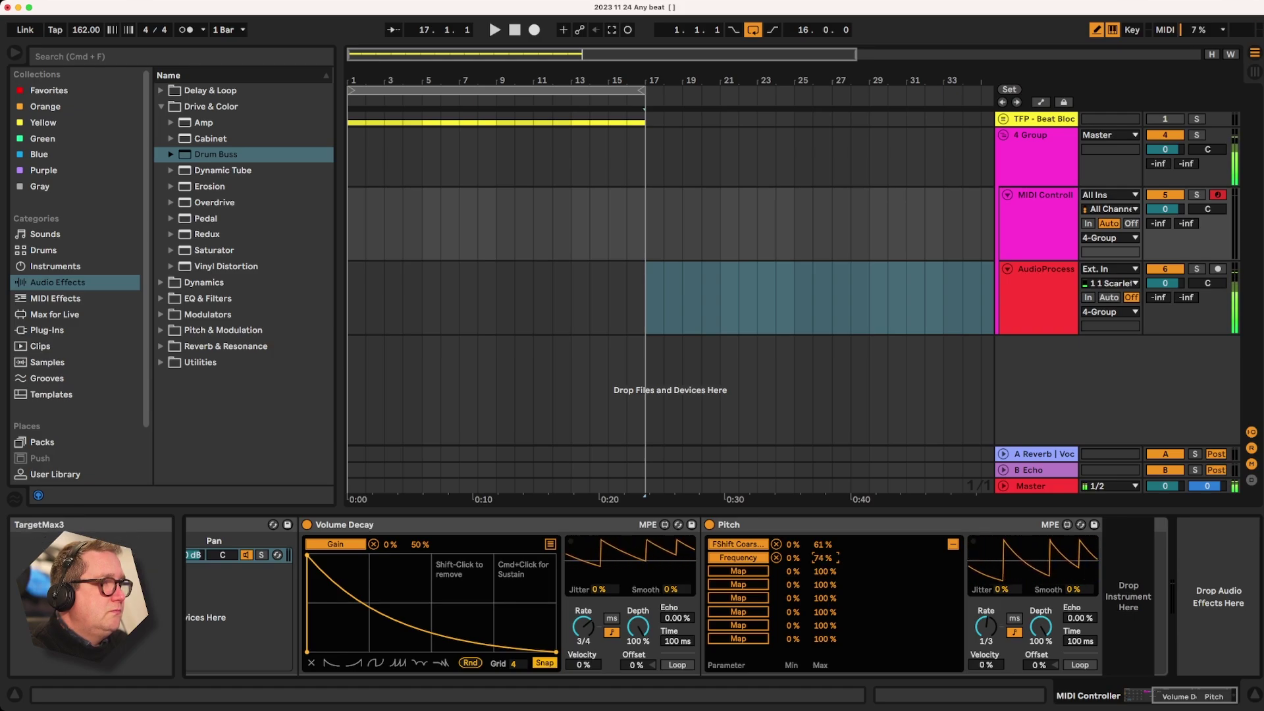
# Set the Volume Decay device's Rate to 1.5 and the Pitch device's Rate to 3/16
pyautogui.moveTo(986, 625); pyautogui.dragTo(986, 636)
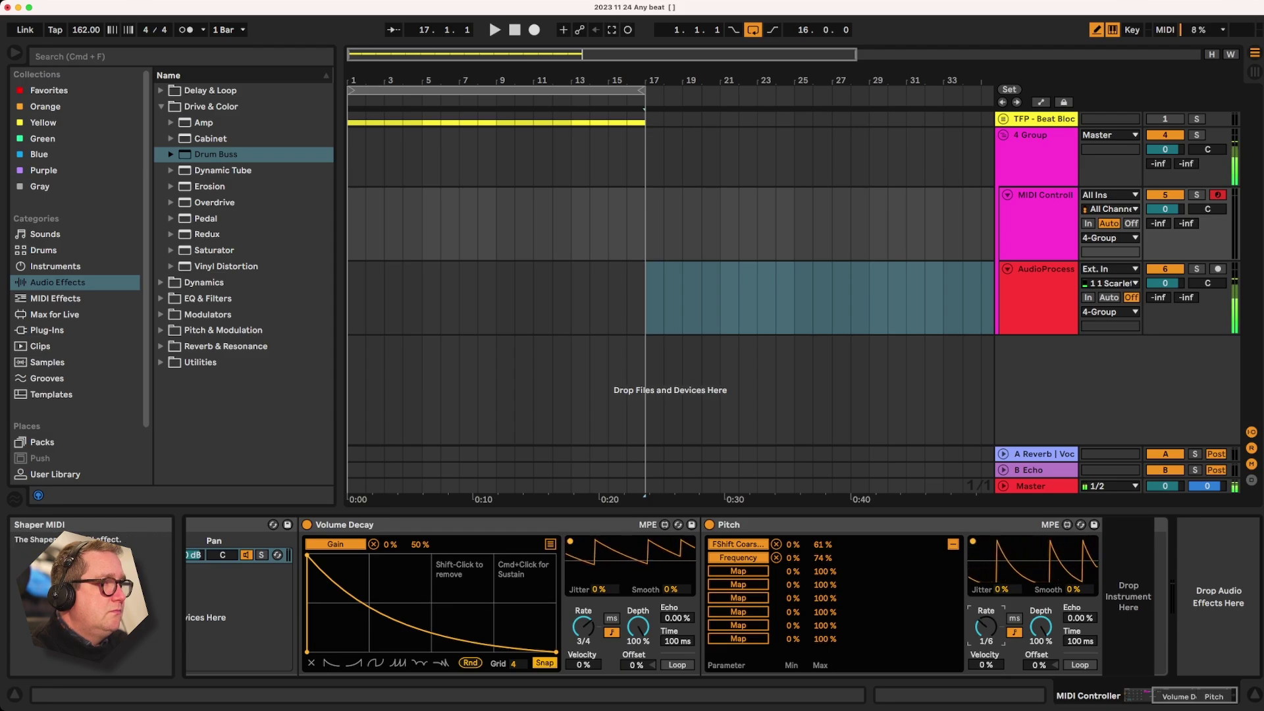
pyautogui.moveTo(584, 626); pyautogui.dragTo(583, 620)
pyautogui.moveTo(987, 627); pyautogui.dragTo(986, 623)
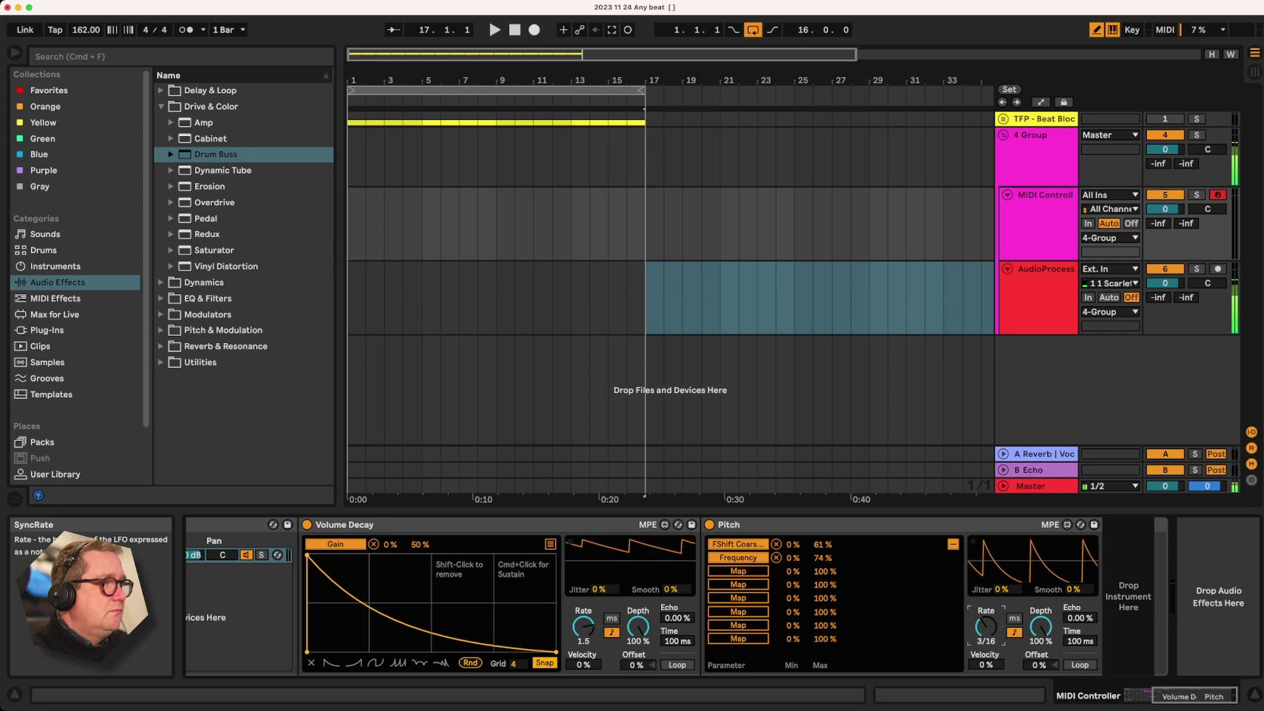
# Move the Pitch-mode Shifter ahead of the Auto Filter on the AudioProcessing track and set its Coarse to -16 st
pyautogui.click(1045, 270)
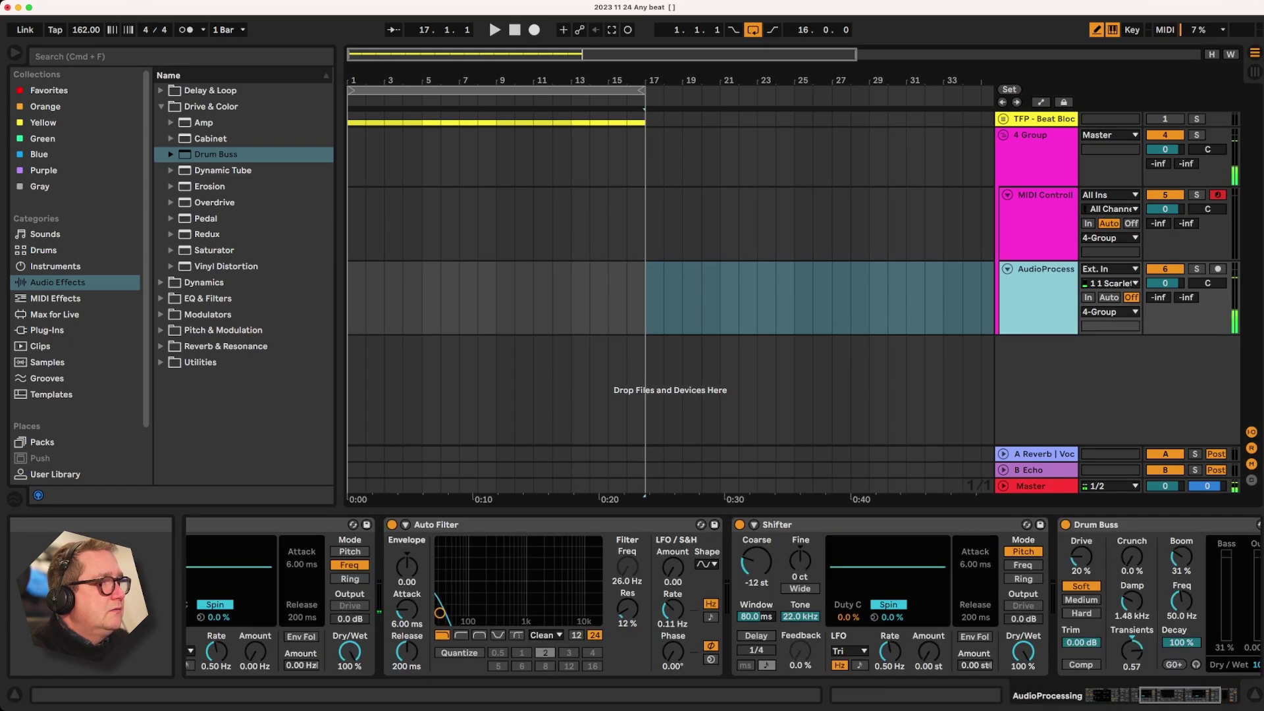
pyautogui.click(856, 524)
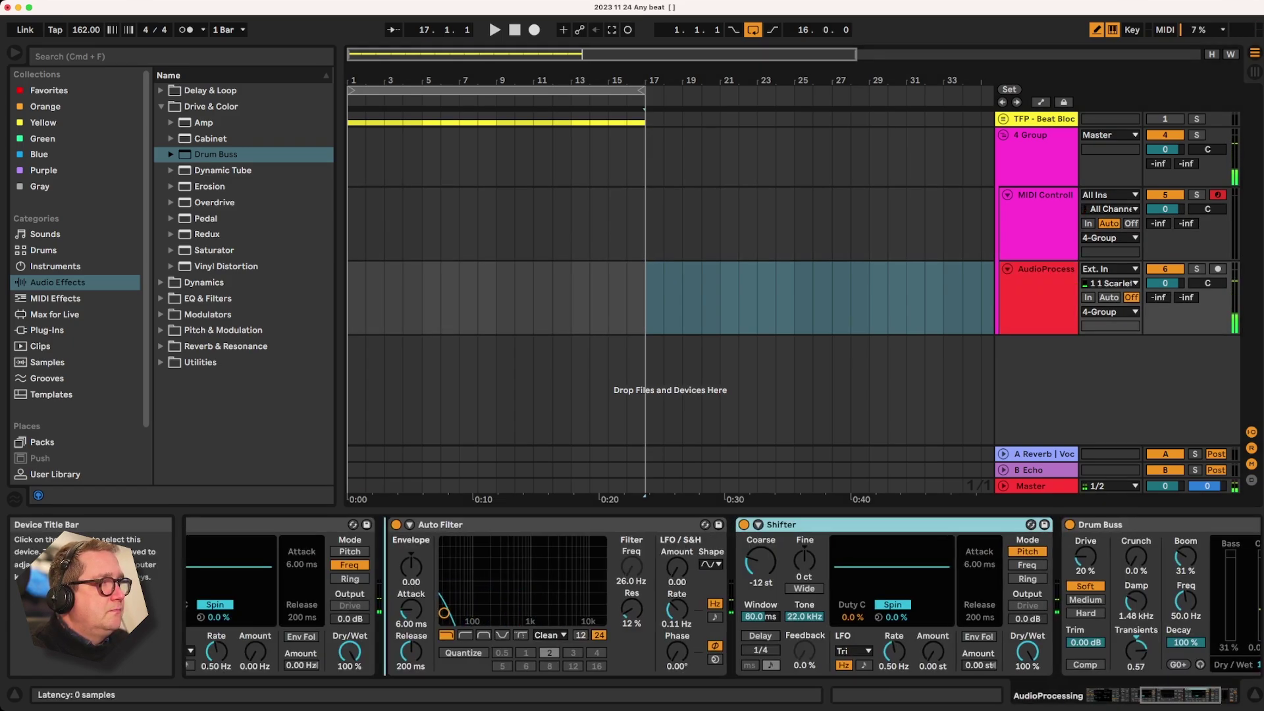
pyautogui.moveTo(856, 524); pyautogui.dragTo(408, 574)
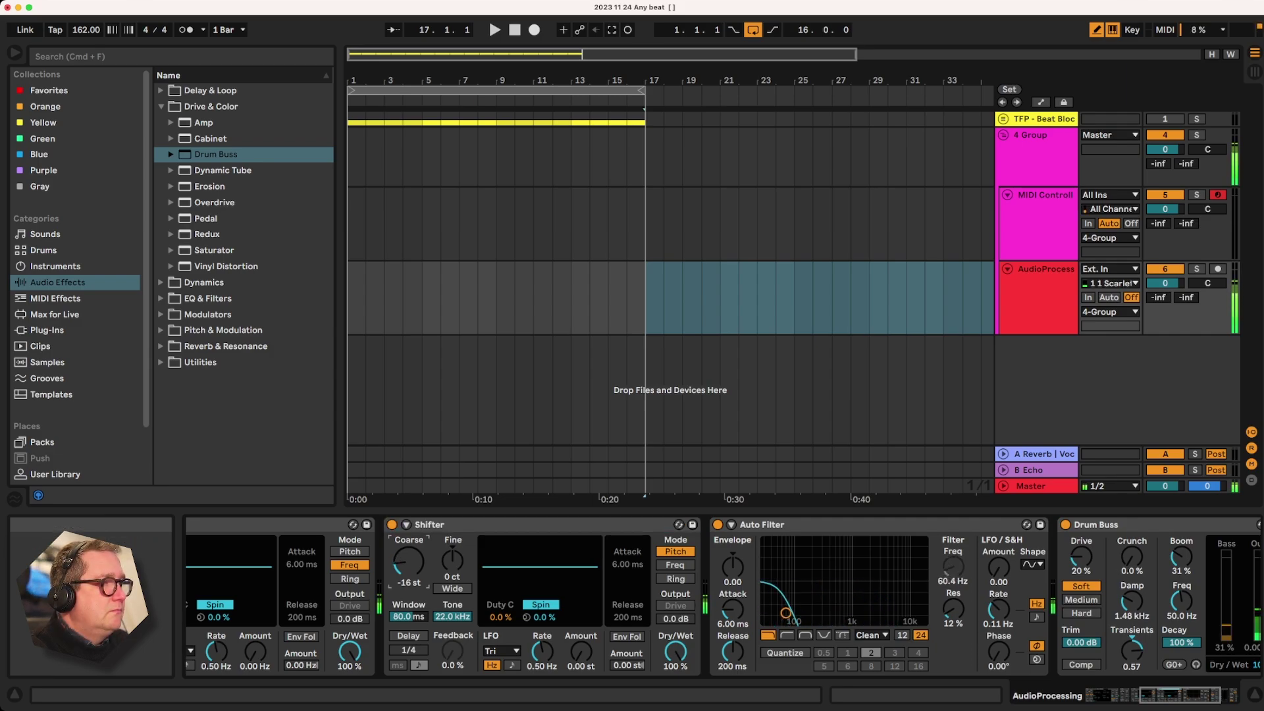
# Turn on the Drum Buss compressor, and set the Pitch-mode Shifter's Coarse to -14 st and the Auto Filter's resonance to 0%
pyautogui.click(1081, 664)
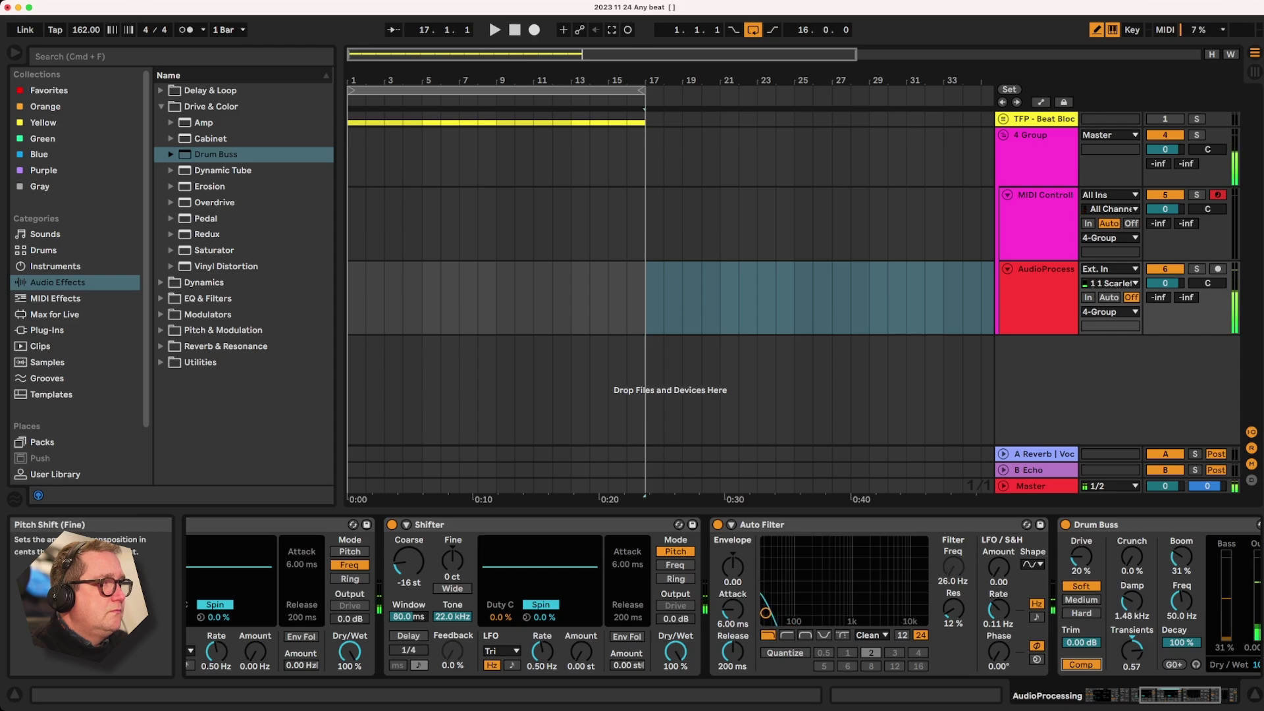
pyautogui.moveTo(953, 609); pyautogui.dragTo(953, 632)
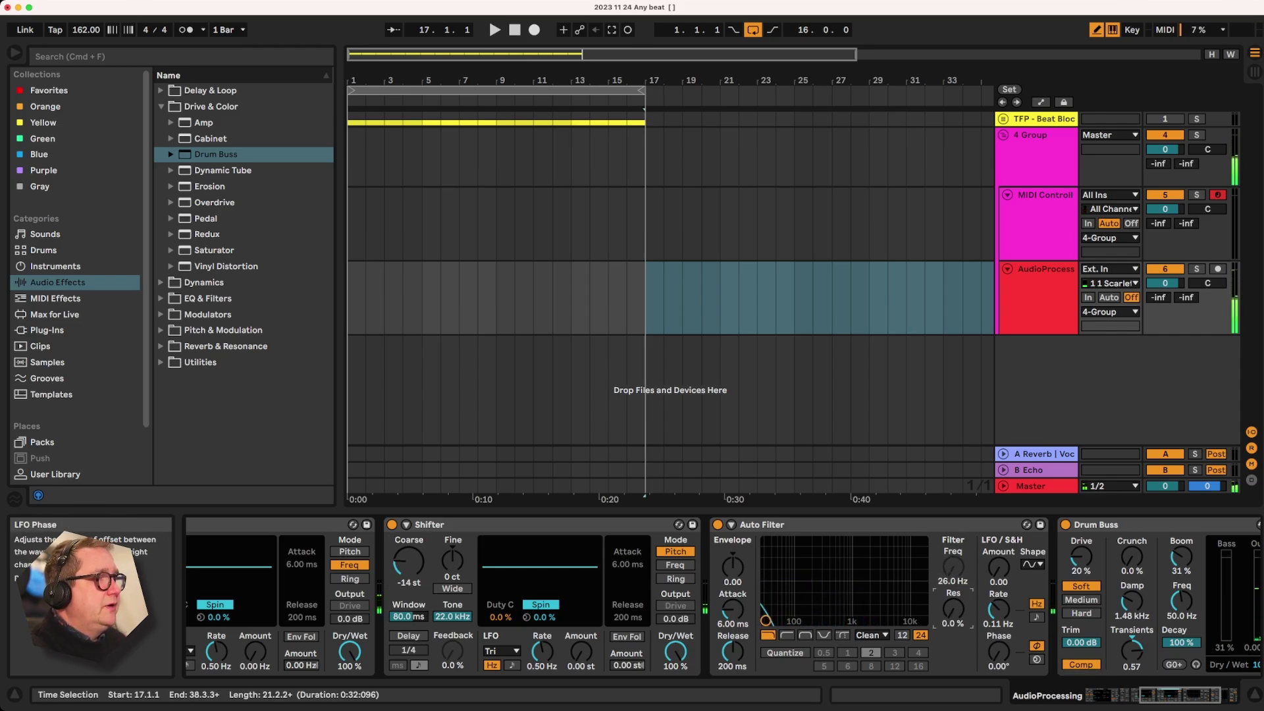
# Group all devices from the Utility through the Limiter on the AudioProcessing track into an Audio Effect Rack
pyautogui.click(1228, 695)
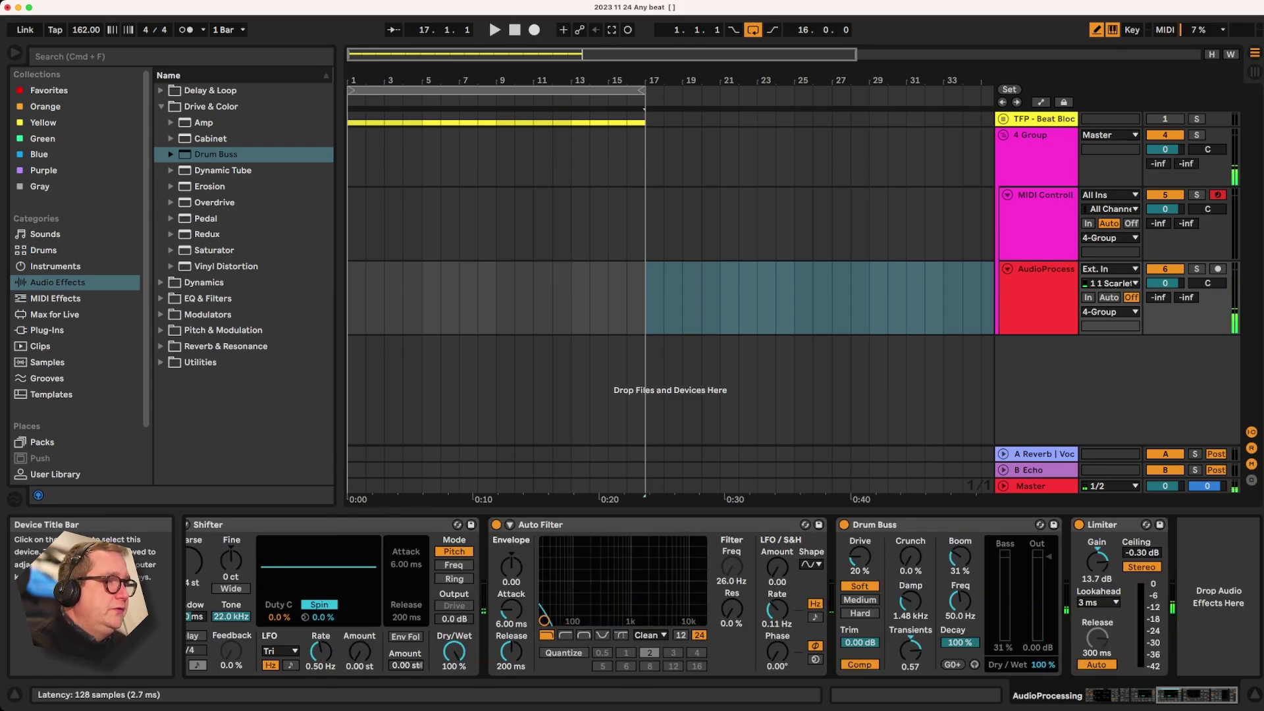
pyautogui.click(1113, 525)
pyautogui.moveTo(1195, 695); pyautogui.dragTo(1125, 695)
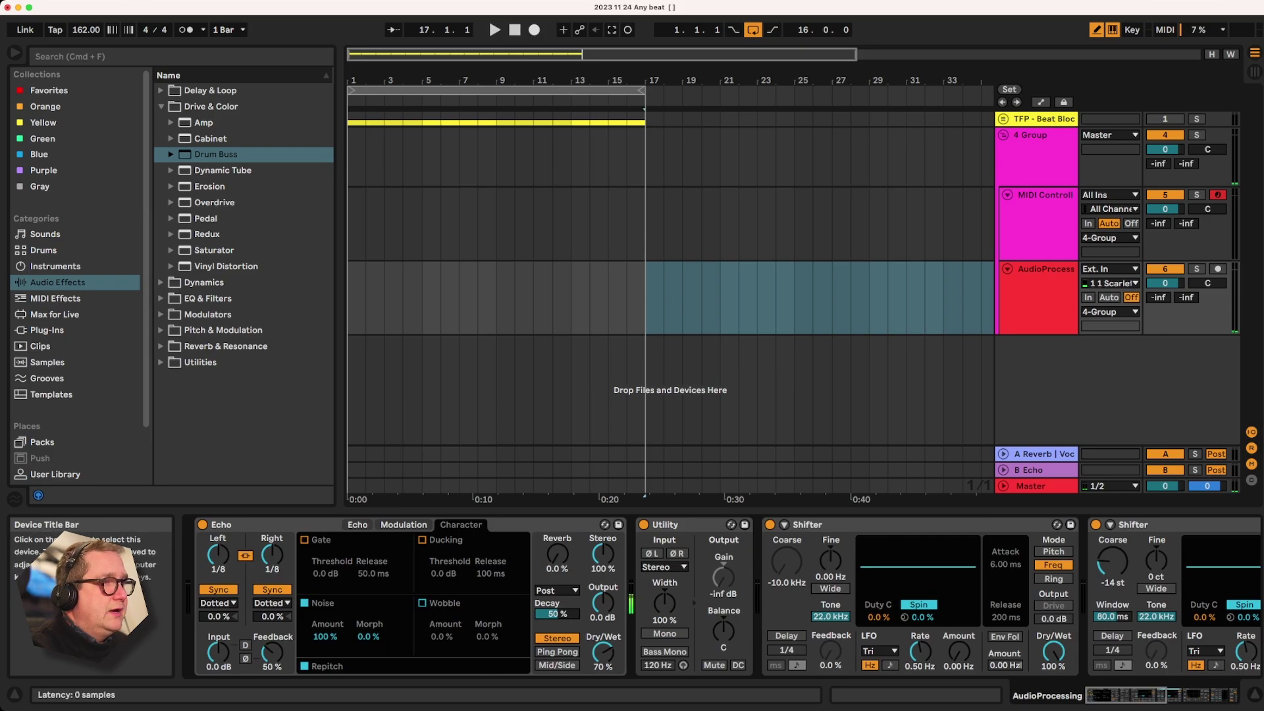
pyautogui.keyDown('shift'); pyautogui.click(691, 524); pyautogui.keyUp('shift')
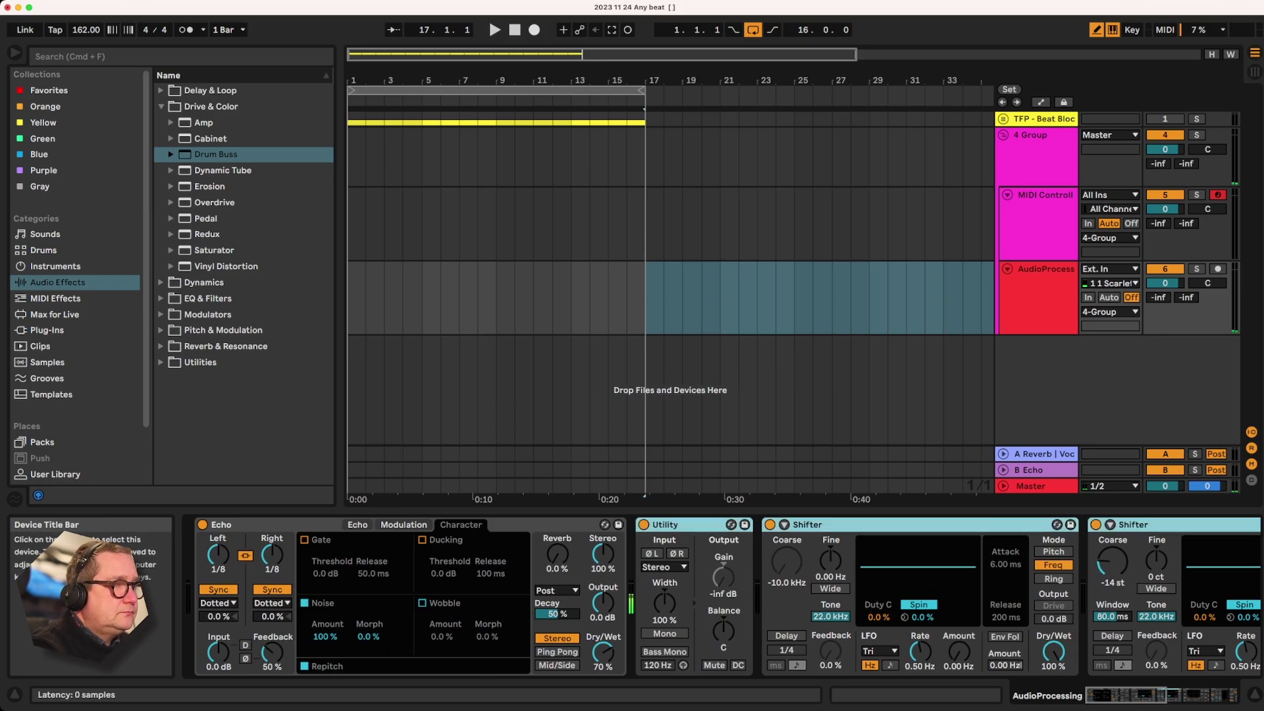
pyautogui.press('super+g')
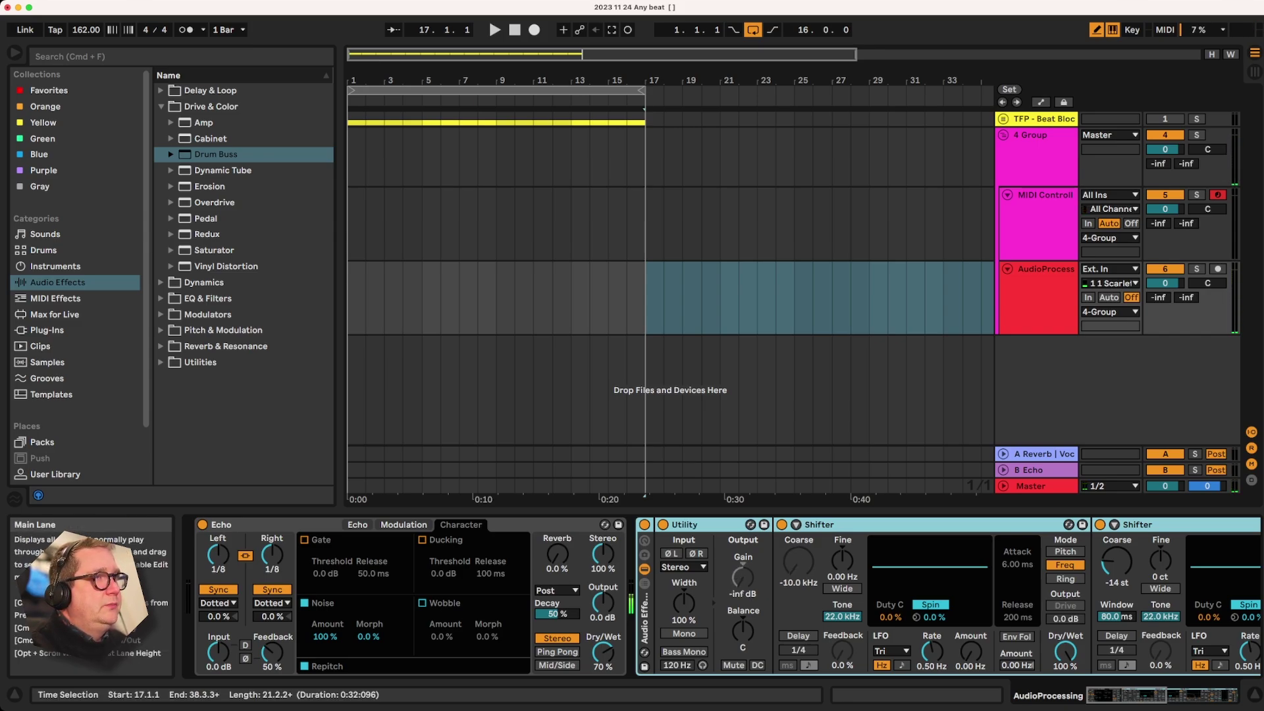
# Create an empty one-bar MIDI clip at bar 1 on the MIDI Controller track
pyautogui.click(403, 297)
pyautogui.click(403, 225)
pyautogui.moveTo(368, 225); pyautogui.dragTo(348, 225)
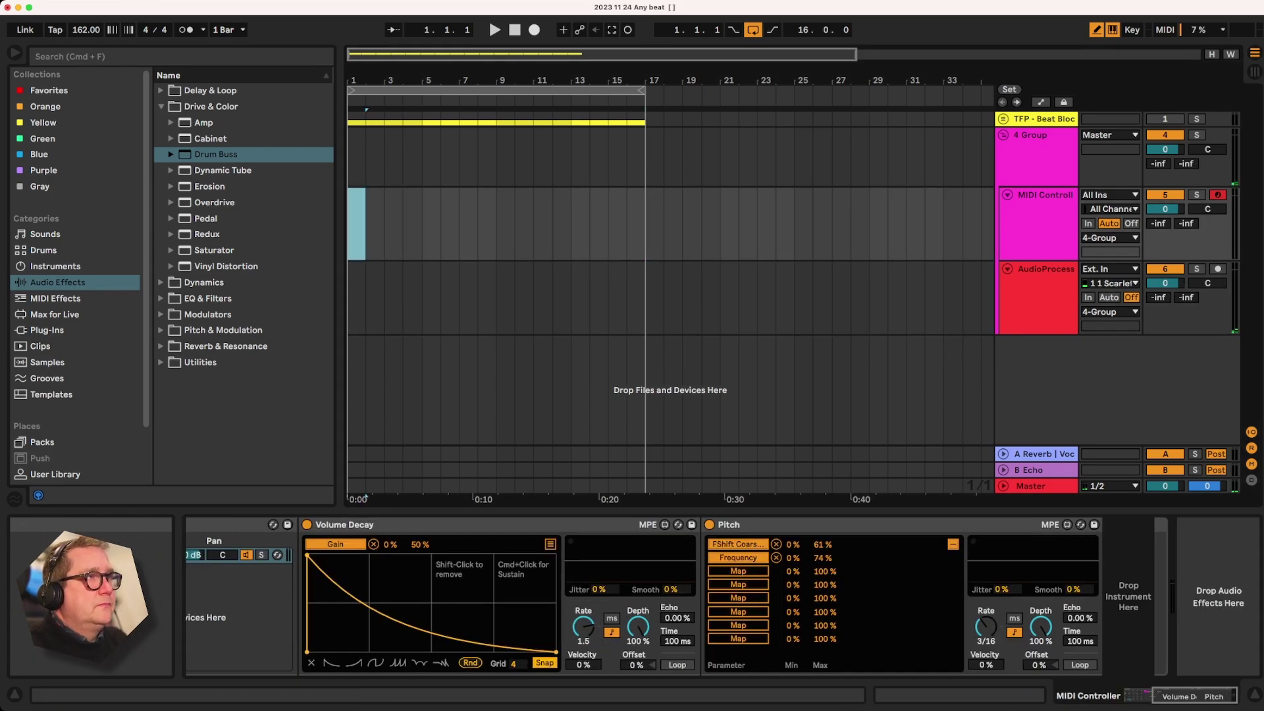
pyautogui.click(403, 225)
pyautogui.moveTo(366, 225); pyautogui.dragTo(348, 225)
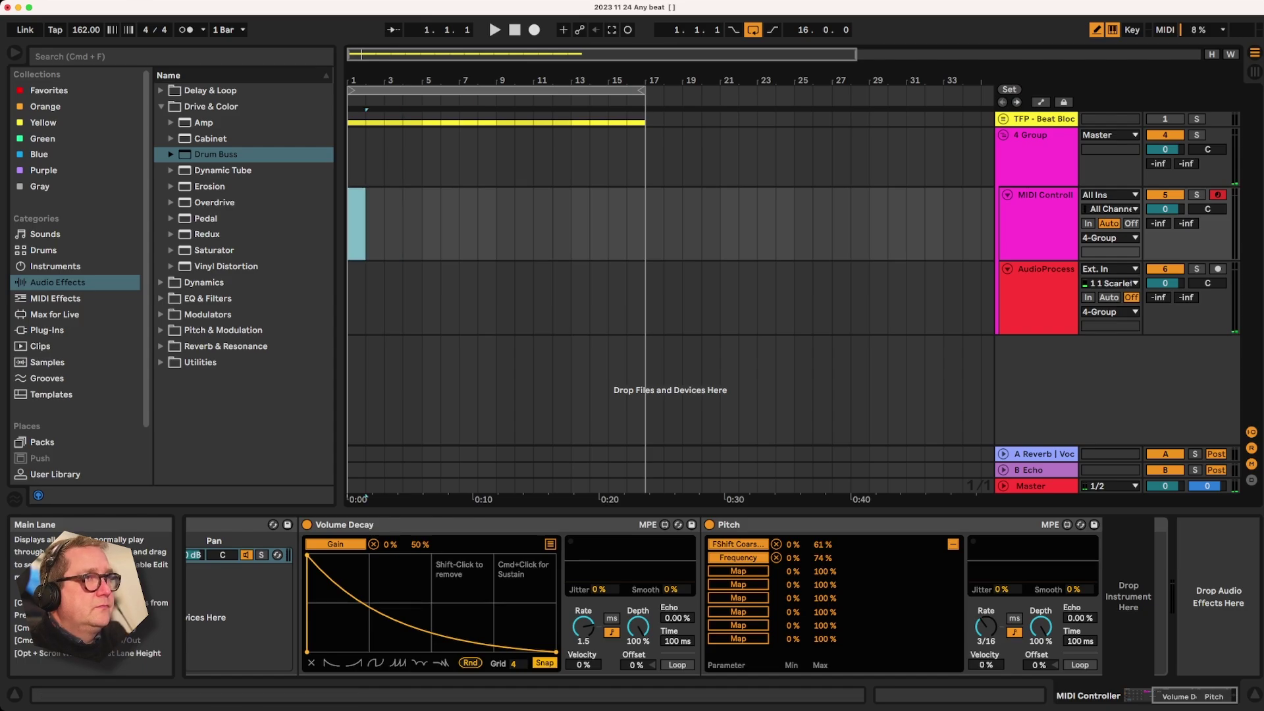
pyautogui.press('super+shift+m')
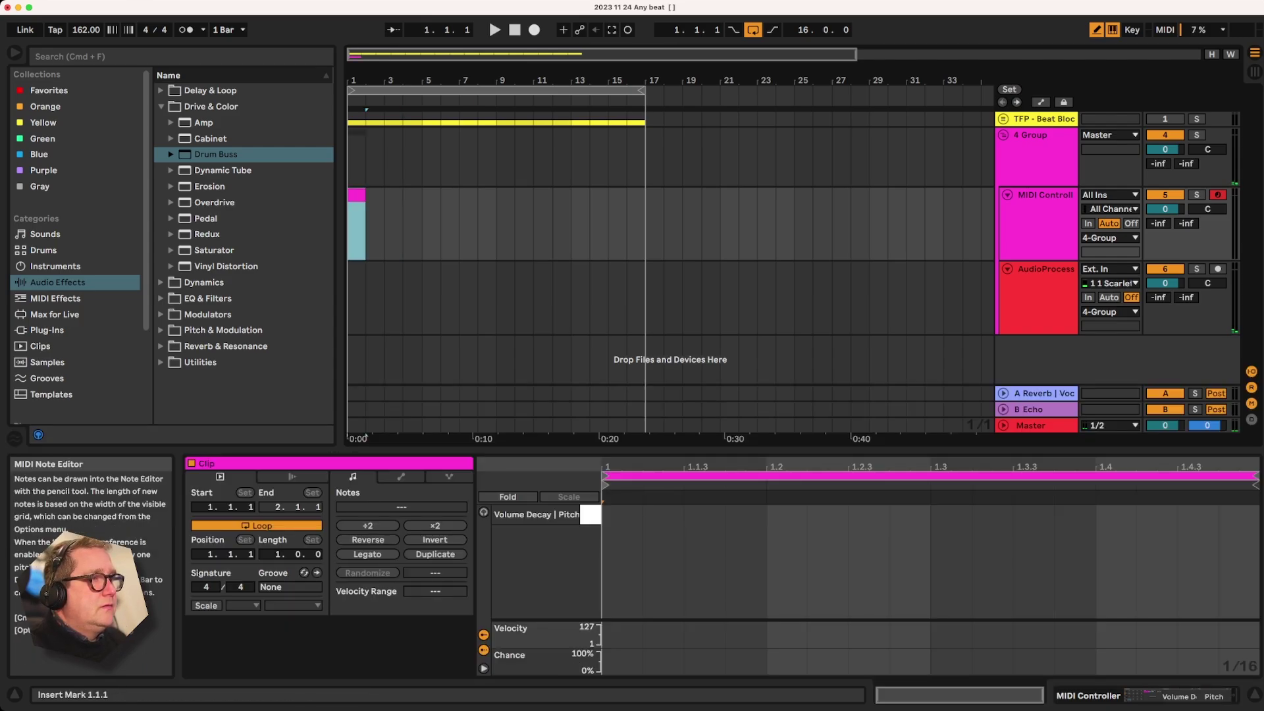
# Add sixteenth C1 notes at 1.1.1, 1.2.3, 1.3.3, 1.3.4 and 1.4.3 in the clip and audition the pattern
pyautogui.click(620, 514)
pyautogui.click(867, 515)
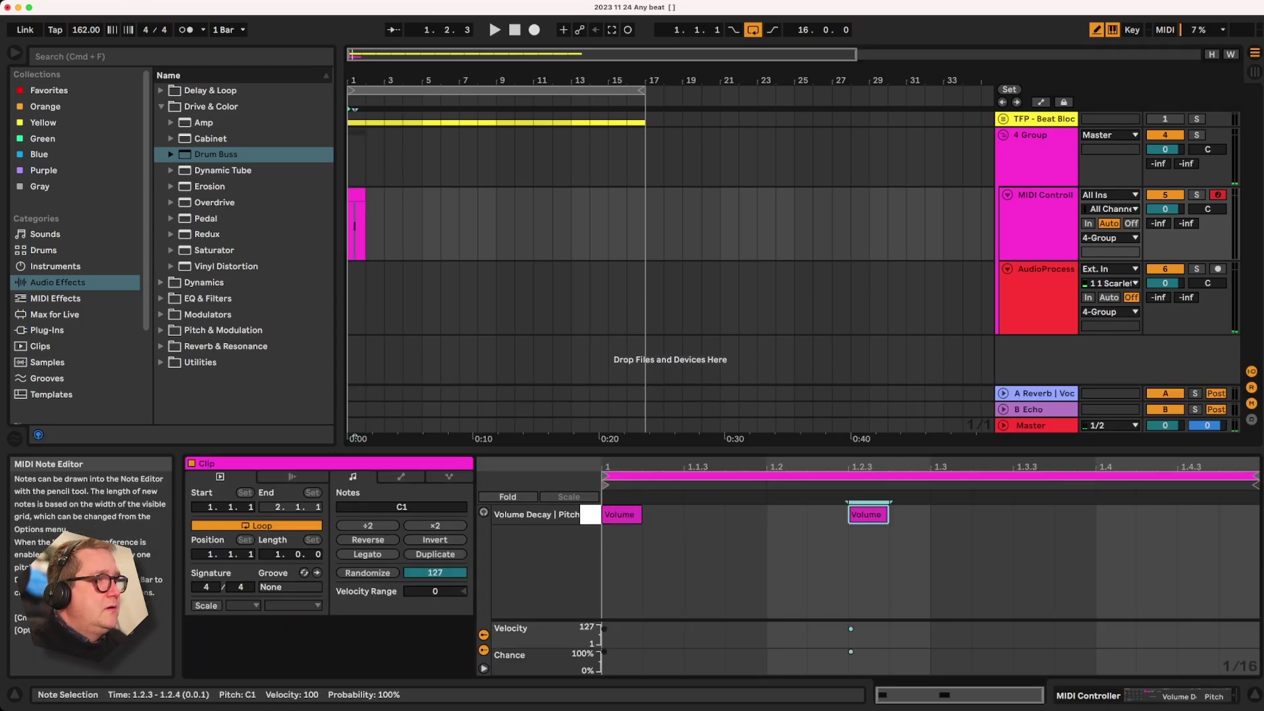
pyautogui.click(1031, 515)
pyautogui.click(1073, 514)
pyautogui.click(1197, 514)
pyautogui.click(494, 30)
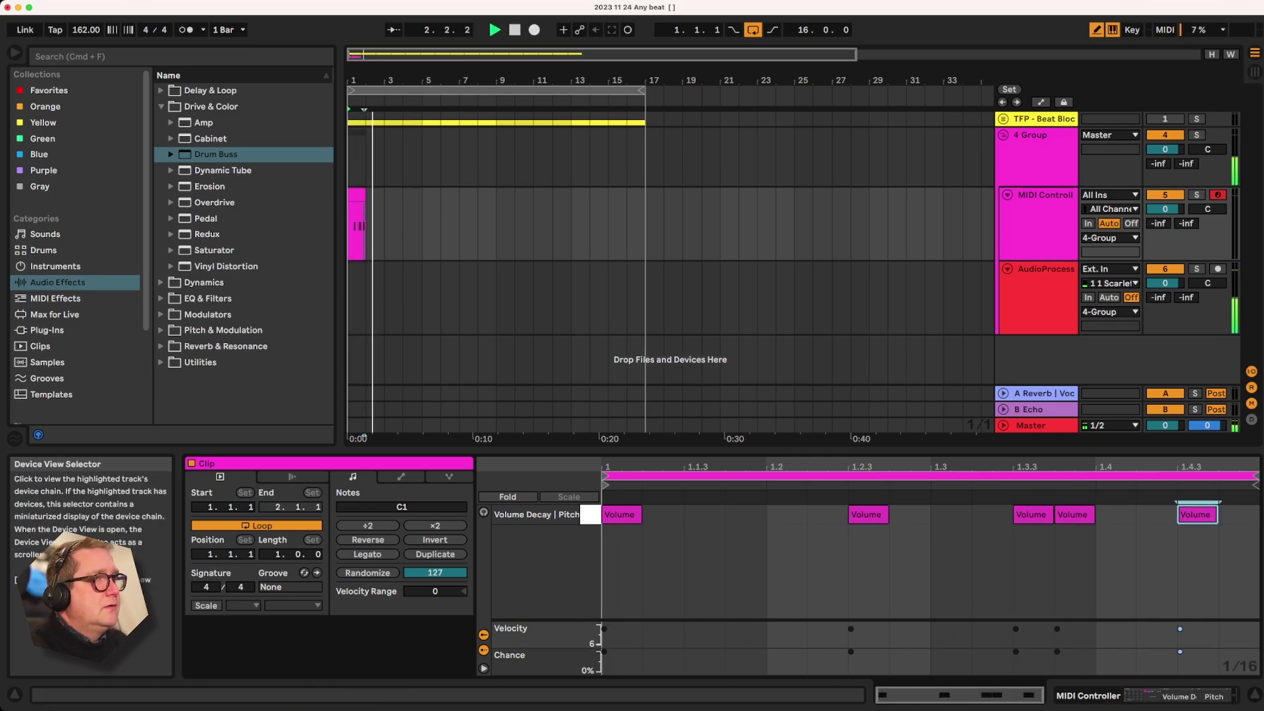
pyautogui.click(1180, 696)
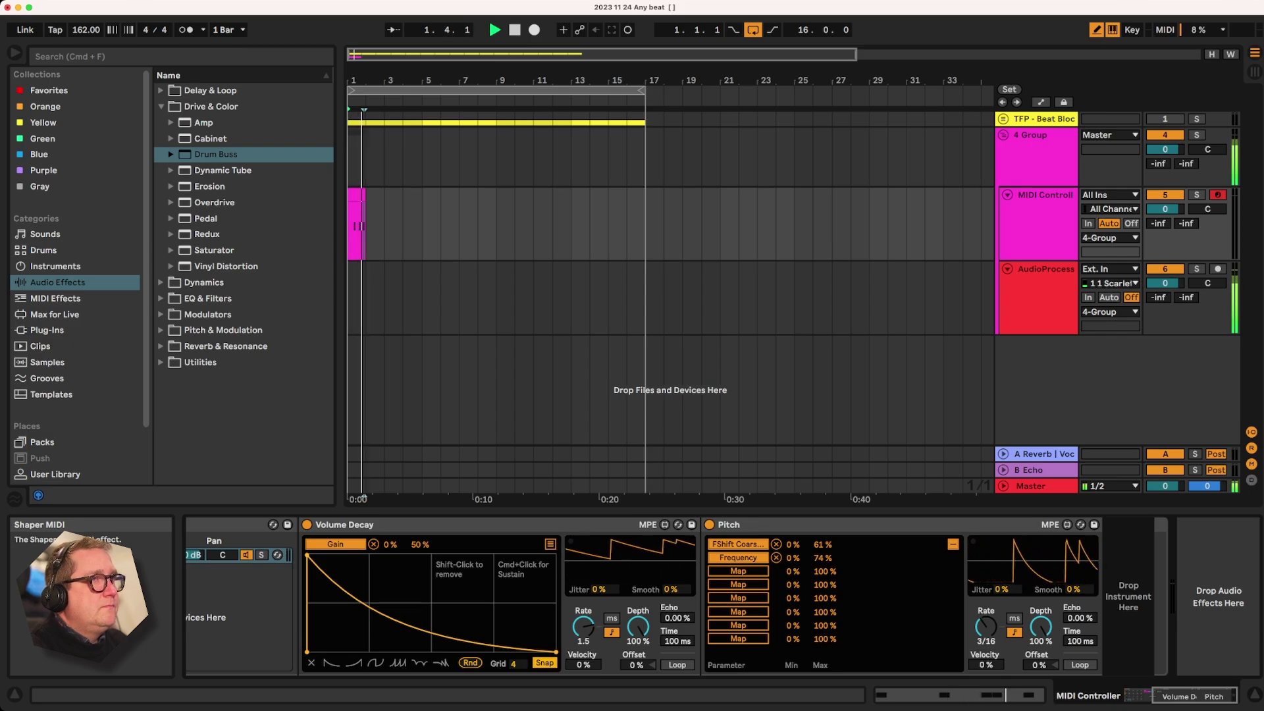
pyautogui.press('space')
# Extend the one-bar MIDI clip to loop until bar 17 and audition it
pyautogui.click(357, 194)
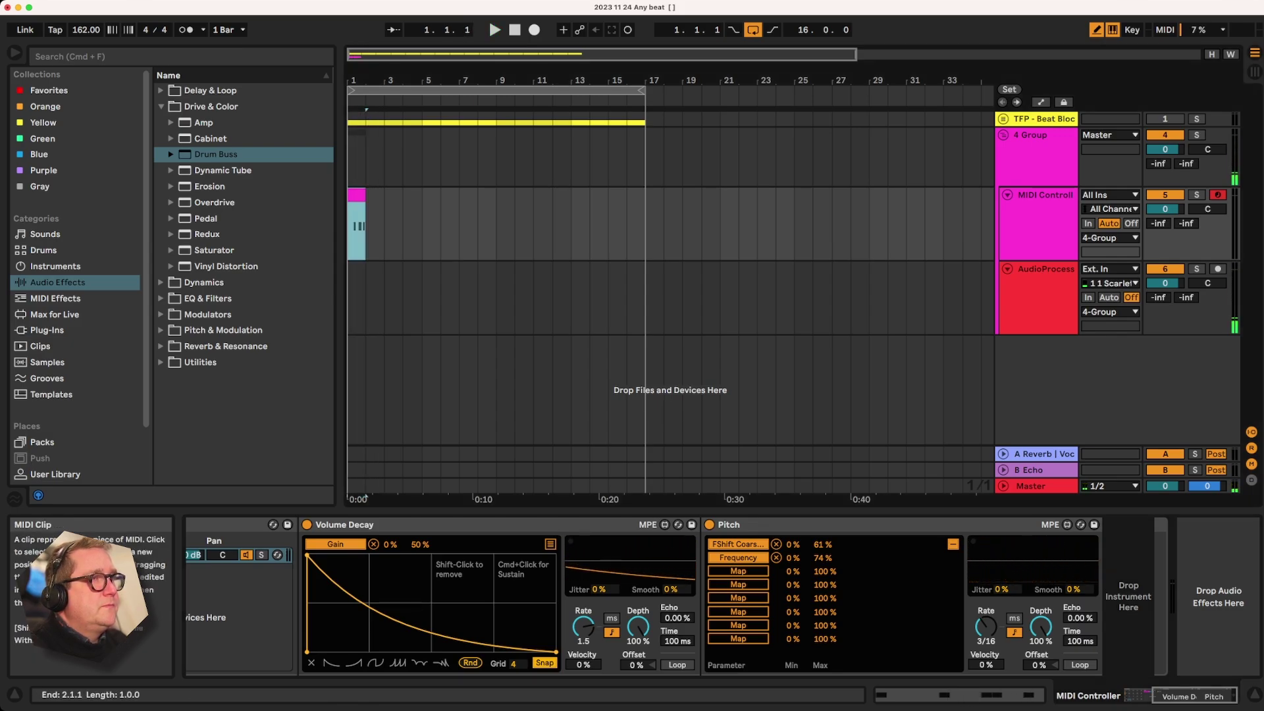
pyautogui.moveTo(366, 194); pyautogui.dragTo(645, 194)
pyautogui.press('space')
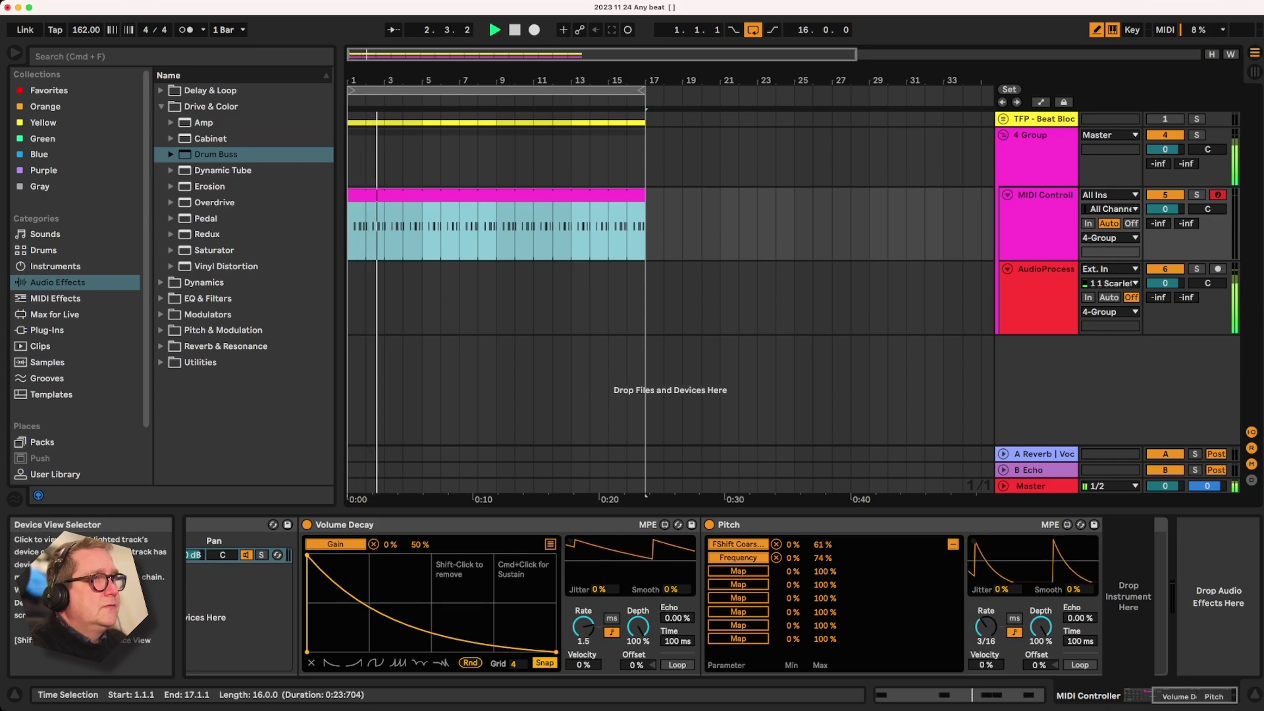
pyautogui.press('space')
# Remove the notes at 1.3.3, 1.3.4 and 1.4.3, add one at 1.4.1, and start playback
pyautogui.hotkey('shift', 'Tab')
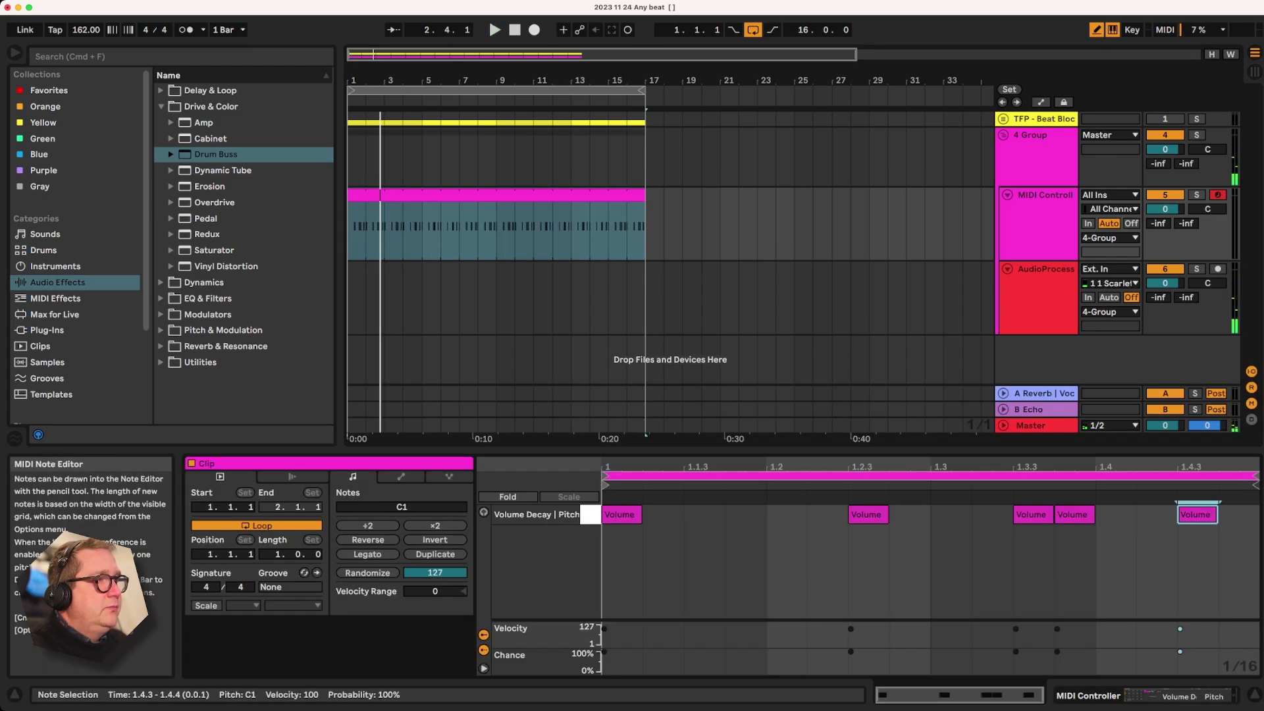
pyautogui.click(1032, 514)
pyautogui.click(1073, 514)
pyautogui.click(1197, 515)
pyautogui.click(1114, 515)
pyautogui.press('space')
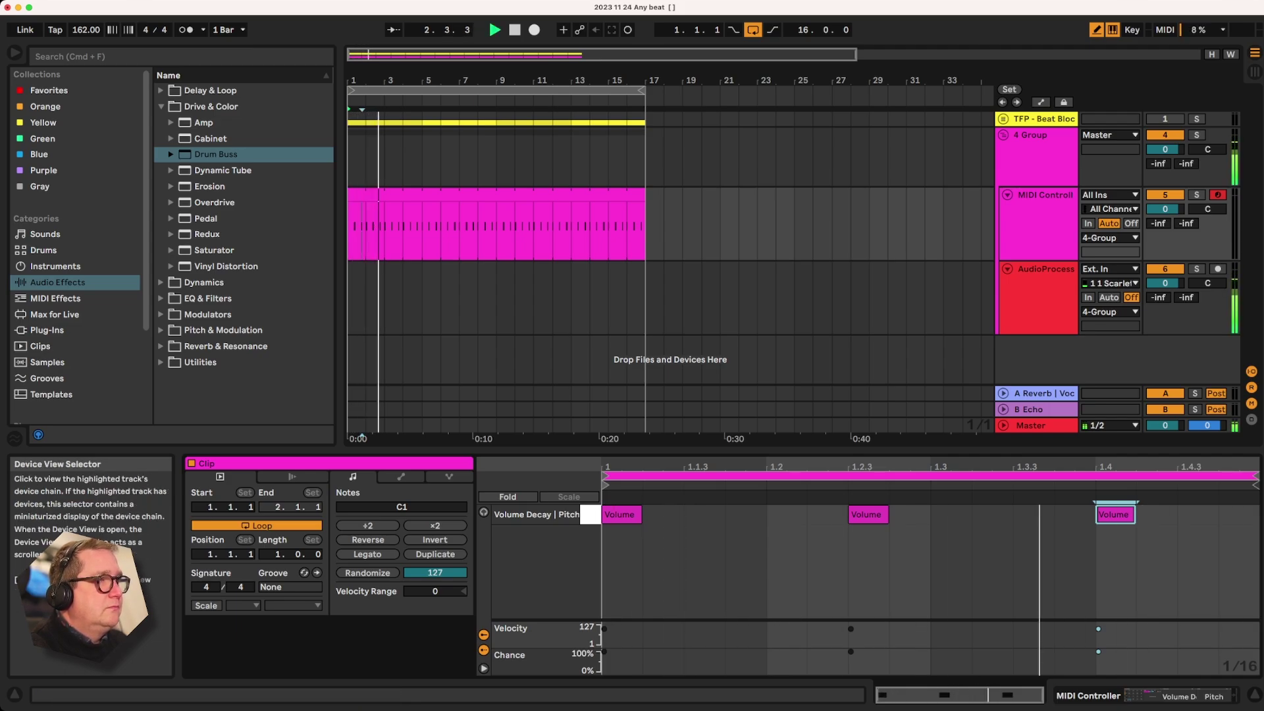
# In the MIDI Controller track's Pitch Shaper, set the Frequency mapping's maximum to 61% and the rate to 1/4
pyautogui.hotkey('shift', 'Tab')
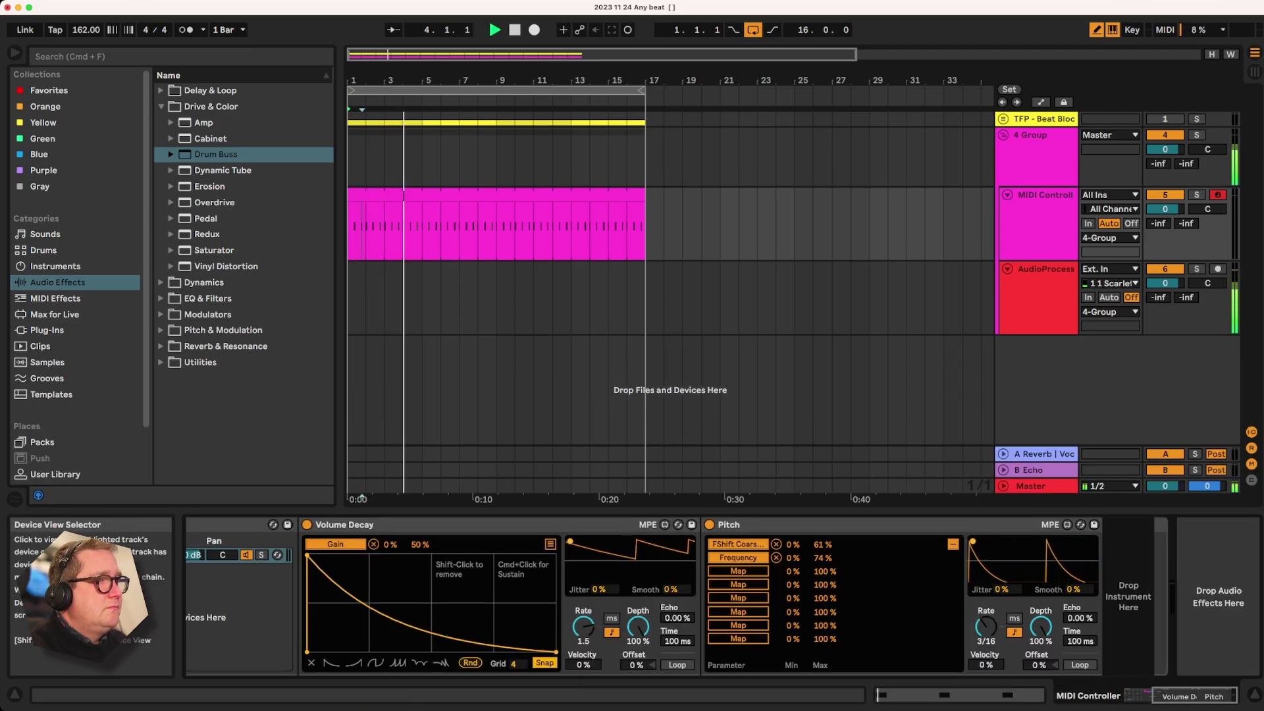
pyautogui.moveTo(1195, 696)
pyautogui.mouseDown()
pyautogui.moveTo(1165, 695)
pyautogui.moveTo(1195, 695)
pyautogui.mouseUp()
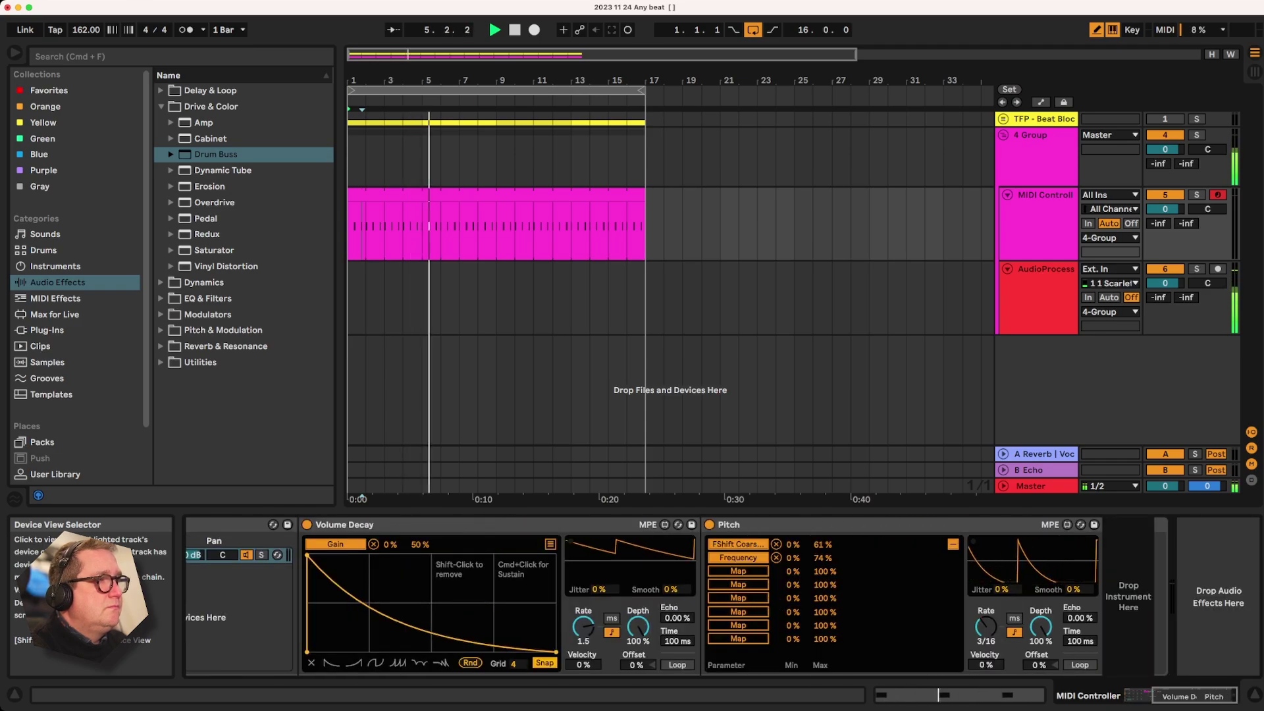
pyautogui.click(1039, 227)
pyautogui.click(1038, 300)
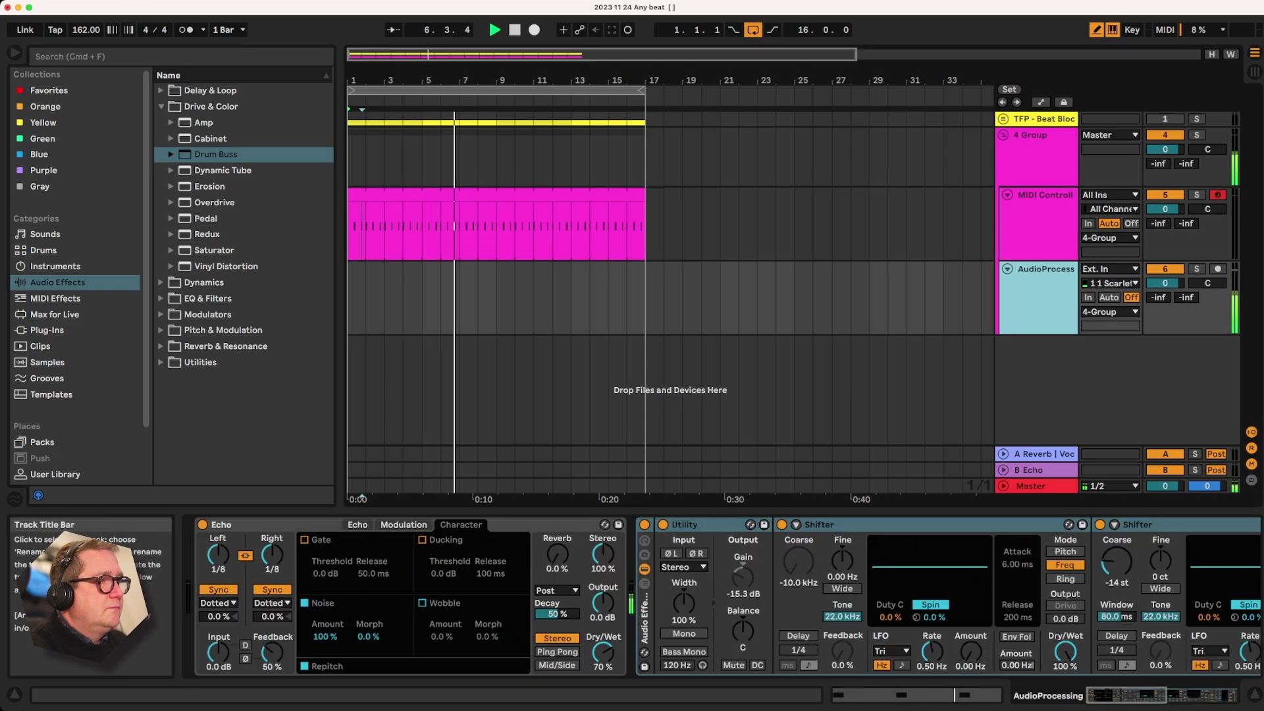
pyautogui.moveTo(1126, 695); pyautogui.dragTo(1184, 695)
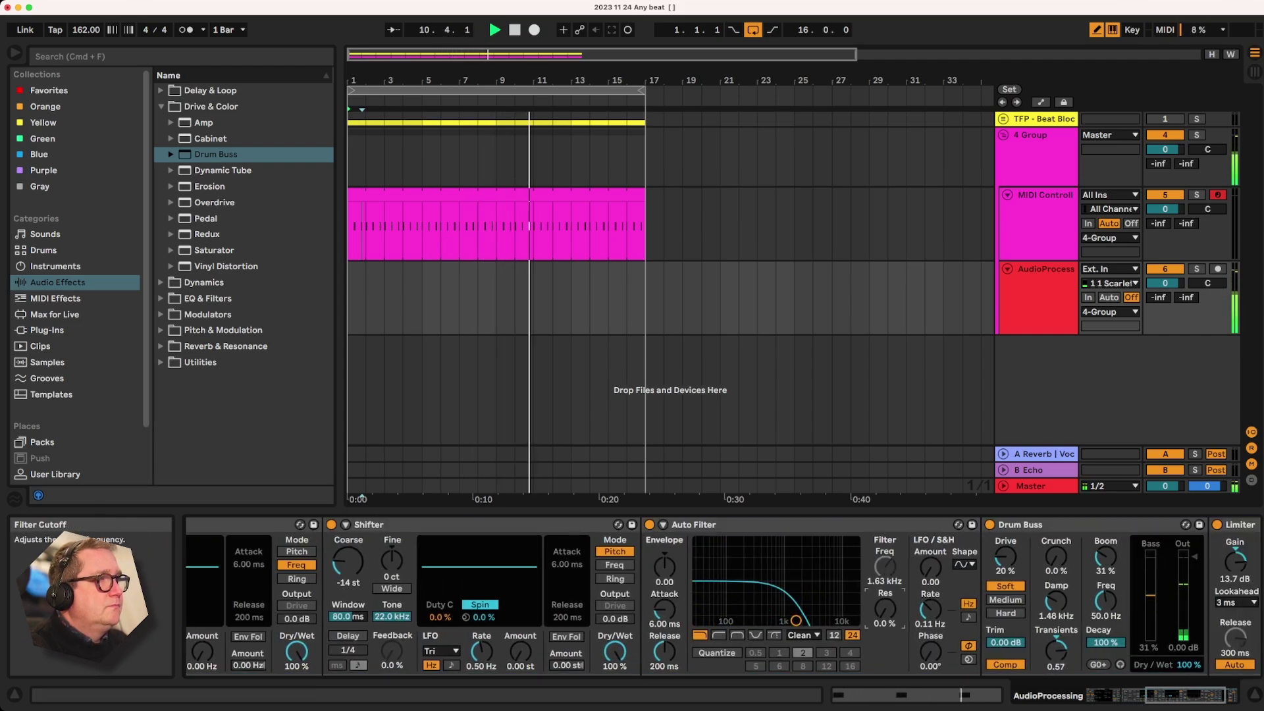
pyautogui.click(1039, 269)
pyautogui.click(1038, 195)
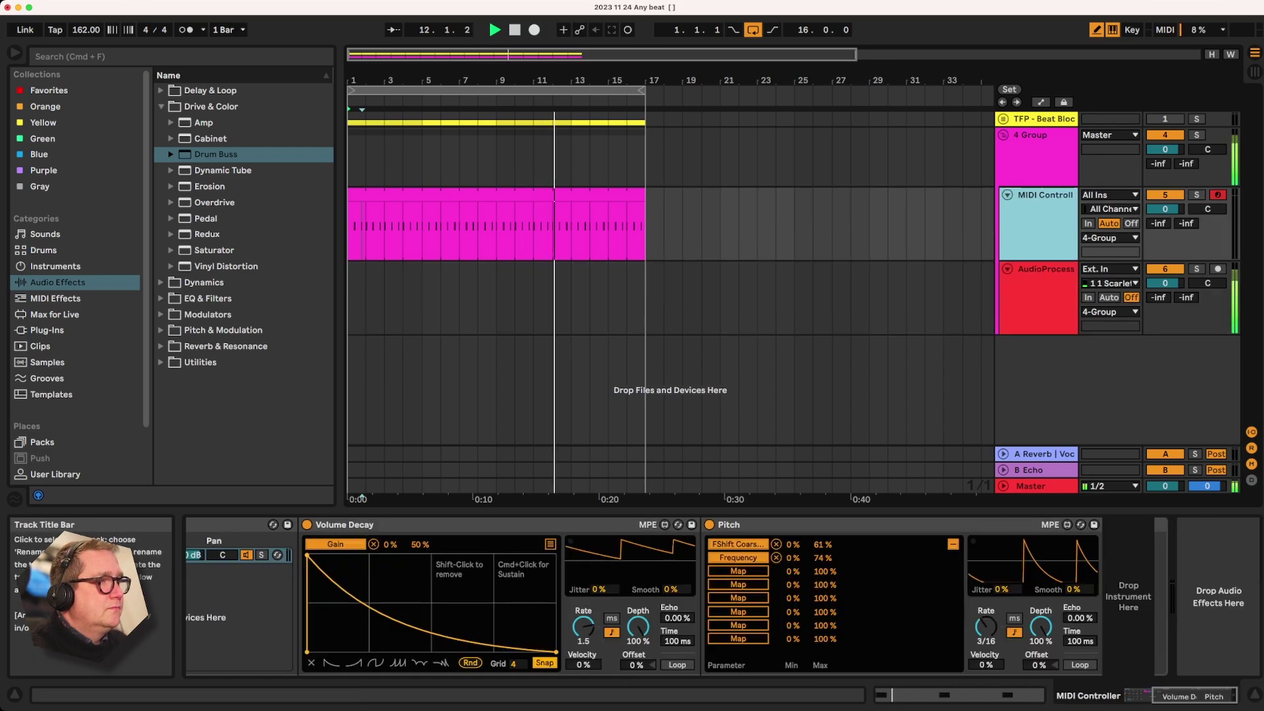
pyautogui.moveTo(824, 557); pyautogui.dragTo(824, 568)
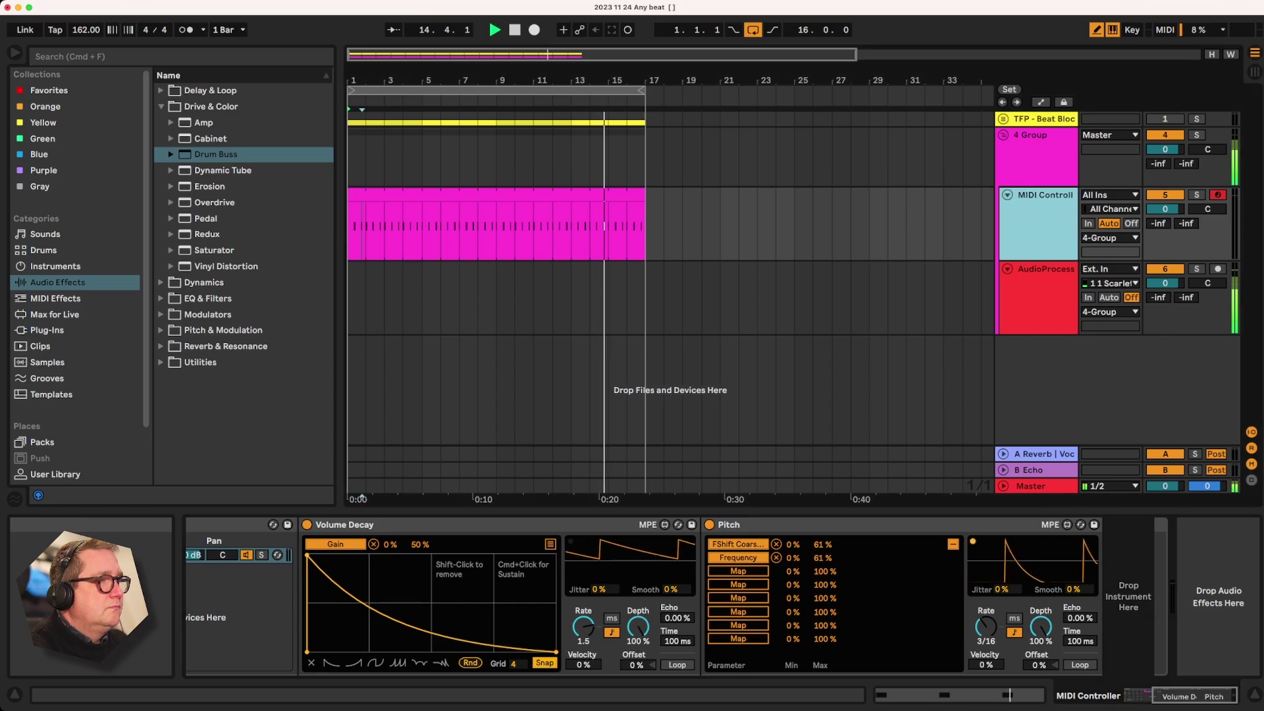
pyautogui.moveTo(985, 626)
pyautogui.mouseDown()
pyautogui.moveTo(986, 612)
pyautogui.moveTo(986, 657)
pyautogui.moveTo(985, 628)
pyautogui.mouseUp()
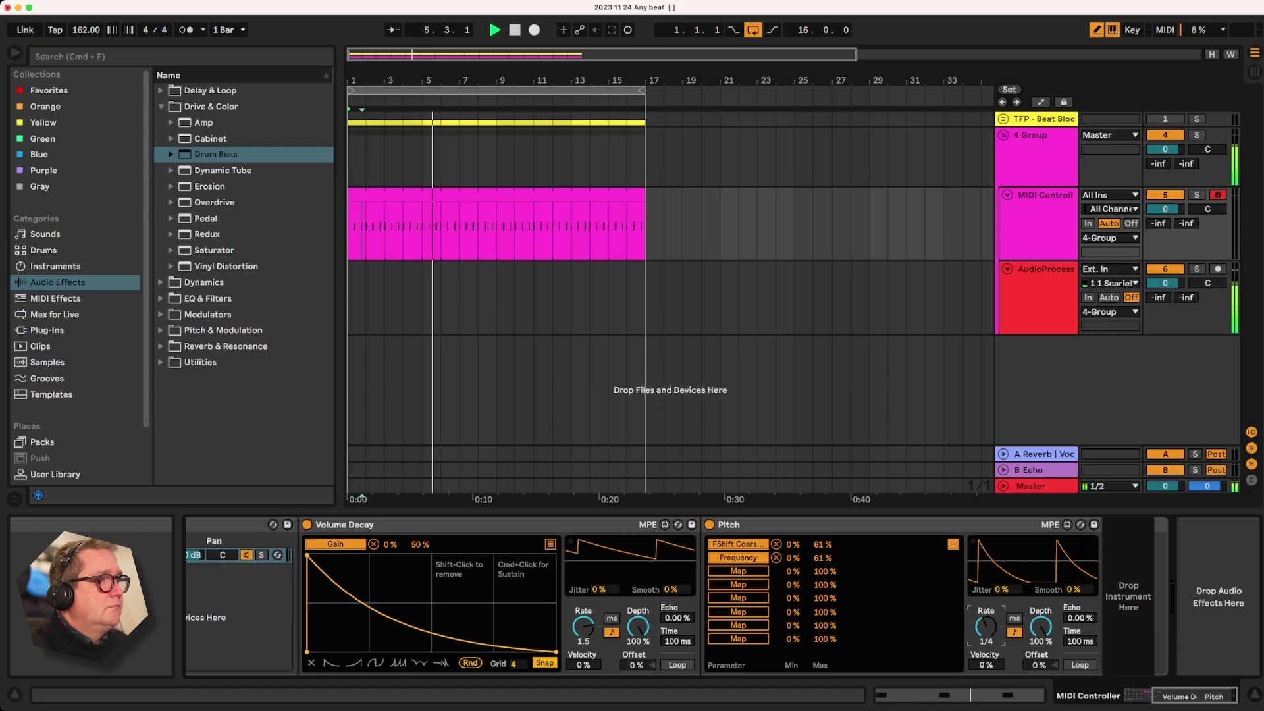
# On the AudioProcessing track, set Drum Buss Boom to 29% and the Limiter gain to 14.8 dB
pyautogui.click(1046, 296)
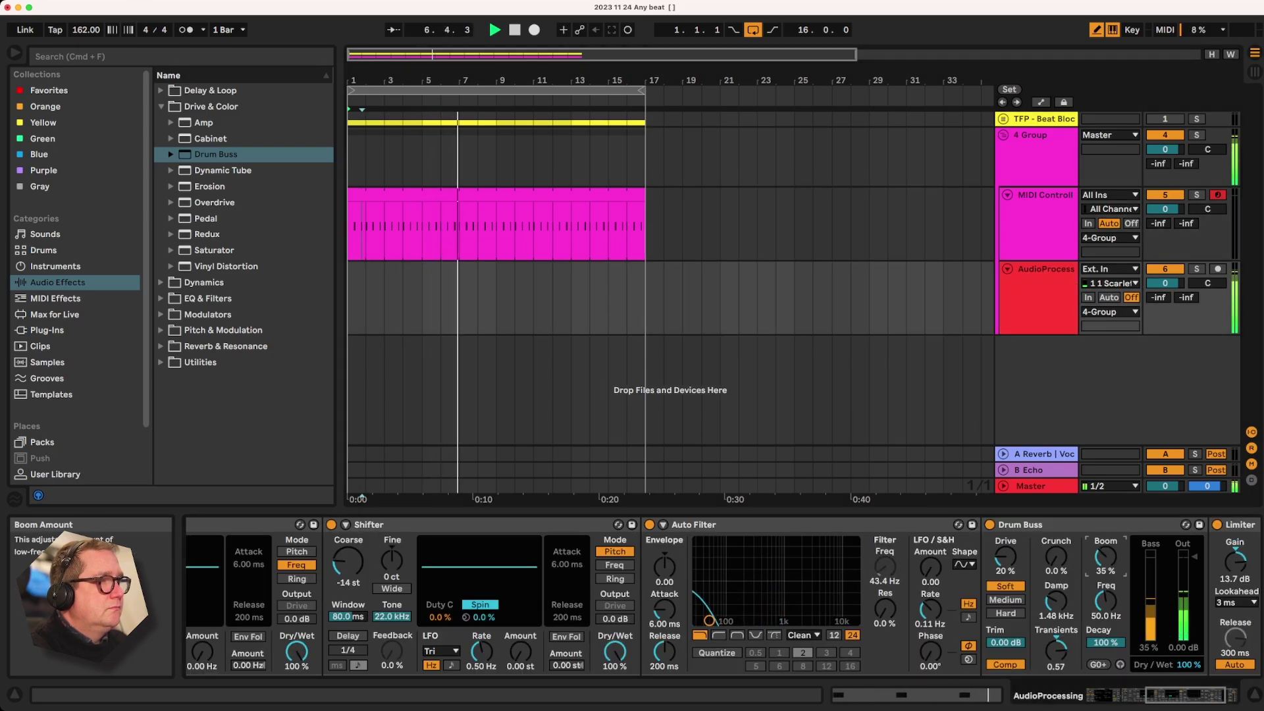
pyautogui.moveTo(1105, 557); pyautogui.dragTo(1105, 565)
pyautogui.moveTo(1235, 561); pyautogui.dragTo(1234, 556)
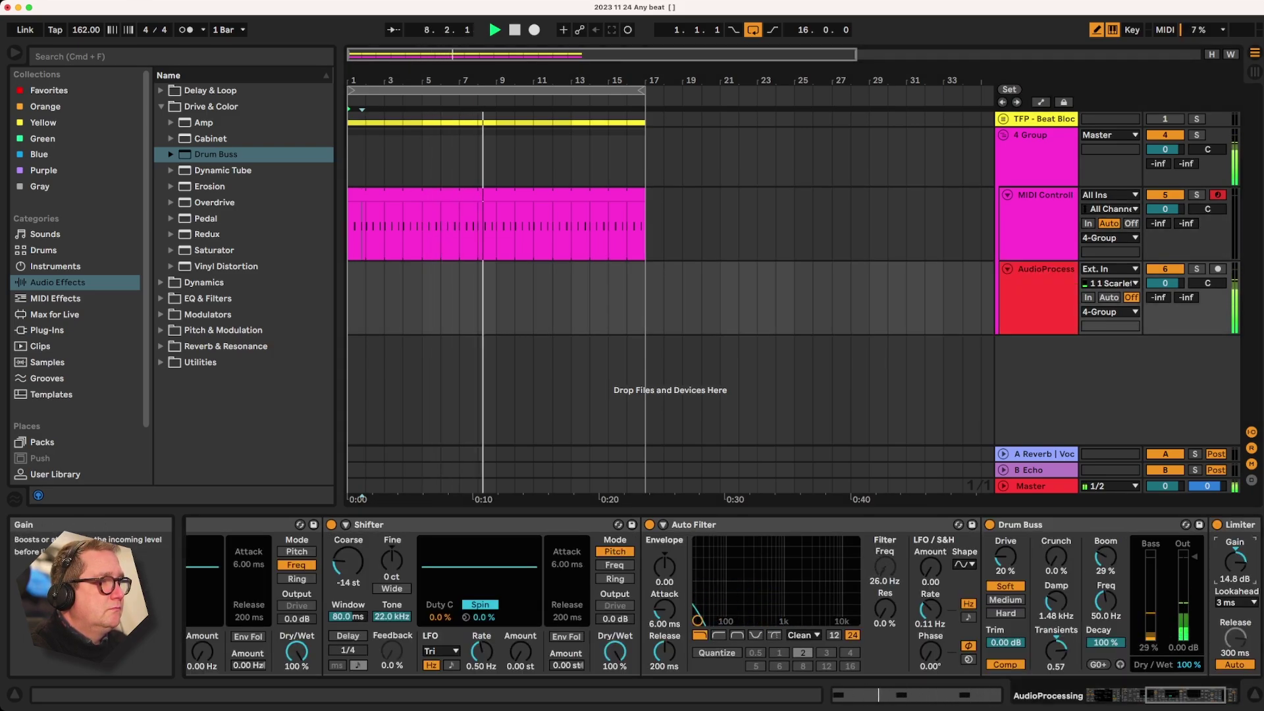
pyautogui.click(1106, 557)
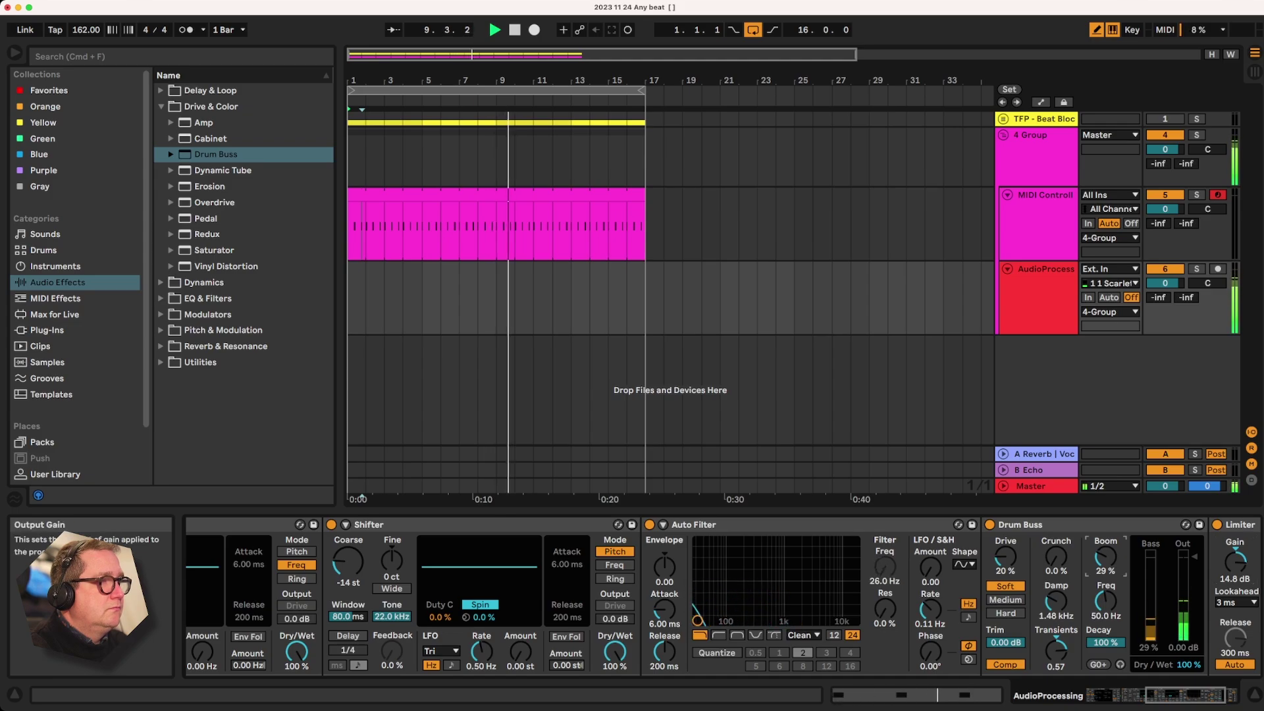
# Set Drum Buss Drive to 0%, Crunch to 14%, Boom frequency to 45.2 Hz and Damp to 4.76 kHz, and stop playback
pyautogui.moveTo(1005, 557); pyautogui.dragTo(1056, 548)
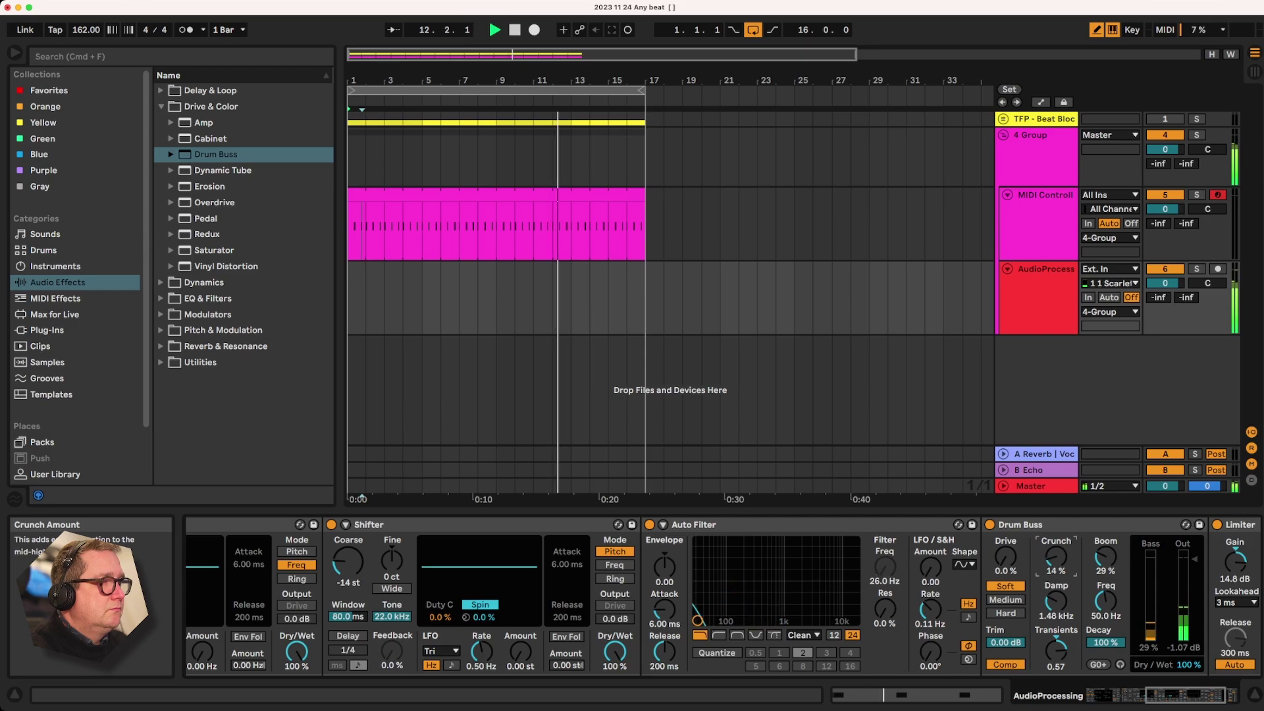
pyautogui.moveTo(1106, 600); pyautogui.dragTo(1056, 579)
pyautogui.press('space')
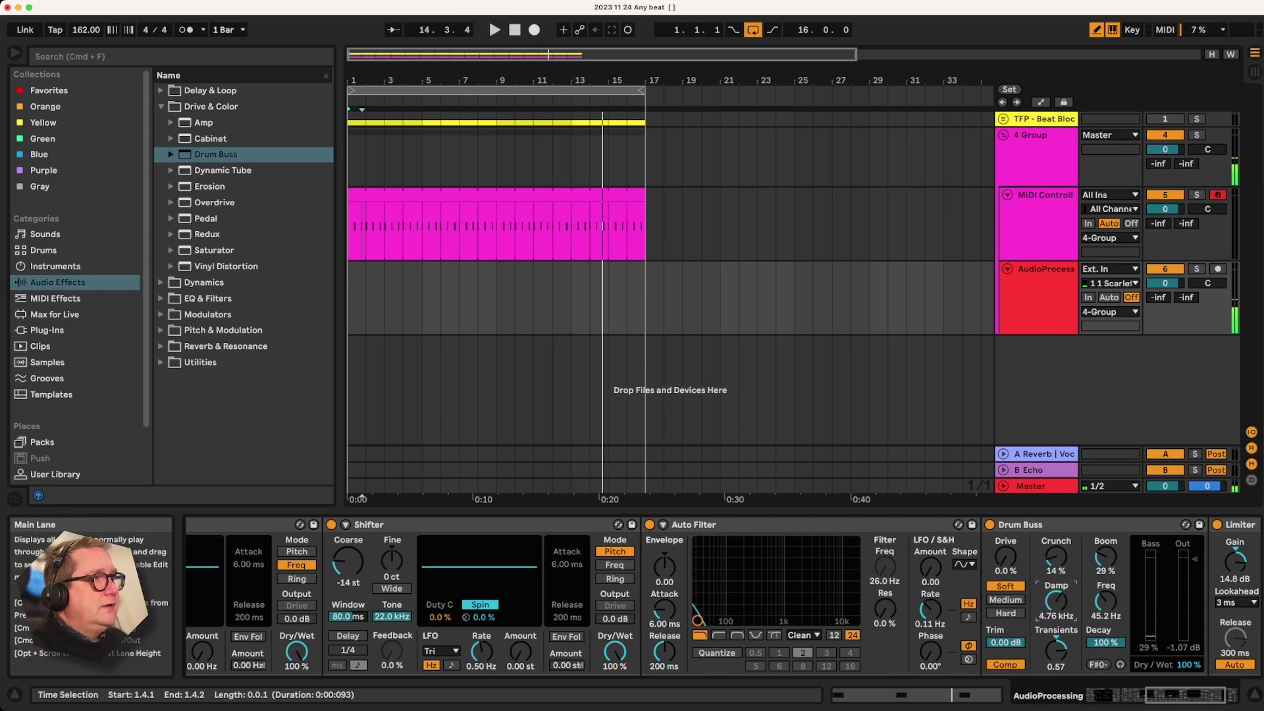
# Show the chain list of AudioProcessing's Audio Effect Rack and rename its chain Kick
pyautogui.click(1047, 269)
pyautogui.click(1114, 695)
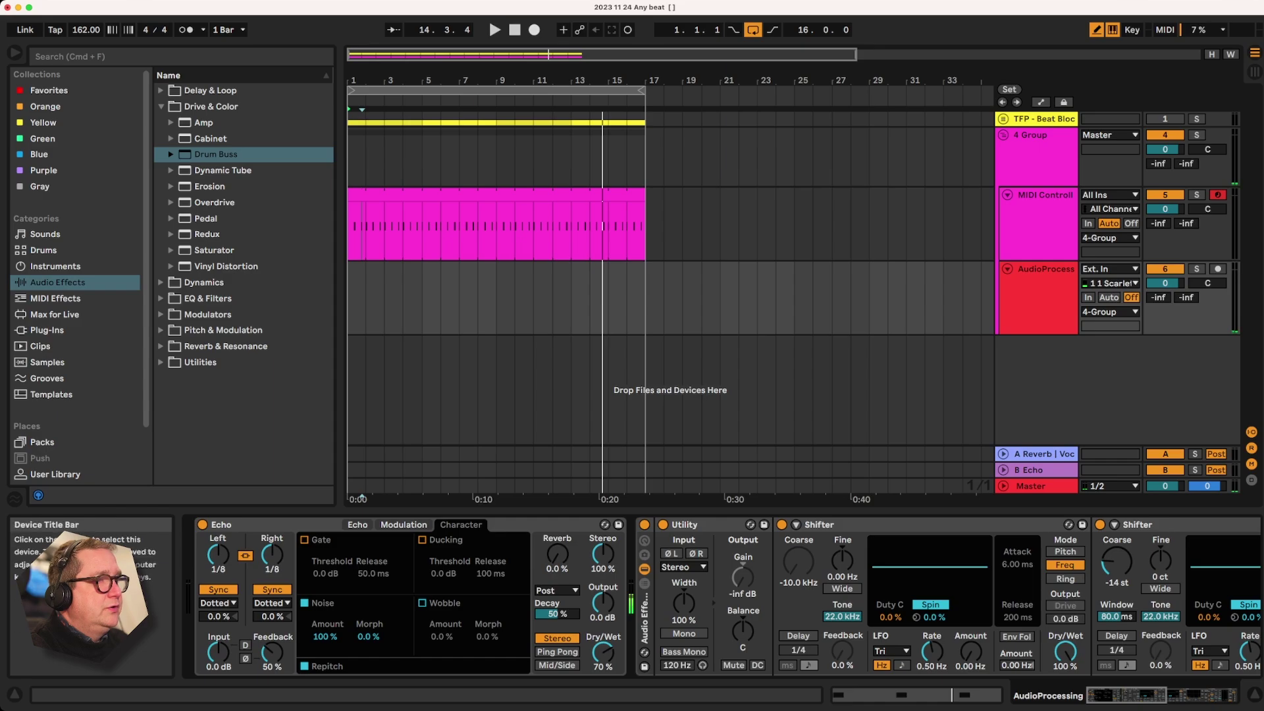
pyautogui.click(644, 583)
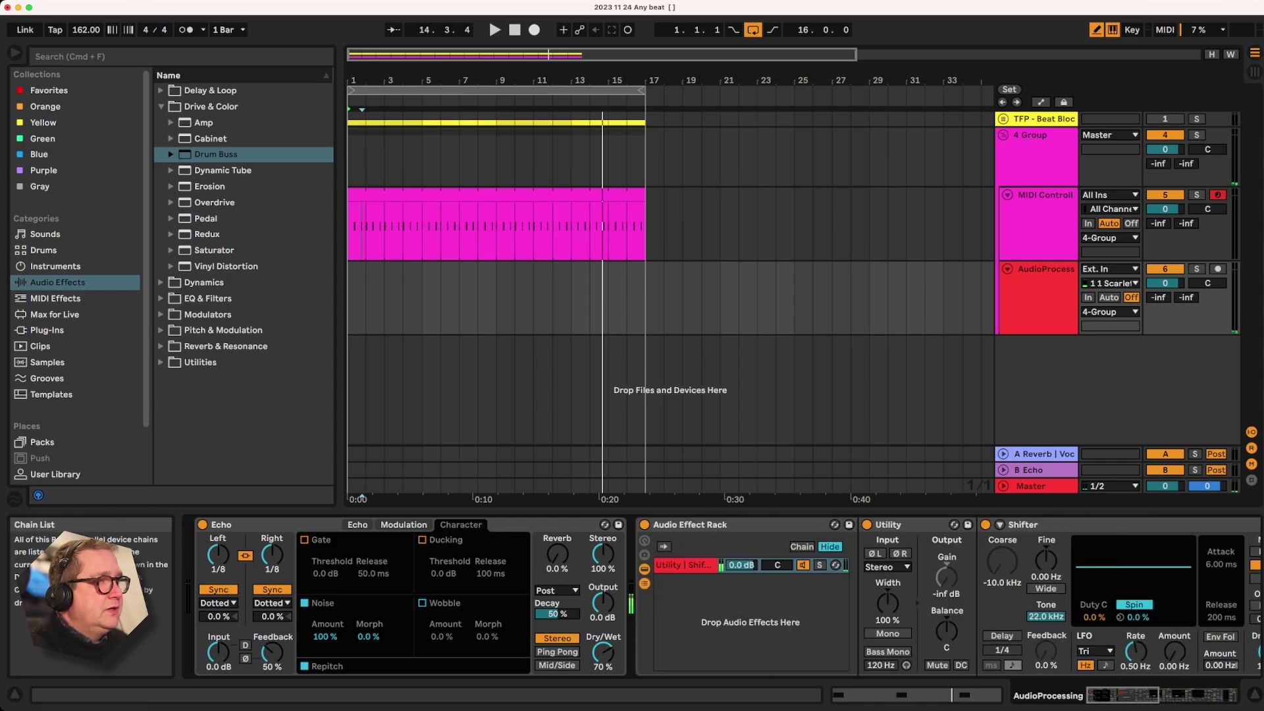
pyautogui.rightClick(685, 565)
pyautogui.press('super+r')
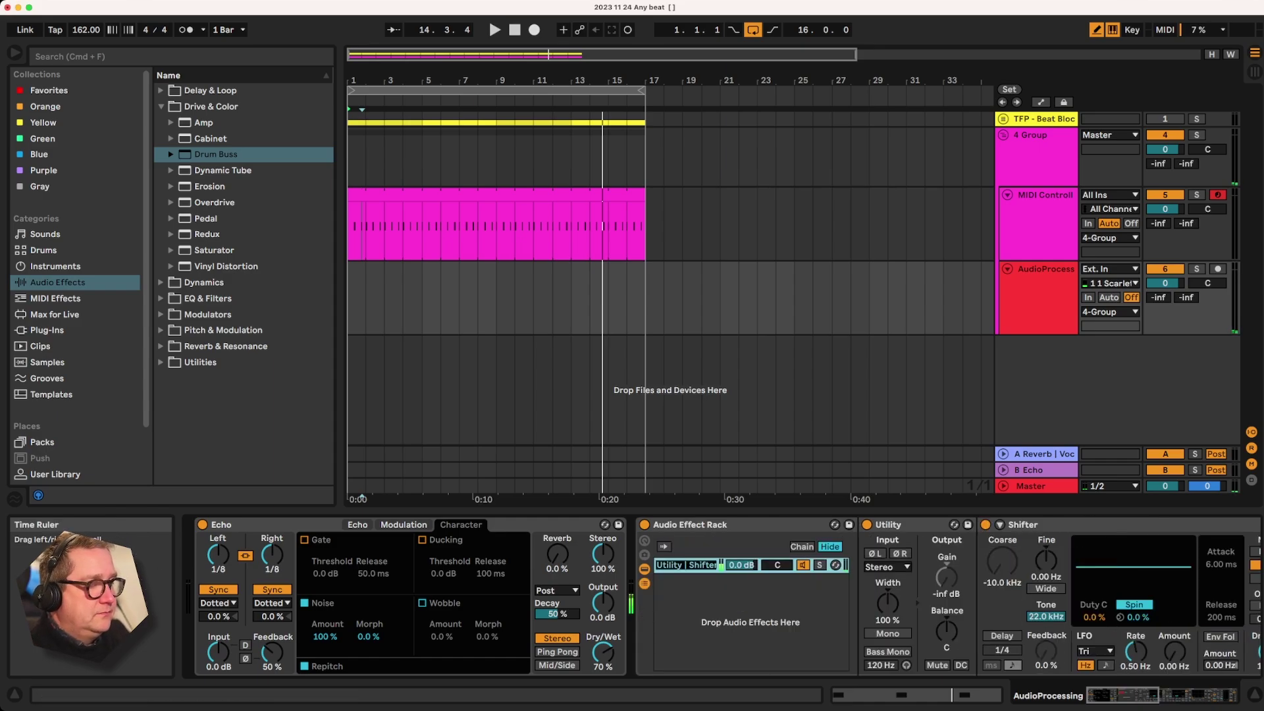
pyautogui.write('Kick')
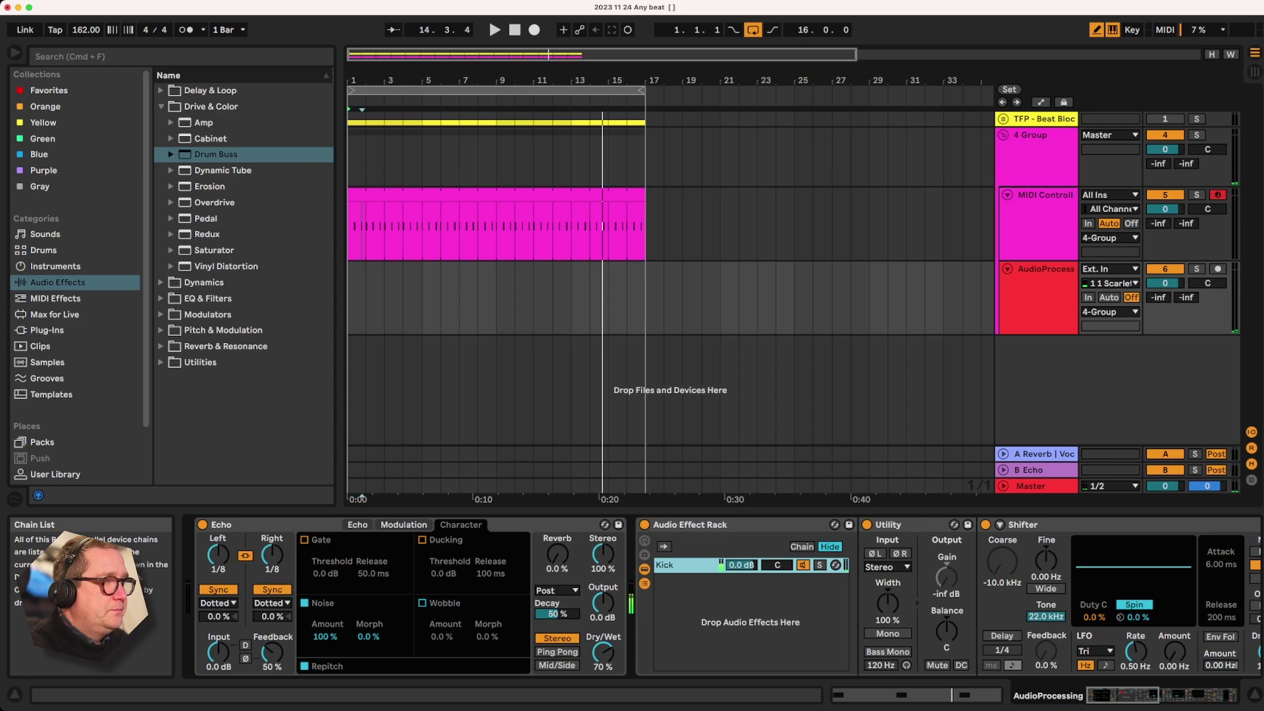
# Duplicate the Kick chain in the Audio Effect Rack and deactivate the duplicate
pyautogui.press('super+d')
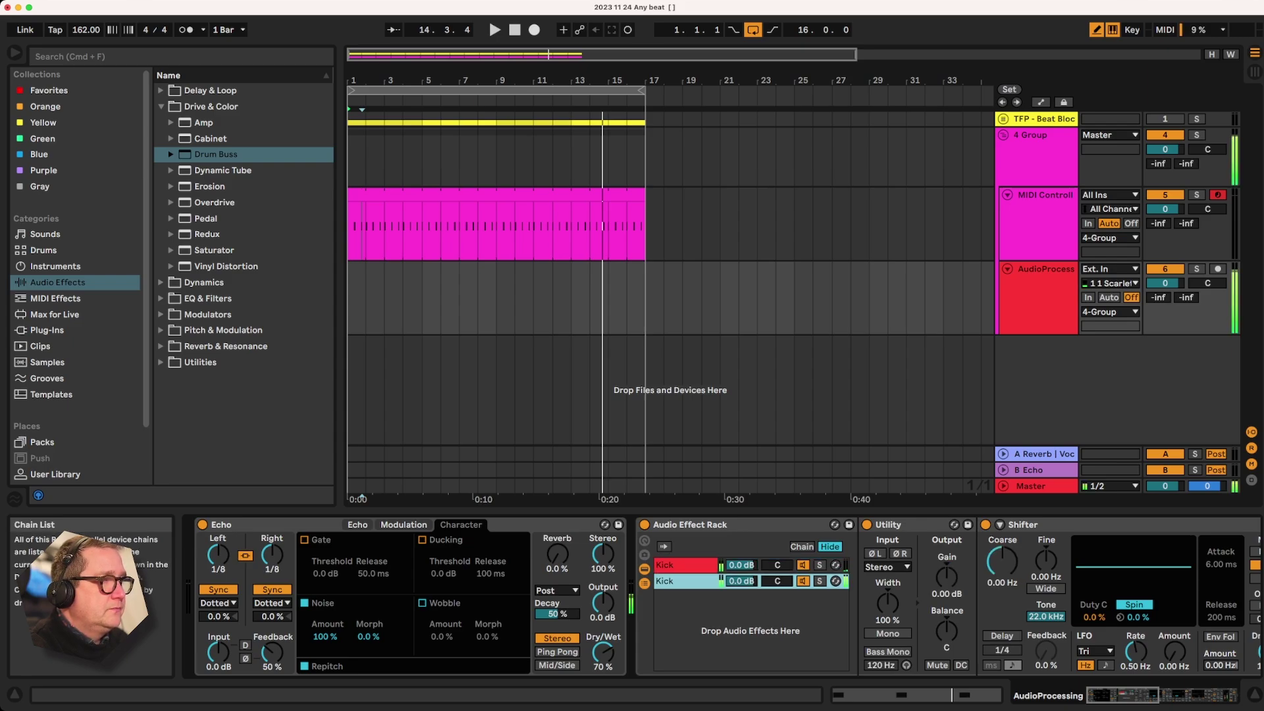
pyautogui.click(820, 581)
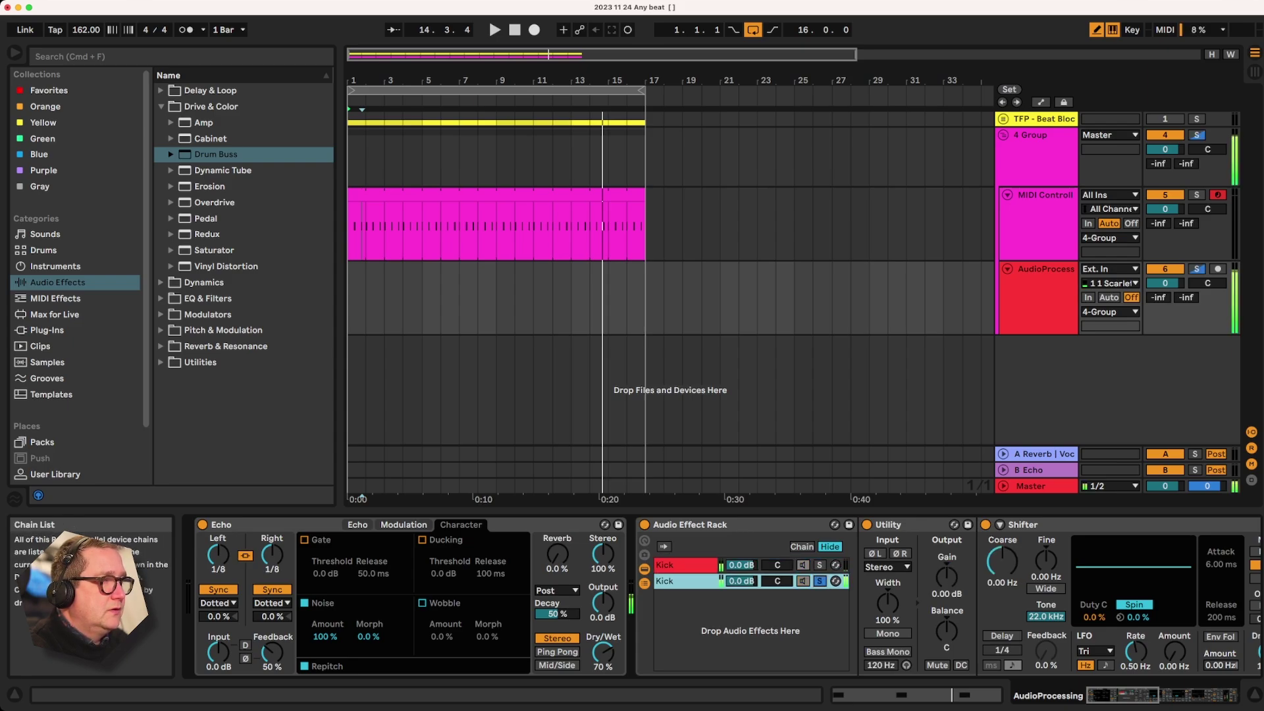
pyautogui.click(820, 581)
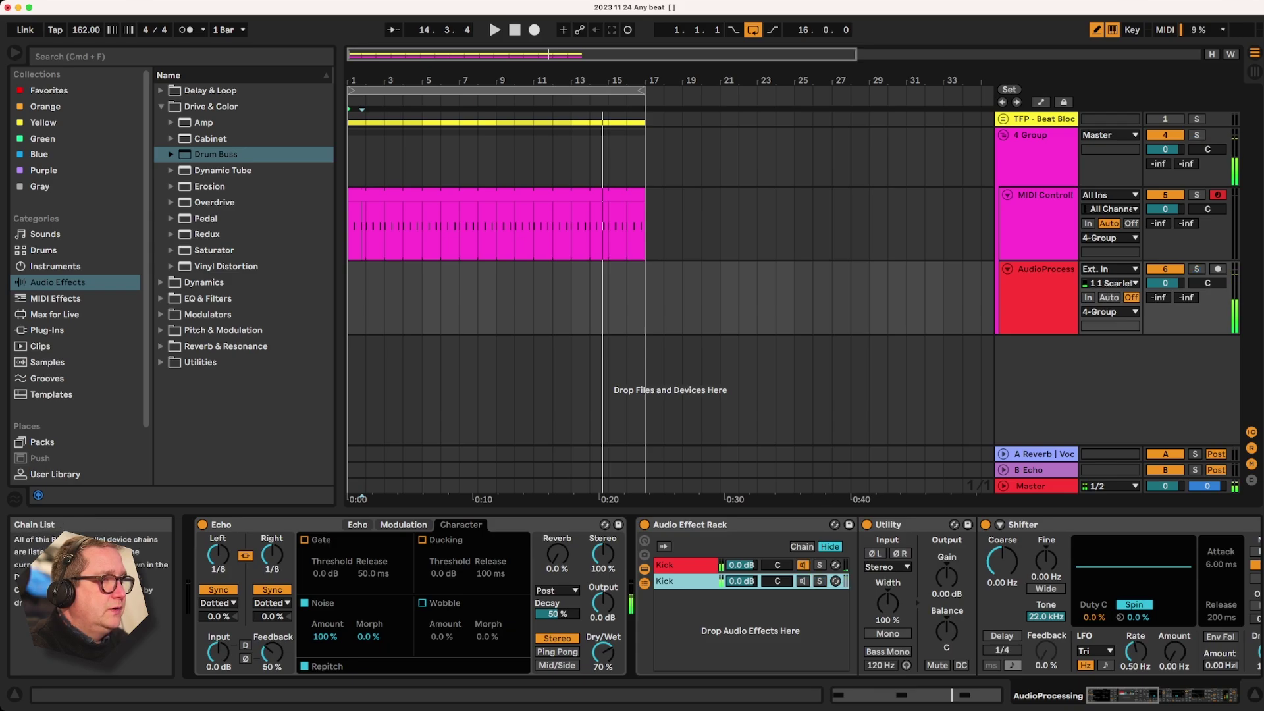
pyautogui.click(686, 565)
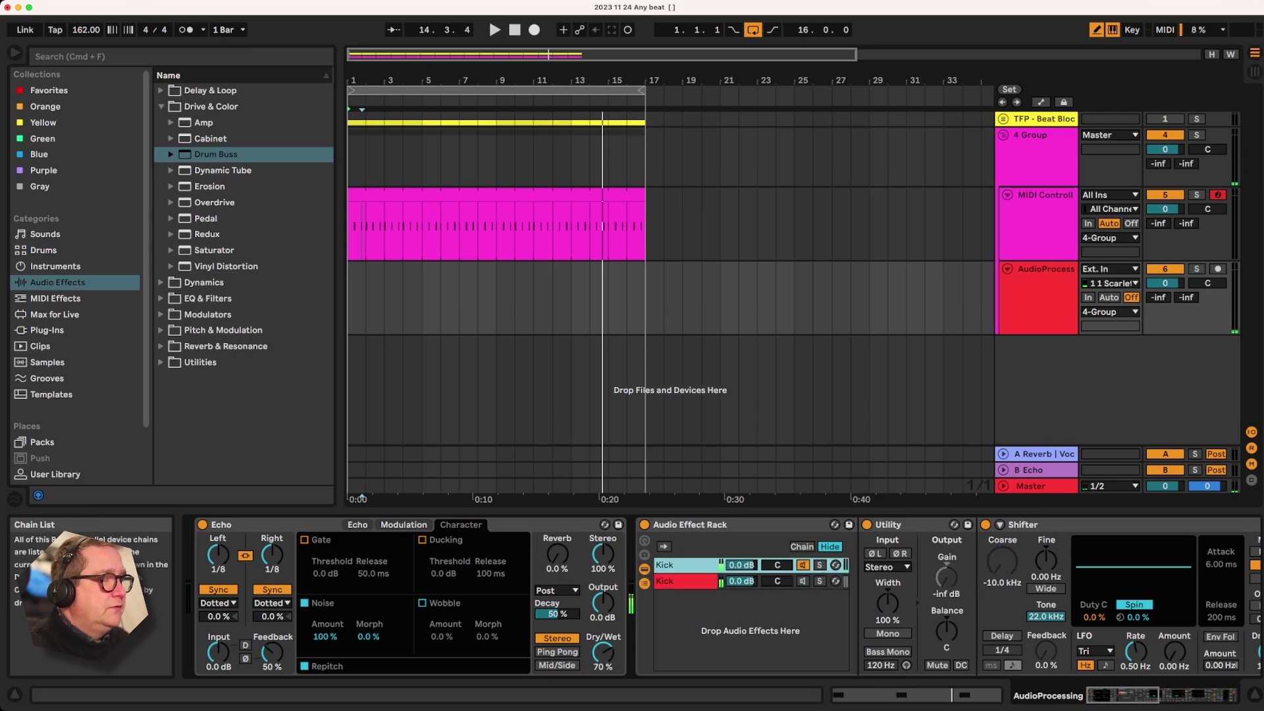
pyautogui.click(684, 581)
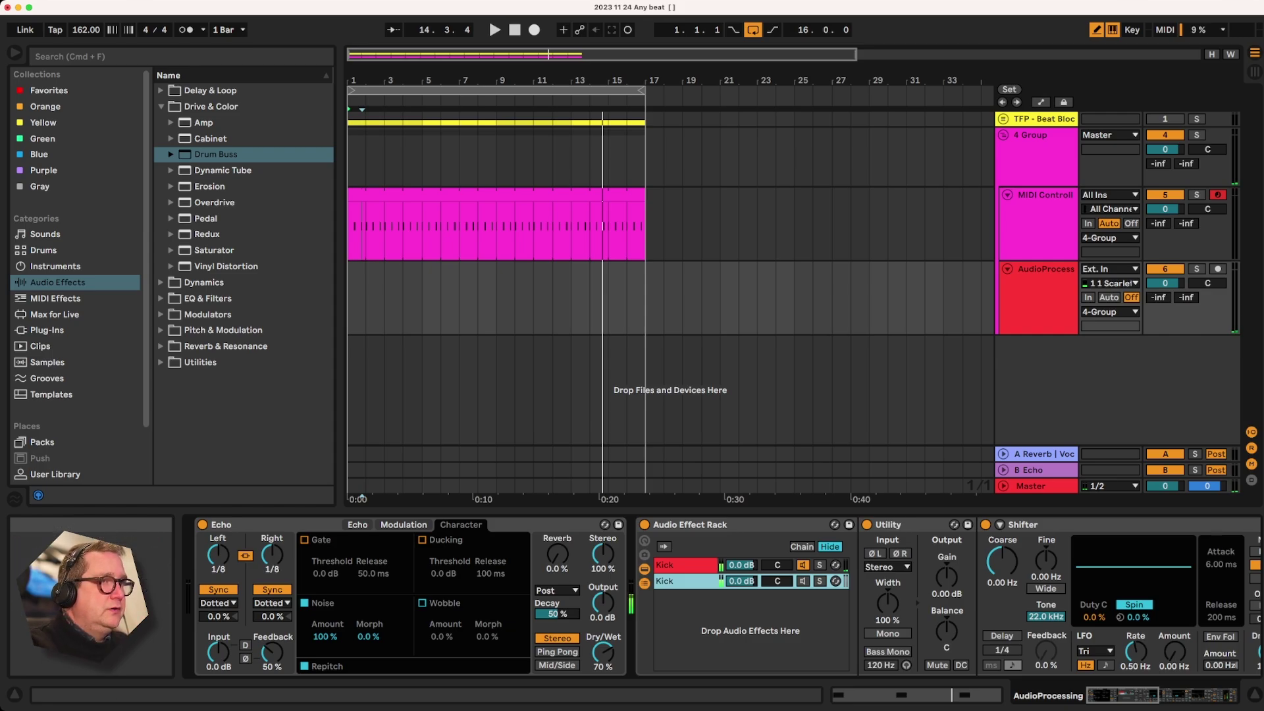
# Switch off the Echo device and rename the duplicated rack chain Snare
pyautogui.click(202, 525)
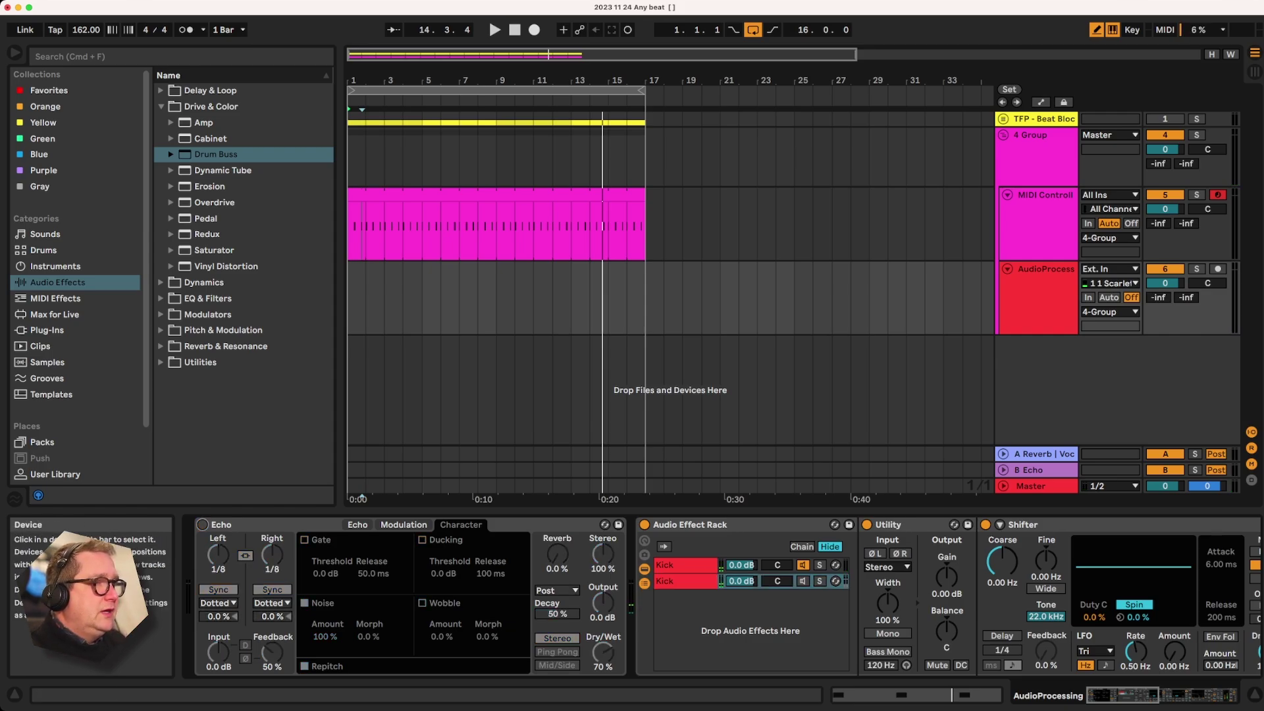
pyautogui.click(685, 565)
pyautogui.click(684, 581)
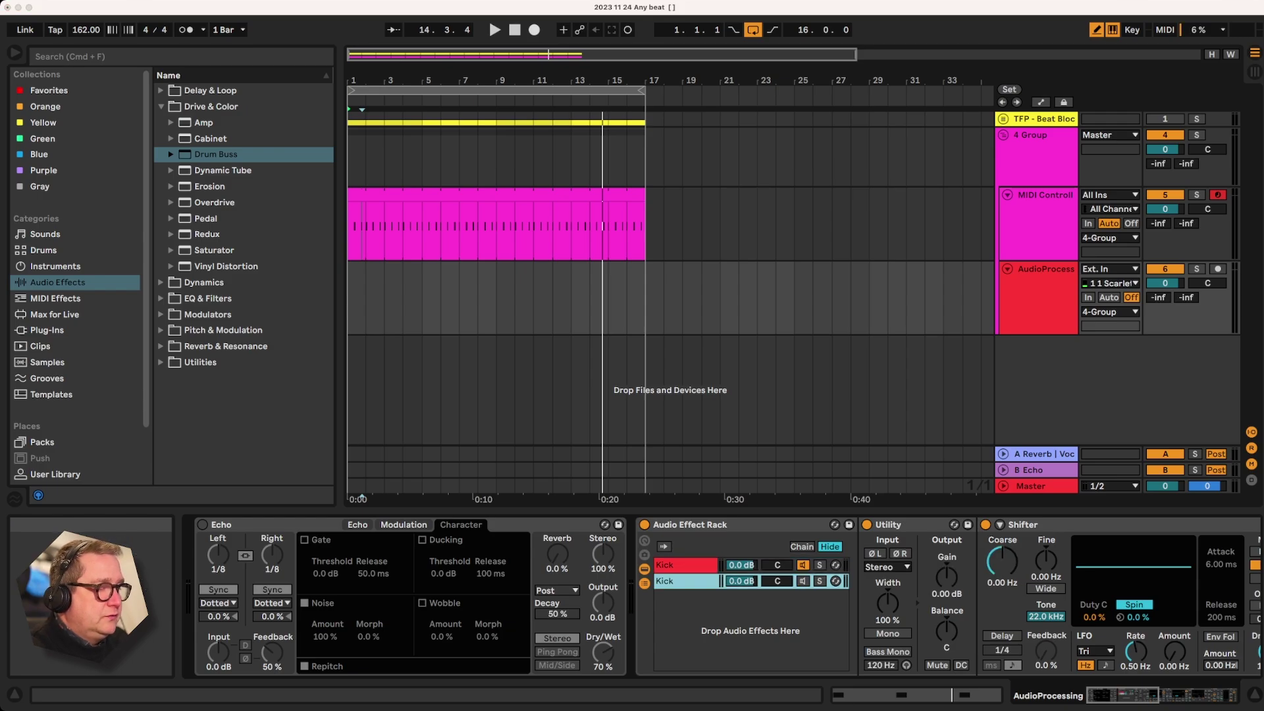
pyautogui.press('super+r')
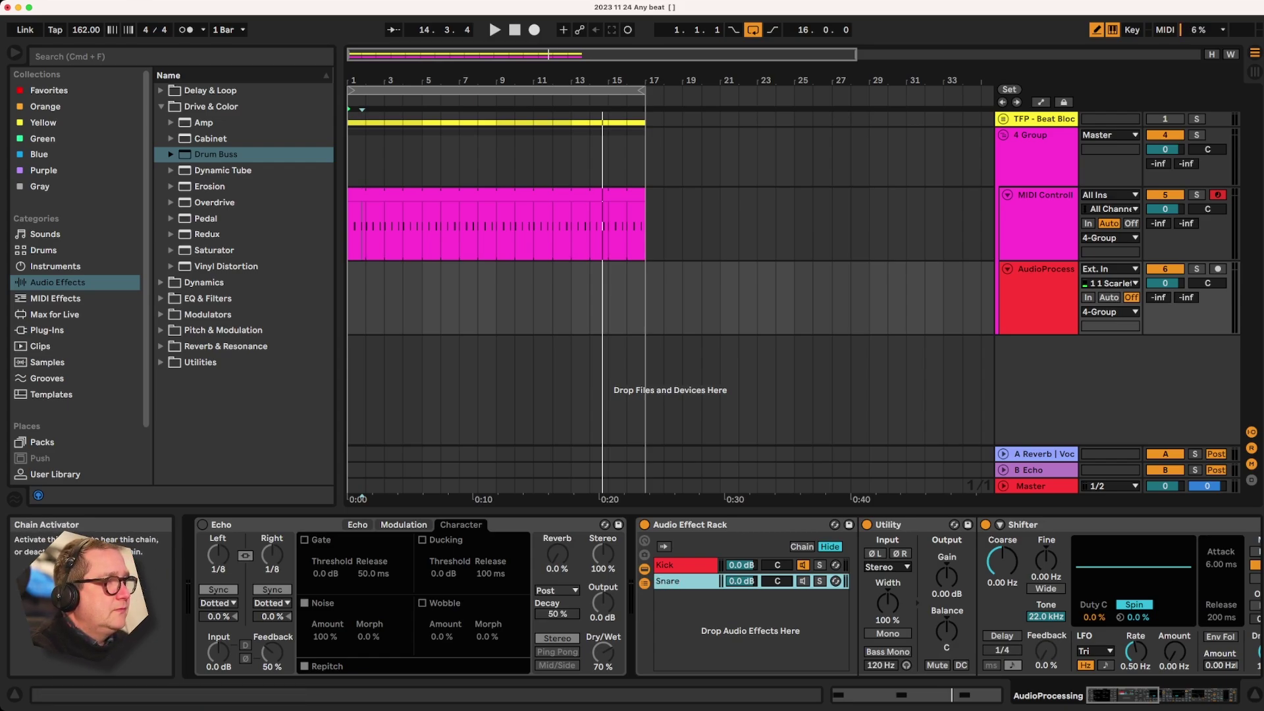
# Deactivate the Kick chain, solo the Snare chain, and switch the Echo device back on
pyautogui.click(803, 565)
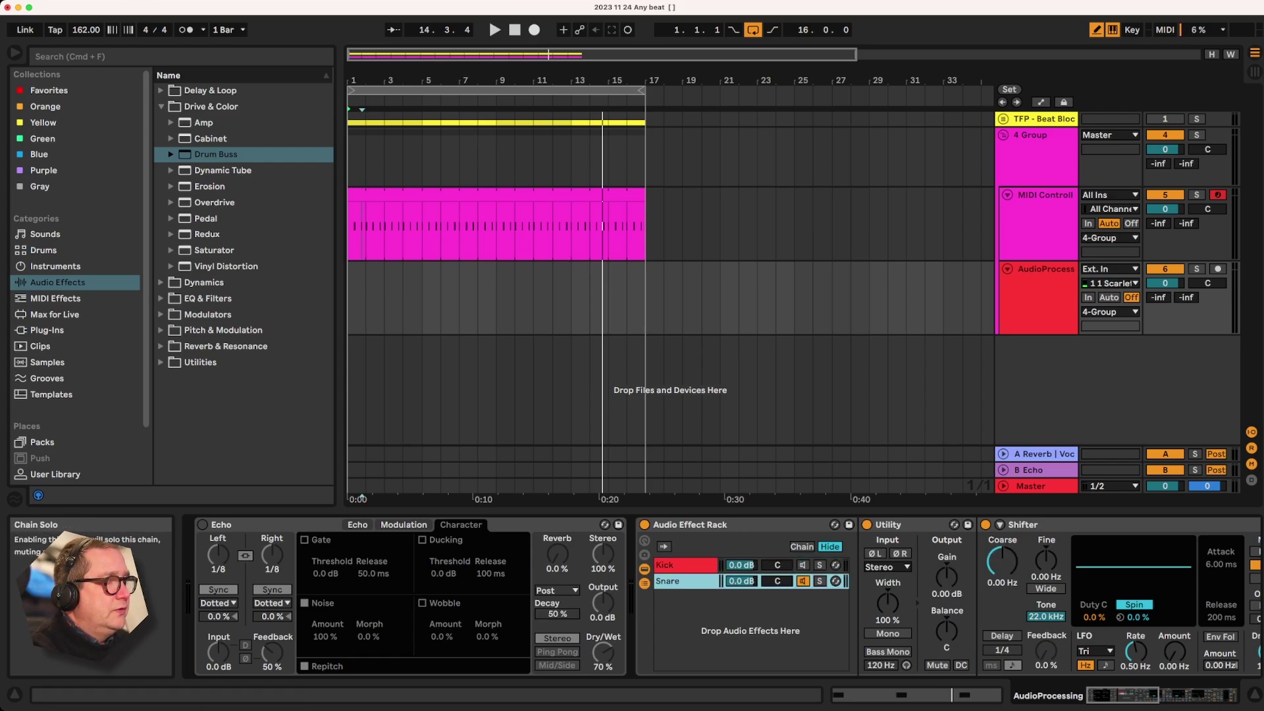
pyautogui.press('space')
pyautogui.press('space')
pyautogui.click(202, 525)
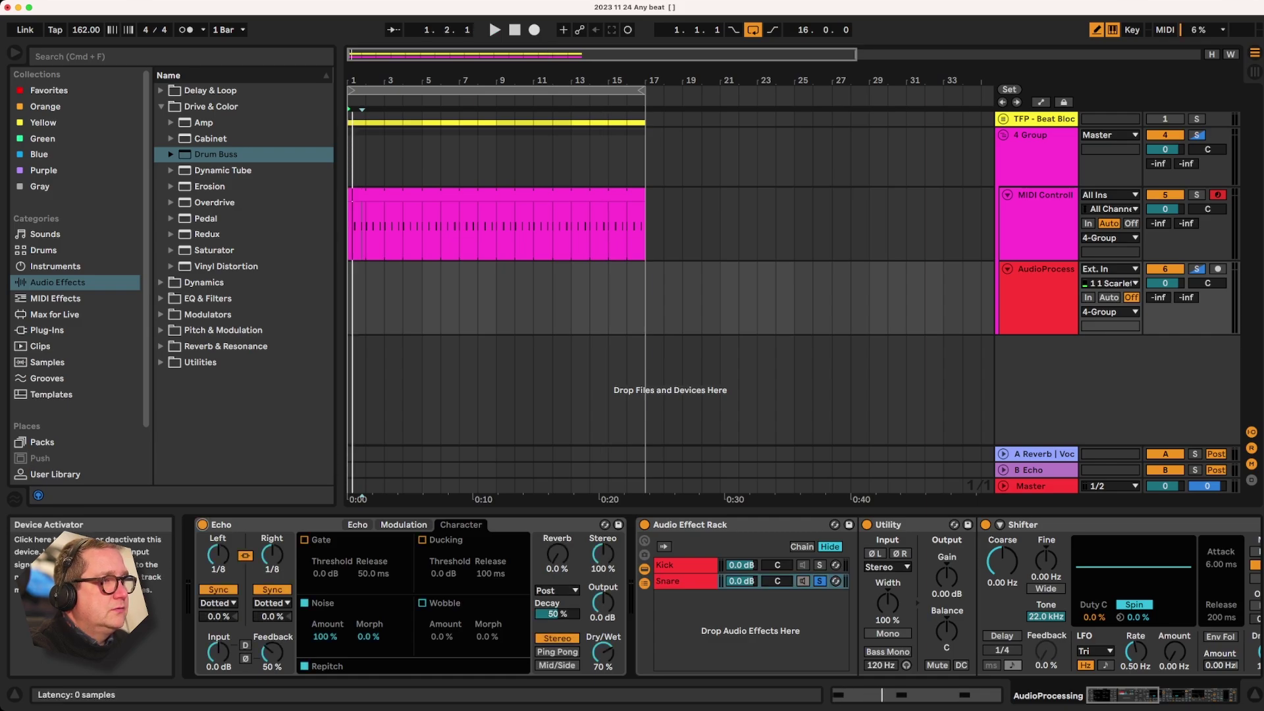
# Audition the soloed Snare chain, deactivate it and take it out of solo
pyautogui.press('space')
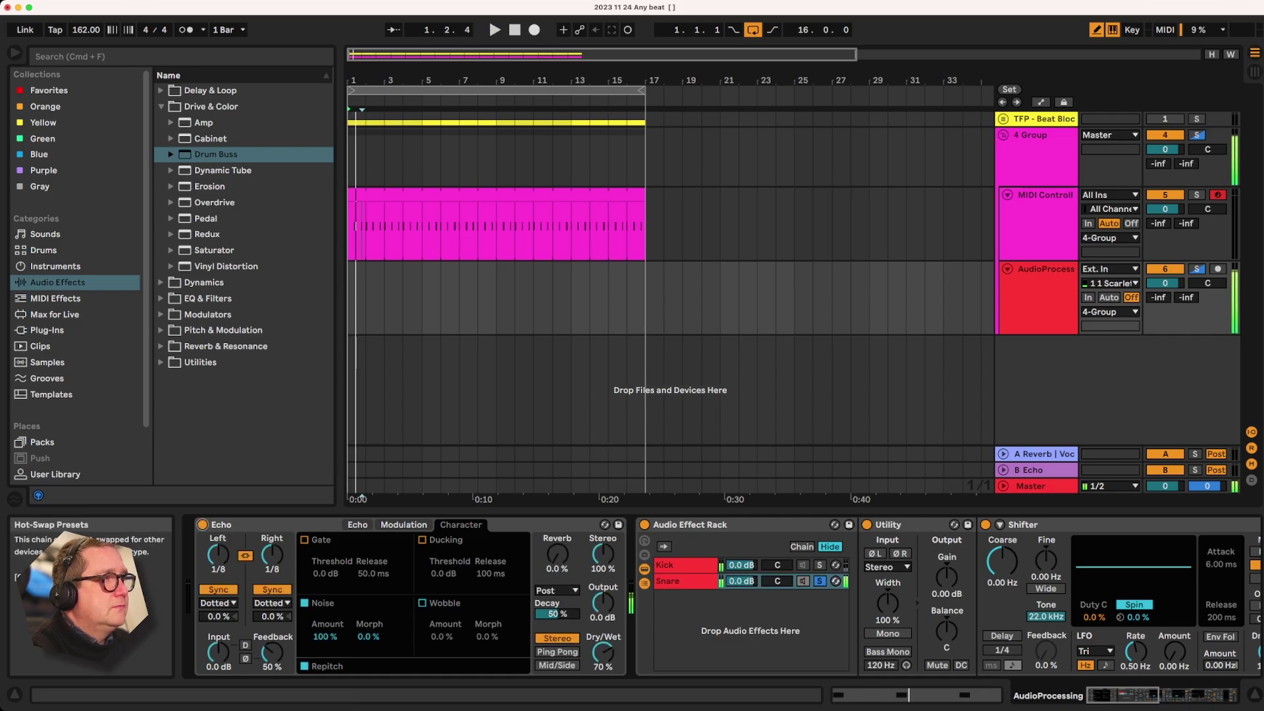
pyautogui.click(802, 581)
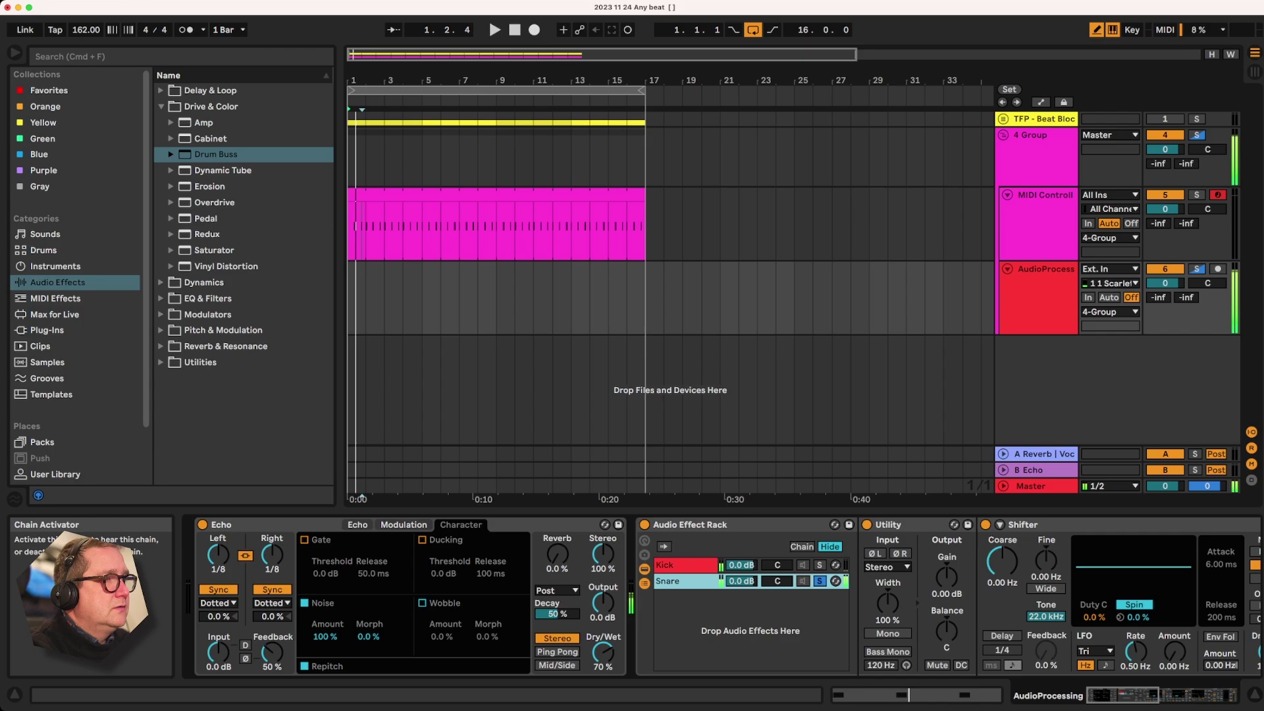
pyautogui.click(819, 580)
# Copy the C1 pad holding Volume Decay and Pitch to the D1 pad in the MIDI Controller track's Drum Rack
pyautogui.click(1042, 214)
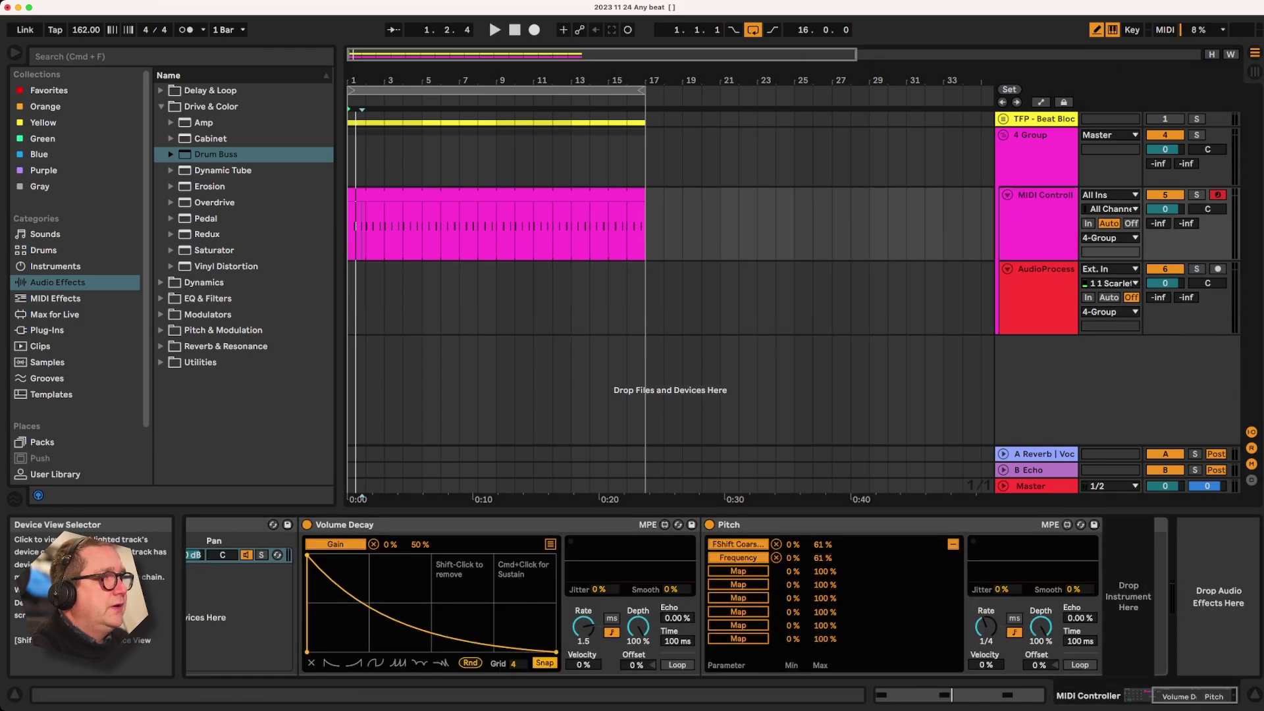
pyautogui.click(1037, 223)
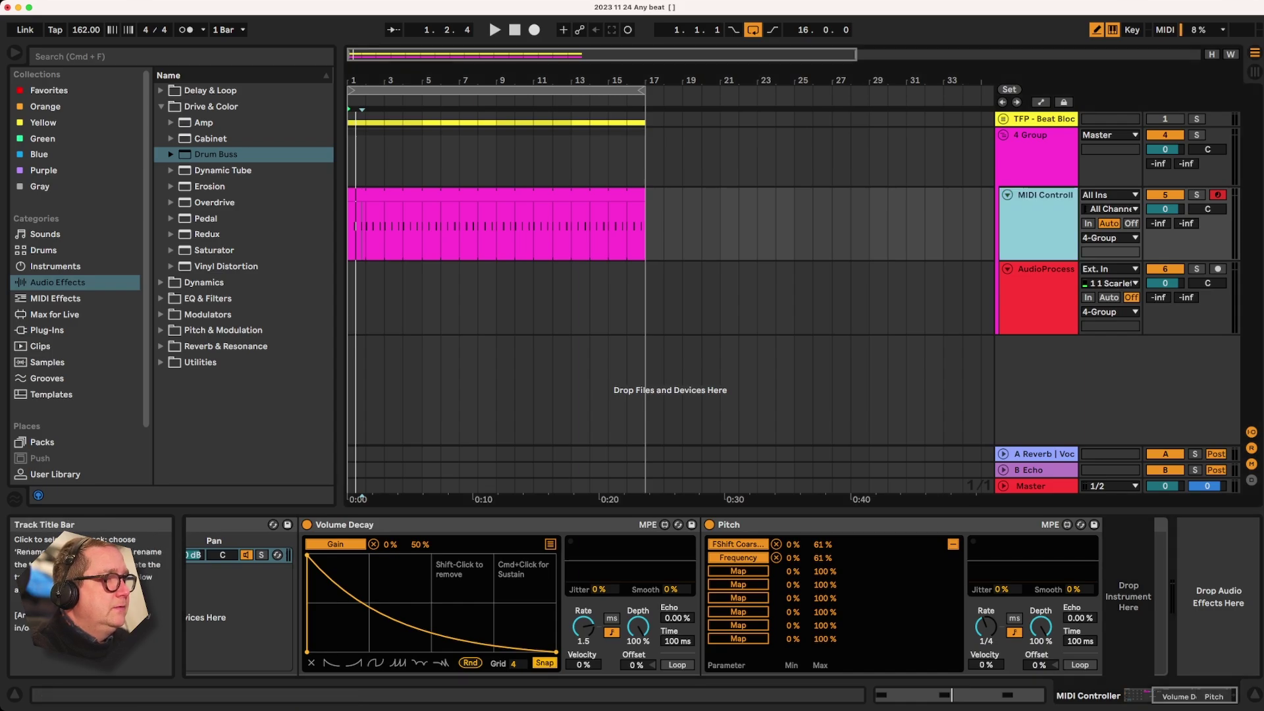
pyautogui.click(1139, 696)
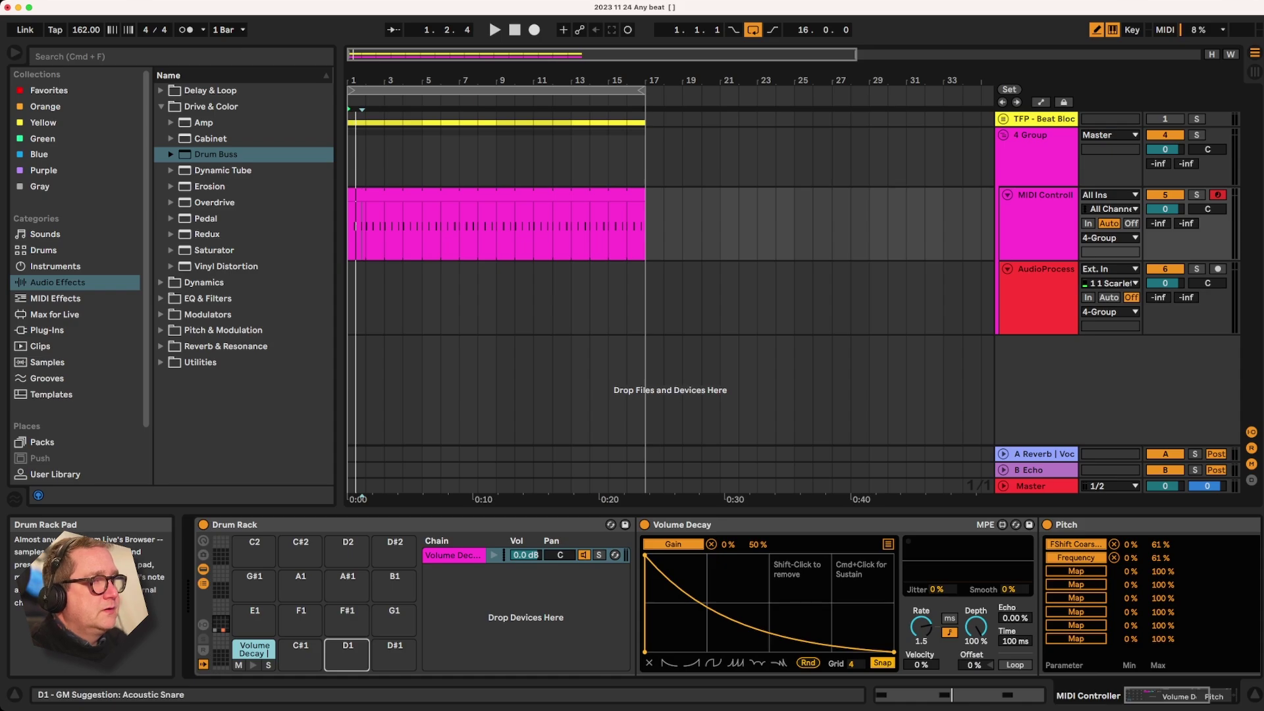
pyautogui.moveTo(356, 655); pyautogui.dragTo(361, 655)
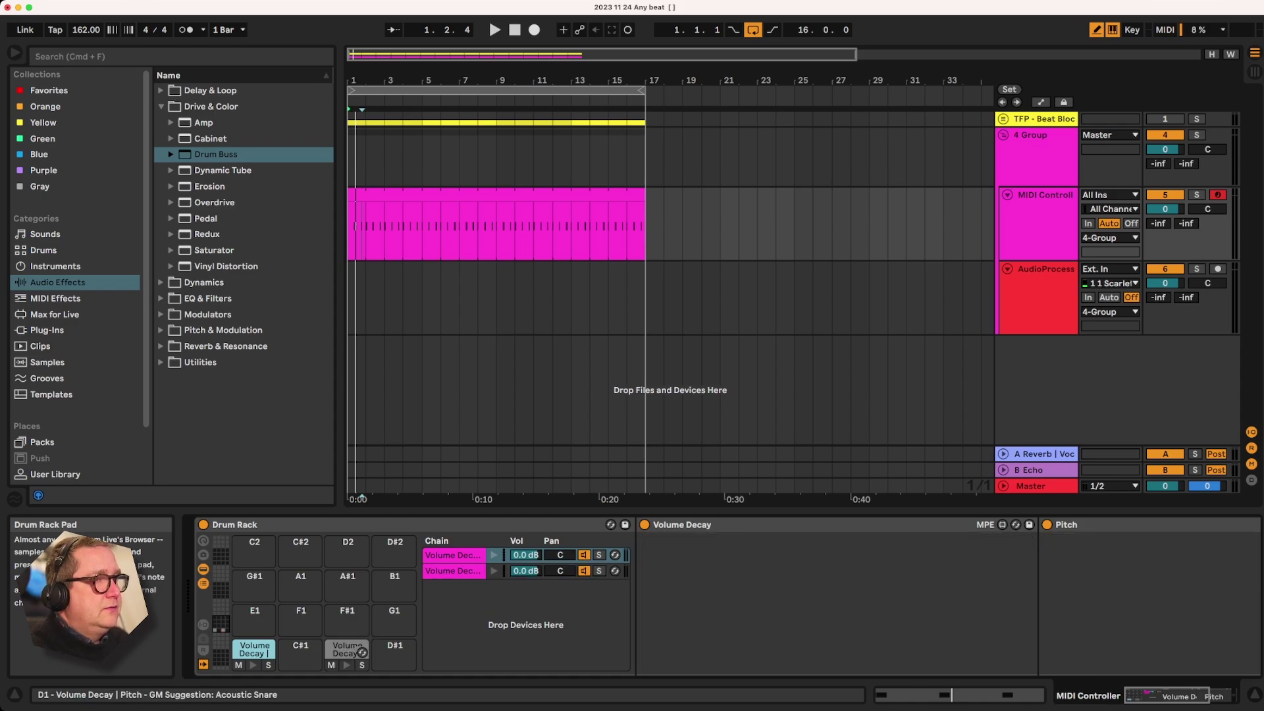
# Rename the Drum Rack's C1 pad as Kick
pyautogui.click(263, 650)
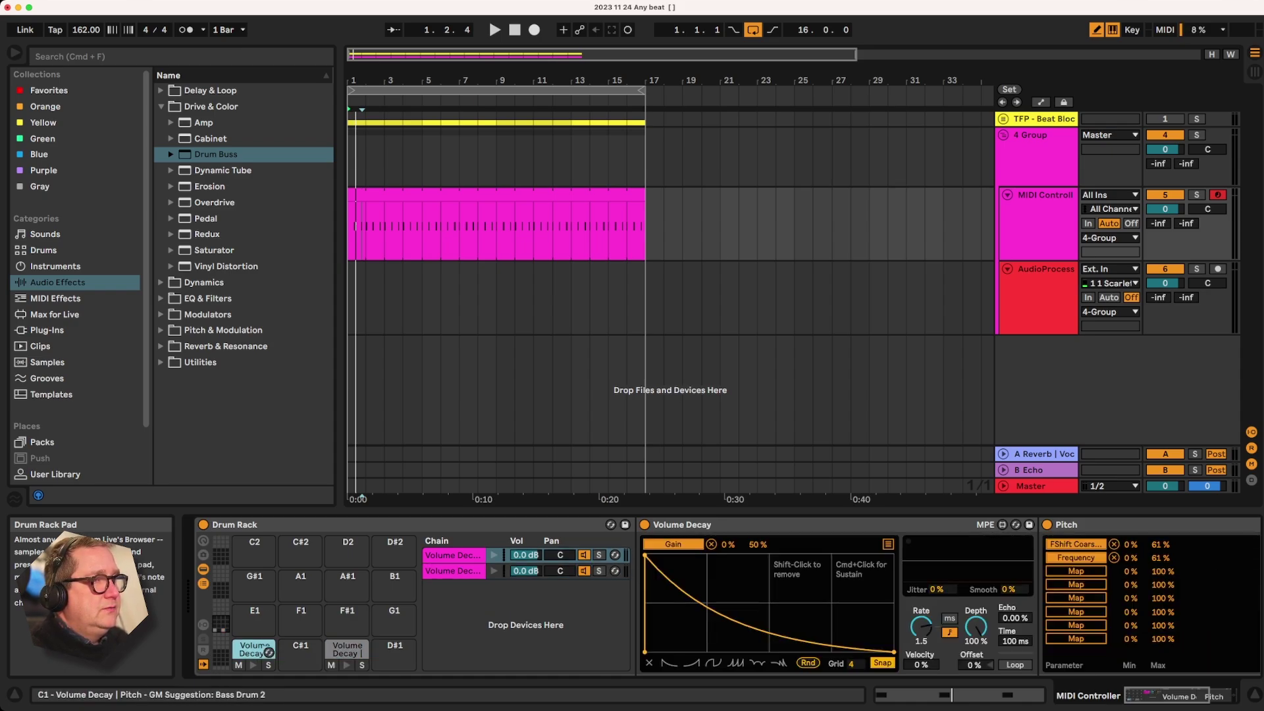
pyautogui.press('super+r')
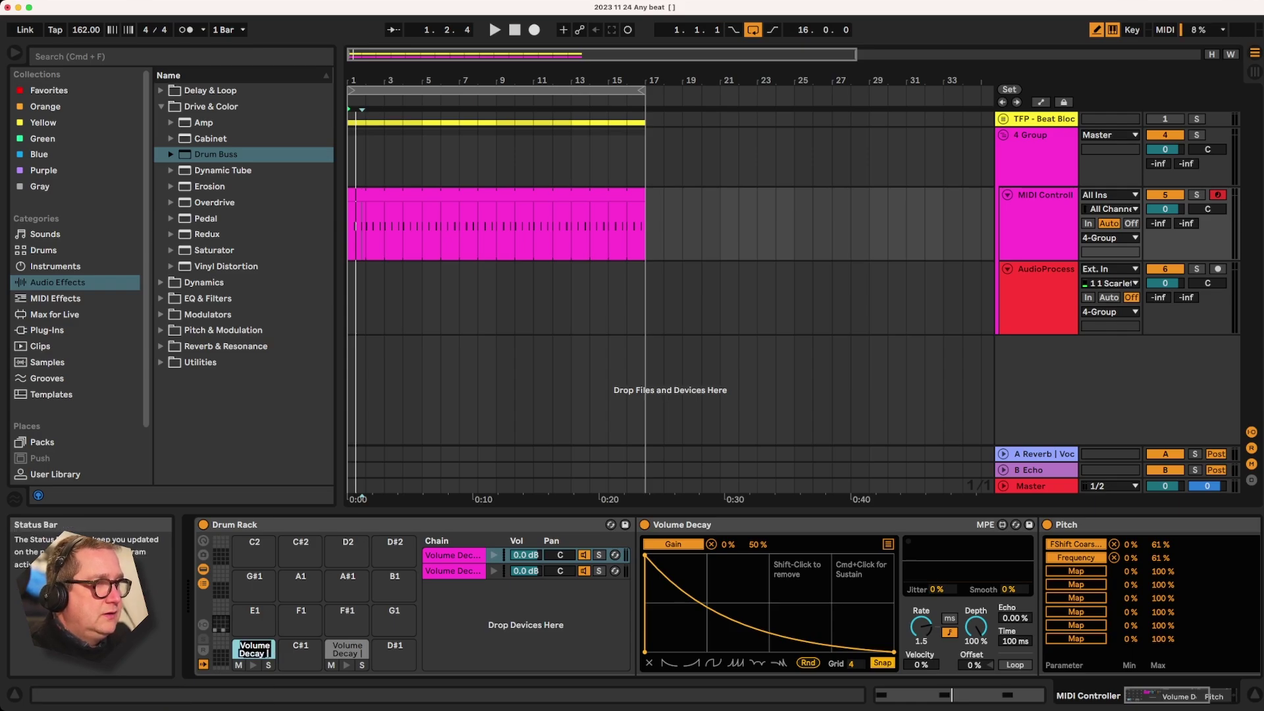
pyautogui.write('Kick')
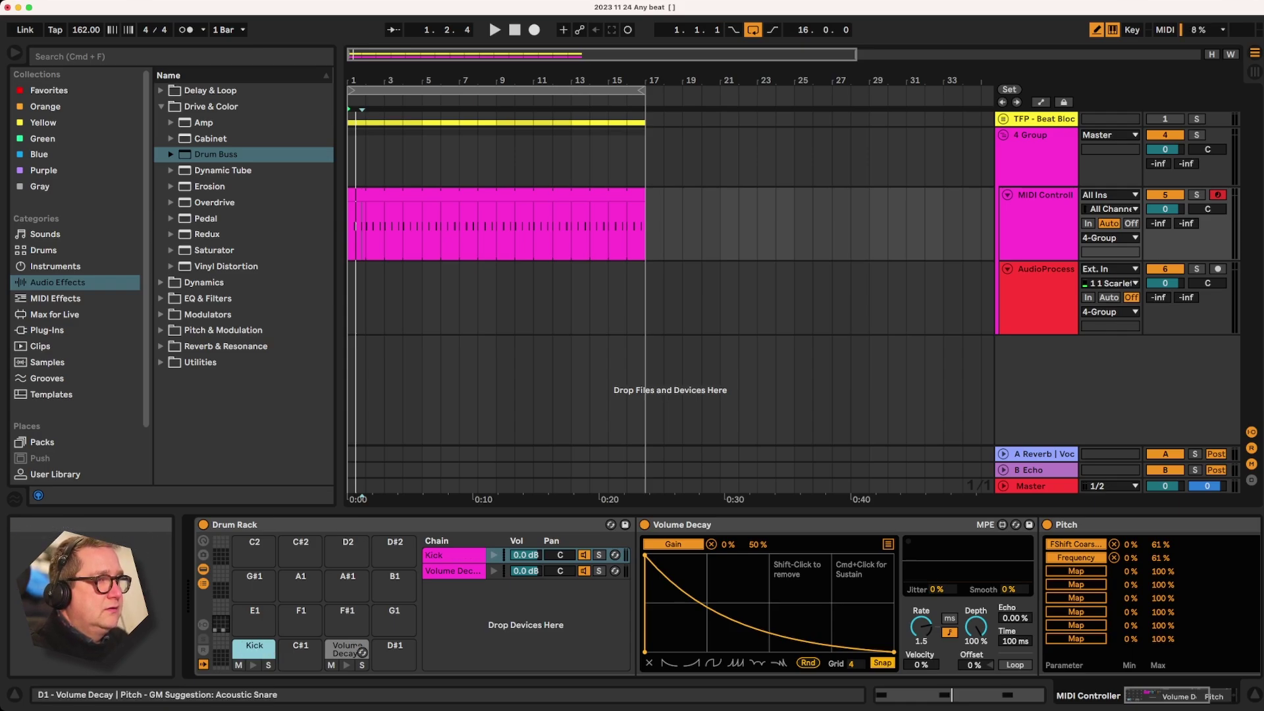
# Rename the Drum Rack's D1 pad as Snare
pyautogui.click(347, 649)
pyautogui.press('super+r')
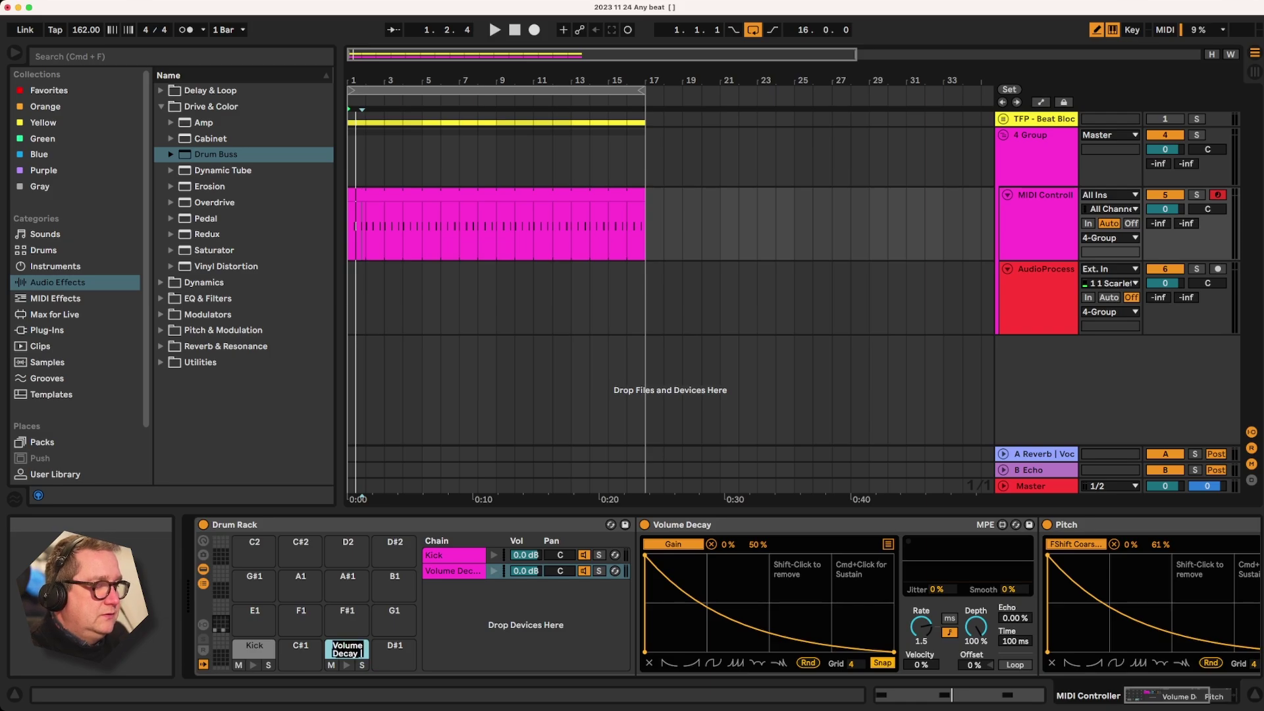
pyautogui.write('Snare')
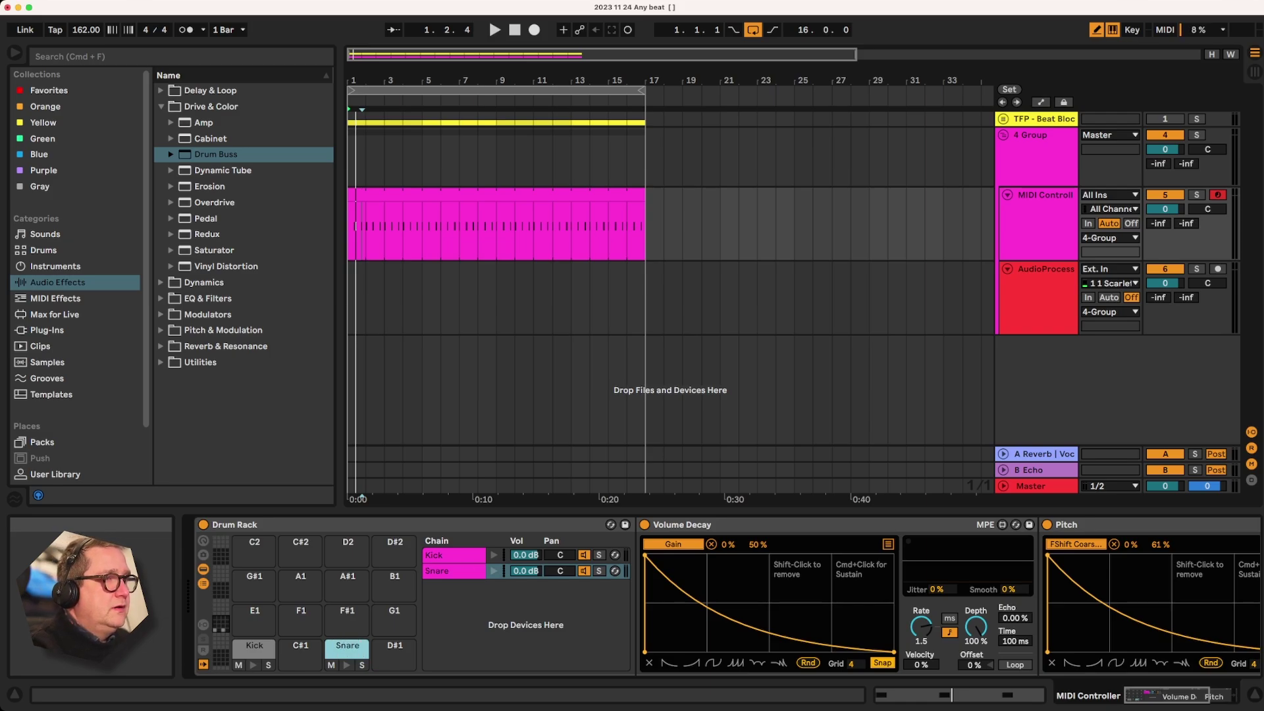
# Clear the Gain mapping from the Snare pad's Volume Decay and the FShift Coarse mapping from its Pitch device
pyautogui.click(453, 571)
pyautogui.click(453, 555)
pyautogui.click(453, 571)
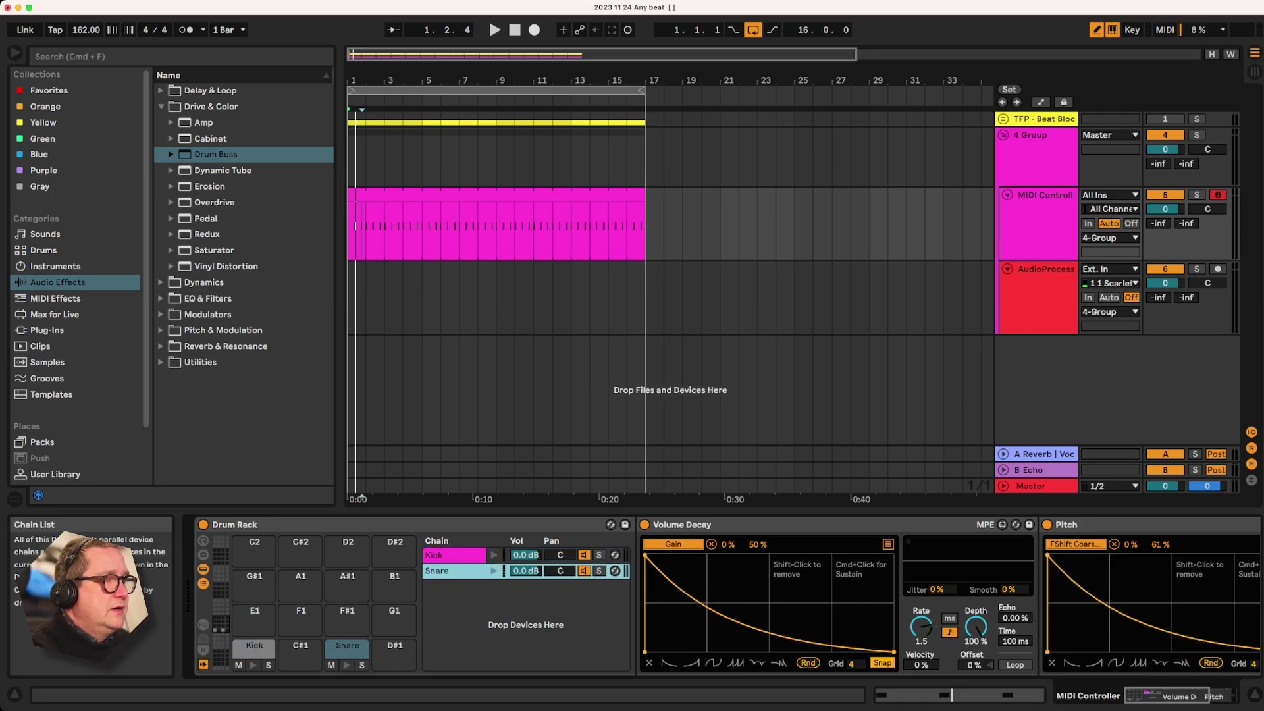
pyautogui.click(711, 545)
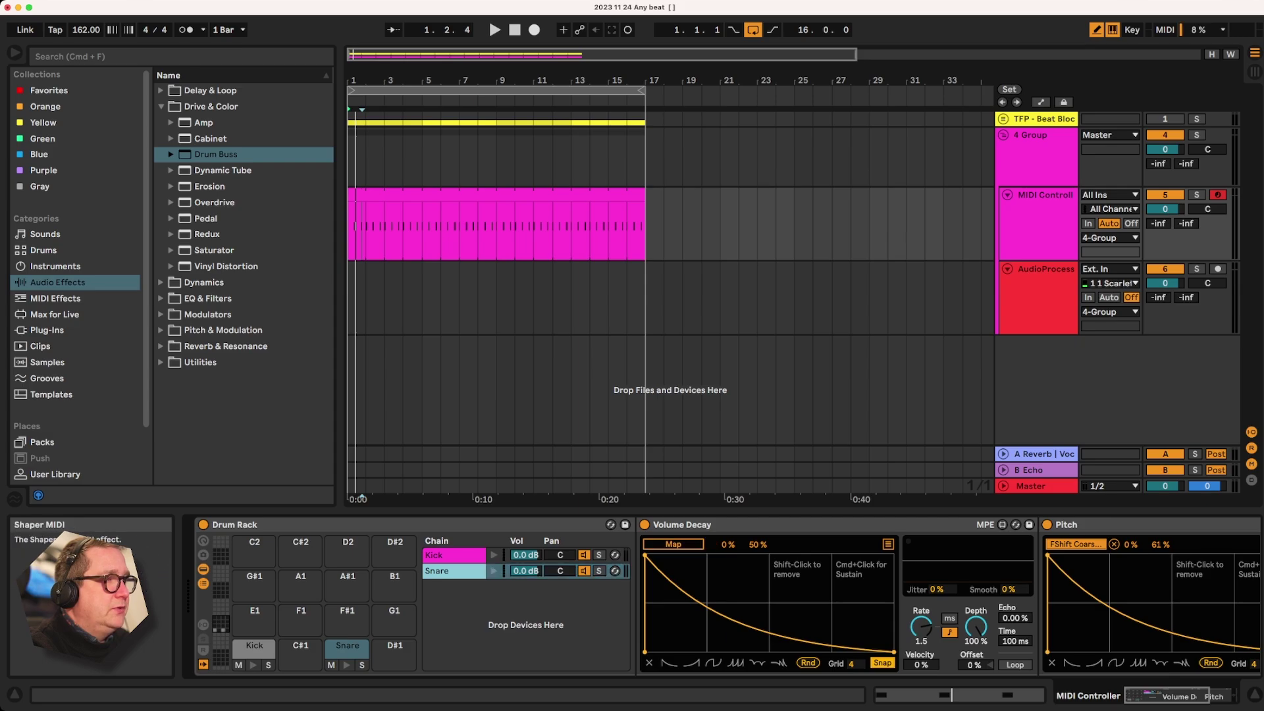
pyautogui.click(1114, 545)
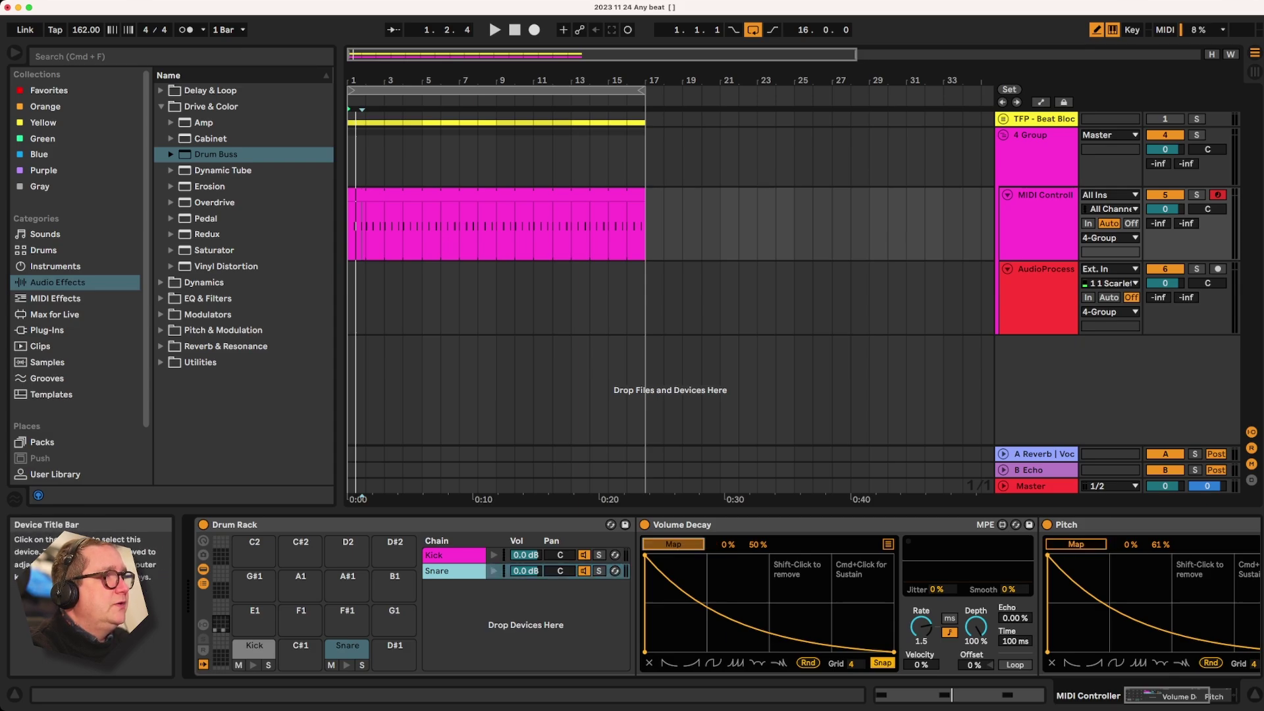
# Map the Snare pad's Volume Decay to the Gain of the Utility in AudioProcessing's Snare chain
pyautogui.click(1040, 224)
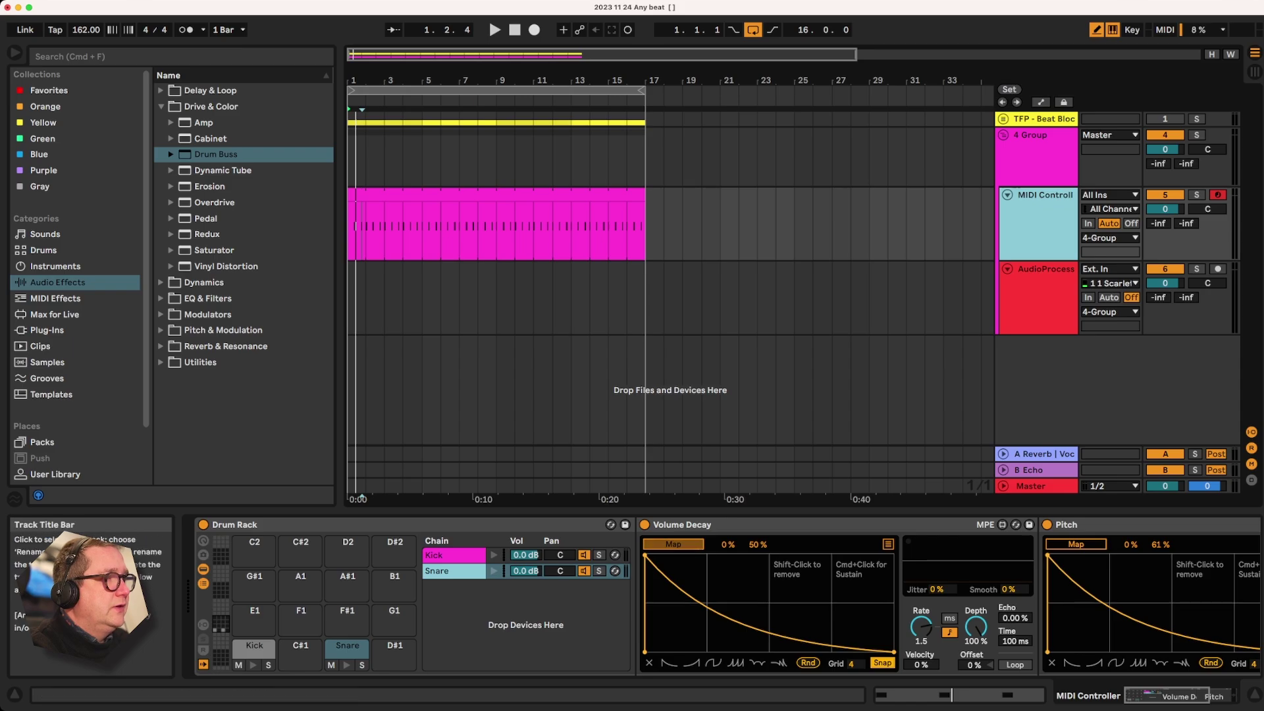
pyautogui.click(1038, 296)
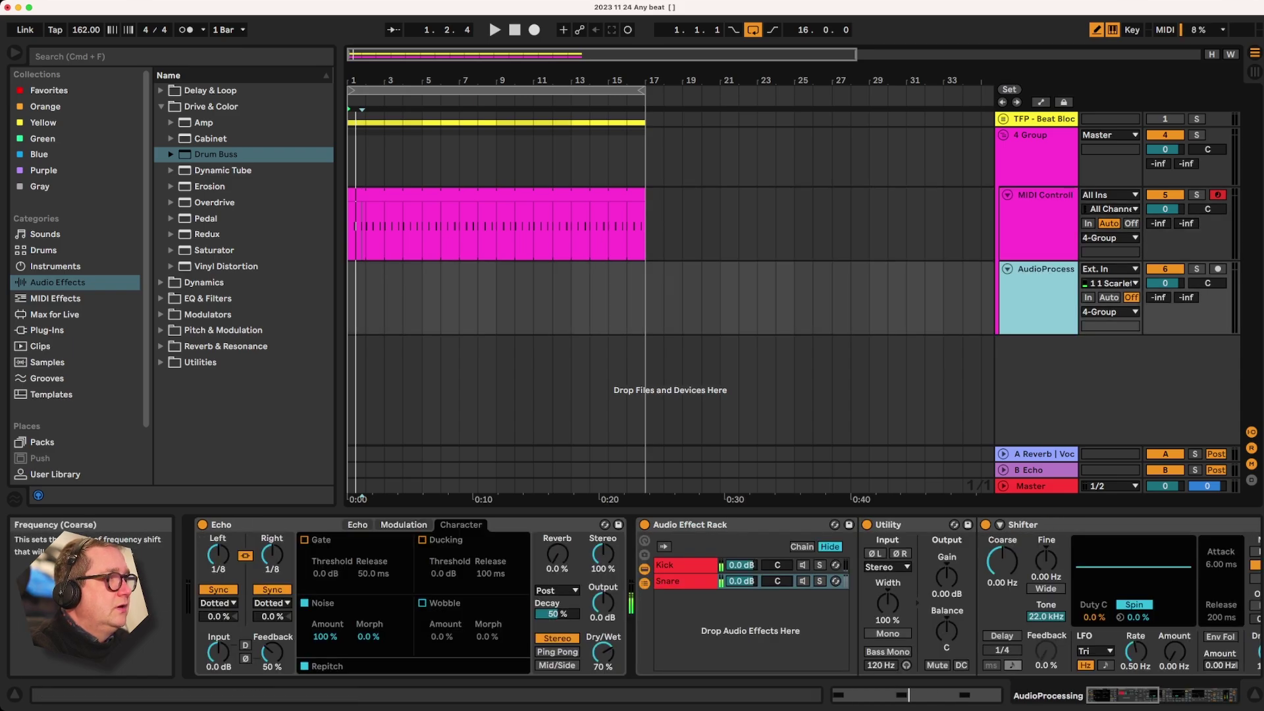
pyautogui.click(1040, 224)
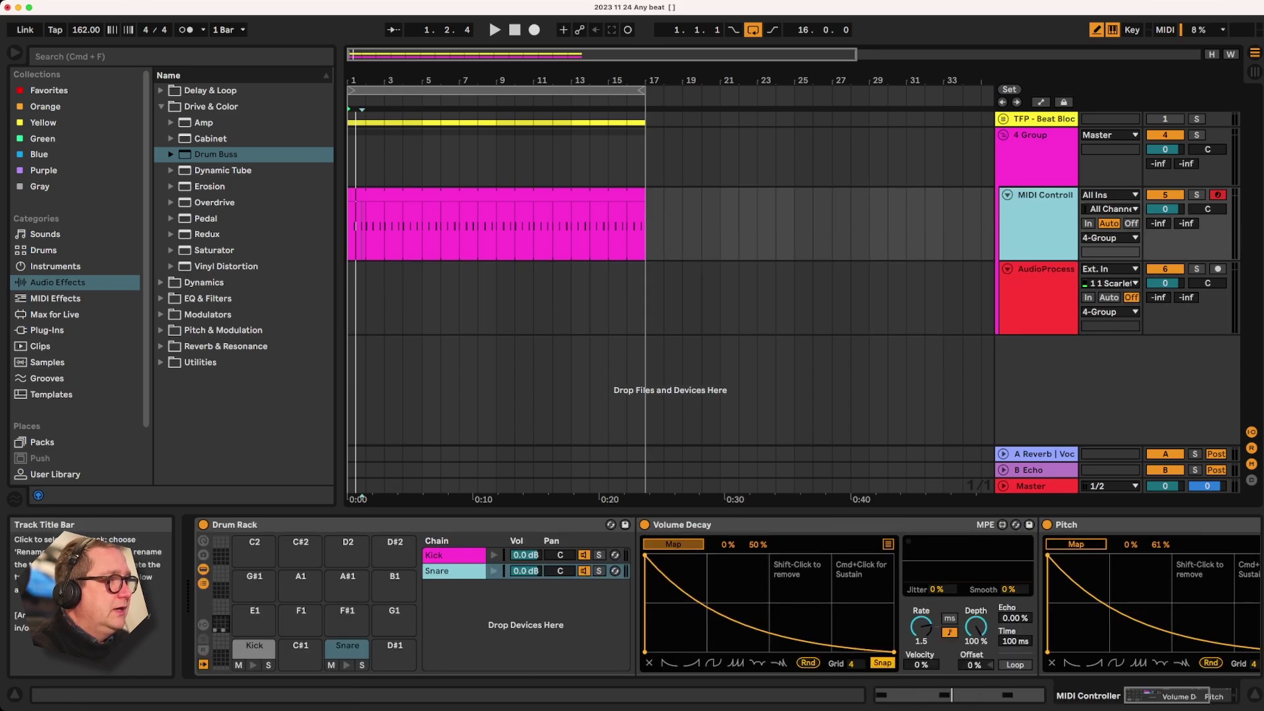
pyautogui.click(1040, 296)
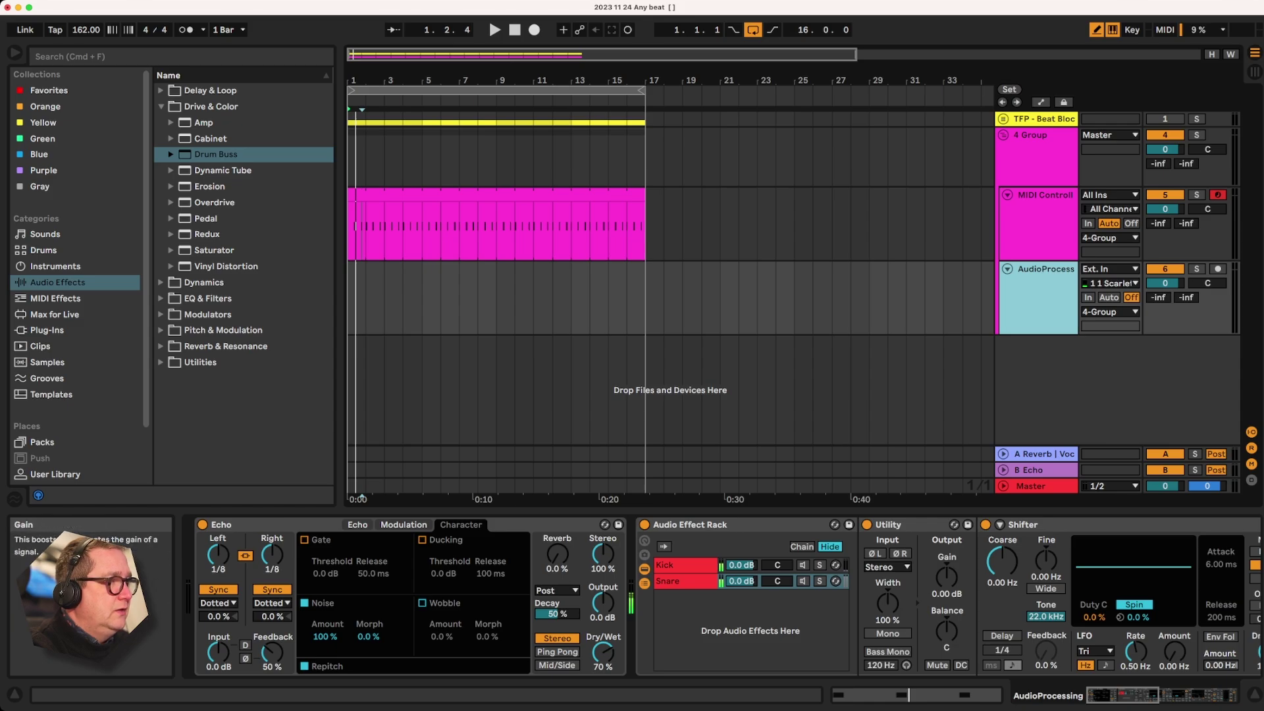
pyautogui.moveTo(946, 577); pyautogui.dragTo(946, 652)
pyautogui.click(1039, 224)
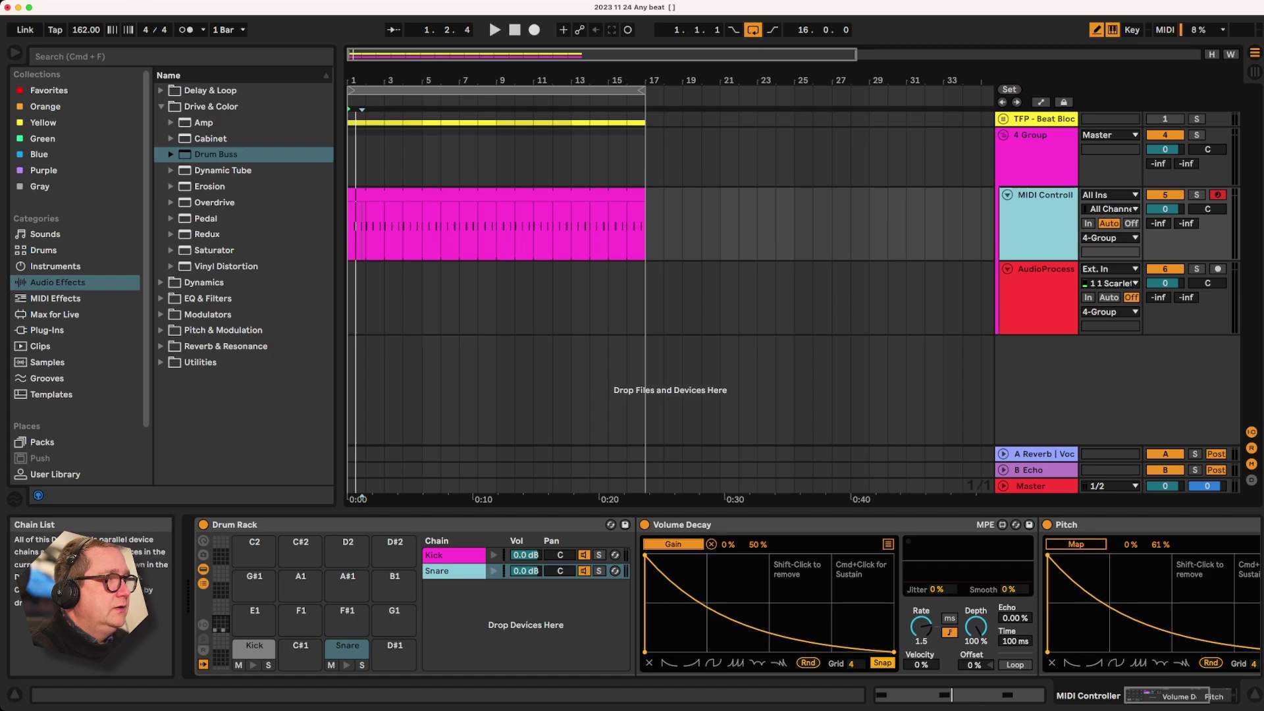
# Map the Snare pad's Pitch device to the Coarse frequency of the first Shifter in the Snare chain
pyautogui.click(1075, 544)
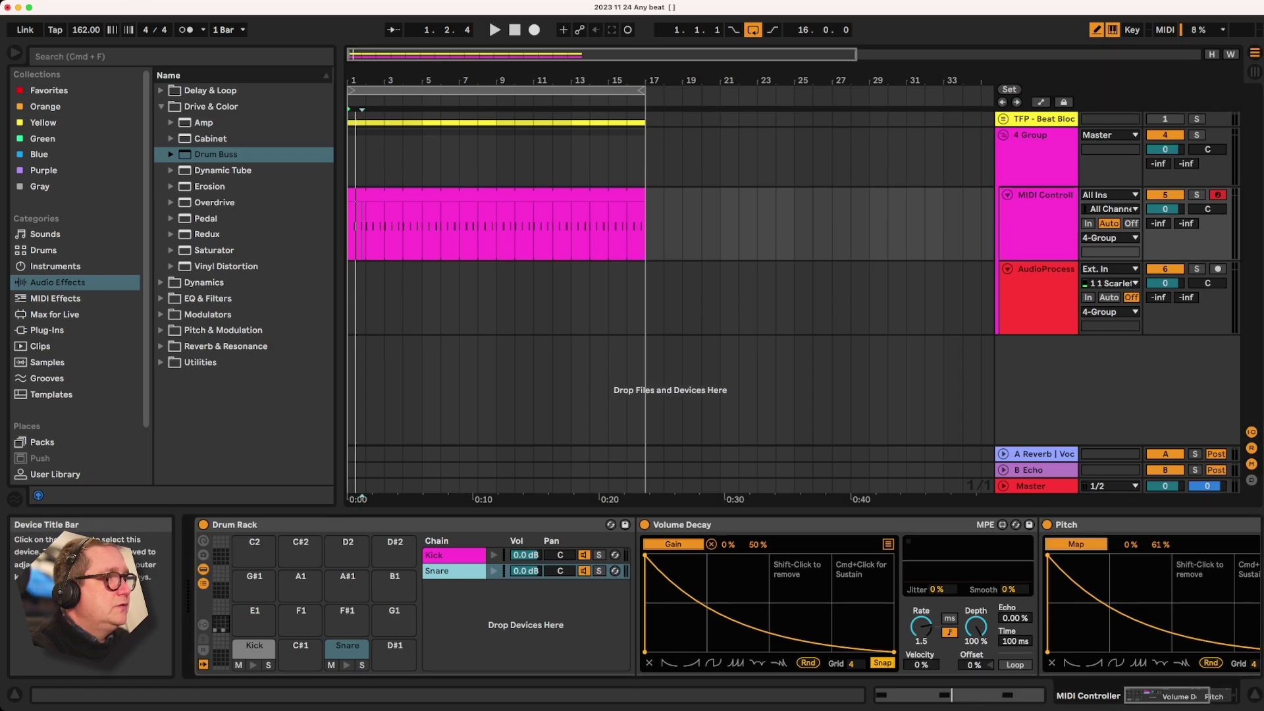
pyautogui.click(1041, 297)
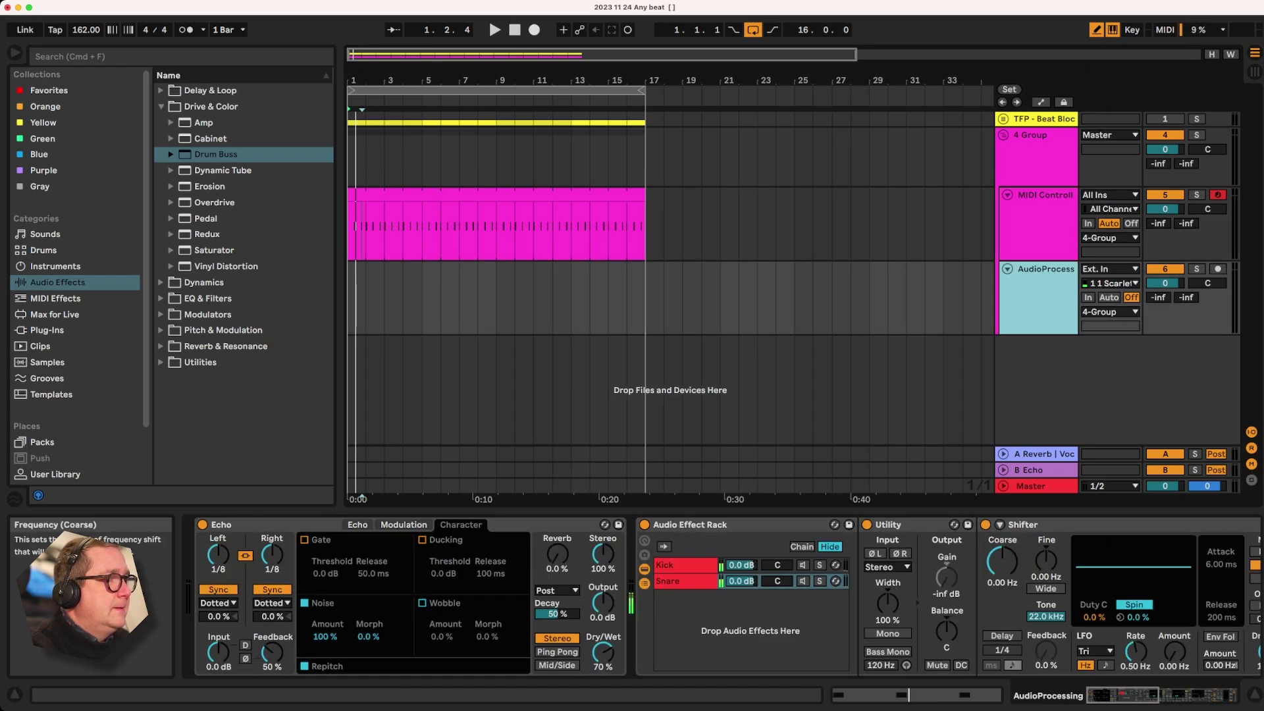
pyautogui.moveTo(1001, 562); pyautogui.dragTo(1002, 638)
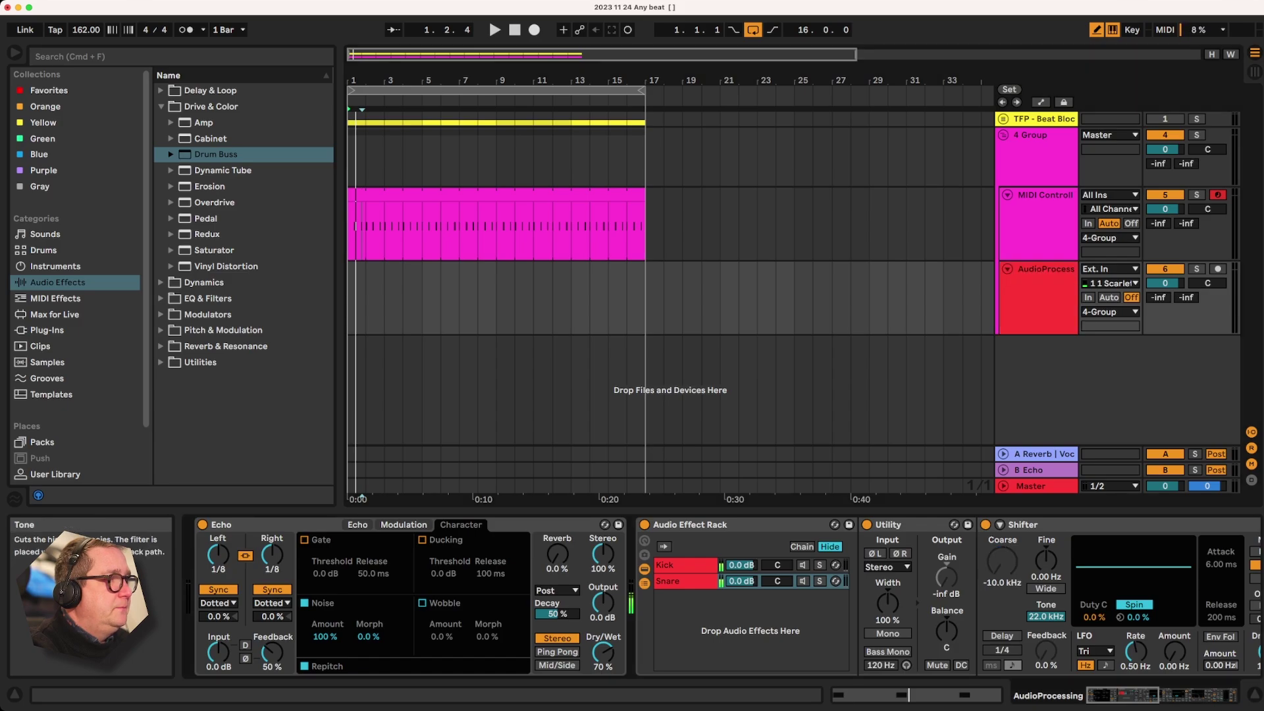
pyautogui.moveTo(1121, 695); pyautogui.dragTo(1153, 694)
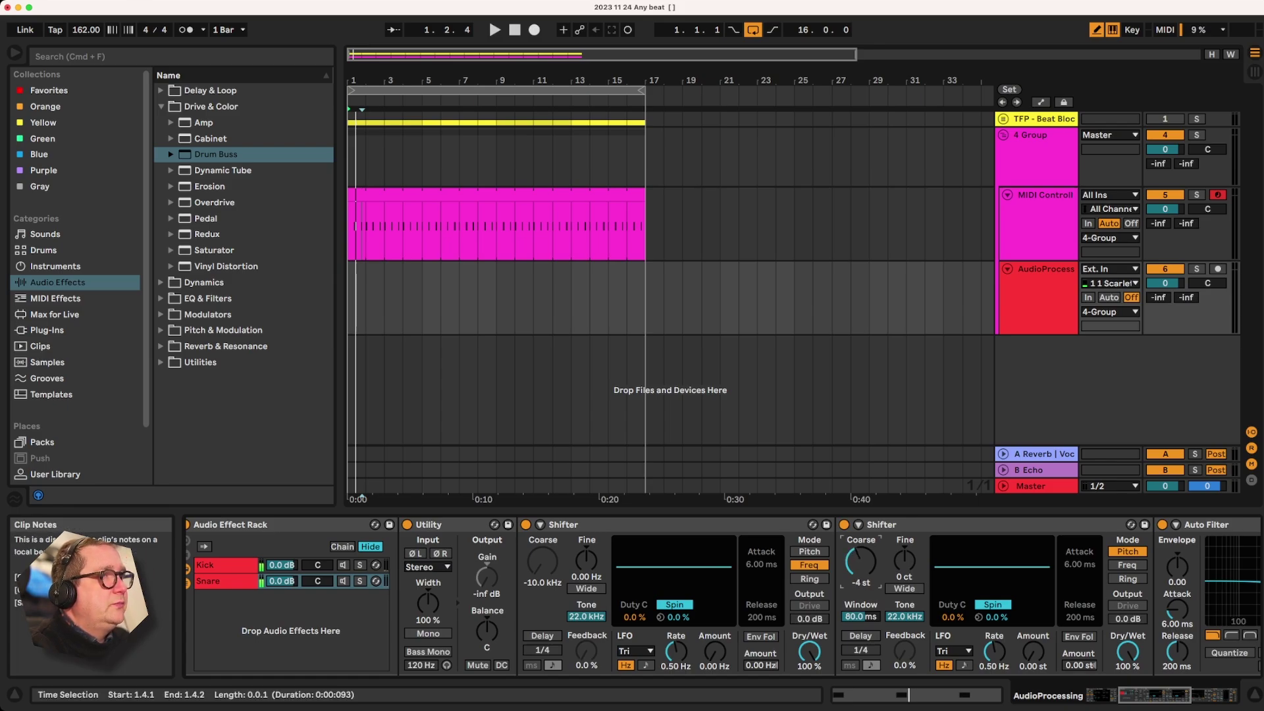
# Add a 1/16 Snare note at 1.2 in the MIDI Controller track's clip
pyautogui.doubleClick(560, 195)
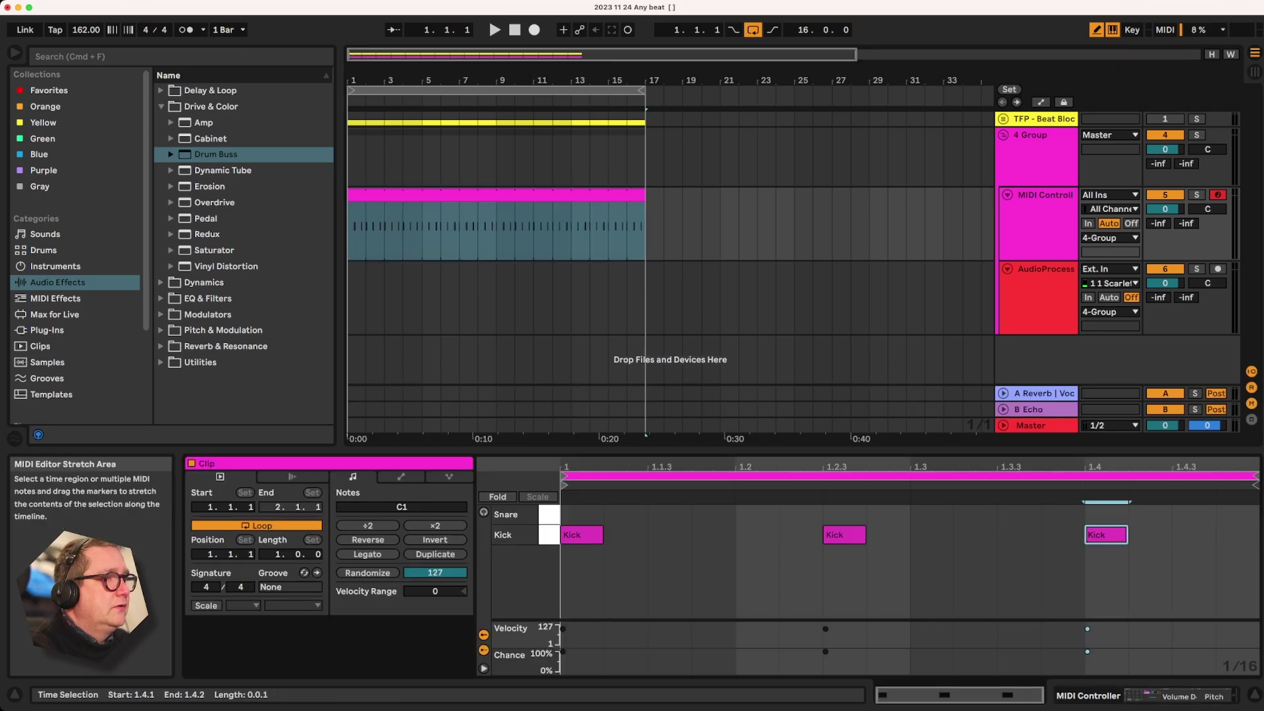
pyautogui.click(757, 514)
pyautogui.press('space')
pyautogui.press('space')
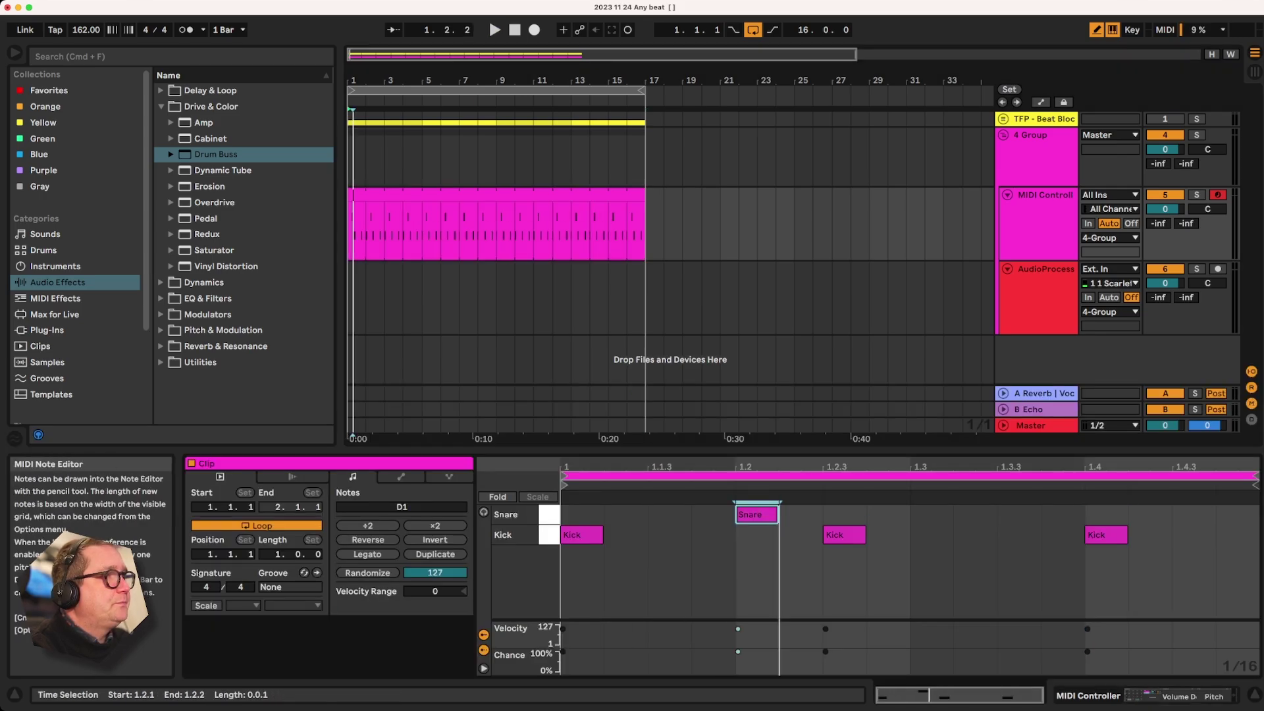
# Activate the Snare chain in AudioProcessing's Audio Effect Rack and audition the beat
pyautogui.click(1040, 280)
pyautogui.click(1040, 217)
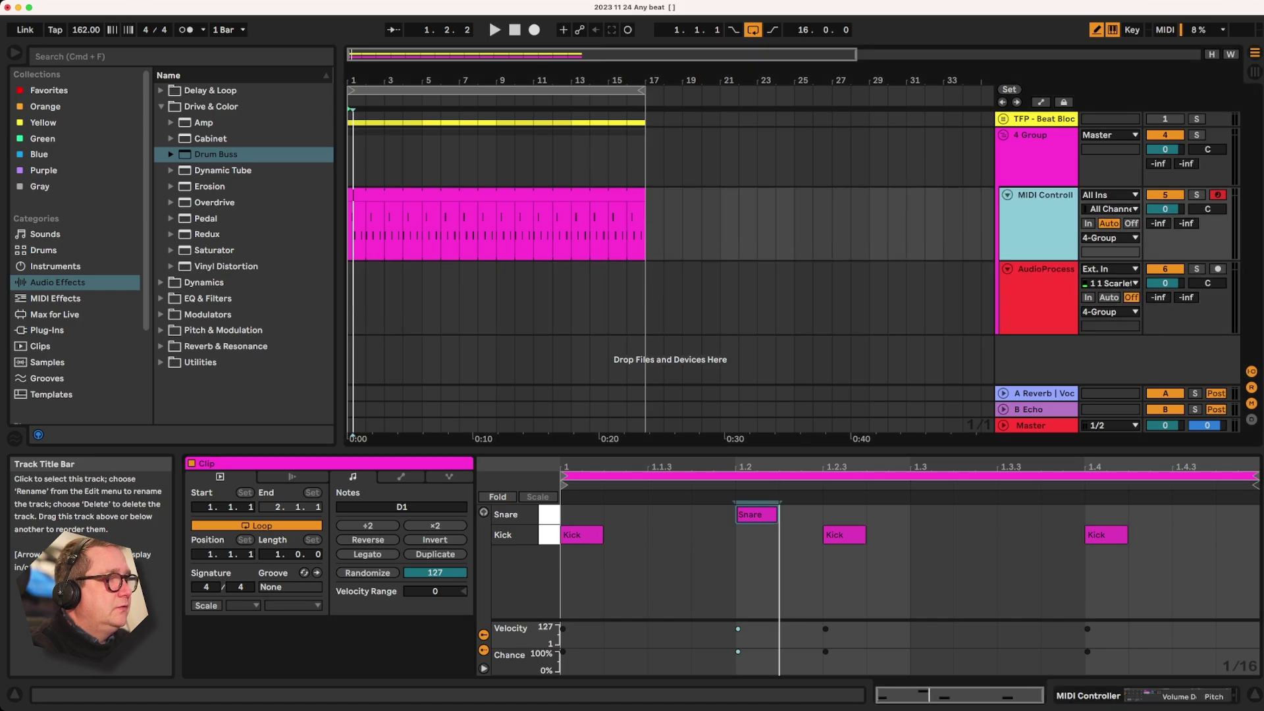
pyautogui.click(1040, 287)
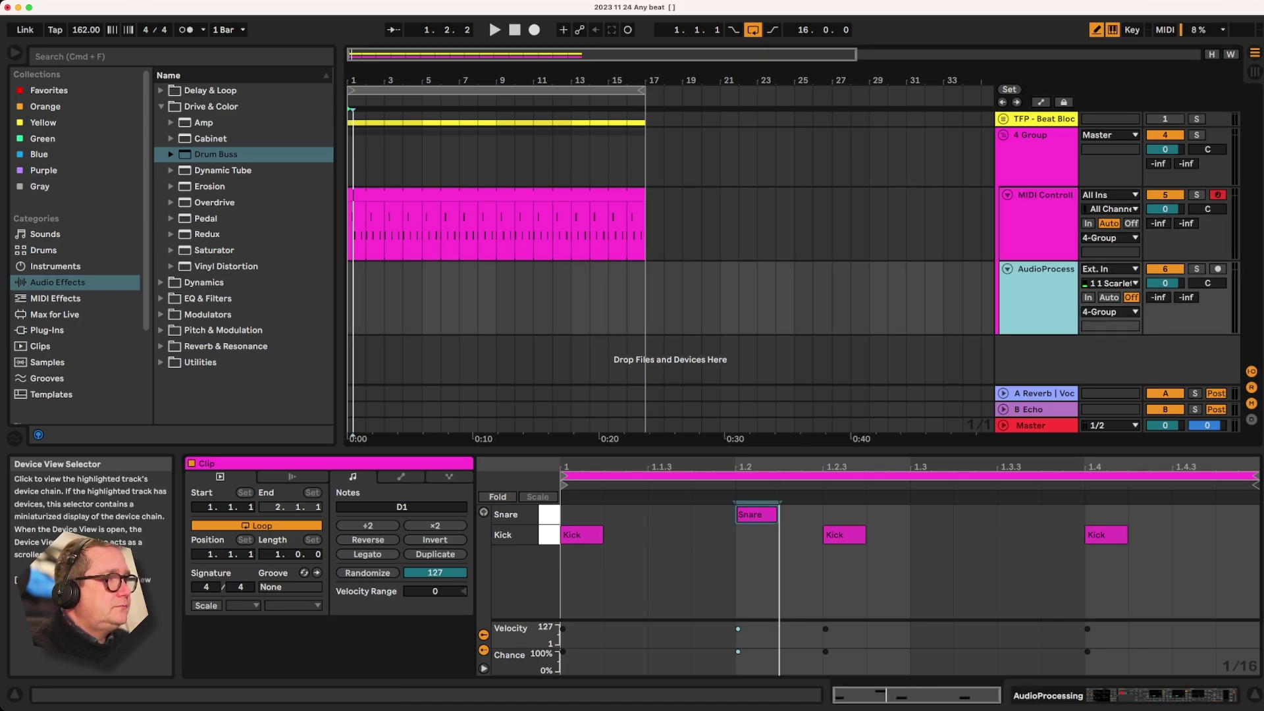
pyautogui.click(1153, 694)
pyautogui.click(1112, 695)
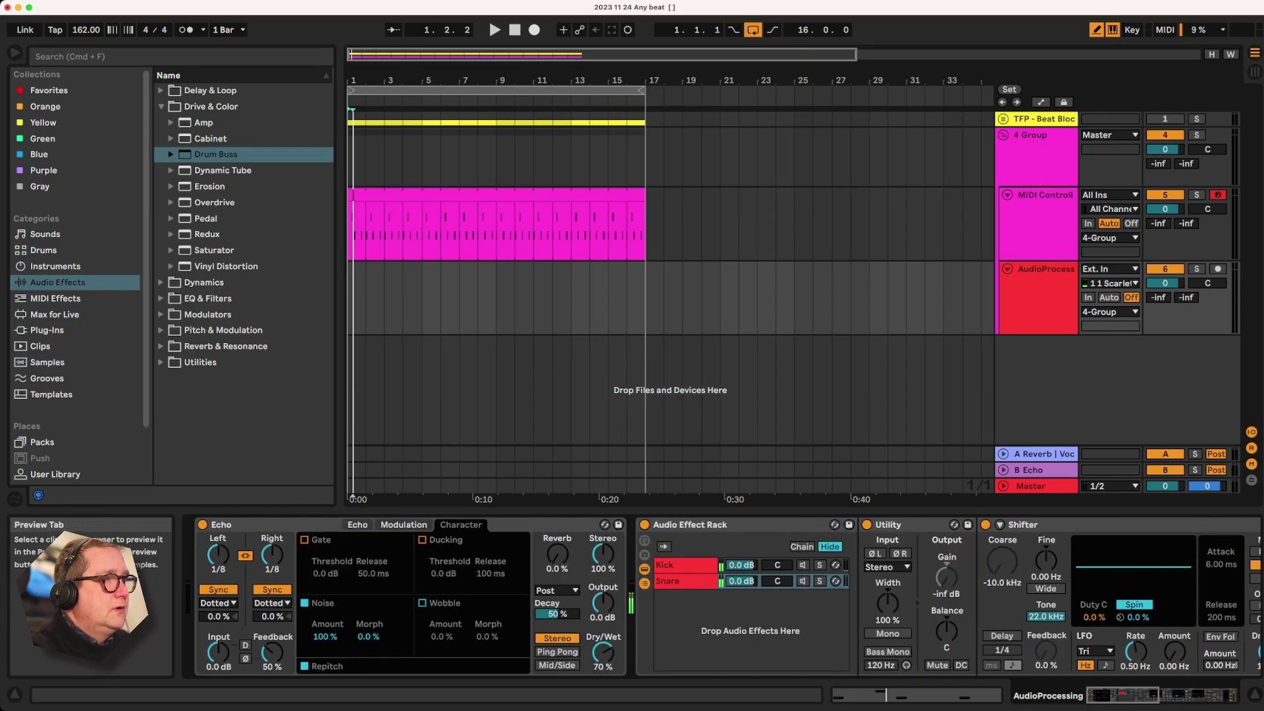
pyautogui.click(802, 581)
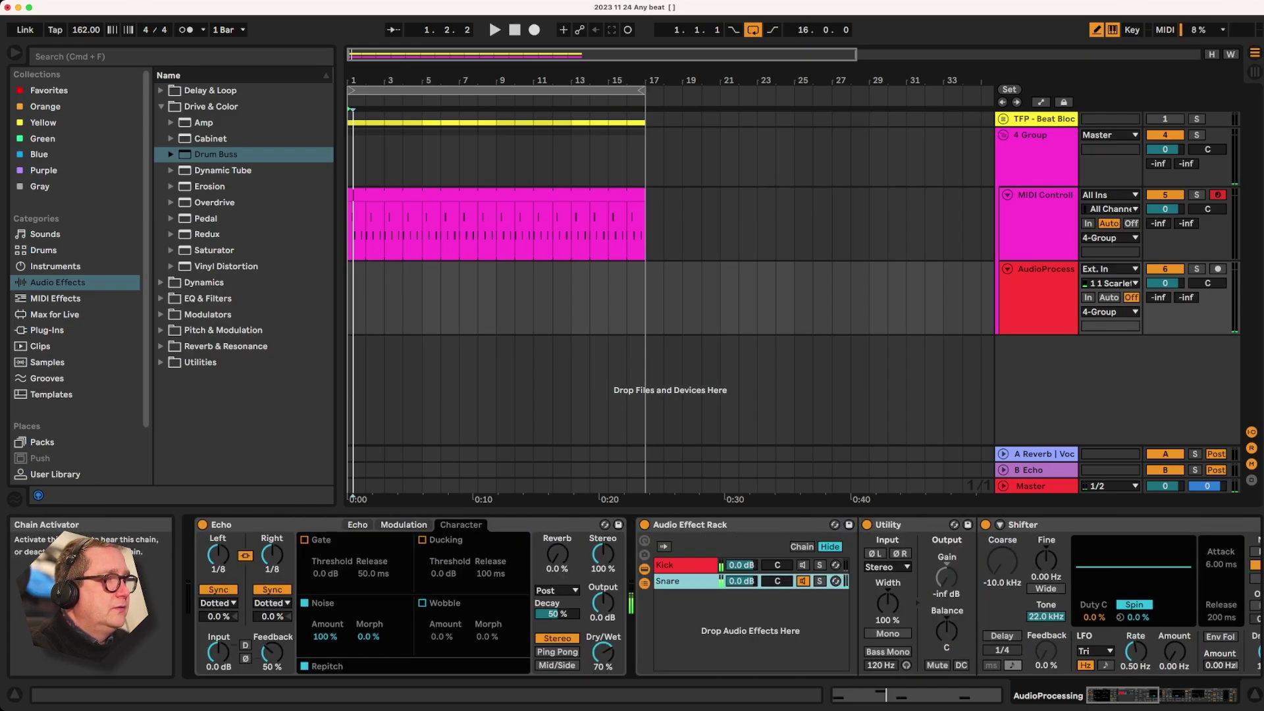
pyautogui.press('space')
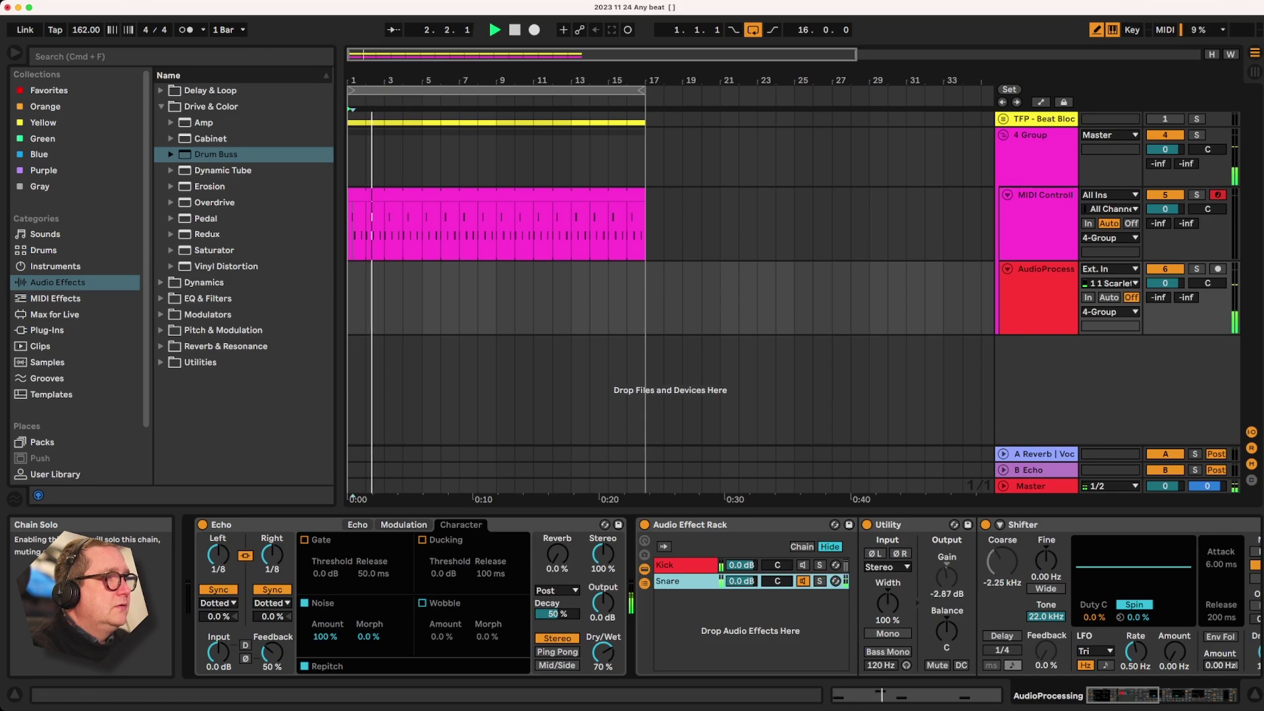
pyautogui.press('space')
# Set the Snare pad's Volume Decay rate to 1/6 and its Pitch rate to 1/16 during playback
pyautogui.click(1045, 195)
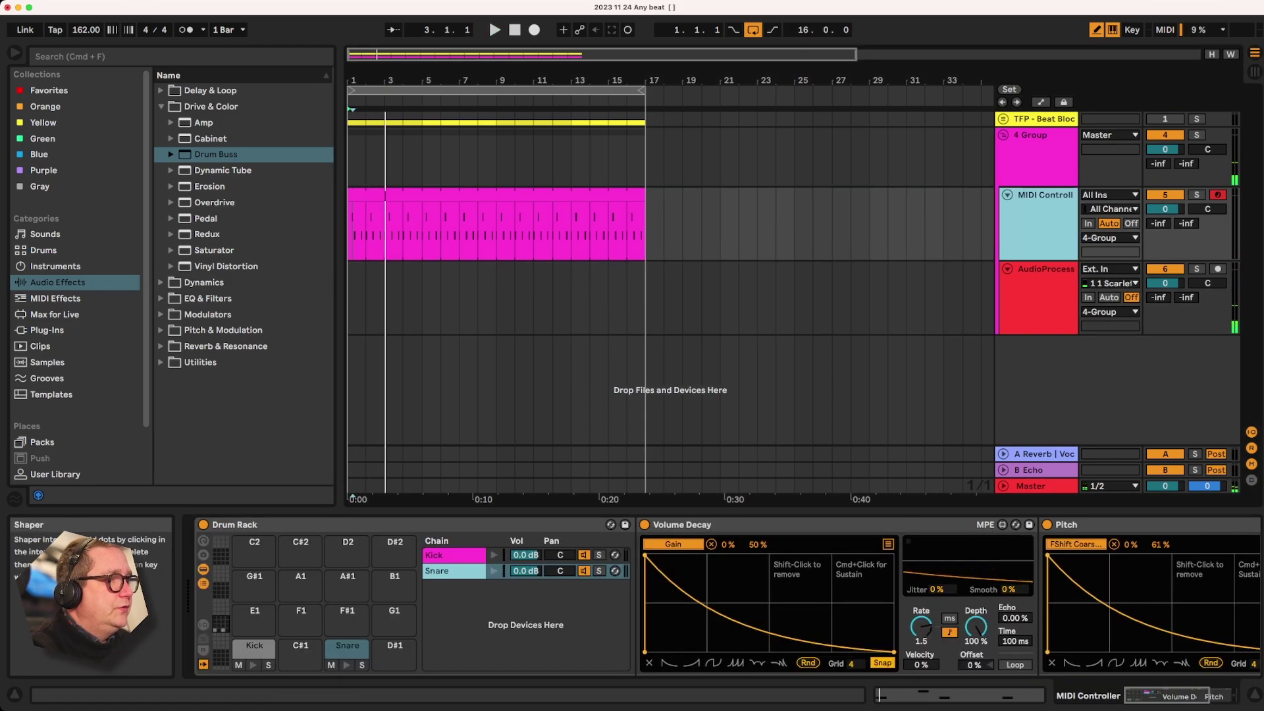
pyautogui.moveTo(921, 626); pyautogui.dragTo(920, 642)
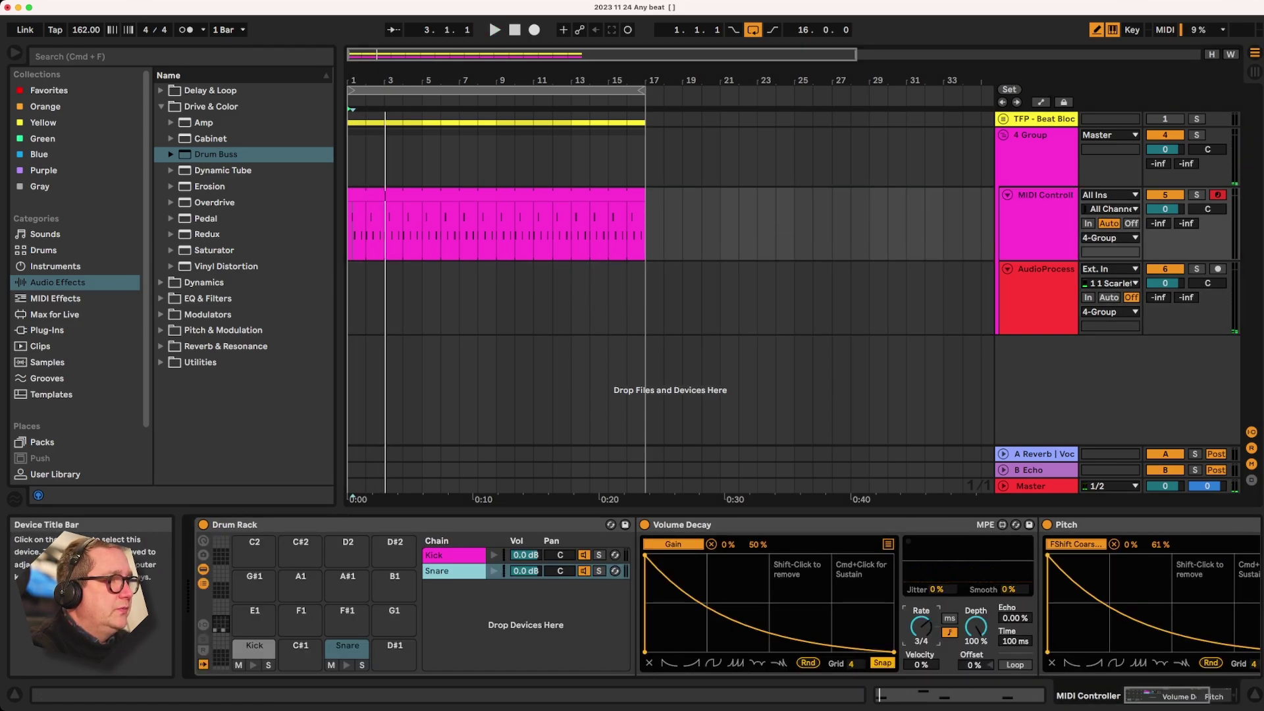
pyautogui.press('space')
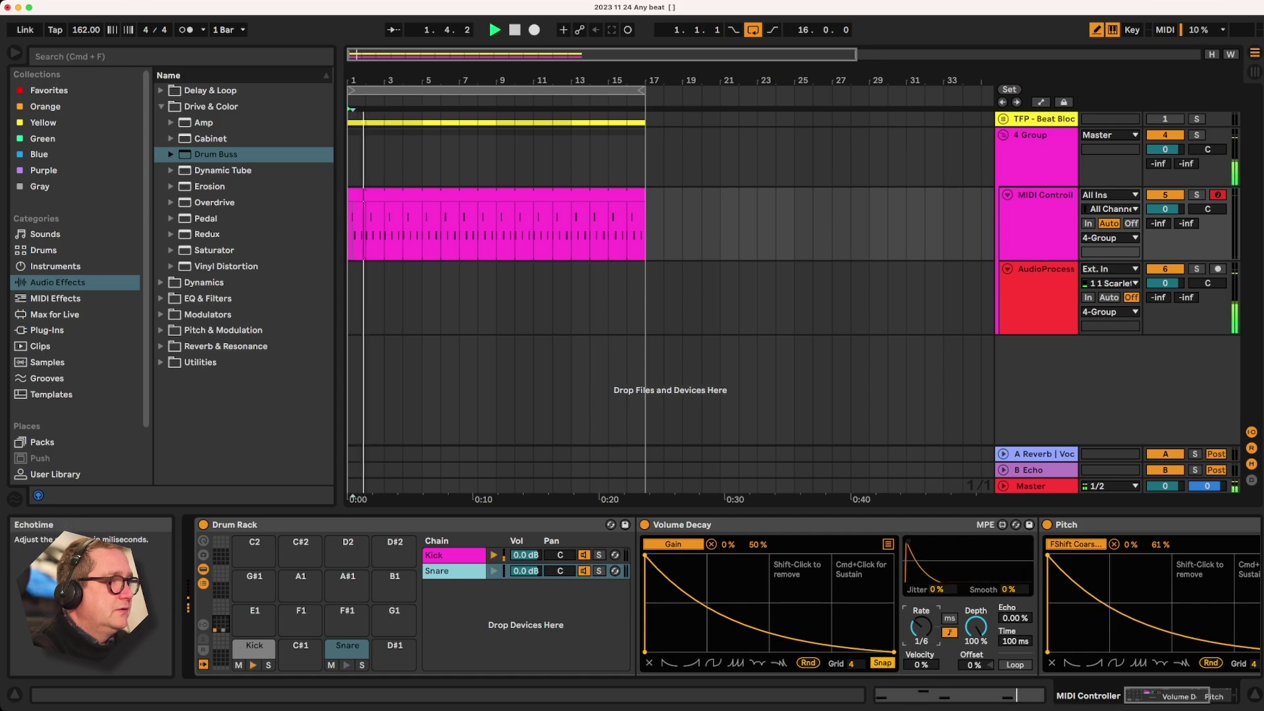
pyautogui.hscroll(3, 821, 632)
pyautogui.moveTo(1130, 627); pyautogui.dragTo(1130, 641)
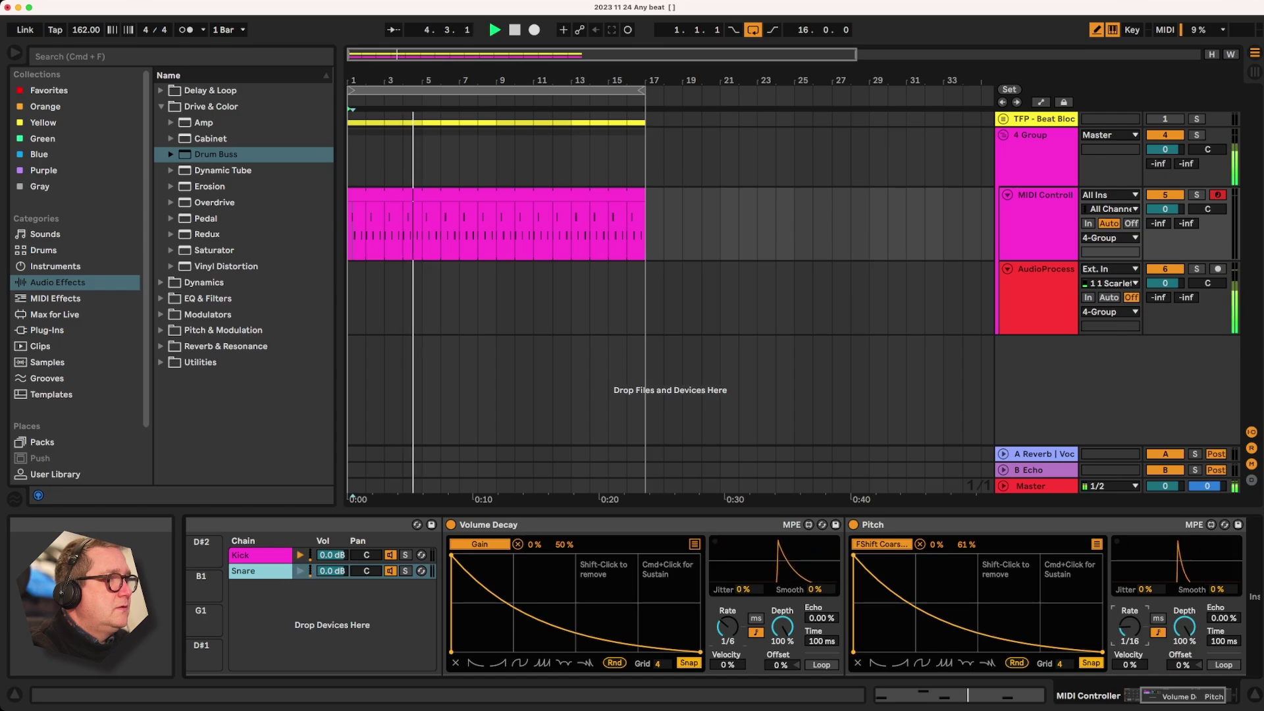
pyautogui.press('space')
# Set the Coarse pitch of the Snare chain's second Shifter to 3 st during playback
pyautogui.click(1044, 269)
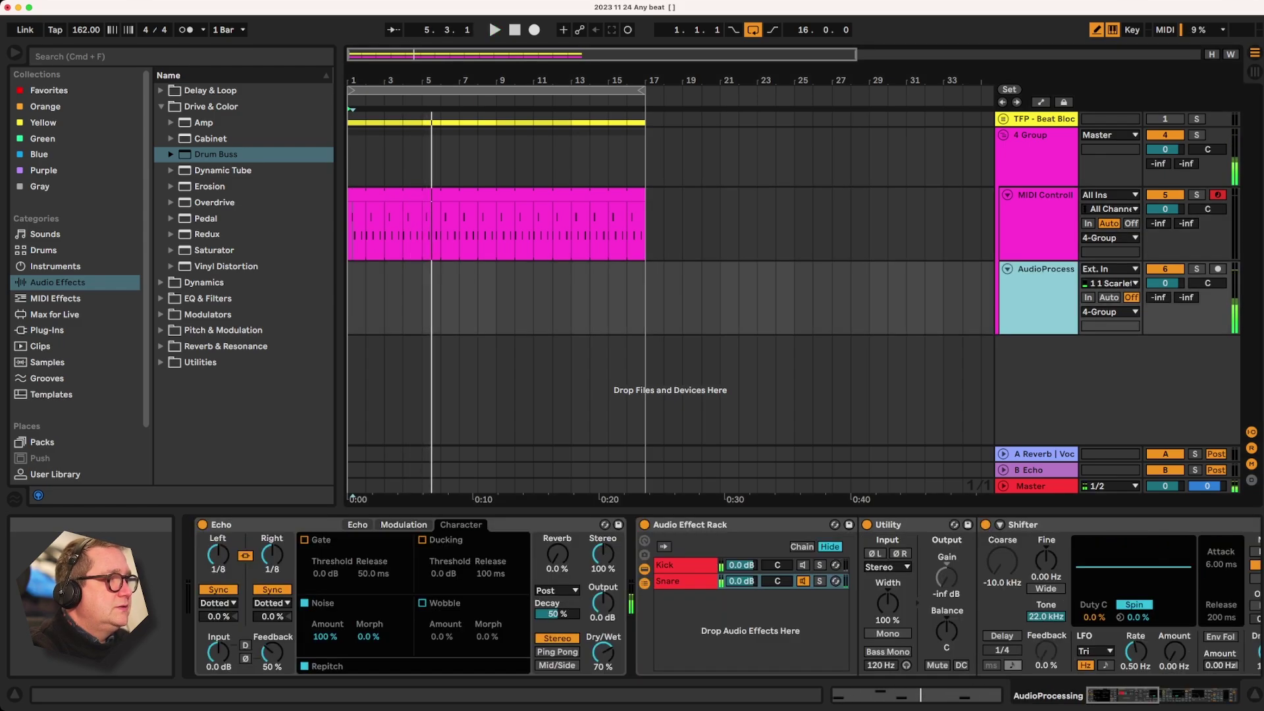
pyautogui.hscroll(6, 824, 573)
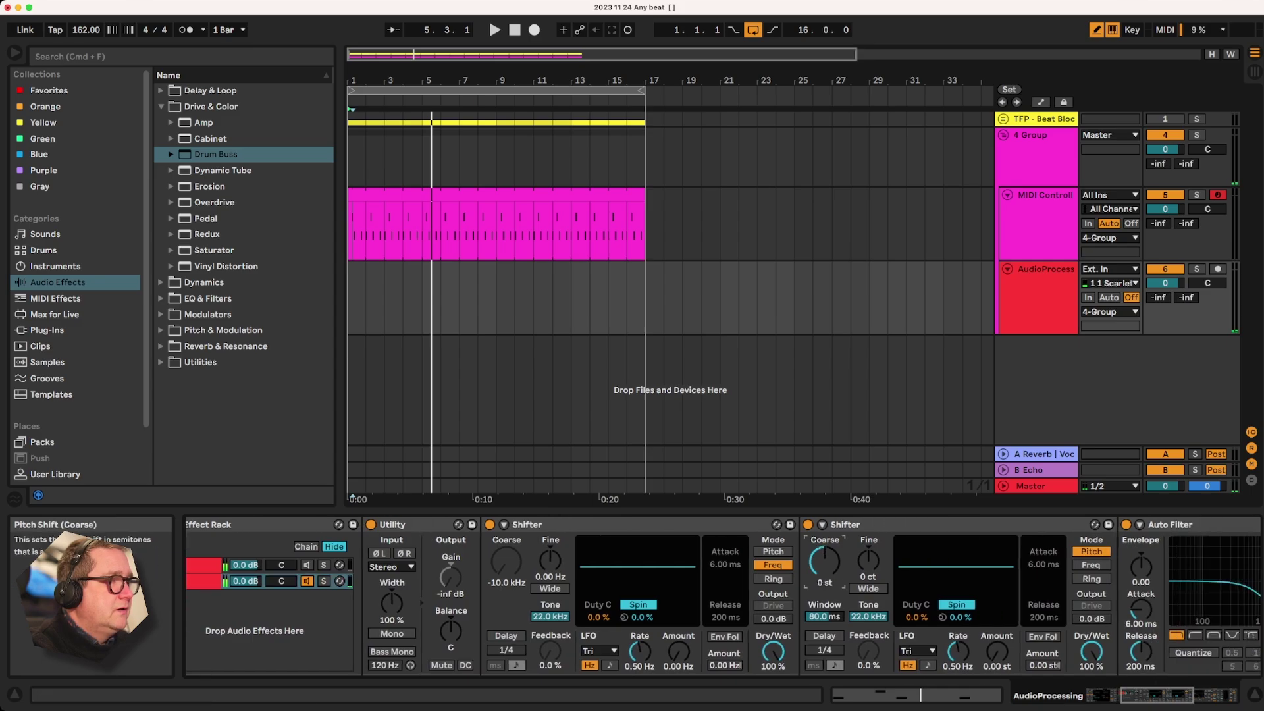
pyautogui.press('space')
pyautogui.moveTo(824, 561); pyautogui.dragTo(824, 549)
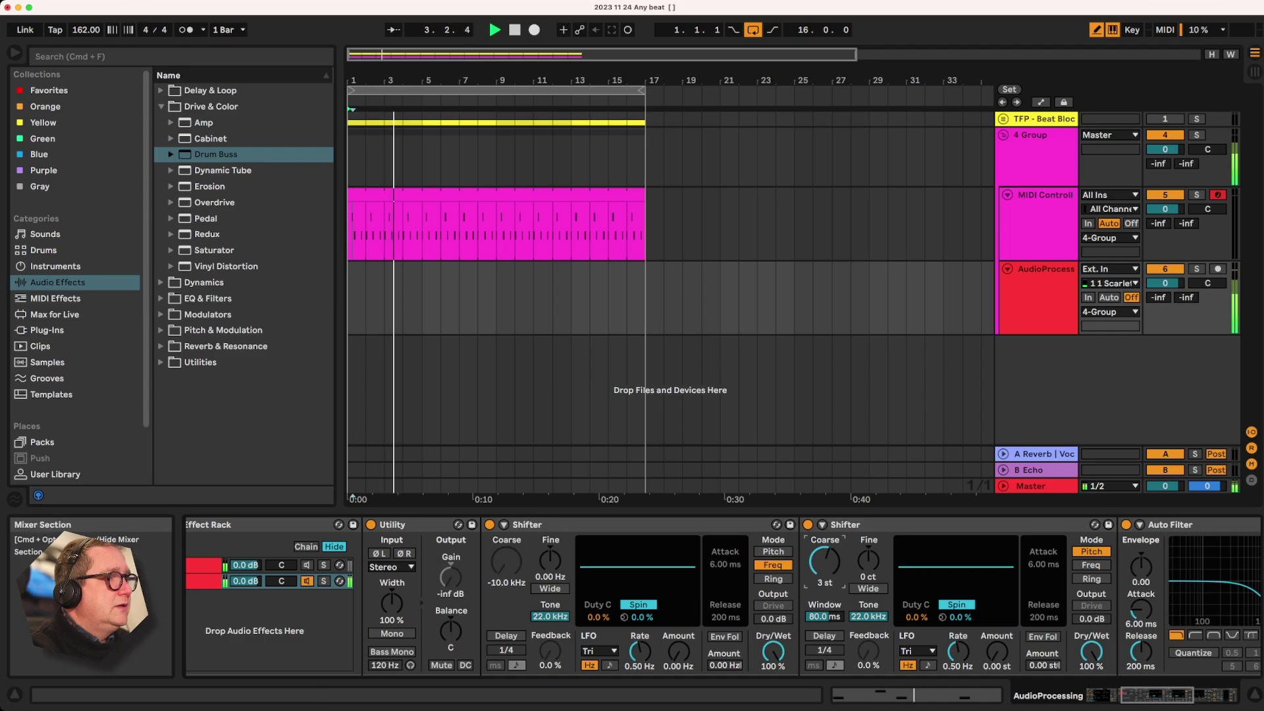
# Compare the beat with the Snare chain deactivated and soloed, leaving the Kick and Snare chains both active and unsoloed
pyautogui.hscroll(-5, 724, 595)
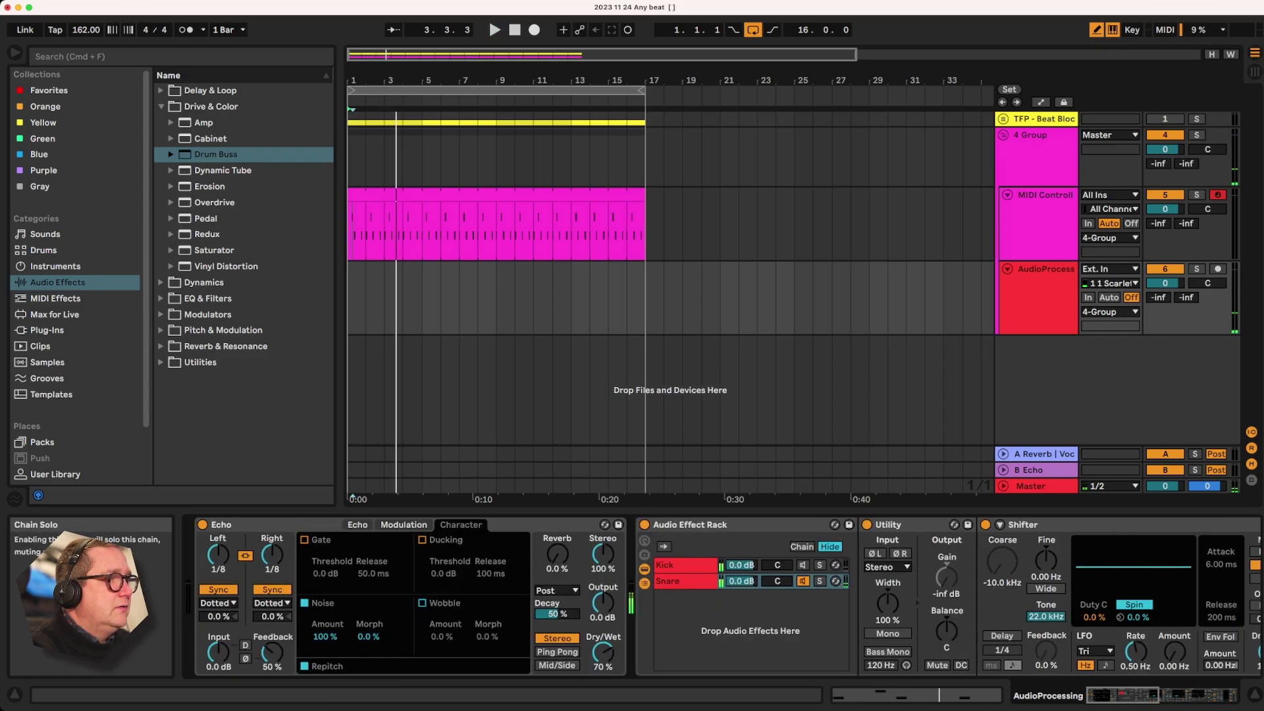
pyautogui.click(802, 581)
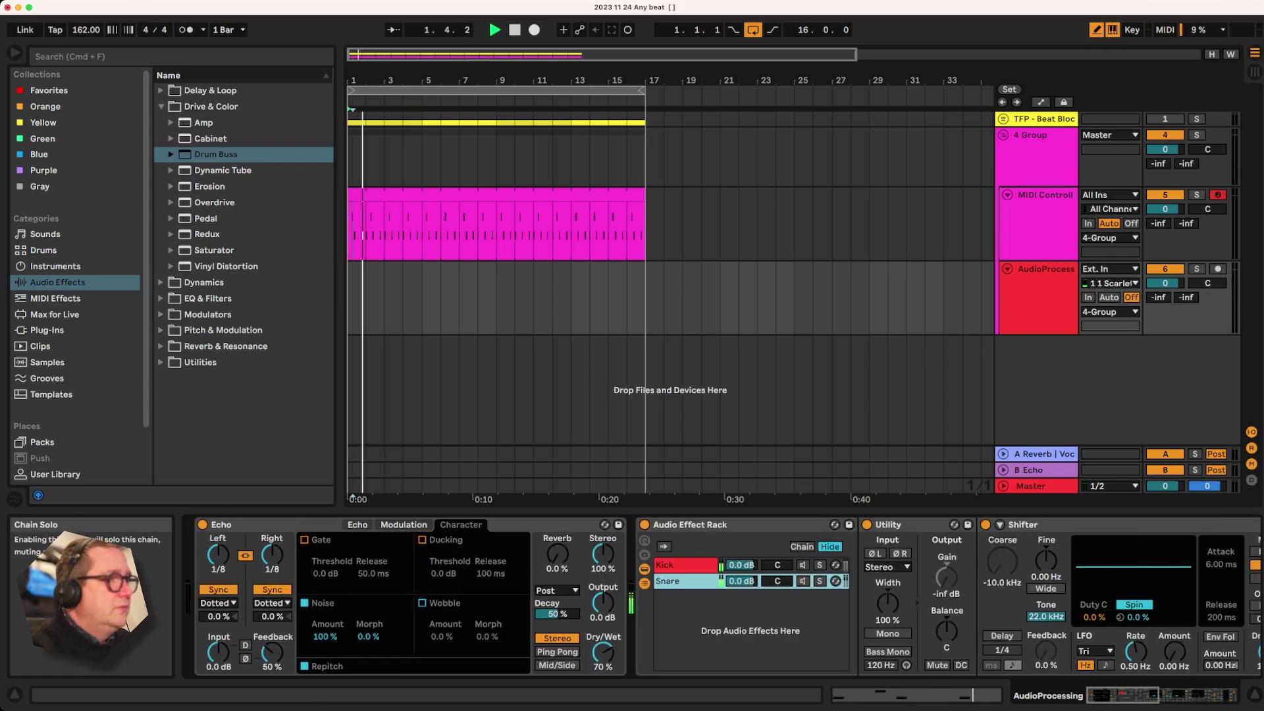
pyautogui.click(820, 581)
pyautogui.click(802, 581)
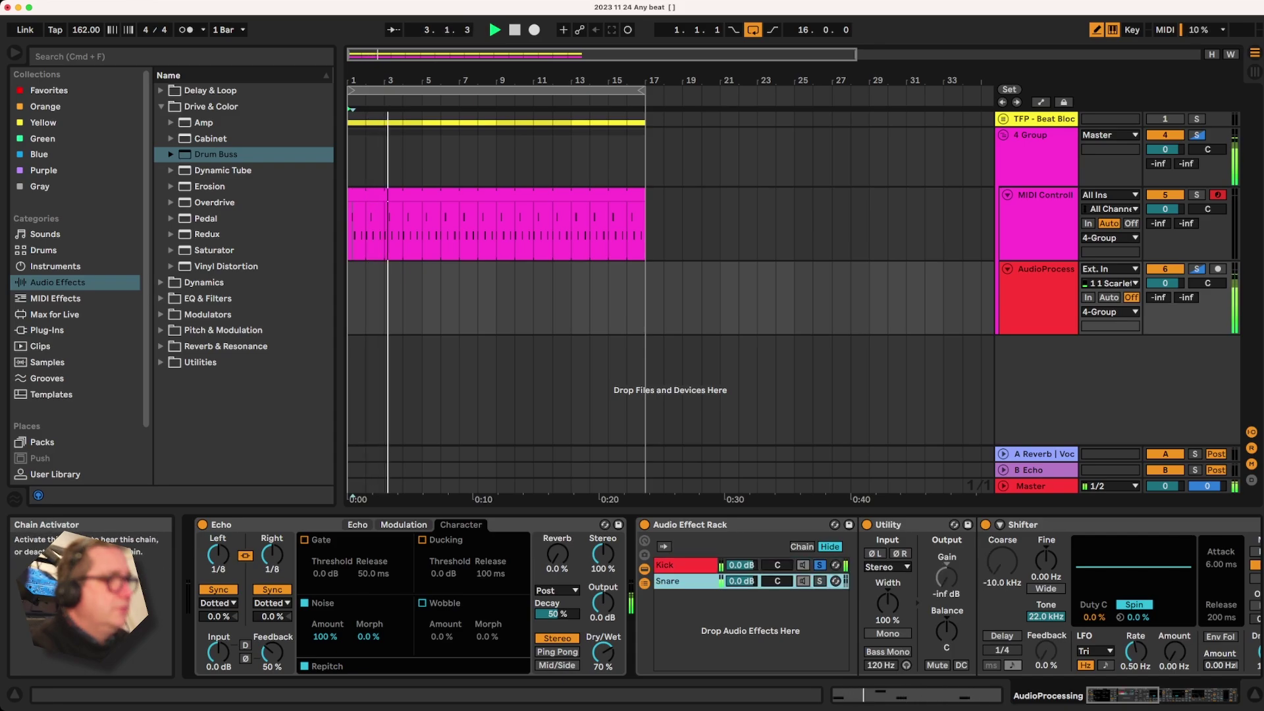
pyautogui.click(820, 581)
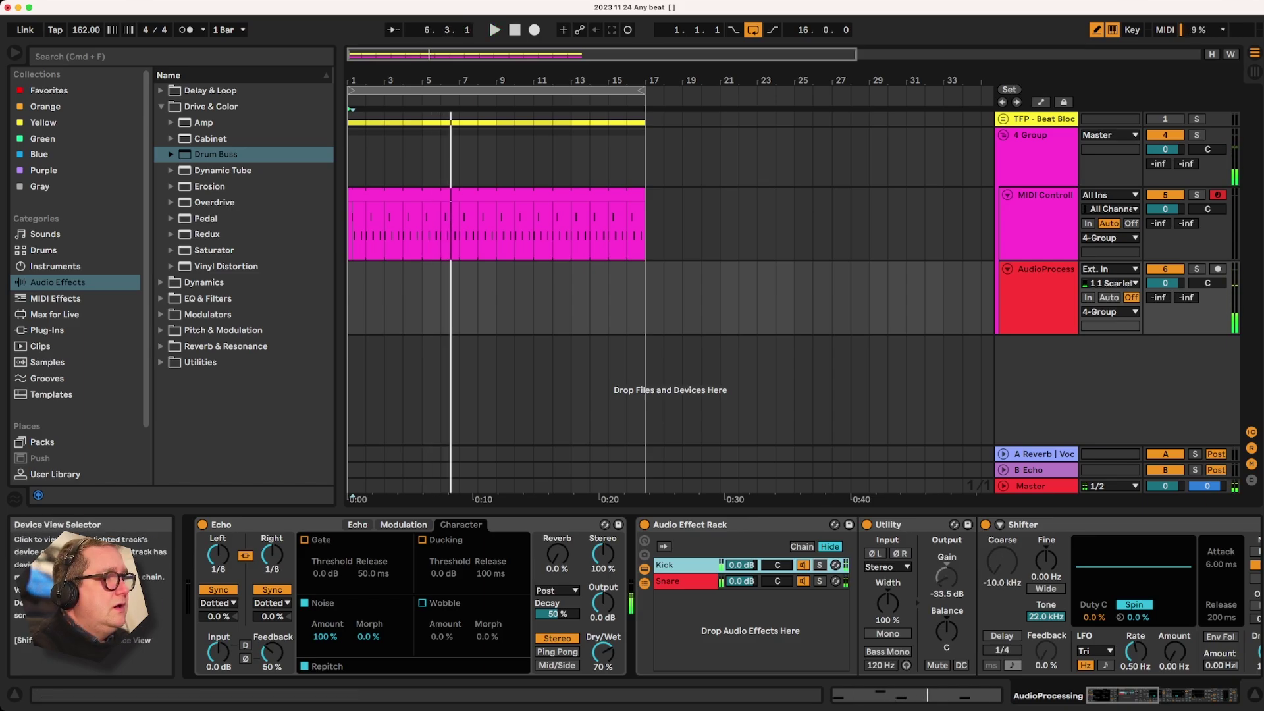
# Audition the combined Kick and Snare beat, and review the Kick chain's effects and the Snare pad's modulators
pyautogui.moveTo(1122, 695); pyautogui.dragTo(1182, 694)
pyautogui.press('space')
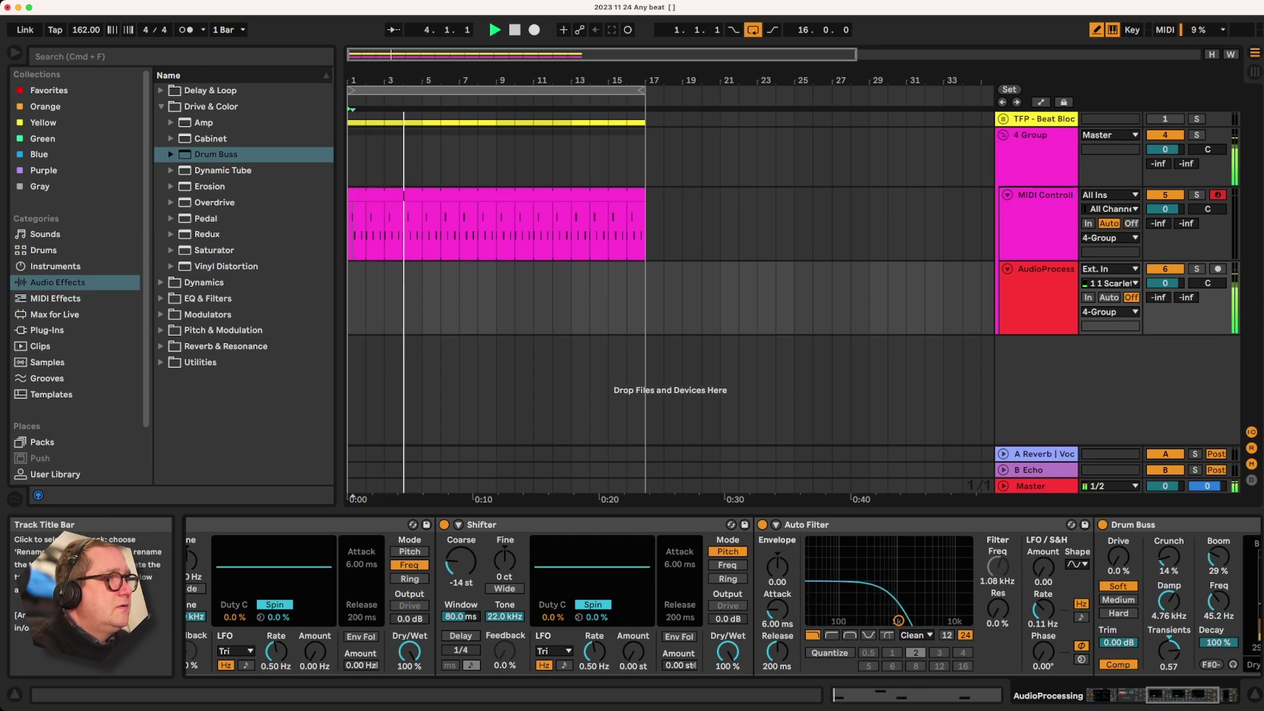
pyautogui.click(1044, 270)
pyautogui.press('space')
pyautogui.click(1044, 196)
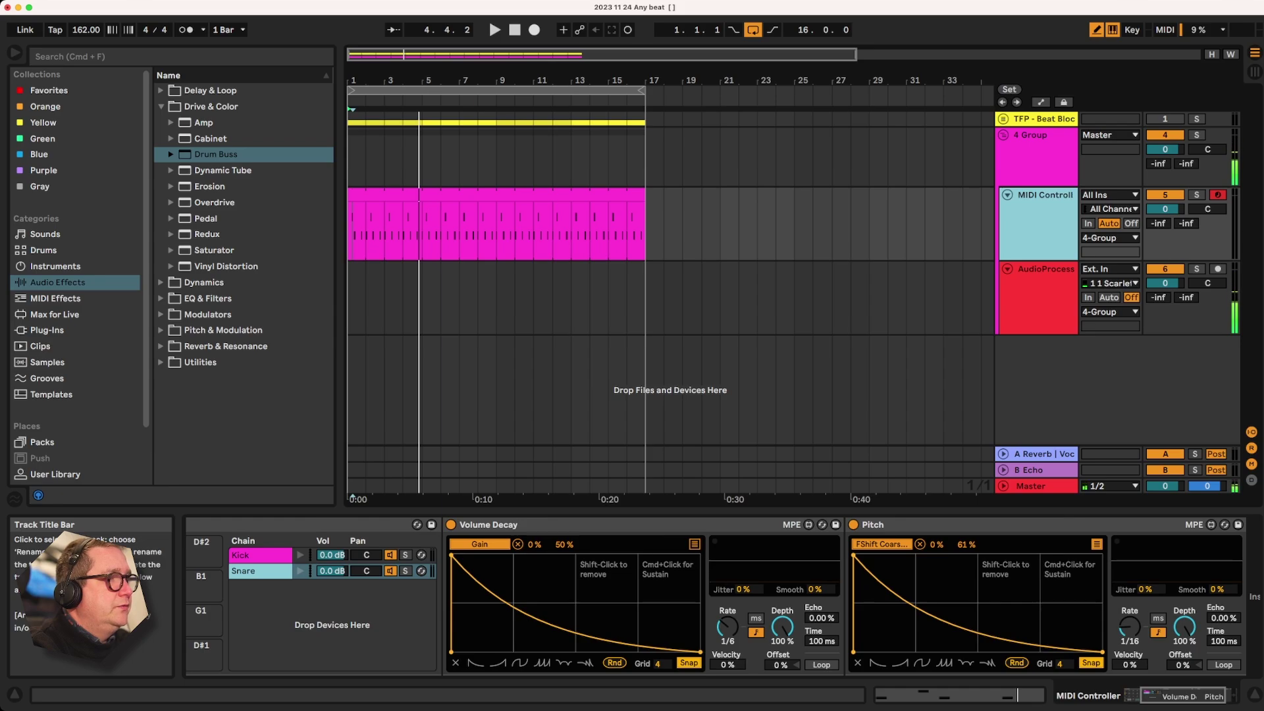
pyautogui.moveTo(1183, 696); pyautogui.dragTo(1187, 696)
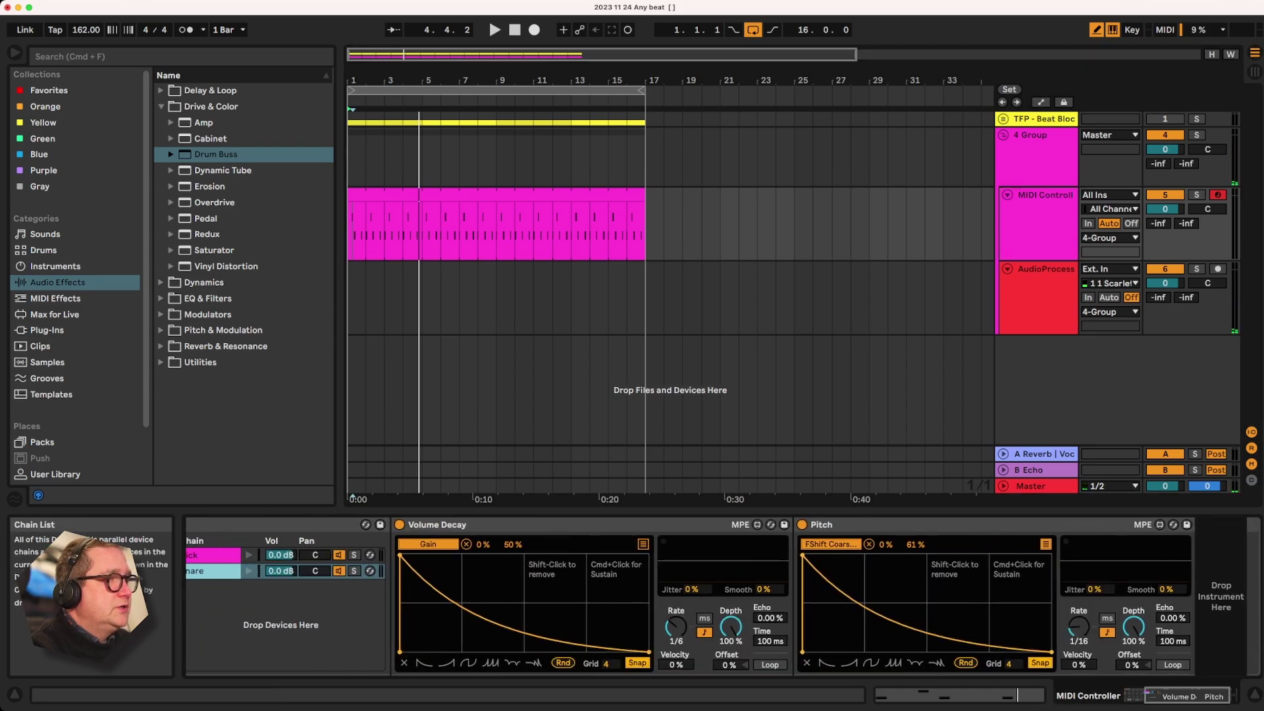
# Set the maximum of the Frequency mapping in the Kick pad's Pitch modulator to 35% during playback
pyautogui.click(212, 555)
pyautogui.click(917, 558)
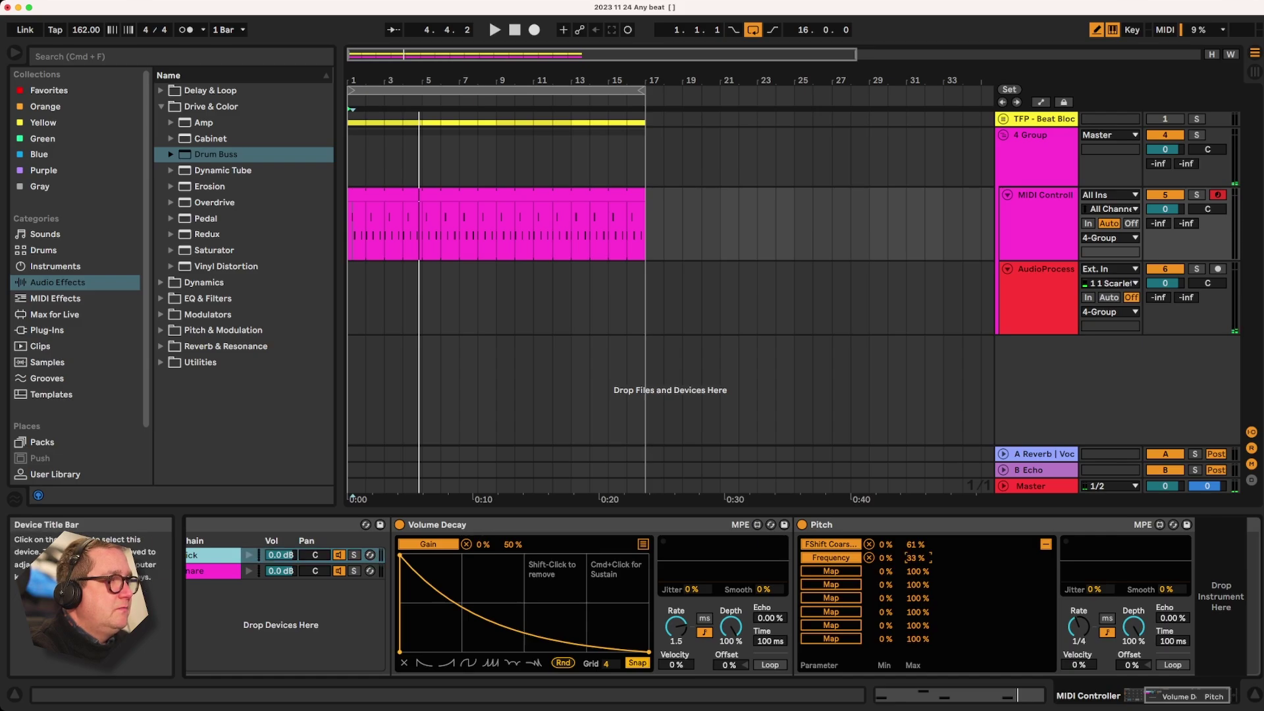
pyautogui.press('space')
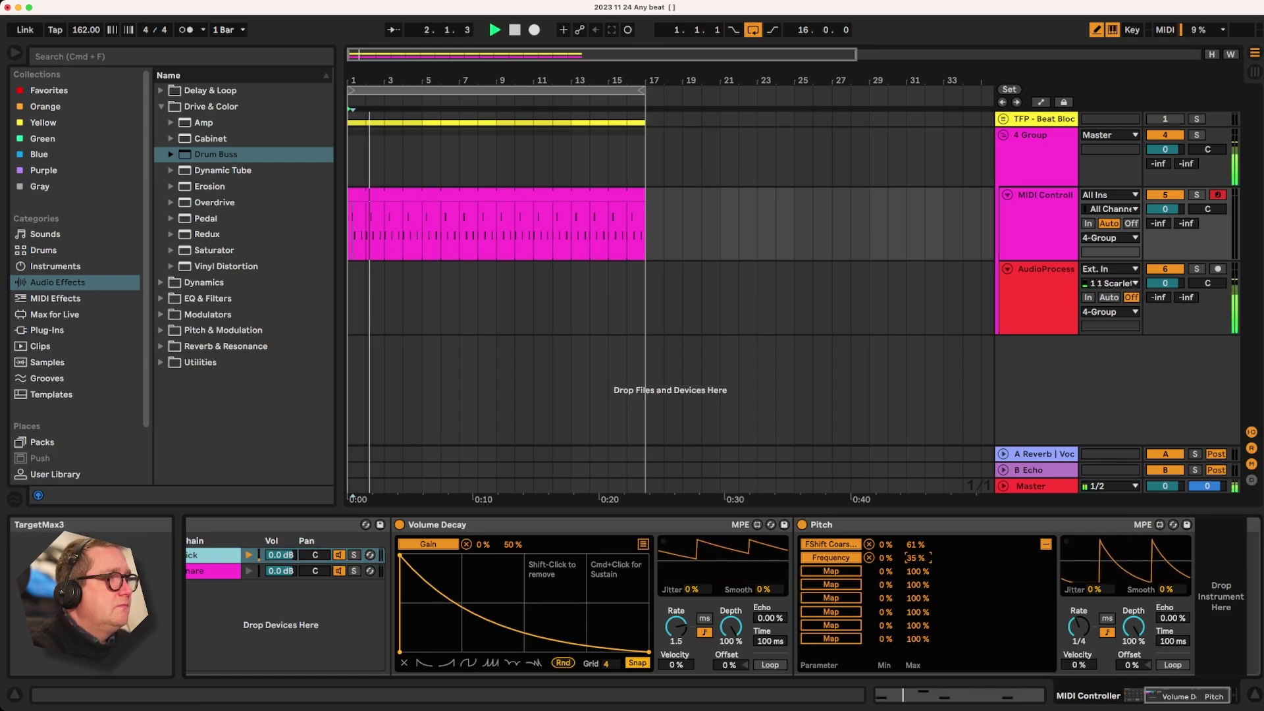
# Audition the beat while comparing the Kick pad's modulators with the Kick chain's effects on the AudioProcessing track
pyautogui.click(1038, 195)
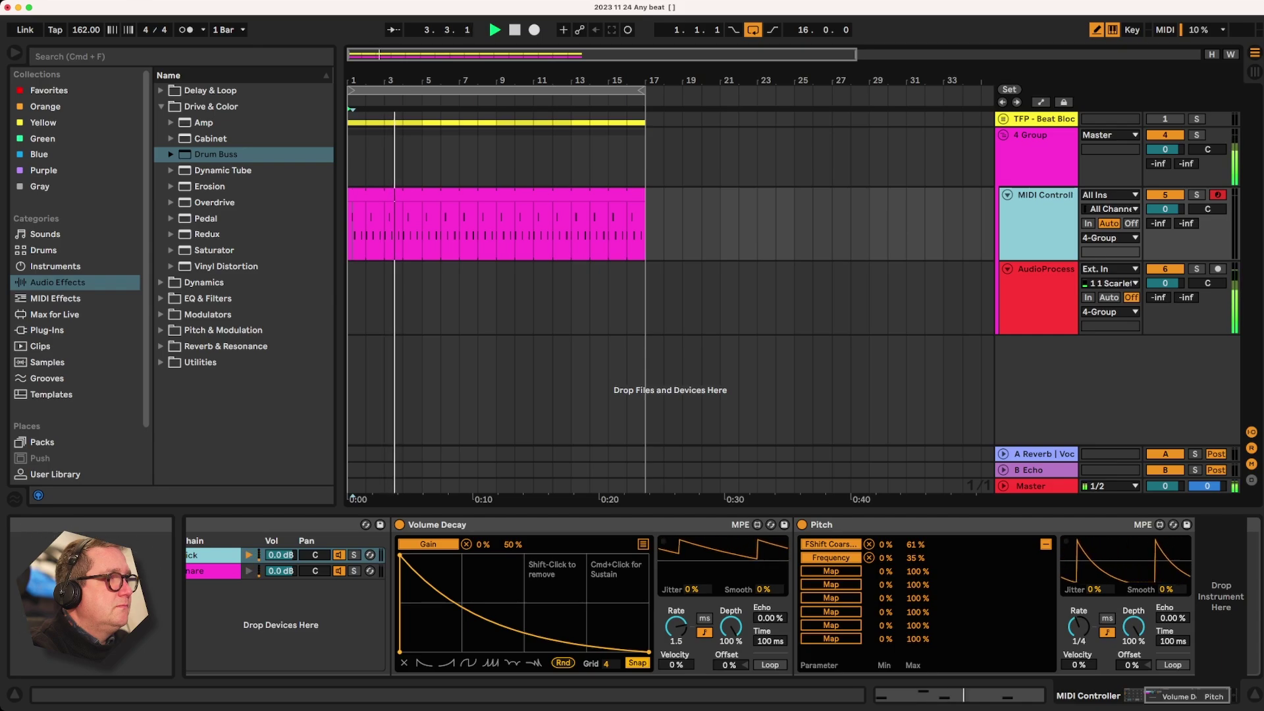
pyautogui.click(1046, 269)
pyautogui.press('space')
pyautogui.click(1208, 695)
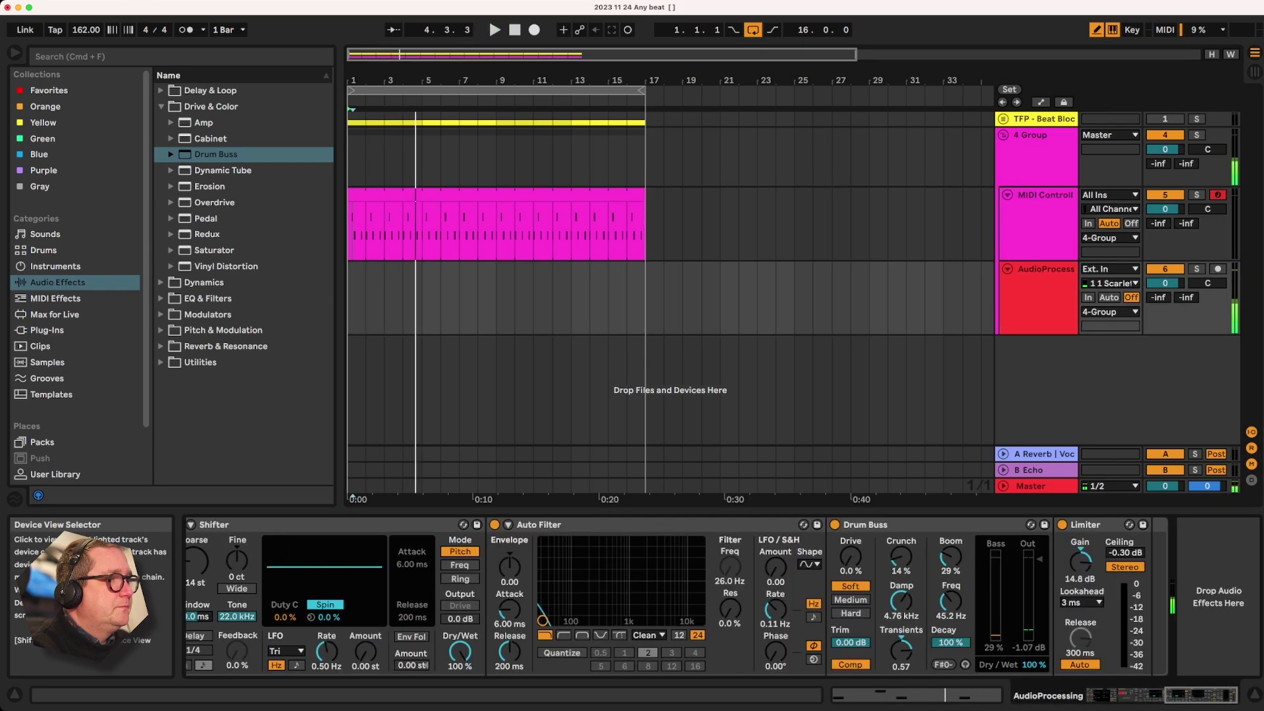
pyautogui.press('space')
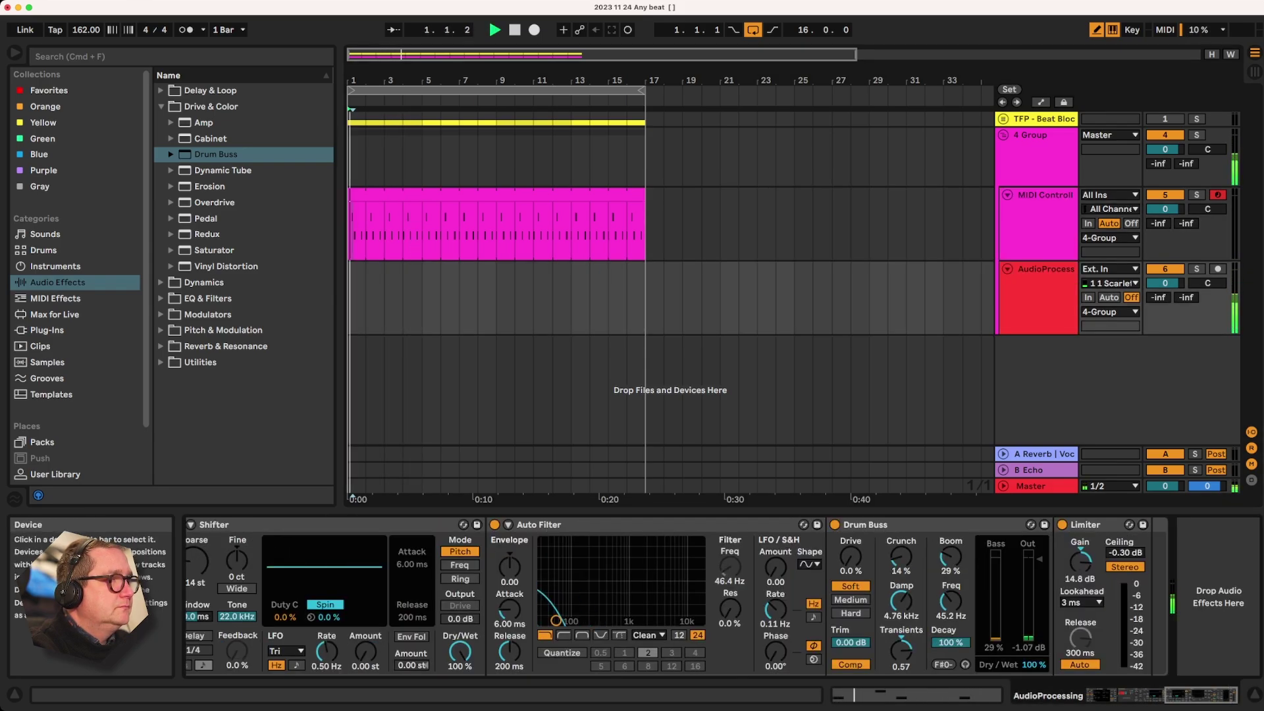
pyautogui.click(1045, 195)
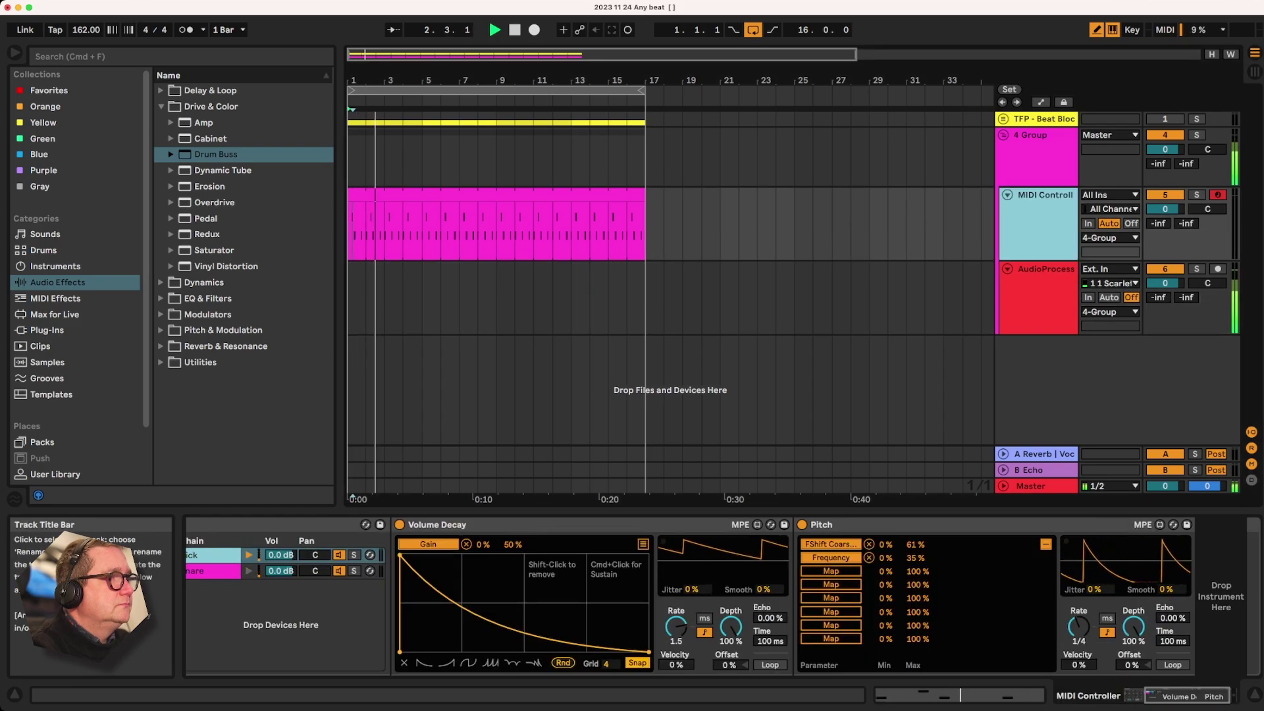
pyautogui.click(1046, 269)
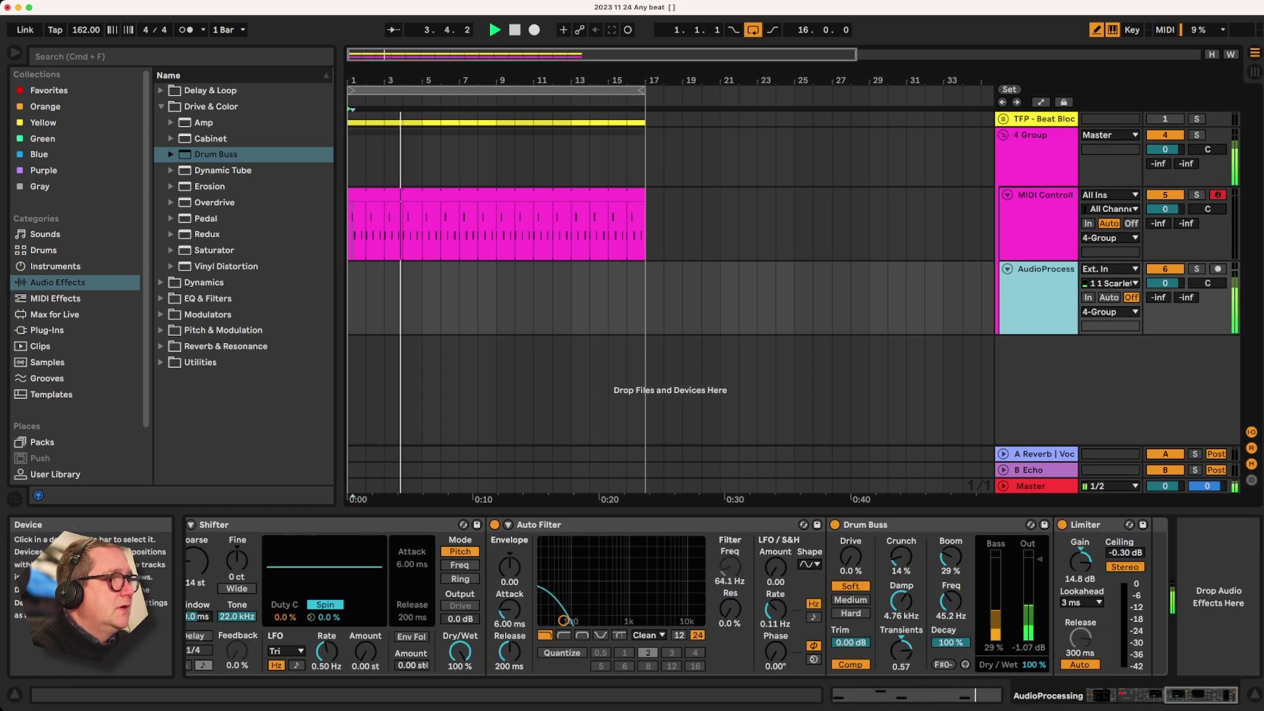
# Set the Snare chain's Limiter gain to 21.5 dB and its Auto Filter frequency to about 938 Hz
pyautogui.moveTo(1201, 696)
pyautogui.mouseDown()
pyautogui.moveTo(1129, 695)
pyautogui.moveTo(1202, 695)
pyautogui.mouseUp()
pyautogui.click(589, 581)
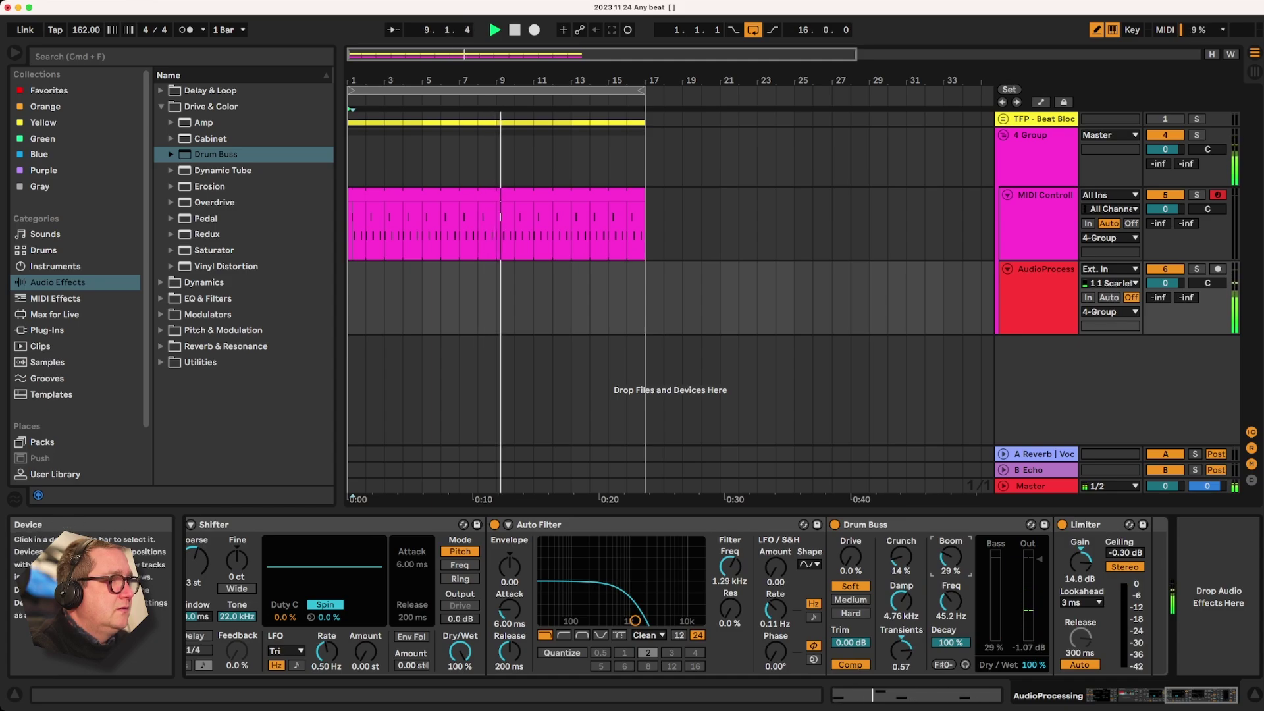
pyautogui.moveTo(1079, 561); pyautogui.dragTo(1079, 541)
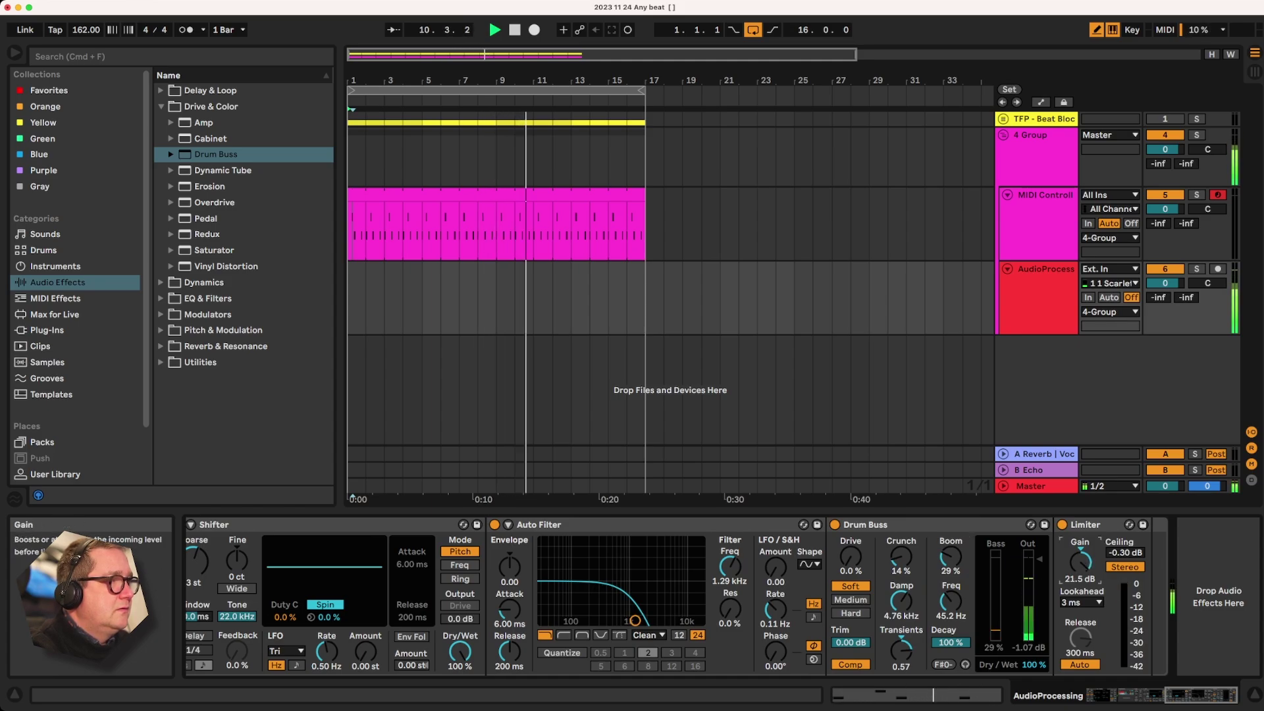
pyautogui.moveTo(635, 621)
pyautogui.mouseDown()
pyautogui.moveTo(665, 619)
pyautogui.moveTo(627, 619)
pyautogui.mouseUp()
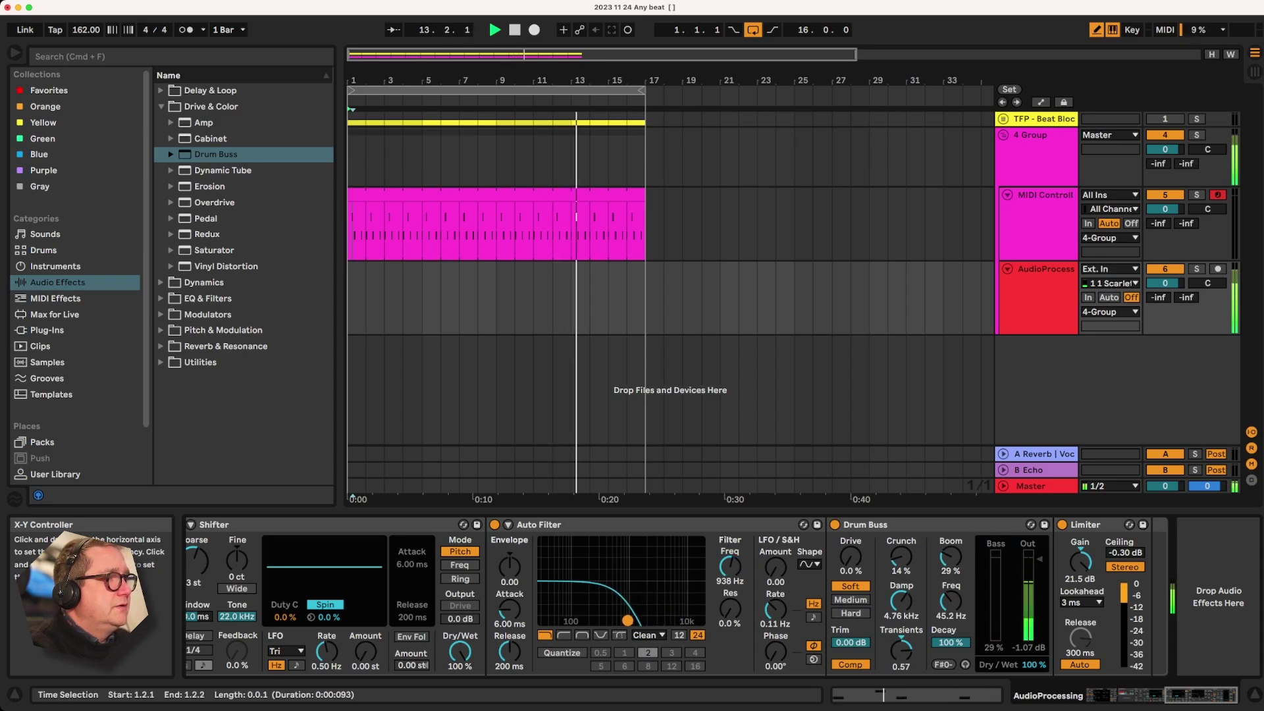
# Set the Kick chain's Drum Buss Crunch to 34% and Transients to 0.68, and its Limiter gain to 17.4 dB
pyautogui.moveTo(1201, 695)
pyautogui.mouseDown()
pyautogui.moveTo(1134, 695)
pyautogui.moveTo(1195, 695)
pyautogui.mouseUp()
pyautogui.click(487, 565)
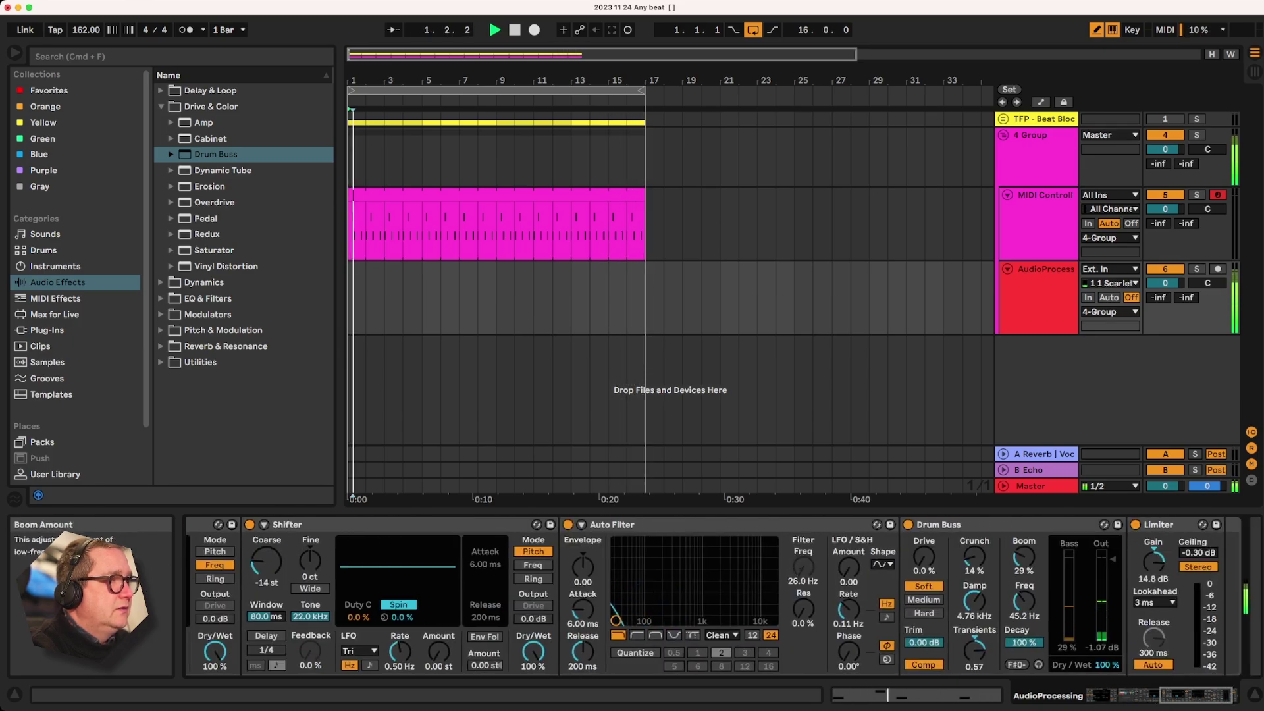
pyautogui.moveTo(974, 557); pyautogui.dragTo(973, 531)
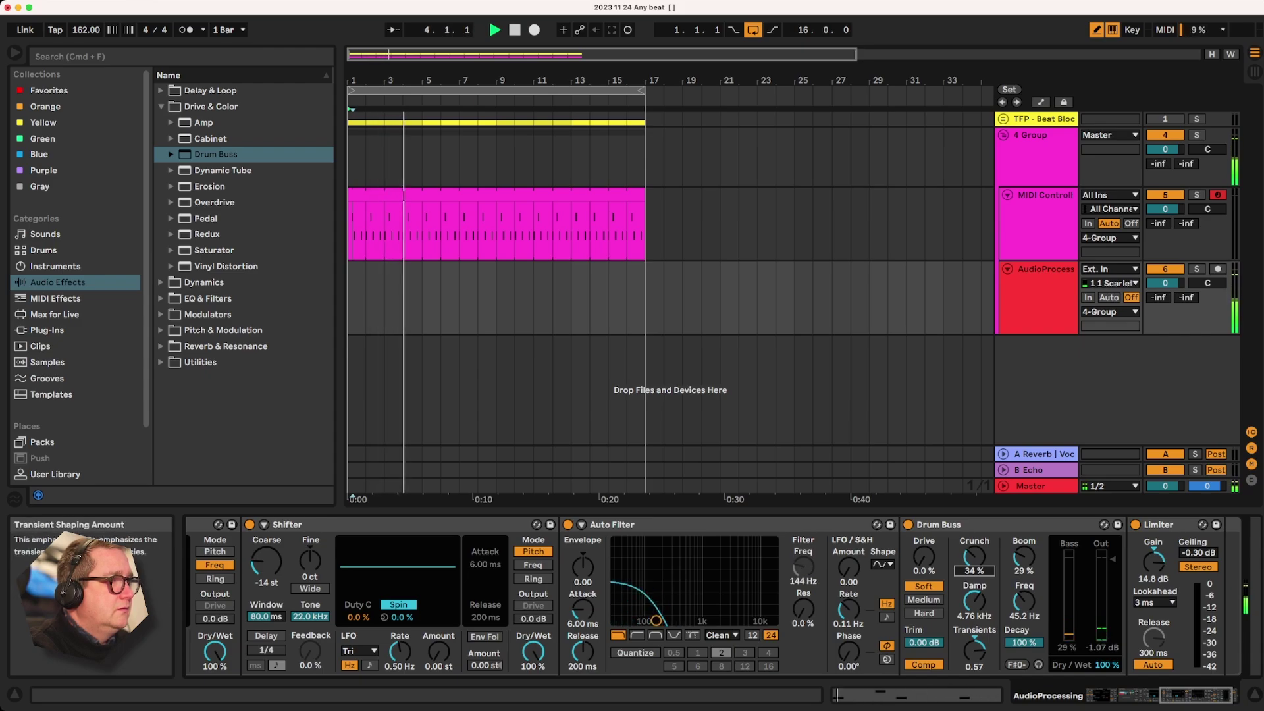
pyautogui.moveTo(974, 651); pyautogui.dragTo(974, 643)
pyautogui.moveTo(1153, 562); pyautogui.dragTo(1152, 554)
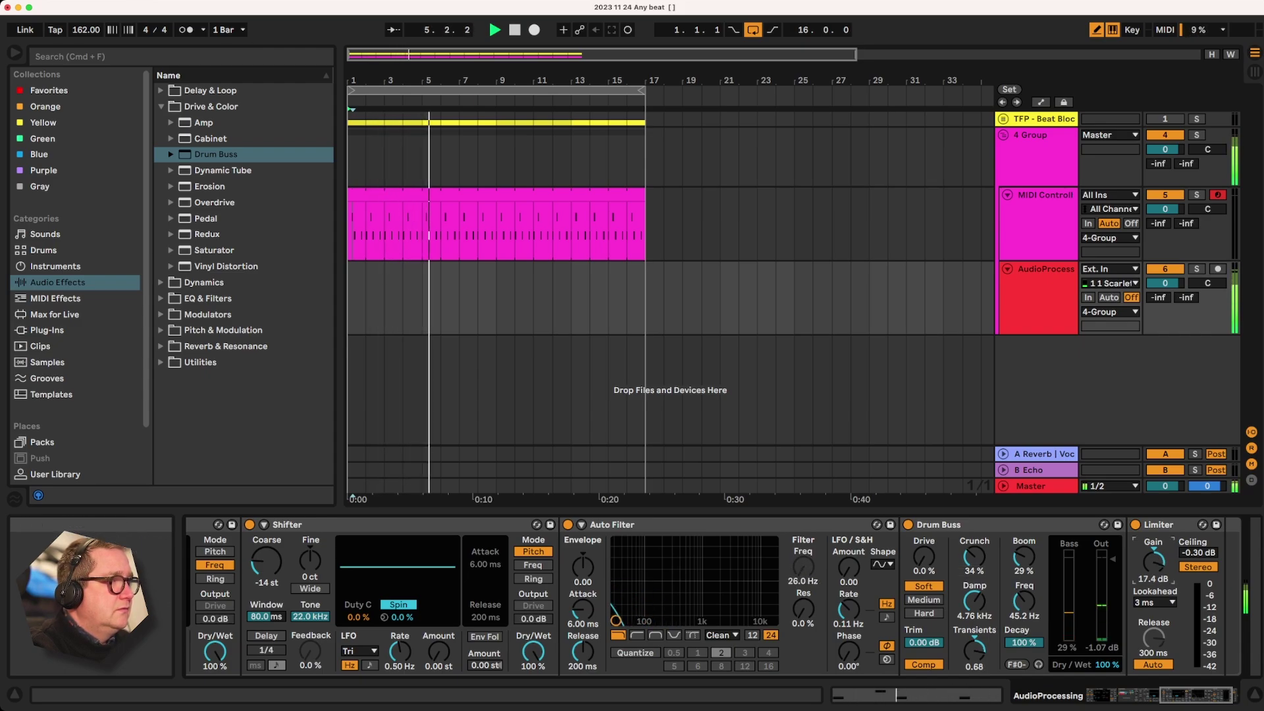
# Set the Coarse pitch of the Kick chain's second Shifter to -9 st and stop playback
pyautogui.moveTo(1195, 695); pyautogui.dragTo(1184, 695)
pyautogui.moveTo(412, 561); pyautogui.dragTo(412, 551)
pyautogui.press('space')
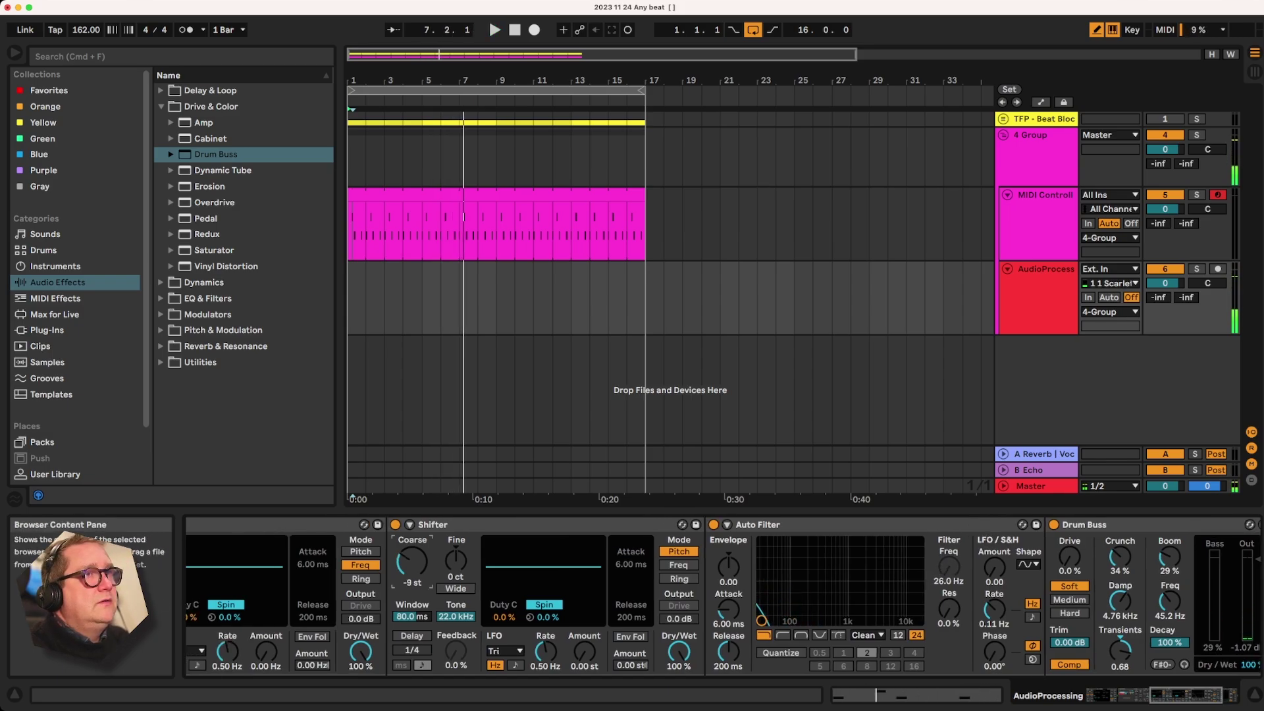
# Insert a Saturator between the Kick chain's Auto Filter and Drum Buss, with Drive at 11.4 dB, and play the beat
pyautogui.click(213, 250)
pyautogui.moveTo(214, 250); pyautogui.dragTo(1046, 595)
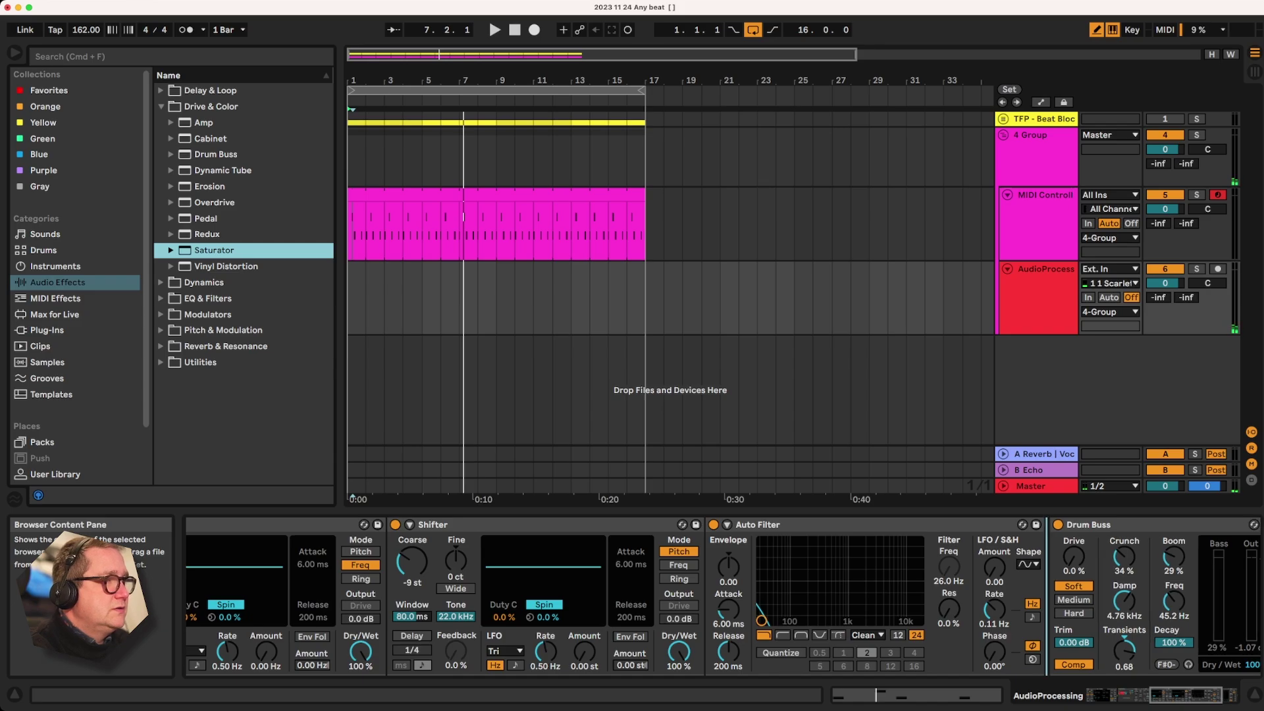
pyautogui.press('Return')
pyautogui.press('space')
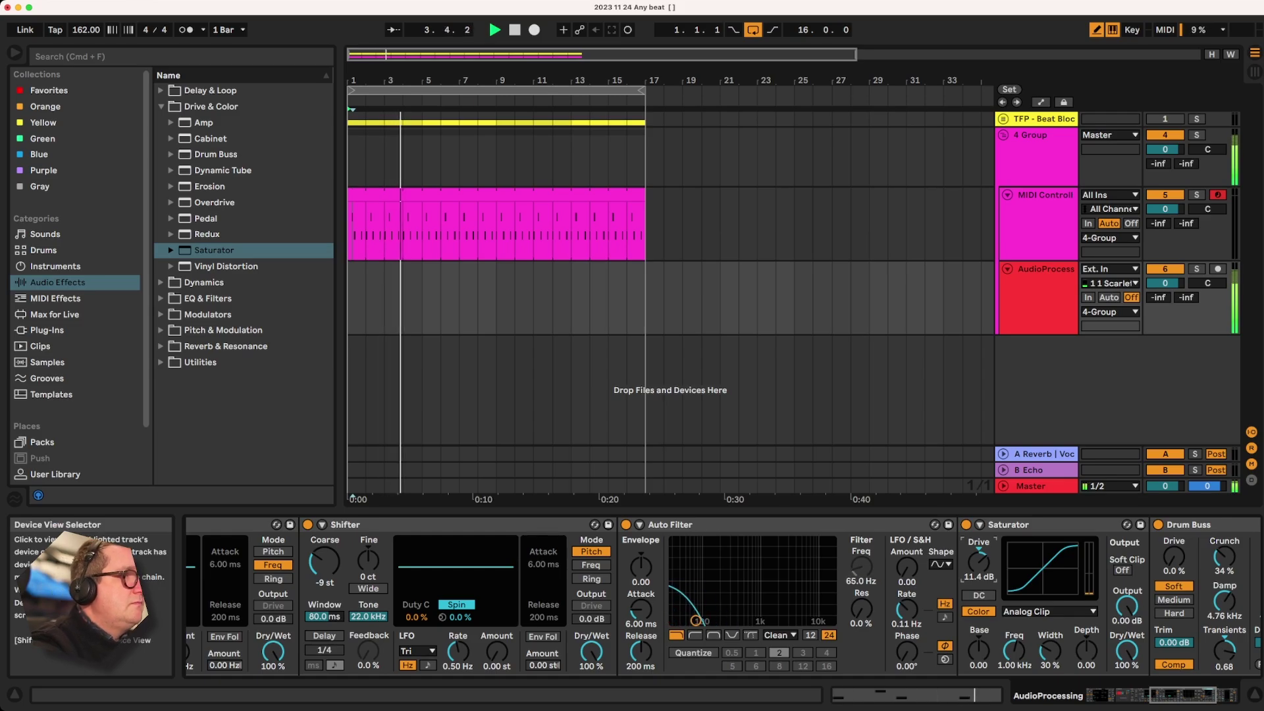
# Audition the saturated beat, and review the AudioProcessing rack's chains and the Kick pad's modulators
pyautogui.moveTo(1182, 695); pyautogui.dragTo(1198, 695)
pyautogui.hscroll(-10, 724, 596)
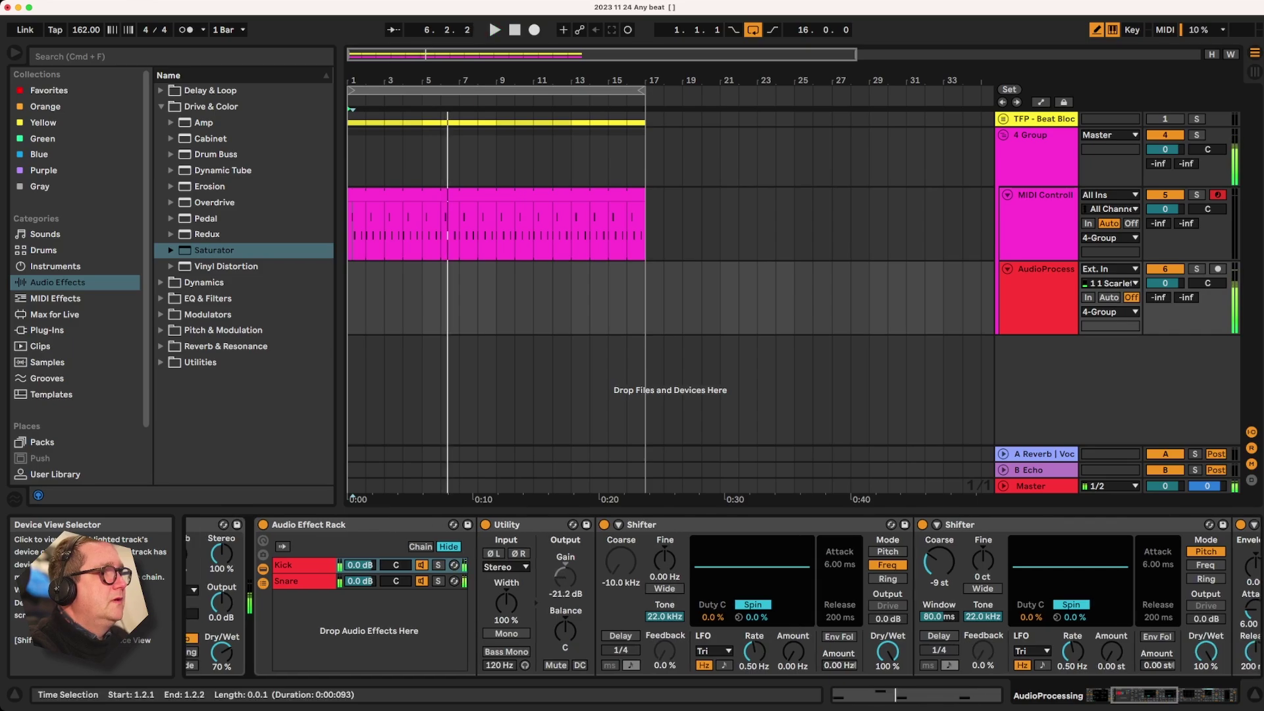
pyautogui.click(1039, 220)
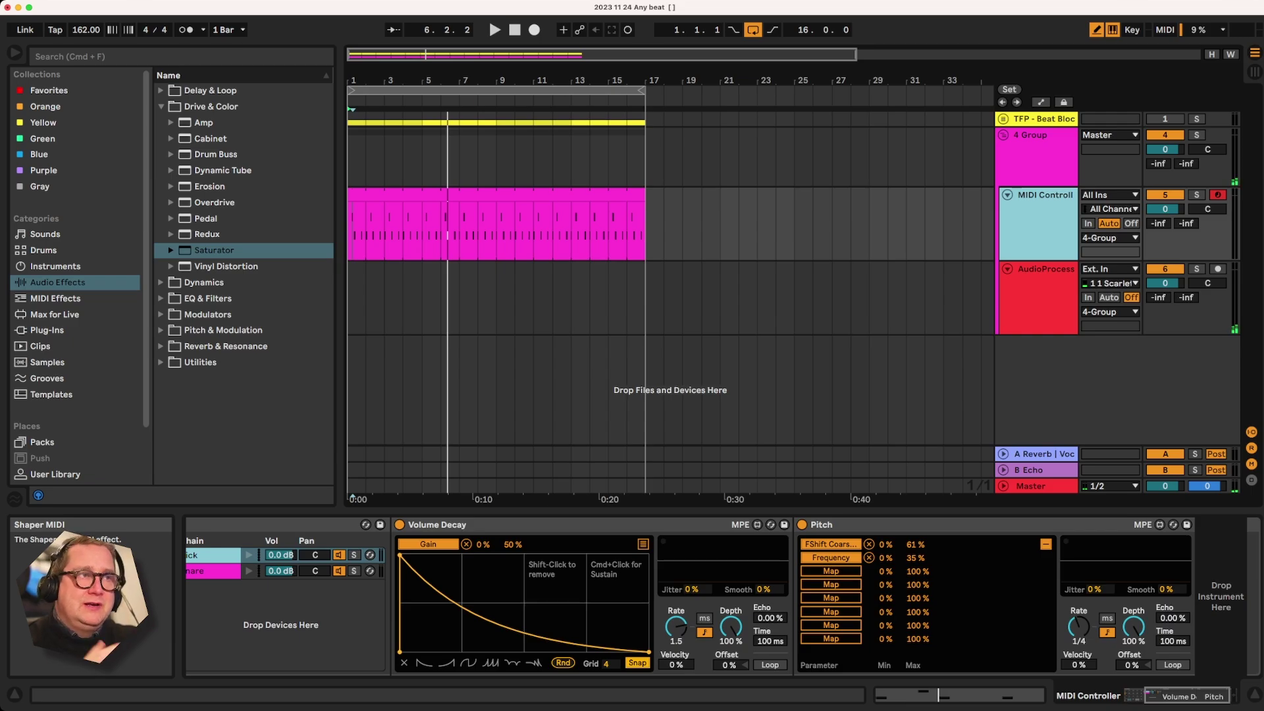
pyautogui.press('space')
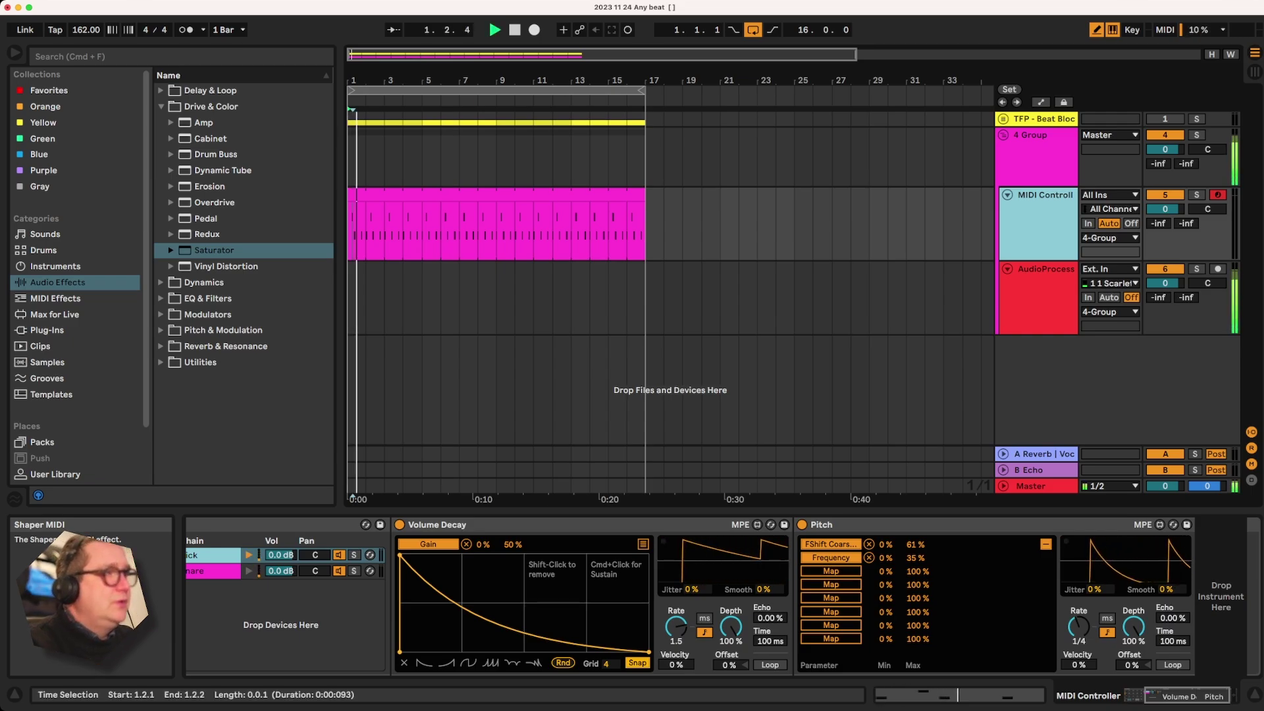
pyautogui.press('space')
pyautogui.press('space')
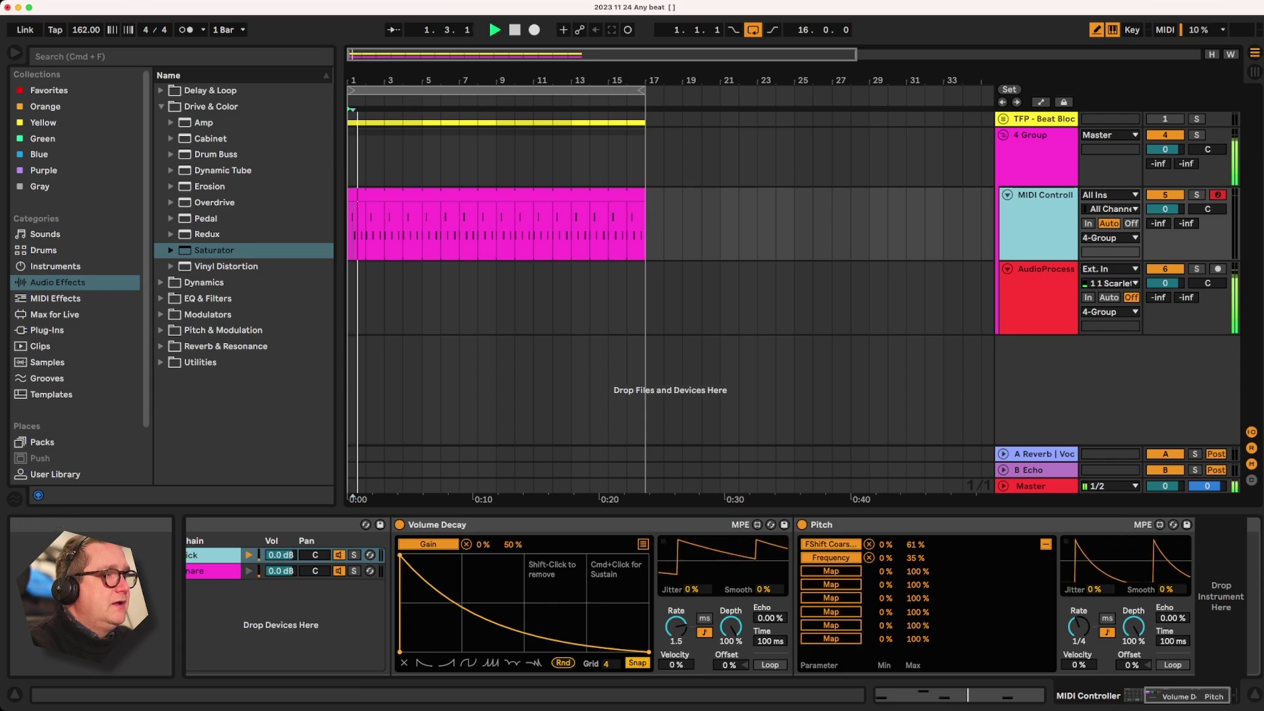
# Create a new chain in the MIDI Controller's Drum Rack and name it Hat
pyautogui.click(1134, 696)
pyautogui.press('space')
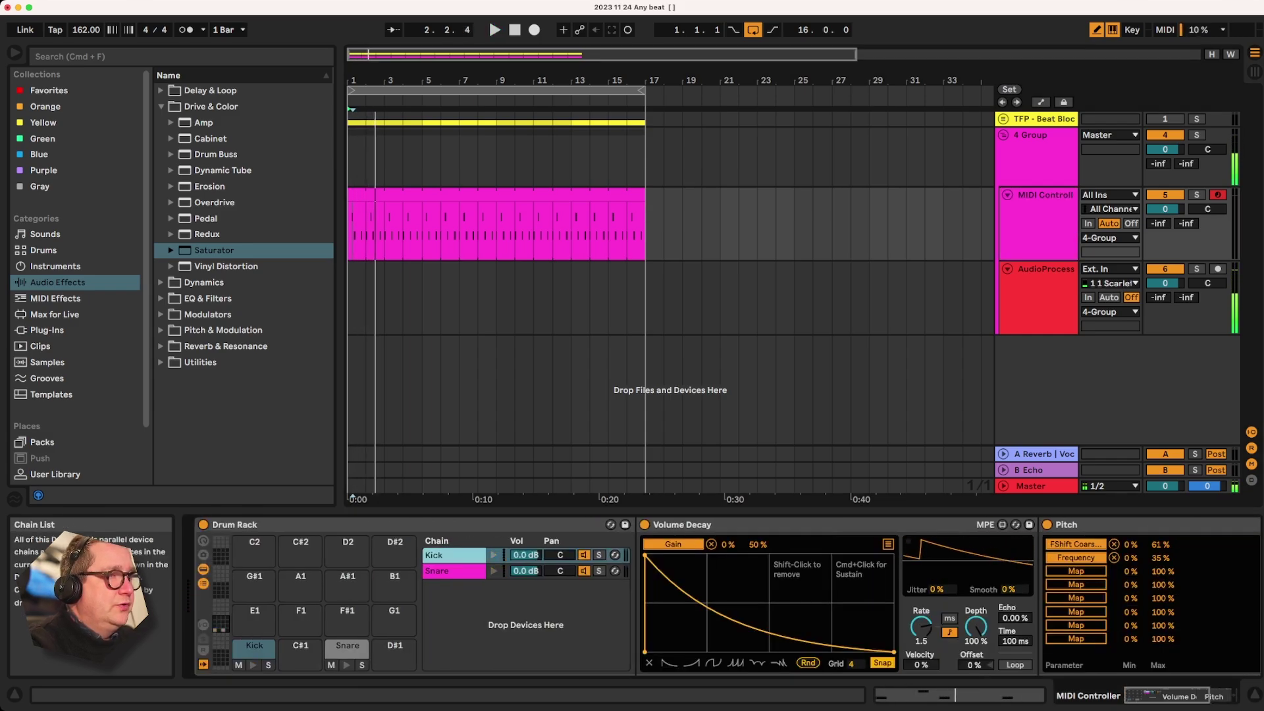
pyautogui.rightClick(525, 619)
pyautogui.click(557, 633)
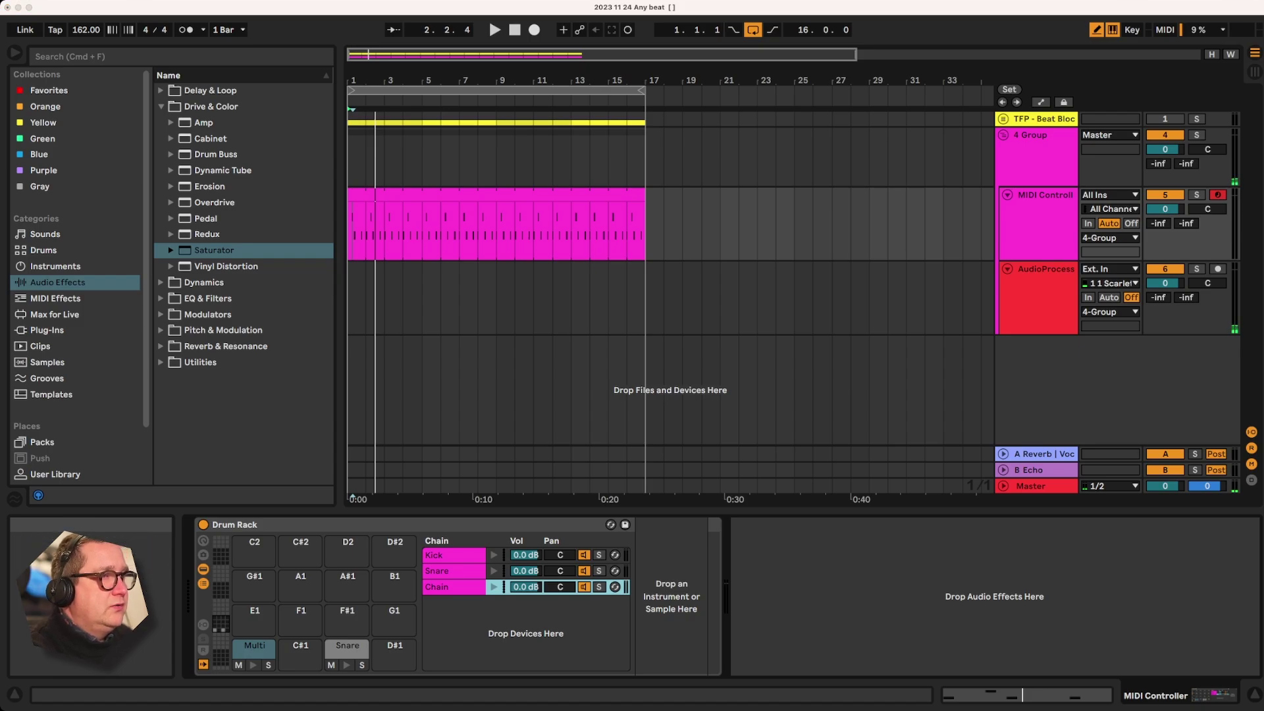
pyautogui.press('super+r')
pyautogui.write('Hat')
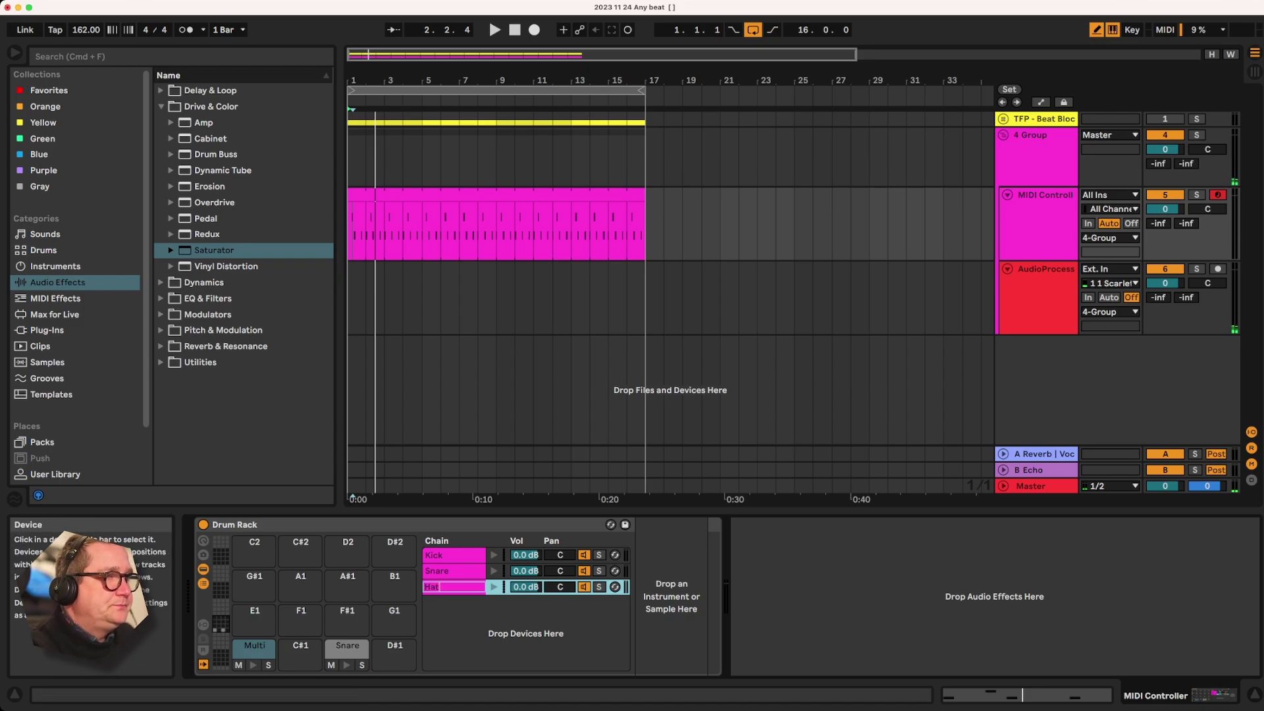
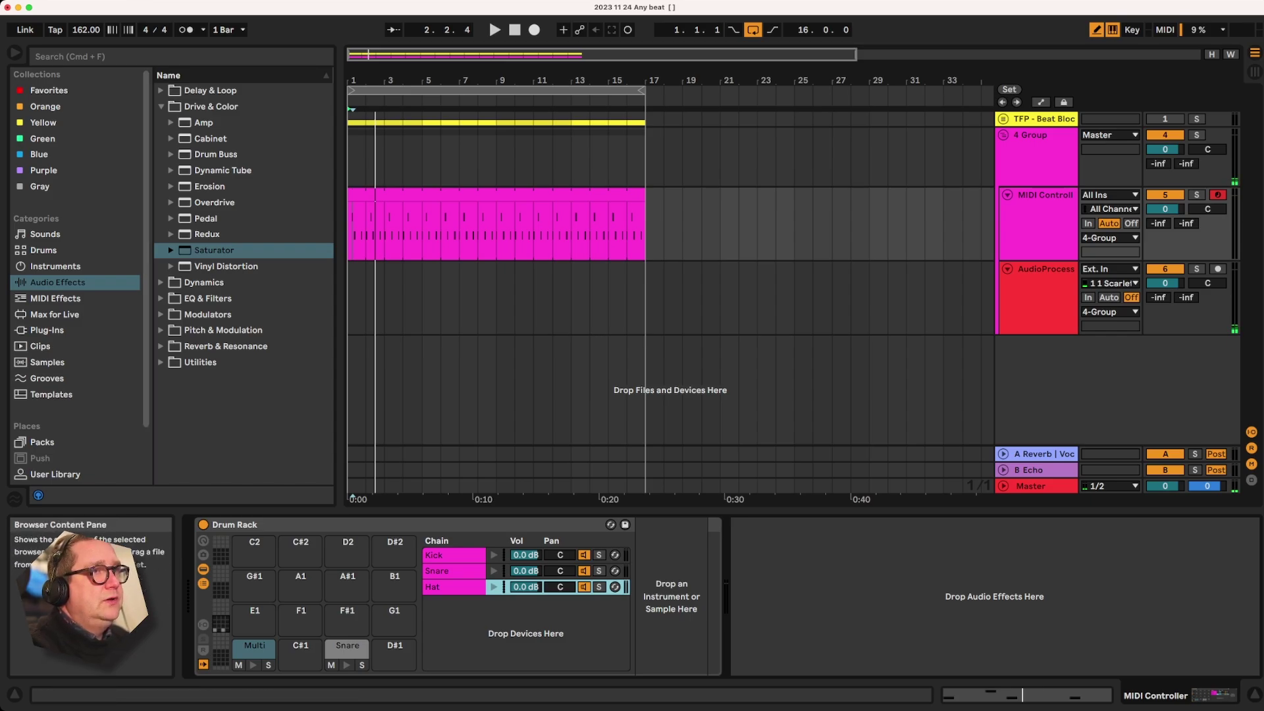
# Add a Utility from the Utilities effects to the Drum Rack's Hat chain
pyautogui.click(200, 362)
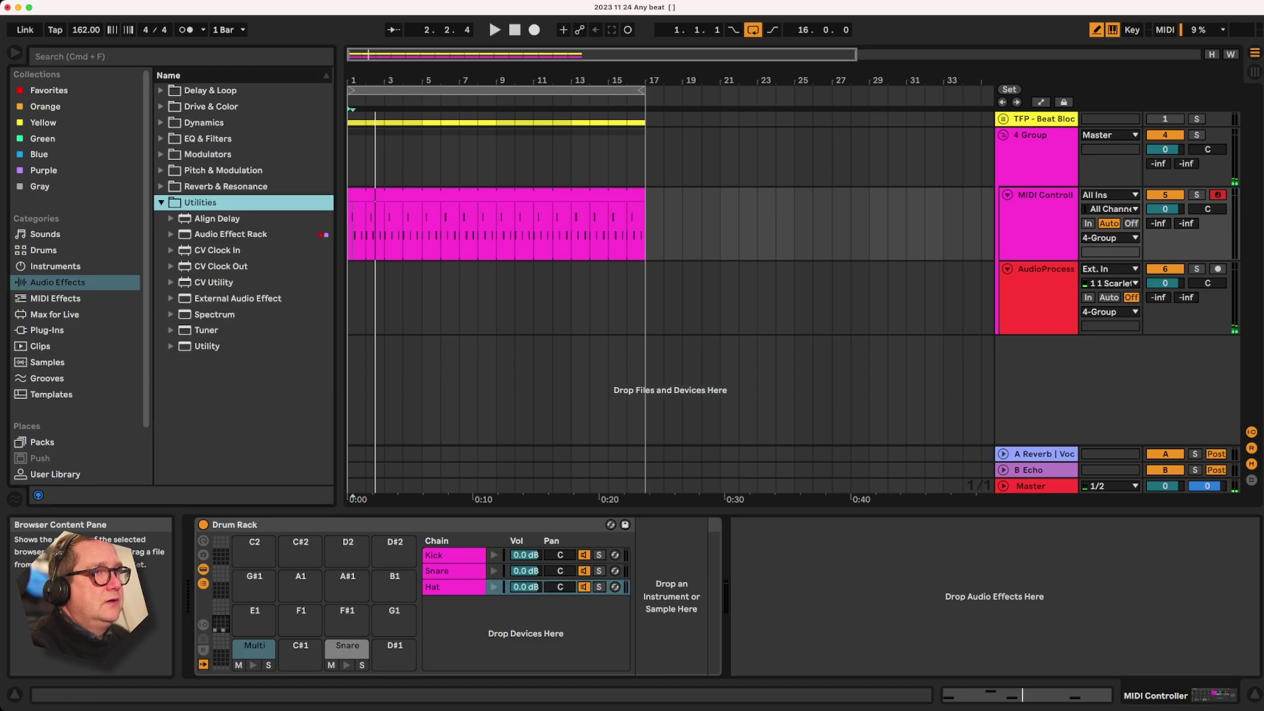
pyautogui.doubleClick(207, 346)
pyautogui.moveTo(765, 525); pyautogui.dragTo(648, 560)
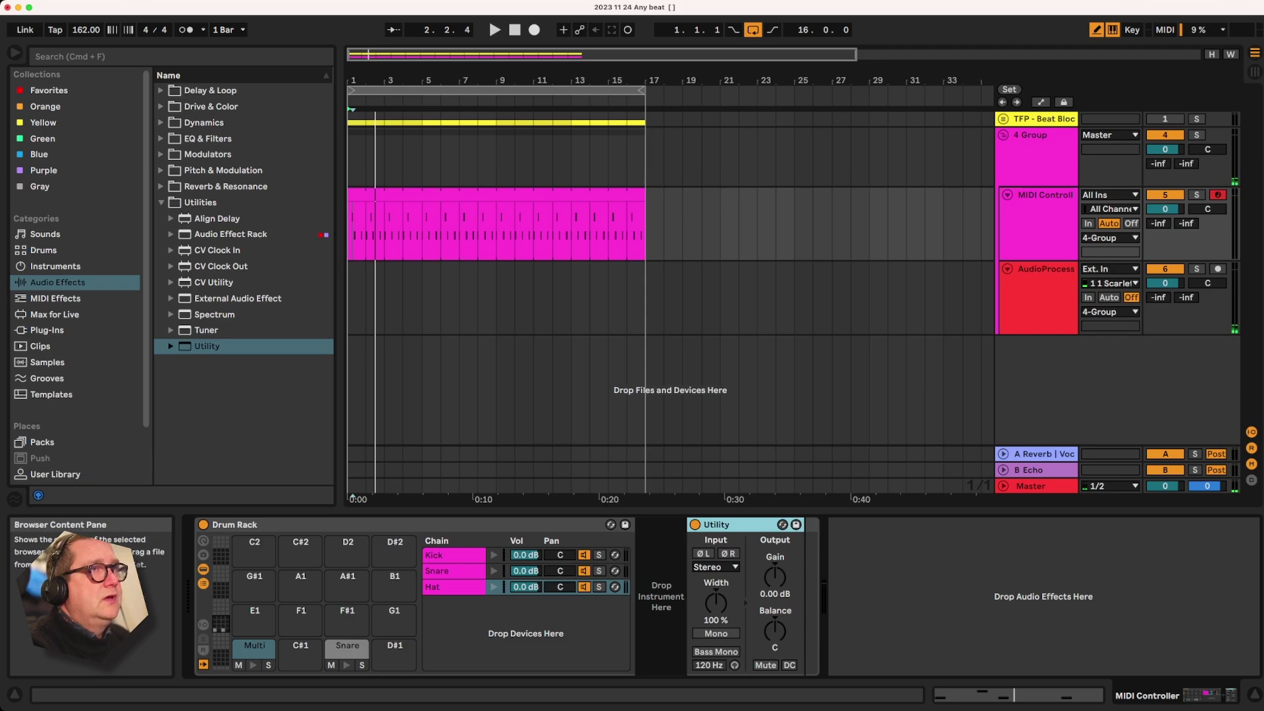
# Insert a high-pass Auto Filter before the Hat chain's Utility, with frequency about 2.36 kHz and resonance 12%
pyautogui.click(207, 139)
pyautogui.click(216, 155)
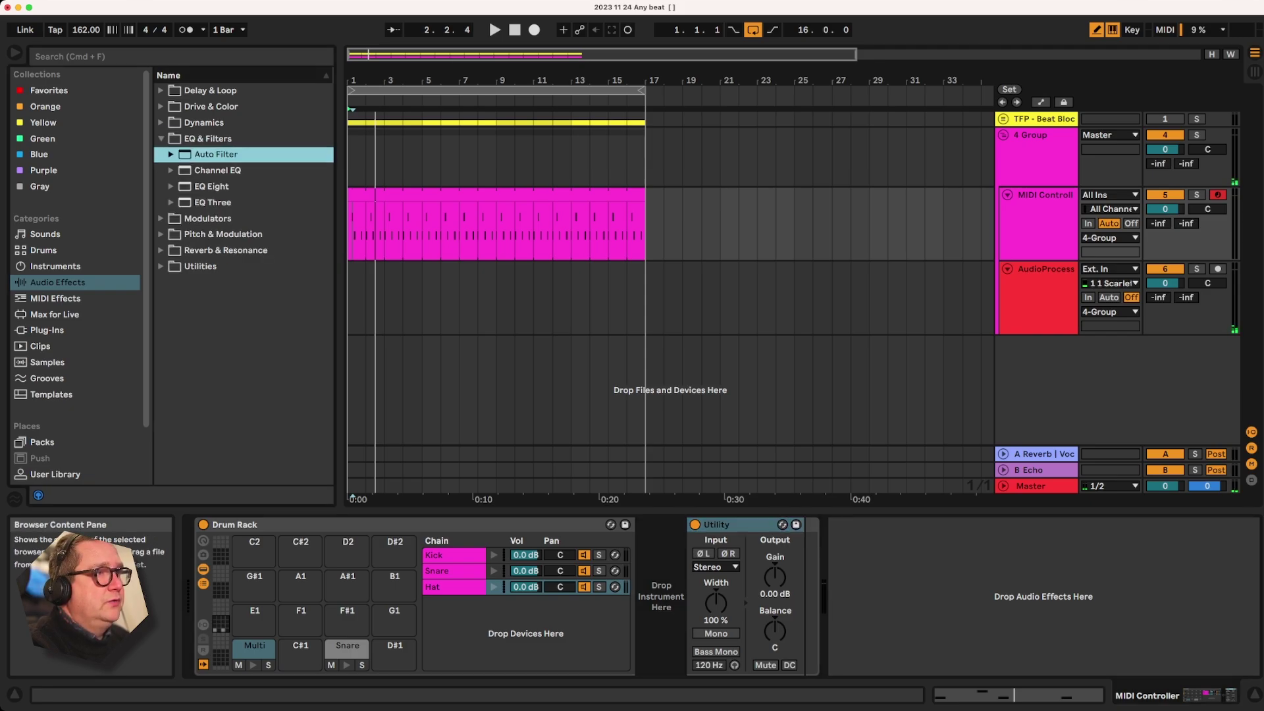
pyautogui.moveTo(216, 155); pyautogui.dragTo(708, 525)
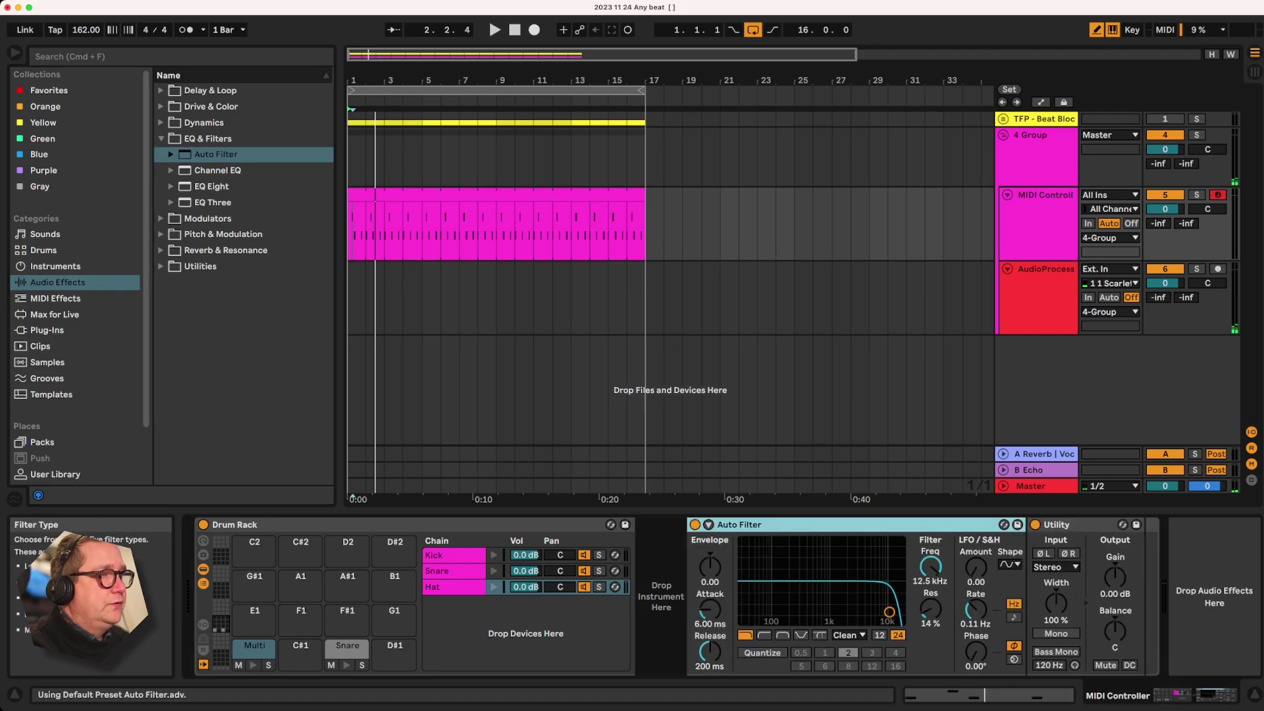
pyautogui.click(764, 635)
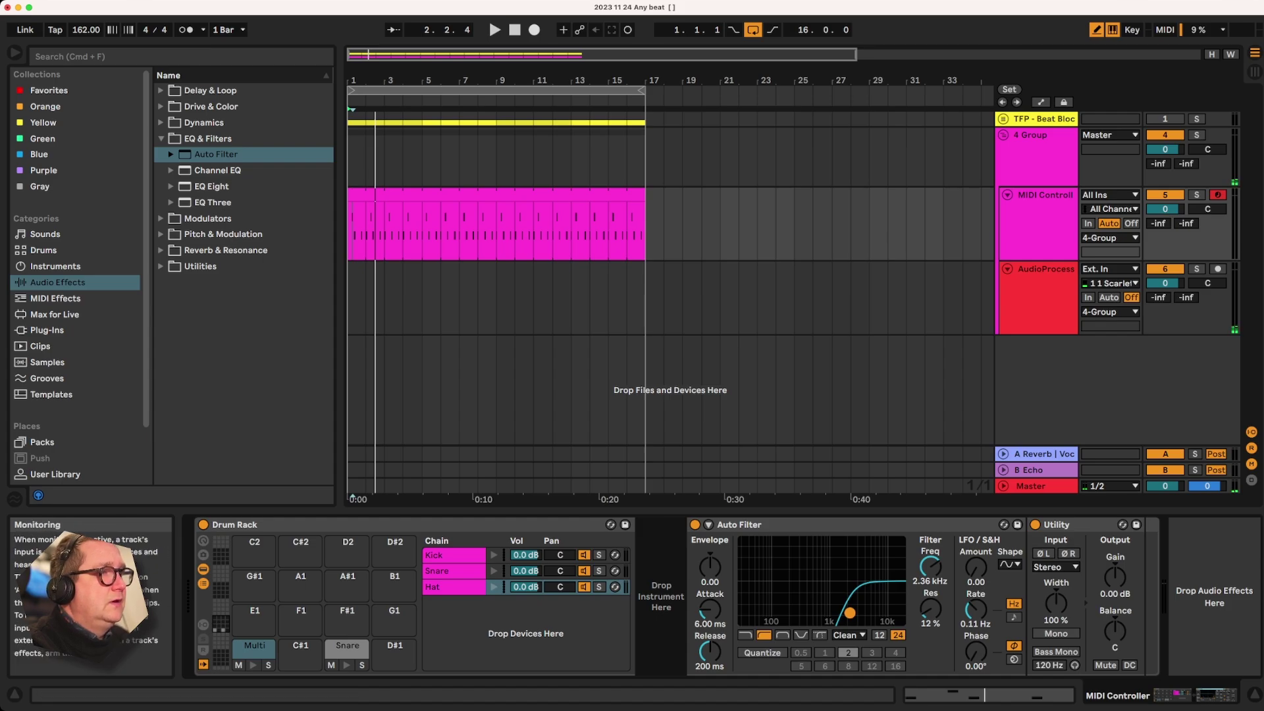
# Create a third chain in the AudioProcessing track's Audio Effect Rack, and check the Snare chain's devices
pyautogui.click(1046, 277)
pyautogui.moveTo(1145, 696); pyautogui.dragTo(1120, 695)
pyautogui.rightClick(751, 618)
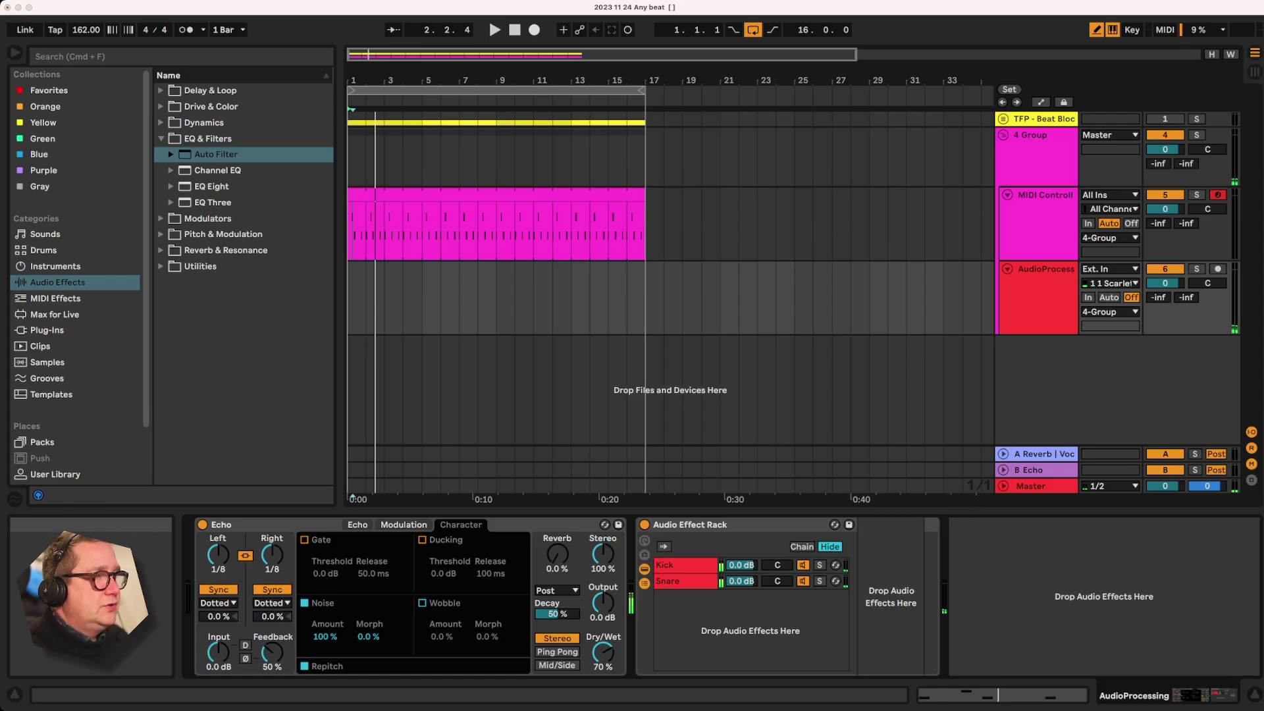
pyautogui.click(774, 626)
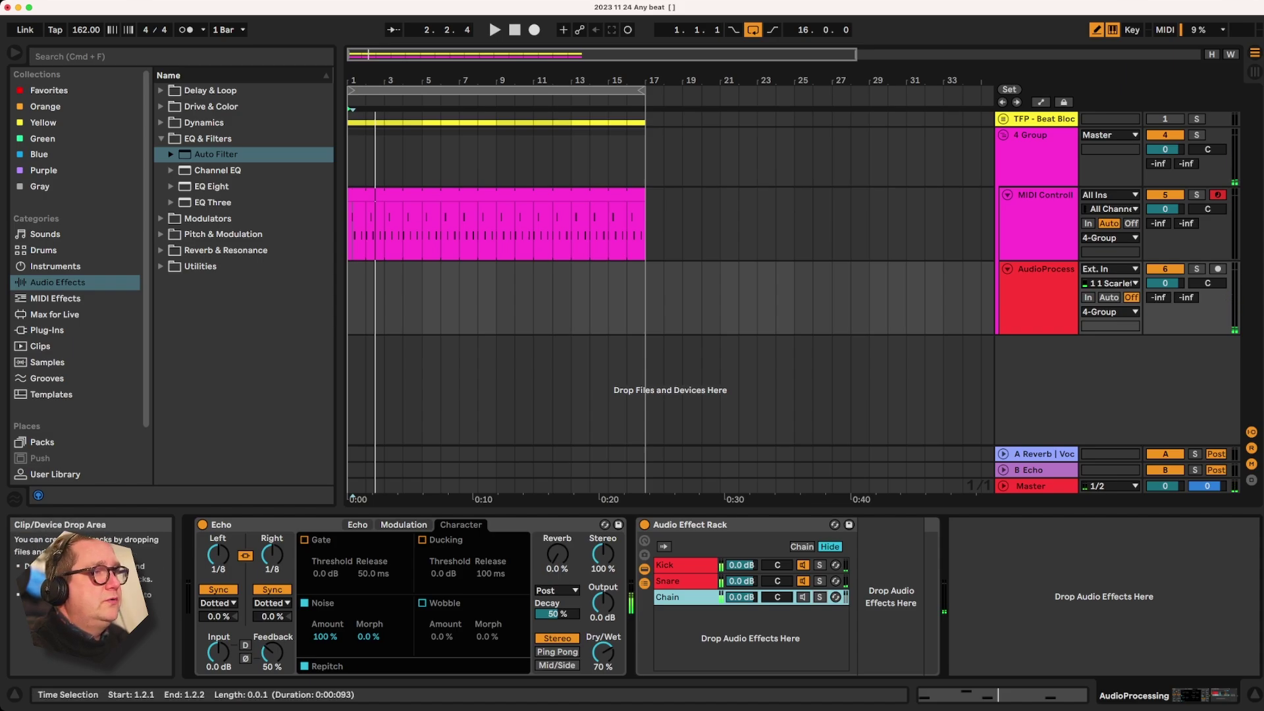
pyautogui.click(685, 582)
pyautogui.moveTo(1123, 696)
pyautogui.mouseDown()
pyautogui.moveTo(1201, 695)
pyautogui.moveTo(1123, 695)
pyautogui.mouseUp()
pyautogui.click(1038, 290)
# Cut the Auto Filter and Utility from the Hat chain of the MIDI Controller's Drum Rack
pyautogui.click(1038, 217)
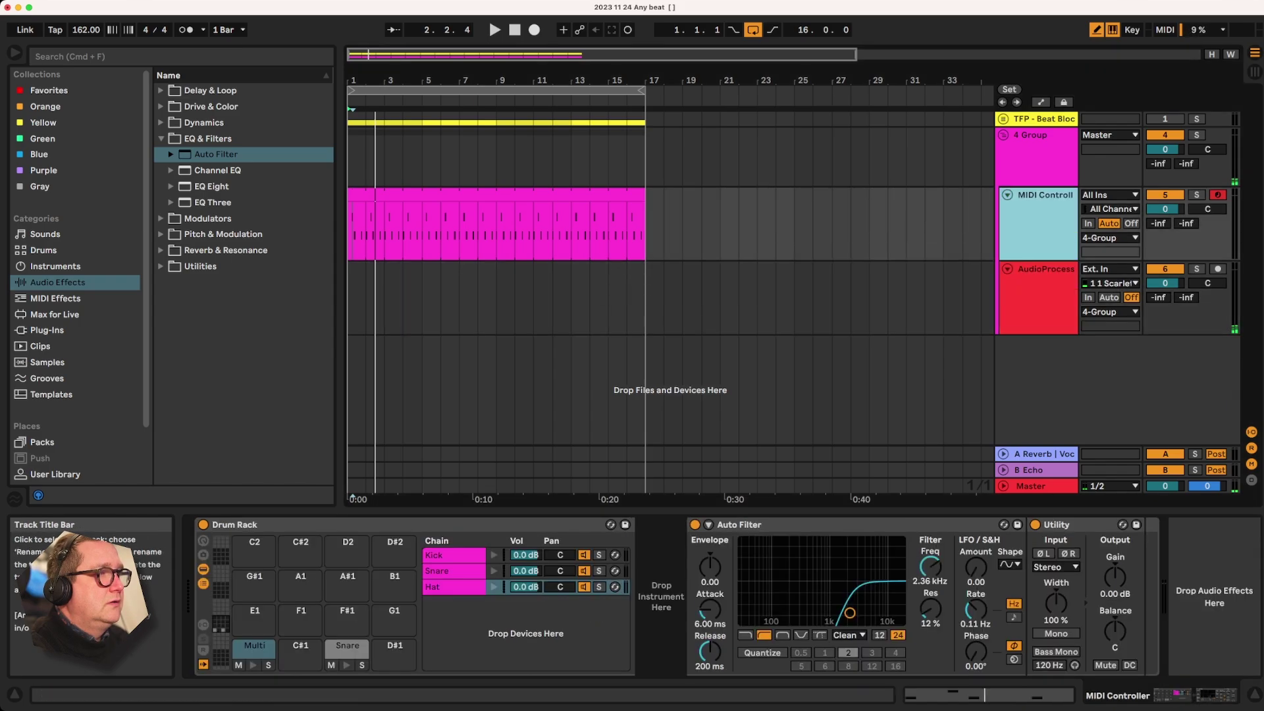
pyautogui.click(803, 525)
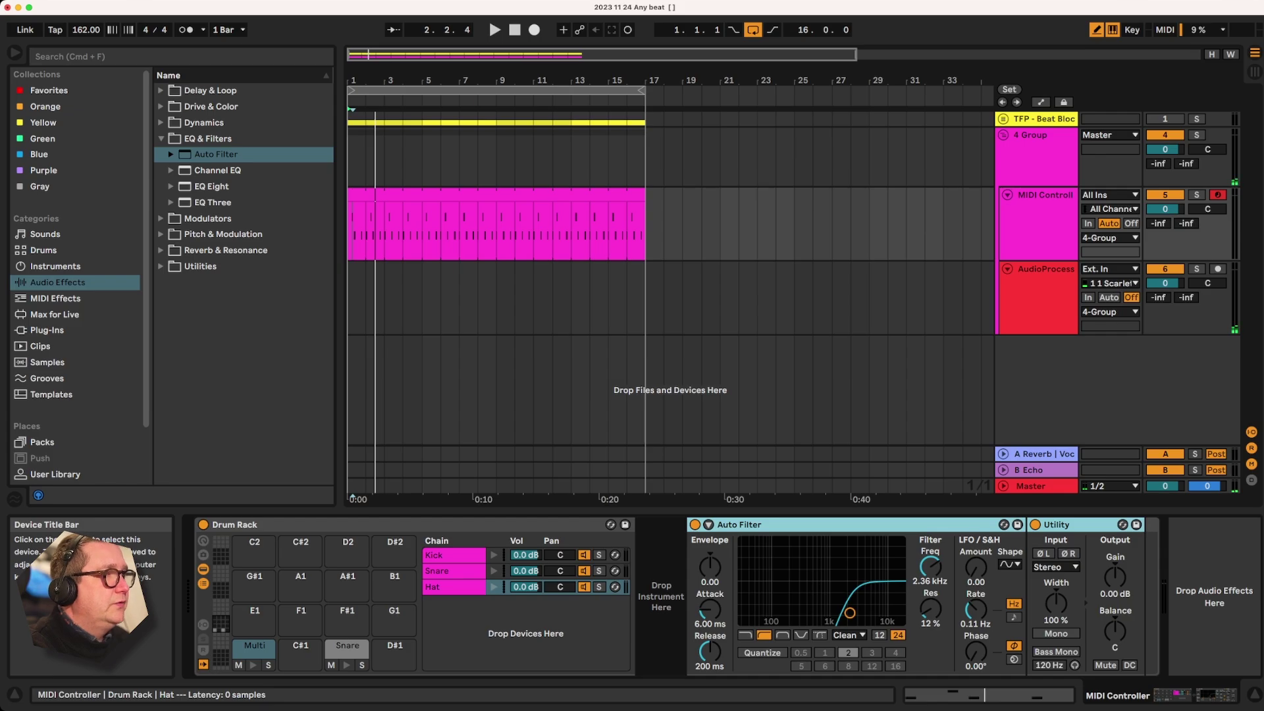
pyautogui.press('super+x')
# Rename the third chain of AudioProcessing's Audio Effect Rack to Hat and paste the Auto Filter and Utility into it
pyautogui.click(1041, 227)
pyautogui.click(1041, 303)
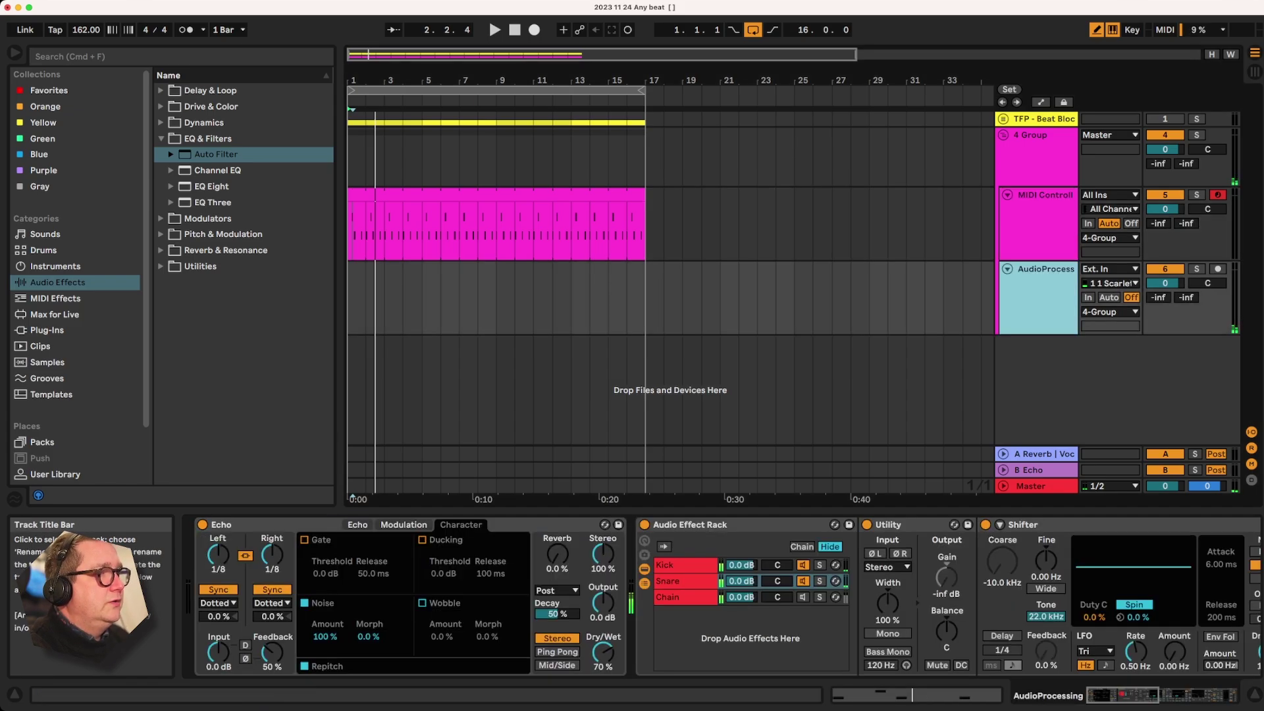
pyautogui.click(685, 597)
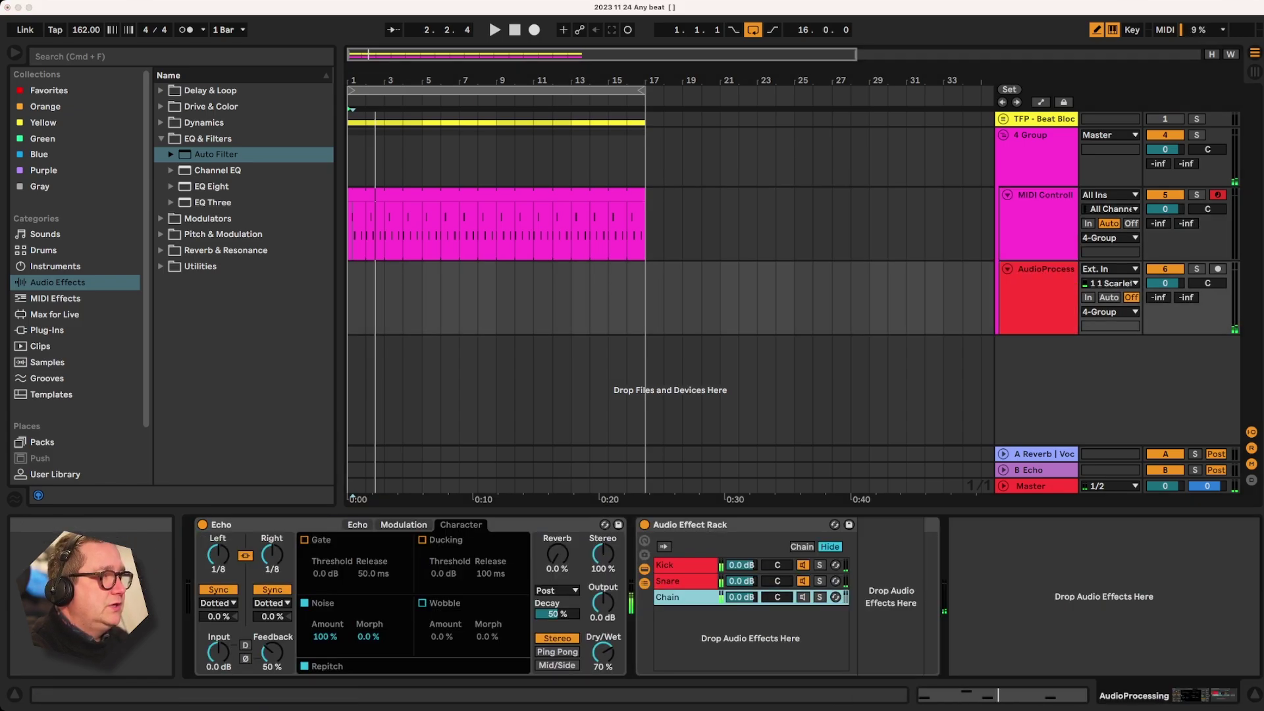
pyautogui.press('super+r')
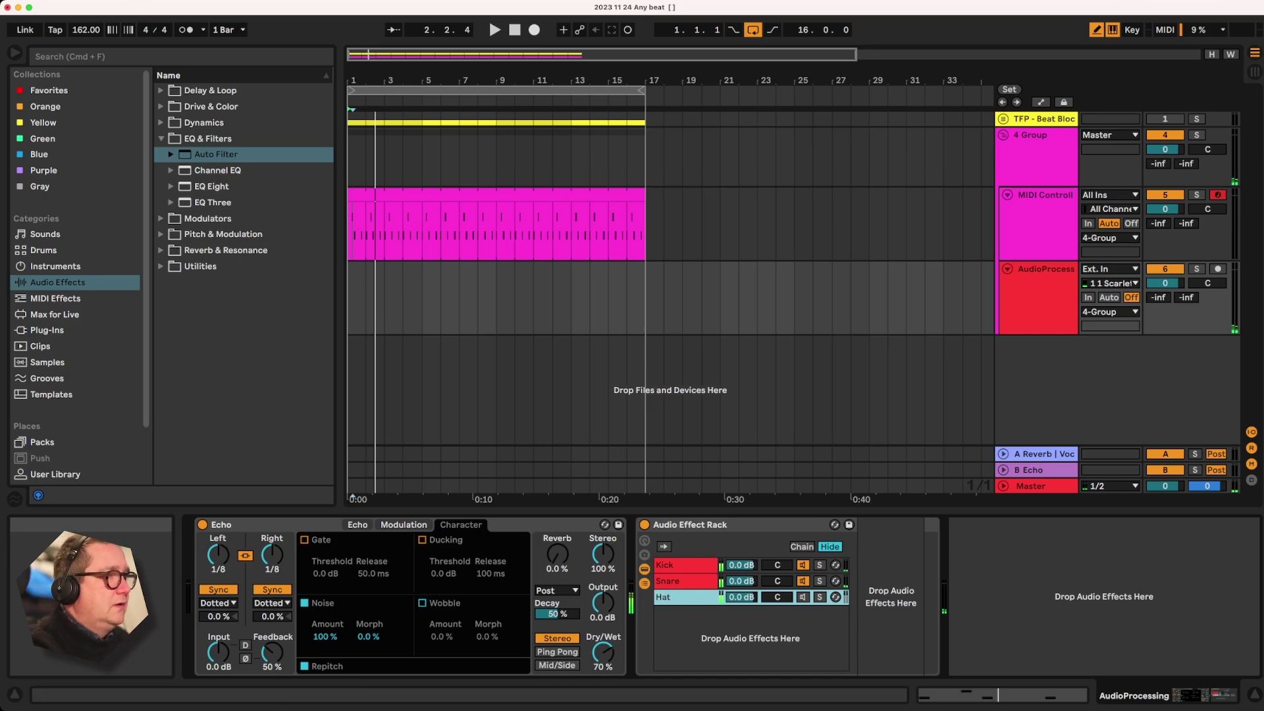
pyautogui.press('Return')
pyautogui.press('super+v')
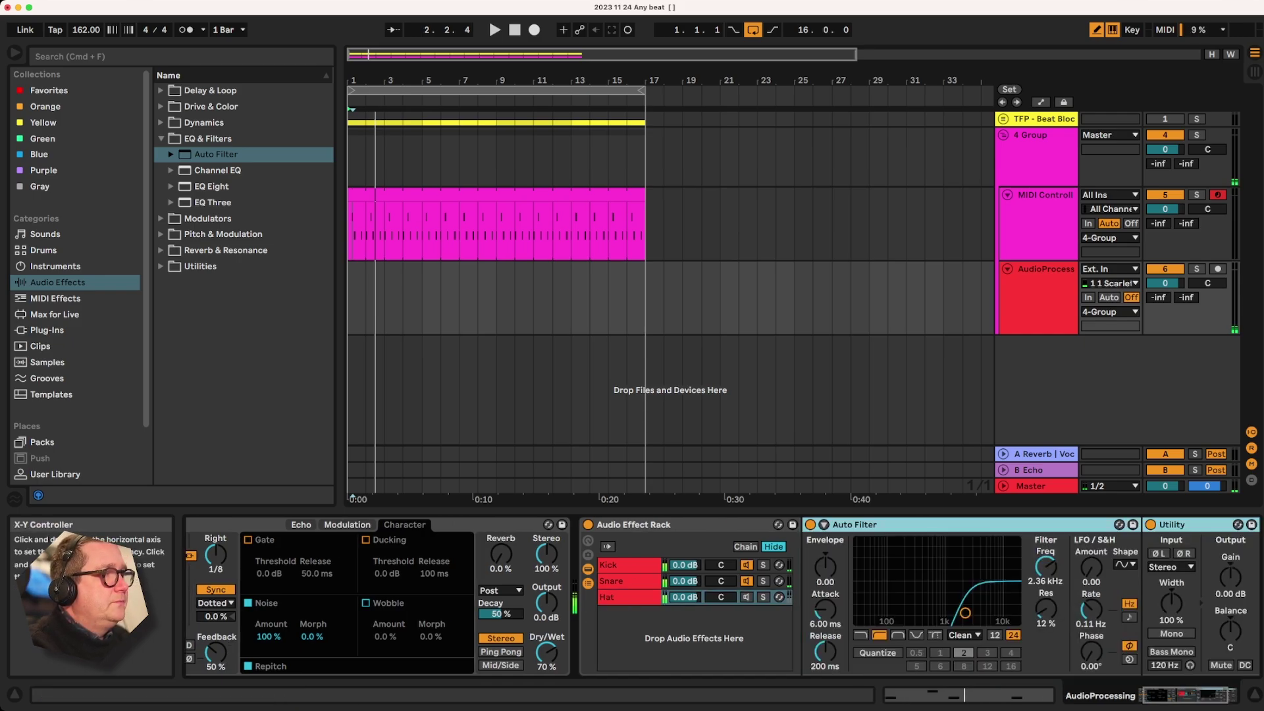
# Audition the Audio Effect Rack's Hat chain in isolation from Kick and Snare, and restore the chains' activation and solo states
pyautogui.click(746, 597)
pyautogui.click(745, 581)
pyautogui.click(745, 566)
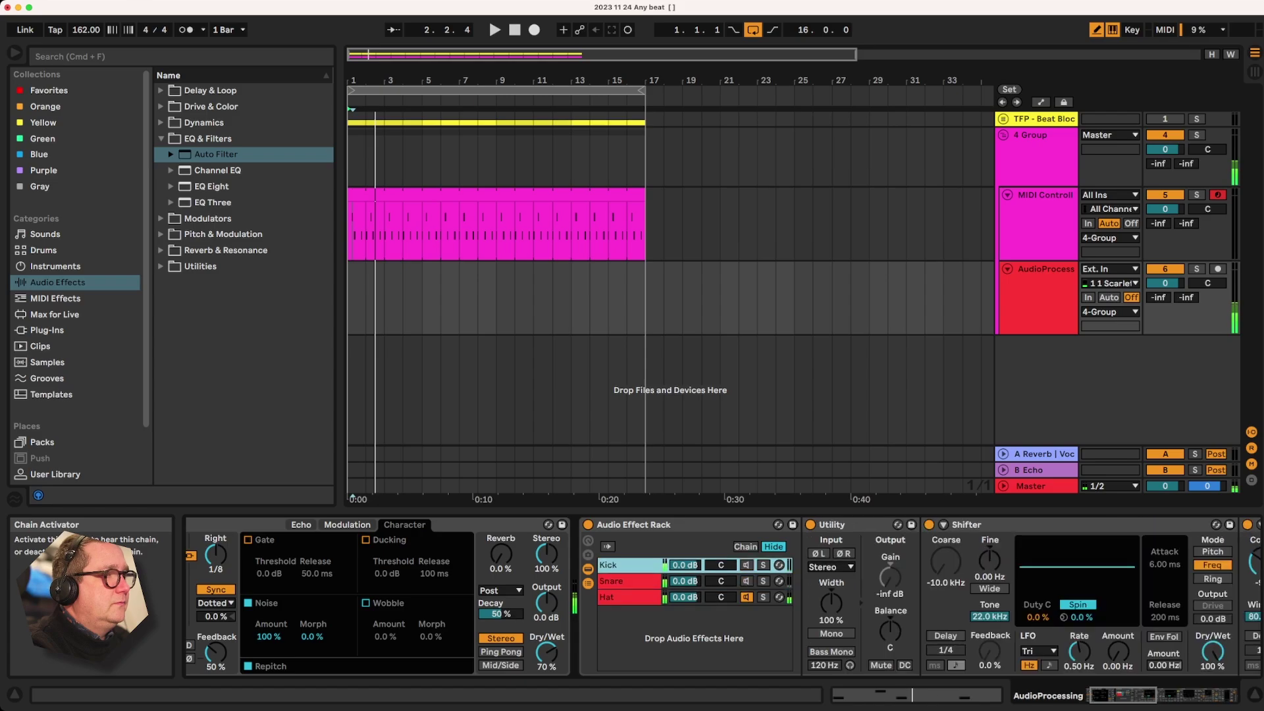
pyautogui.click(746, 597)
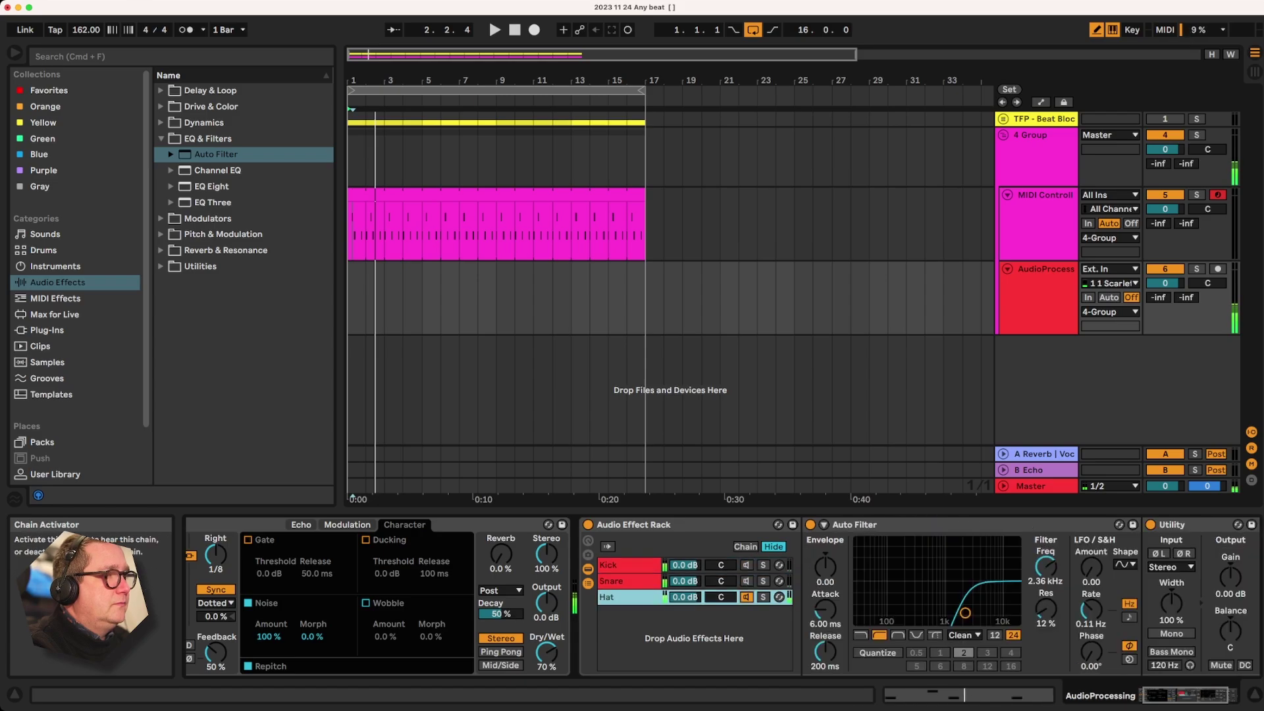
pyautogui.click(746, 580)
pyautogui.click(746, 564)
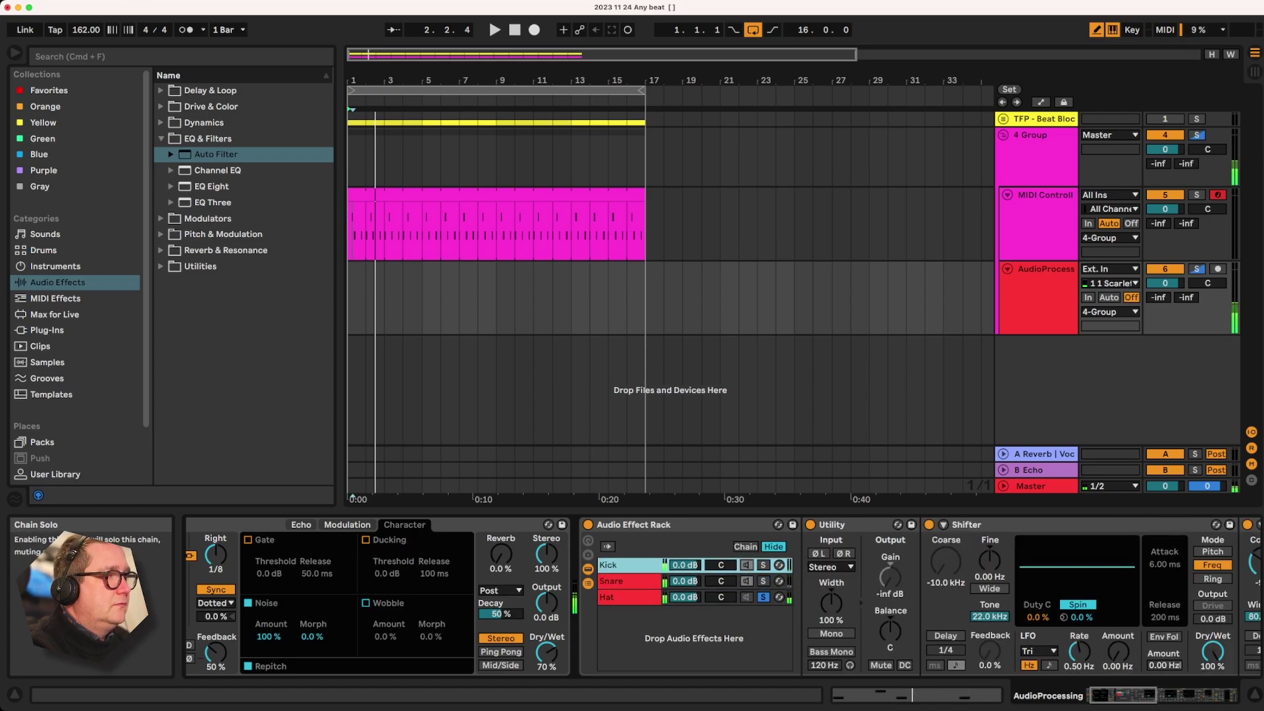
pyautogui.click(763, 597)
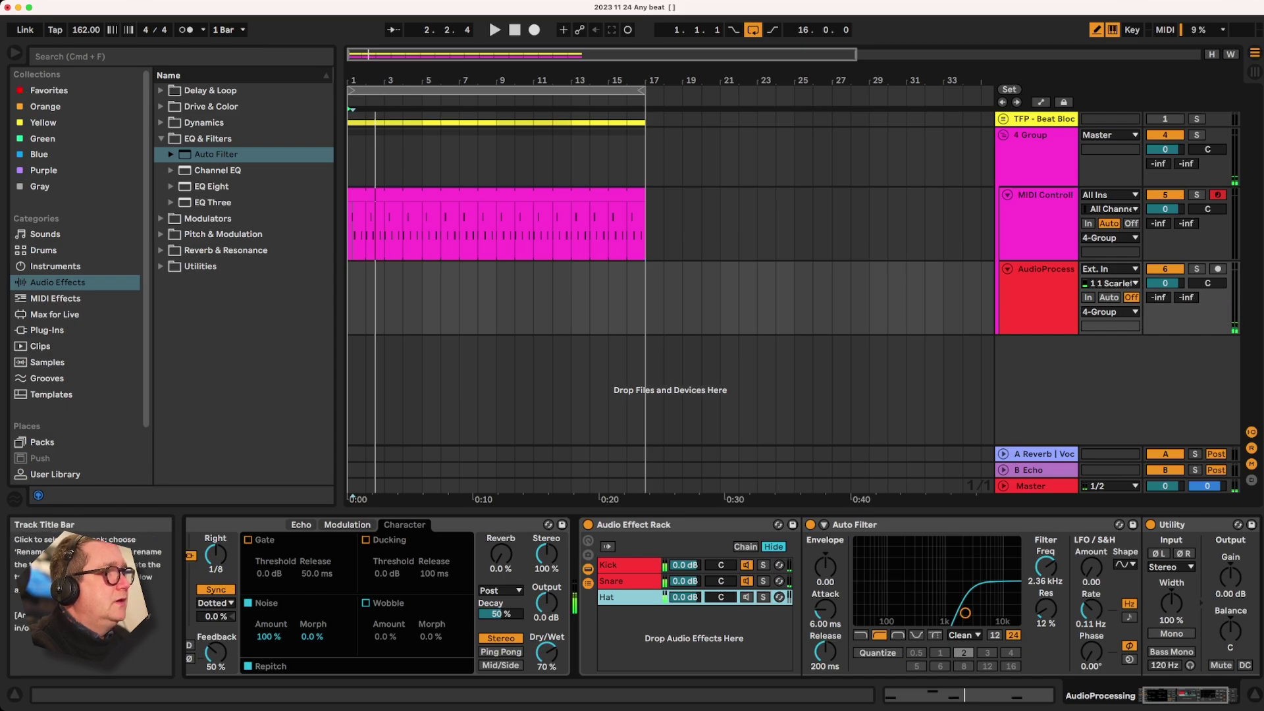
# Add a Shaper MIDI effect to the Hat chain of the MIDI Controller's Drum Rack
pyautogui.click(1040, 201)
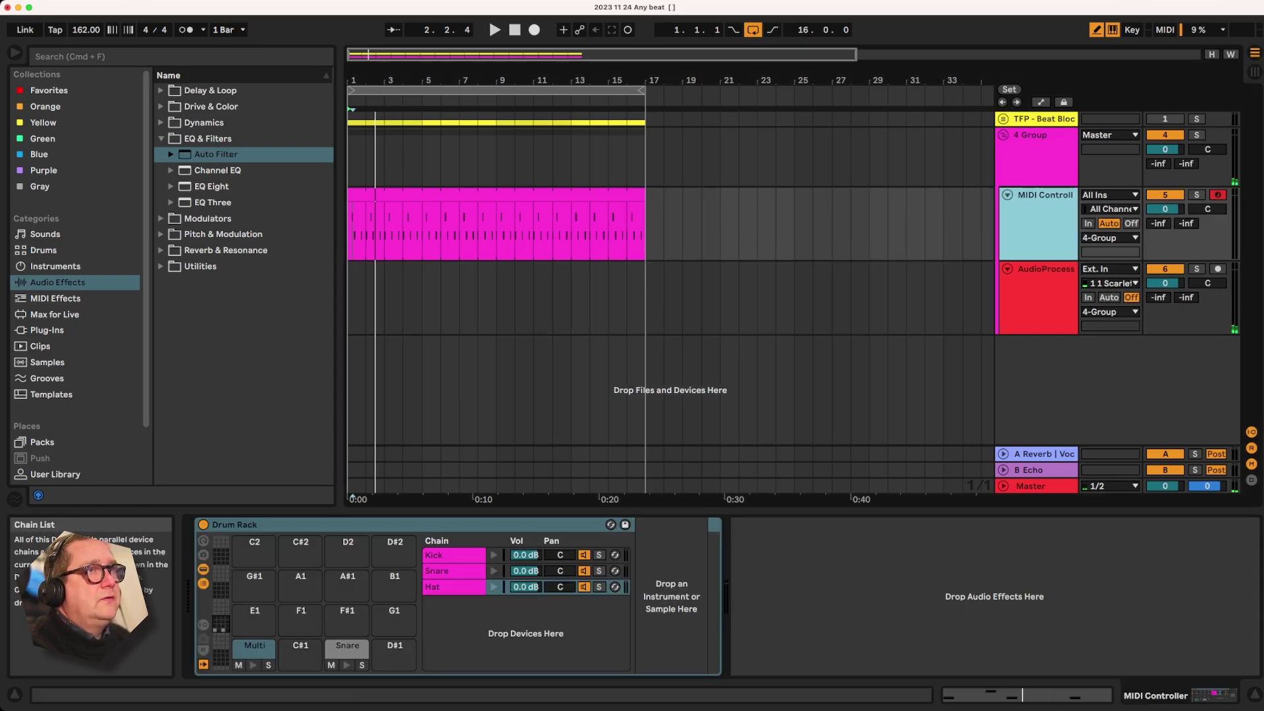
pyautogui.click(55, 298)
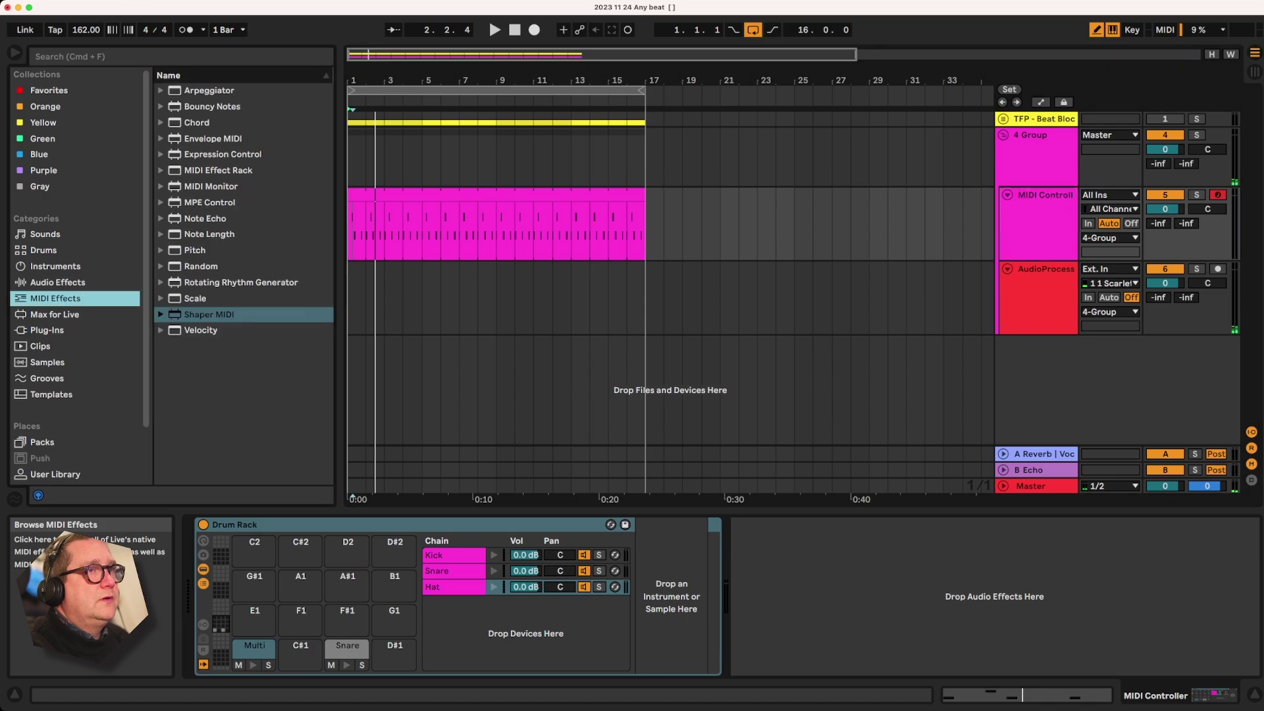
pyautogui.moveTo(208, 315); pyautogui.dragTo(672, 592)
# Map the Hat chain's Shaper MIDI to the Utility Gain in AudioProcessing's Hat chain, with maximum 50% and velocity 0%
pyautogui.click(674, 544)
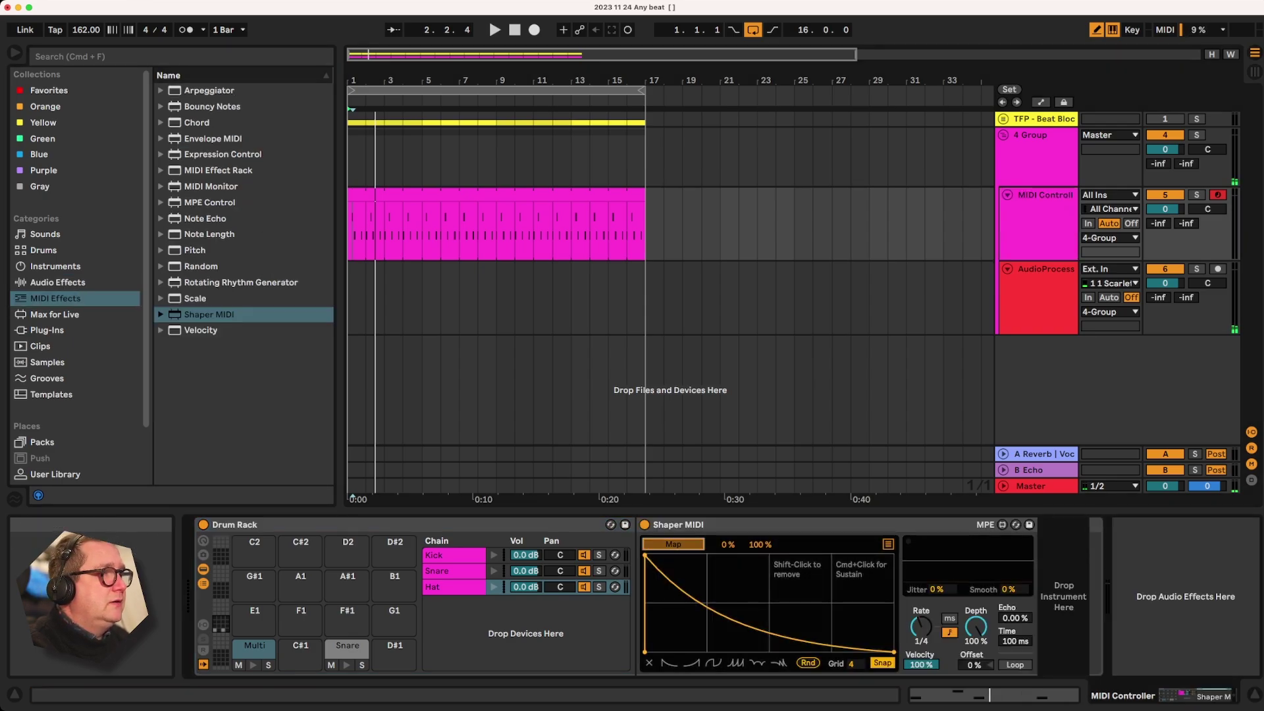
pyautogui.click(1039, 228)
pyautogui.click(1039, 296)
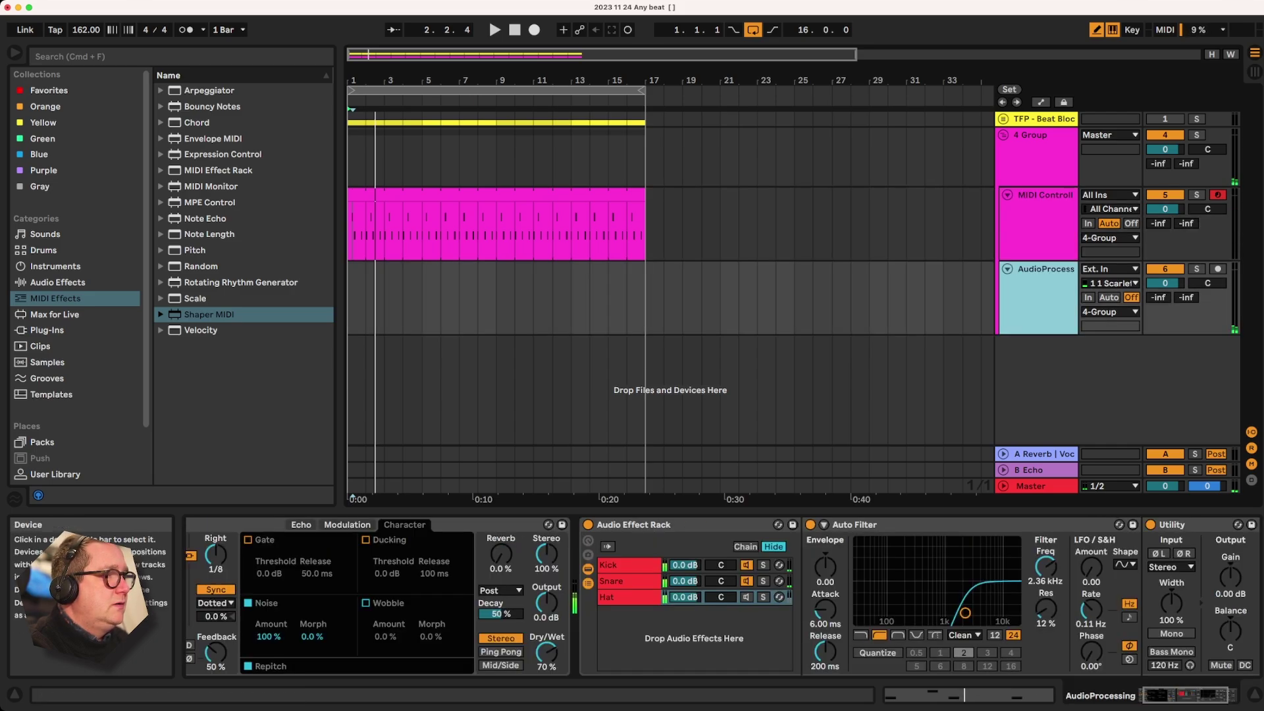
pyautogui.moveTo(1230, 578); pyautogui.dragTo(1230, 658)
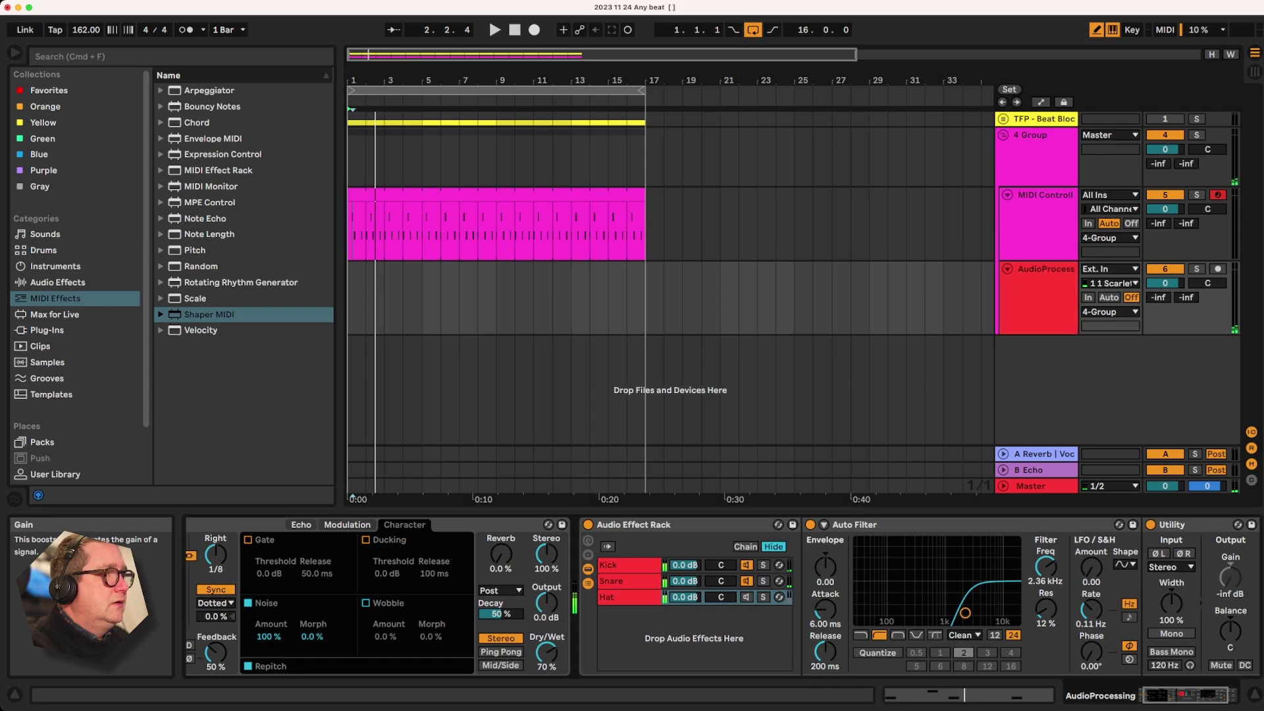
pyautogui.click(1039, 226)
pyautogui.click(920, 665)
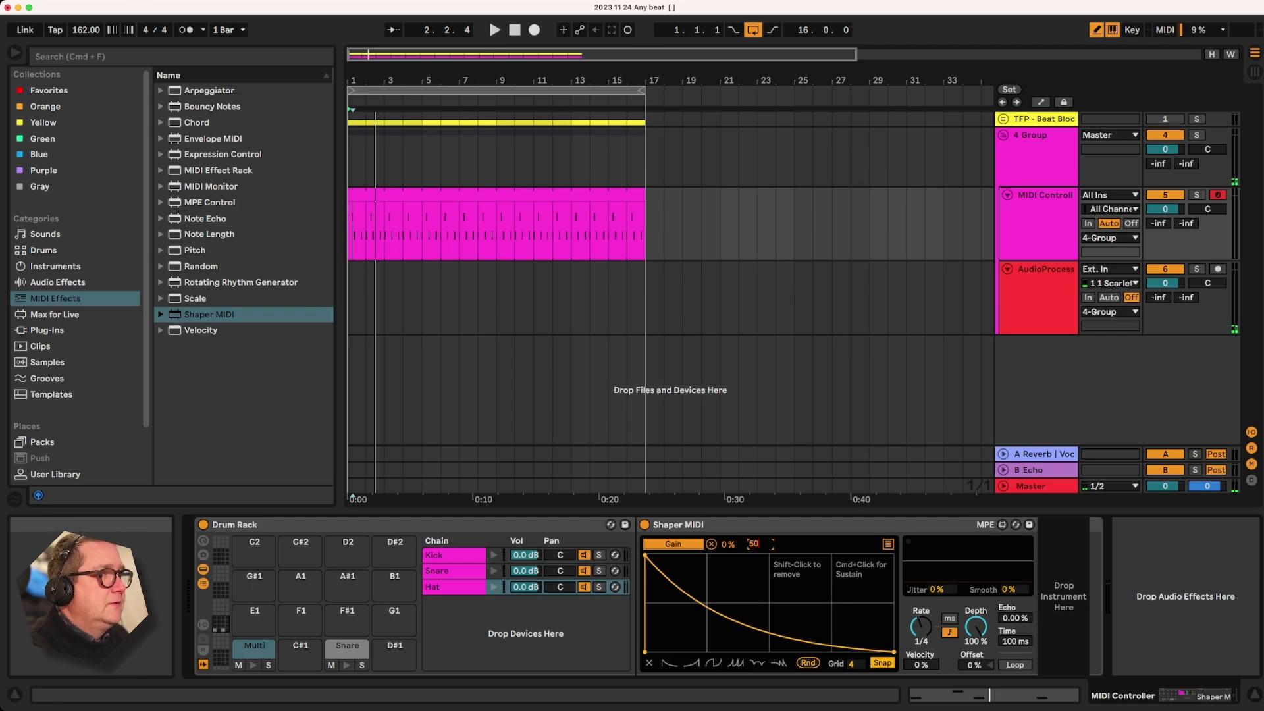
# Check the clip's note lanes and move the Drum Rack's Hat chain from the Kick pad to pad C#1
pyautogui.doubleClick(496, 195)
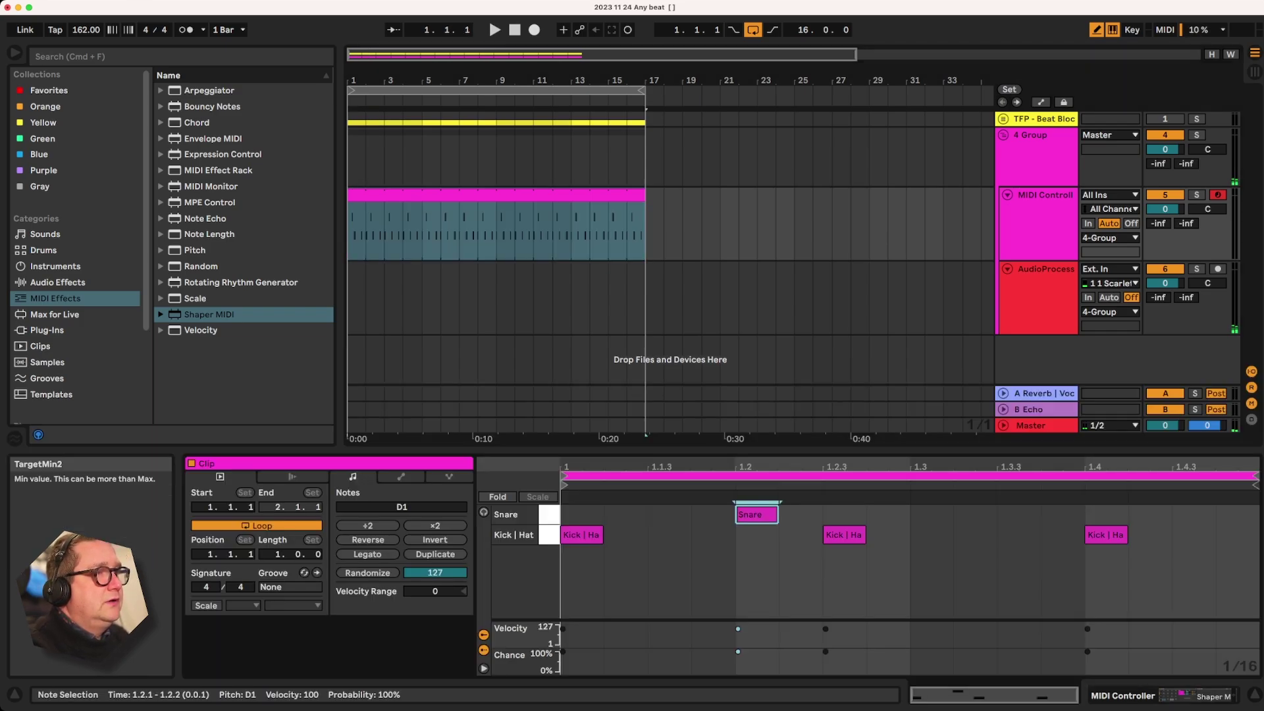
pyautogui.click(1159, 696)
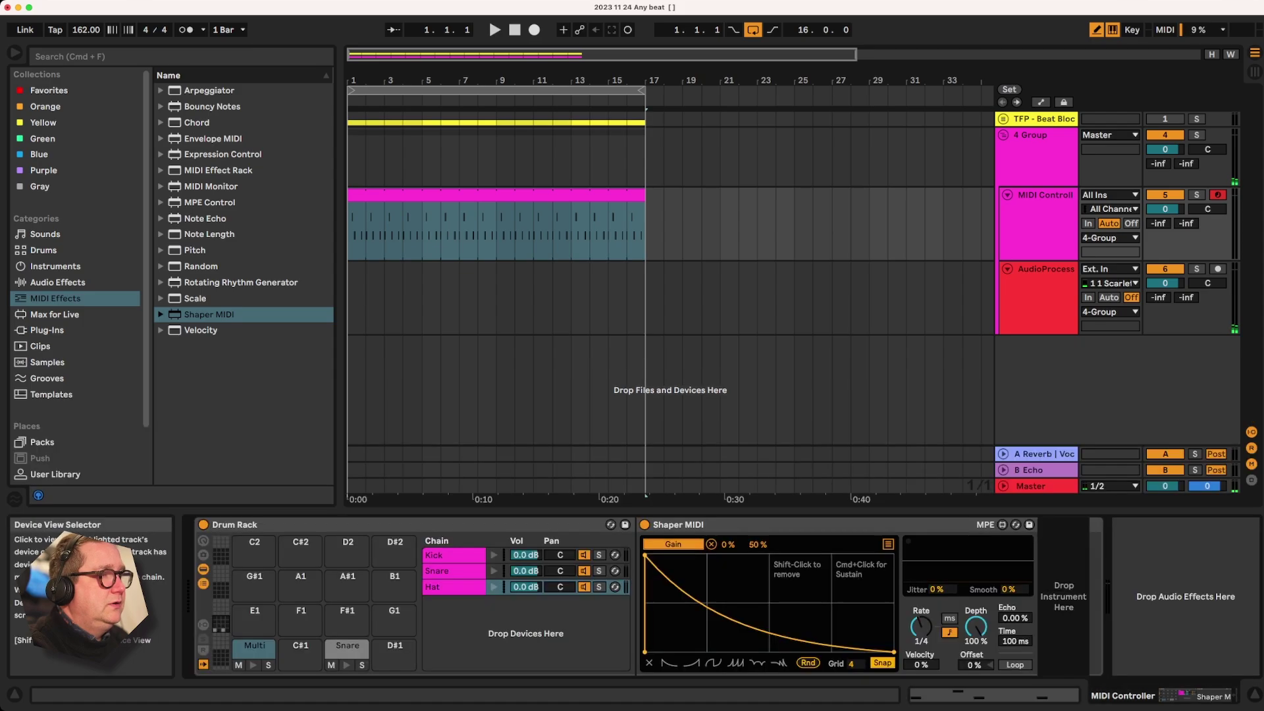
pyautogui.click(453, 587)
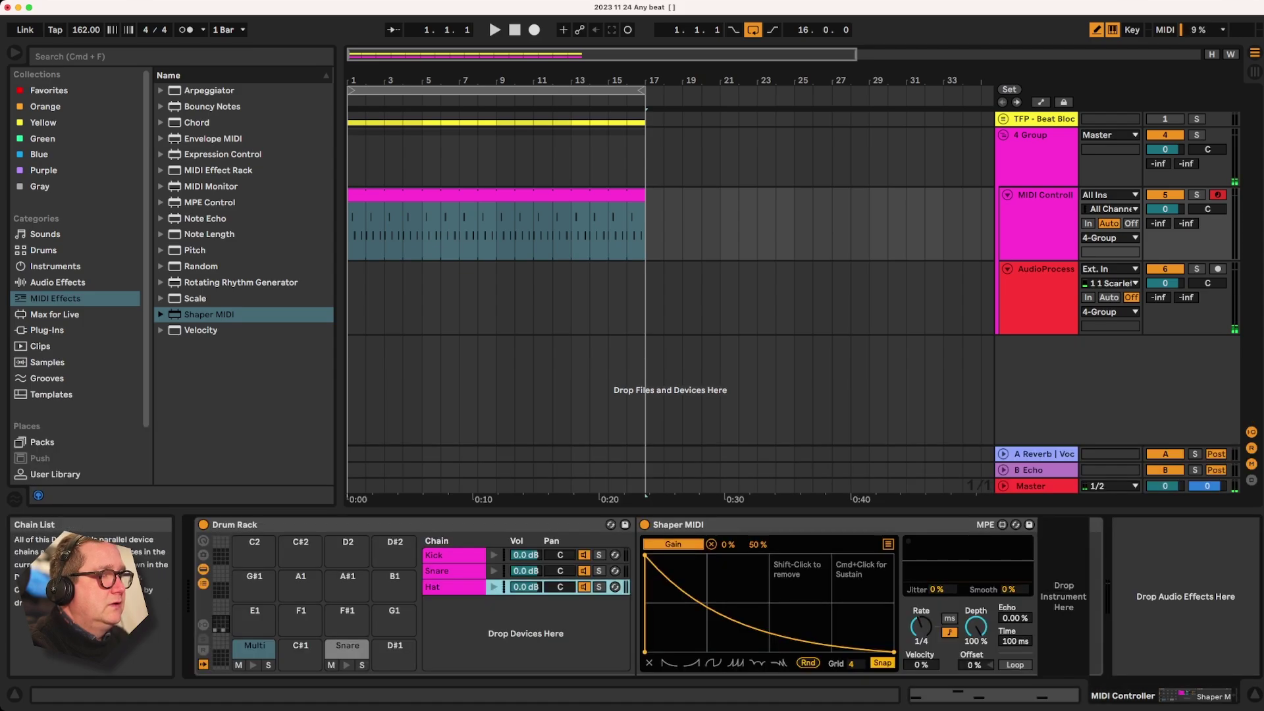
pyautogui.press('Delete')
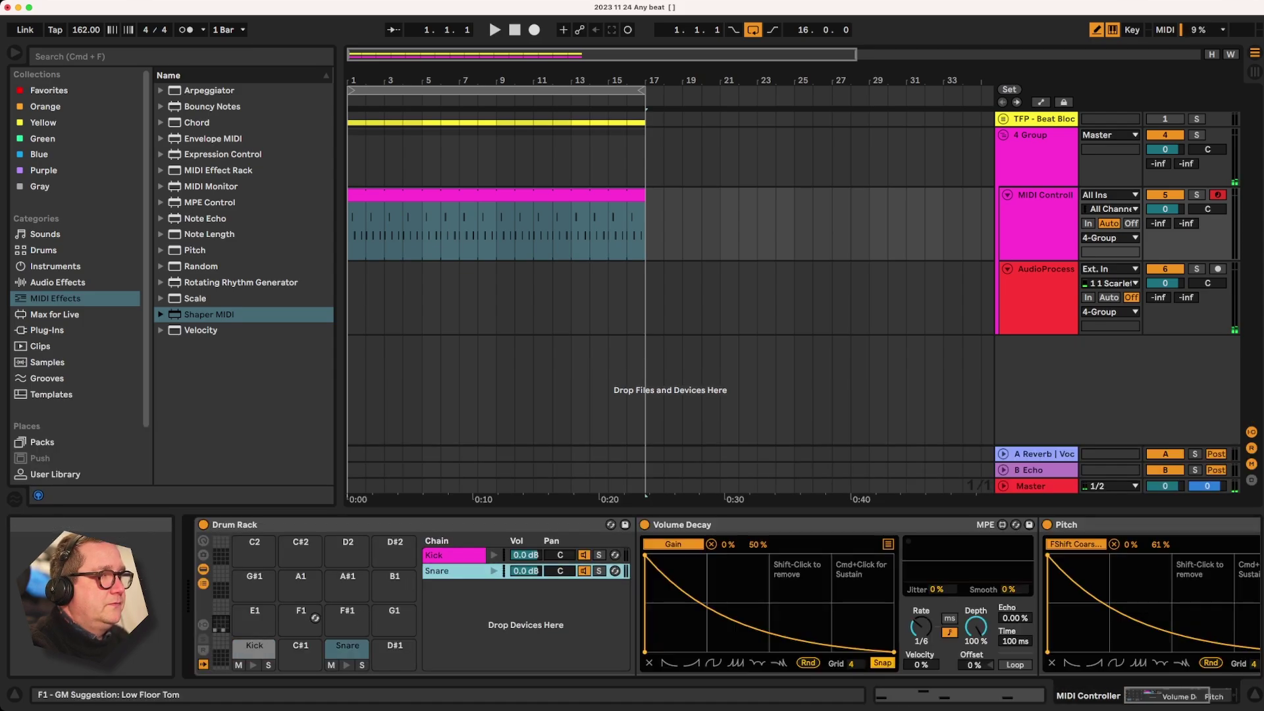
pyautogui.click(313, 651)
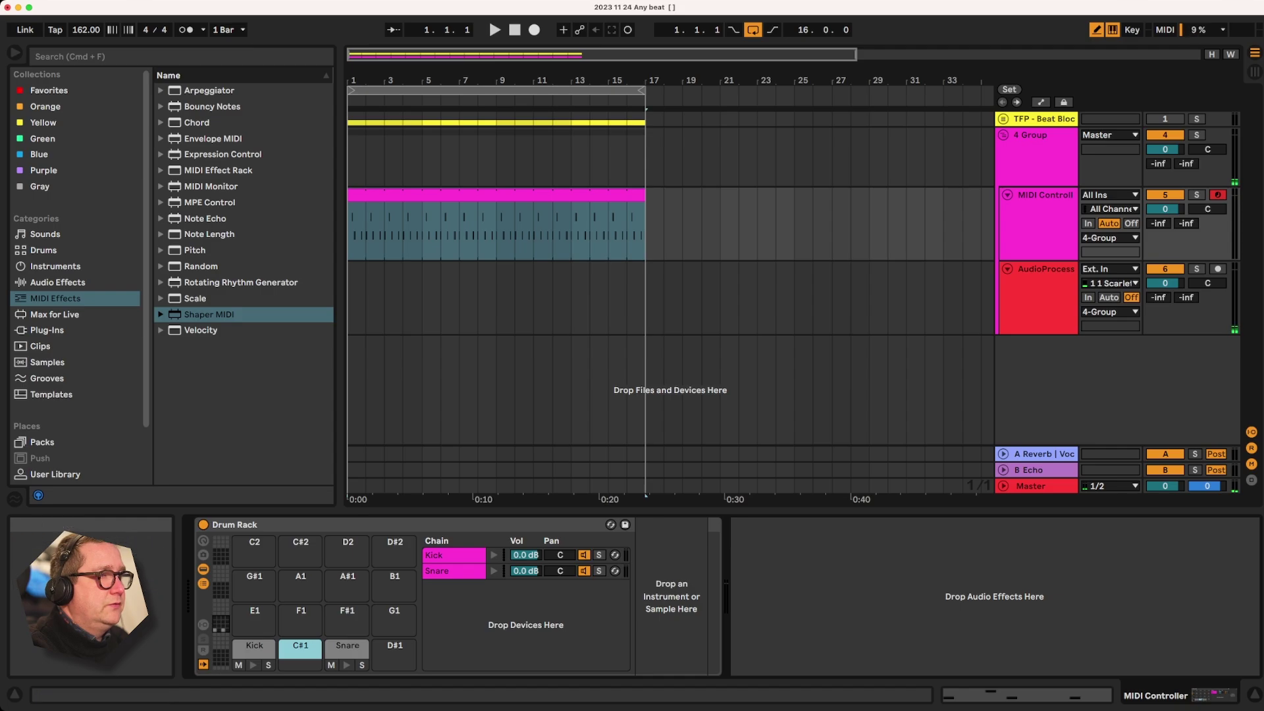
pyautogui.click(671, 596)
pyautogui.press('super+z')
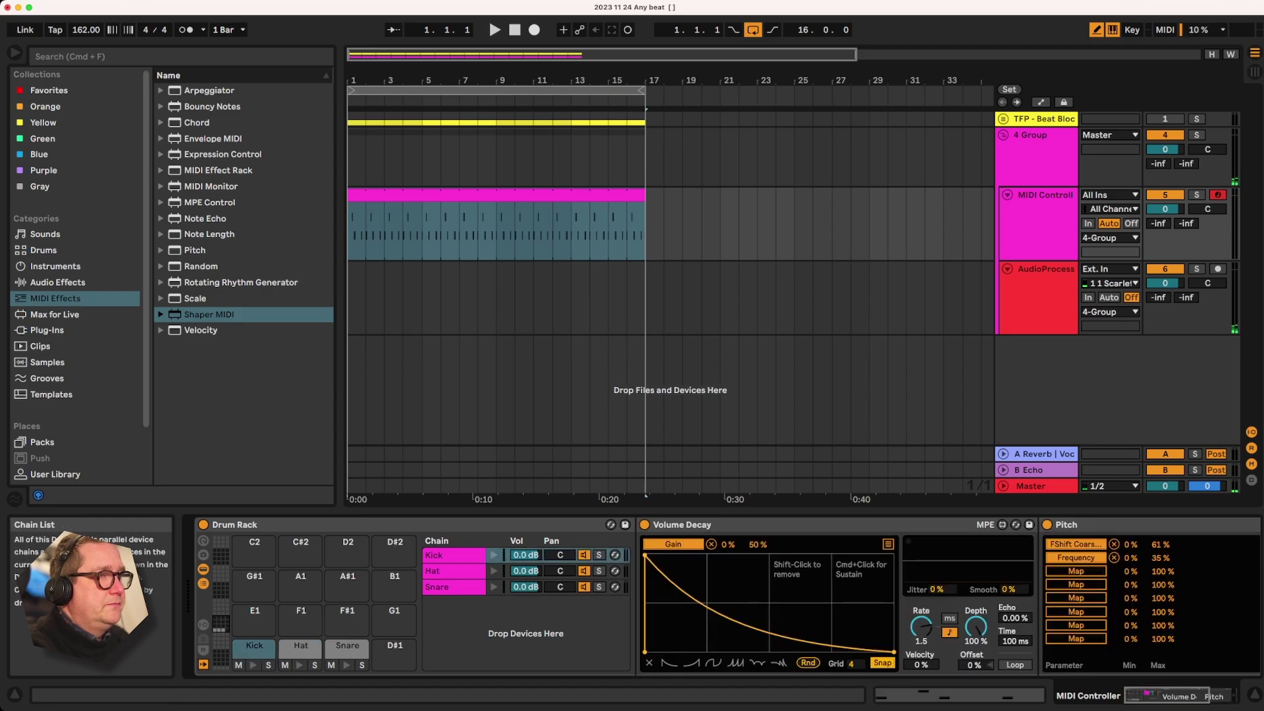
# Remap the relocated Hat chain's Shaper MIDI to the Utility Gain in AudioProcessing's Hat chain
pyautogui.click(455, 572)
pyautogui.click(454, 556)
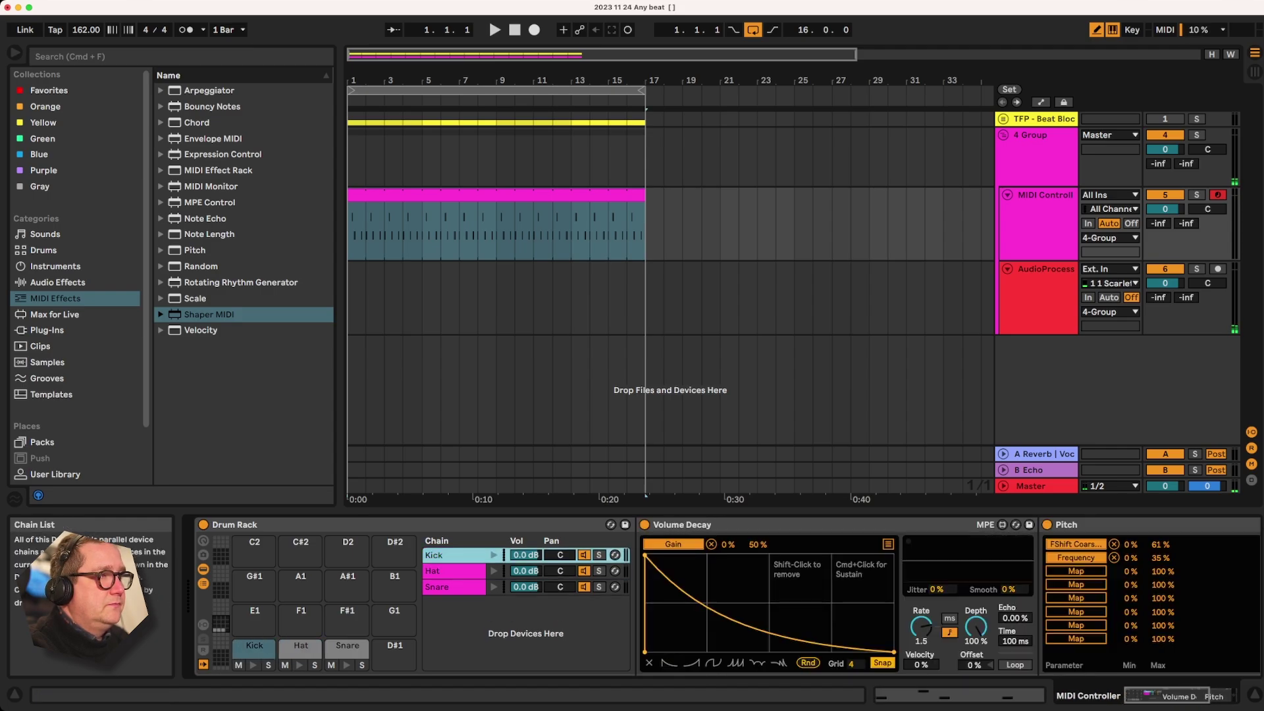
pyautogui.click(454, 571)
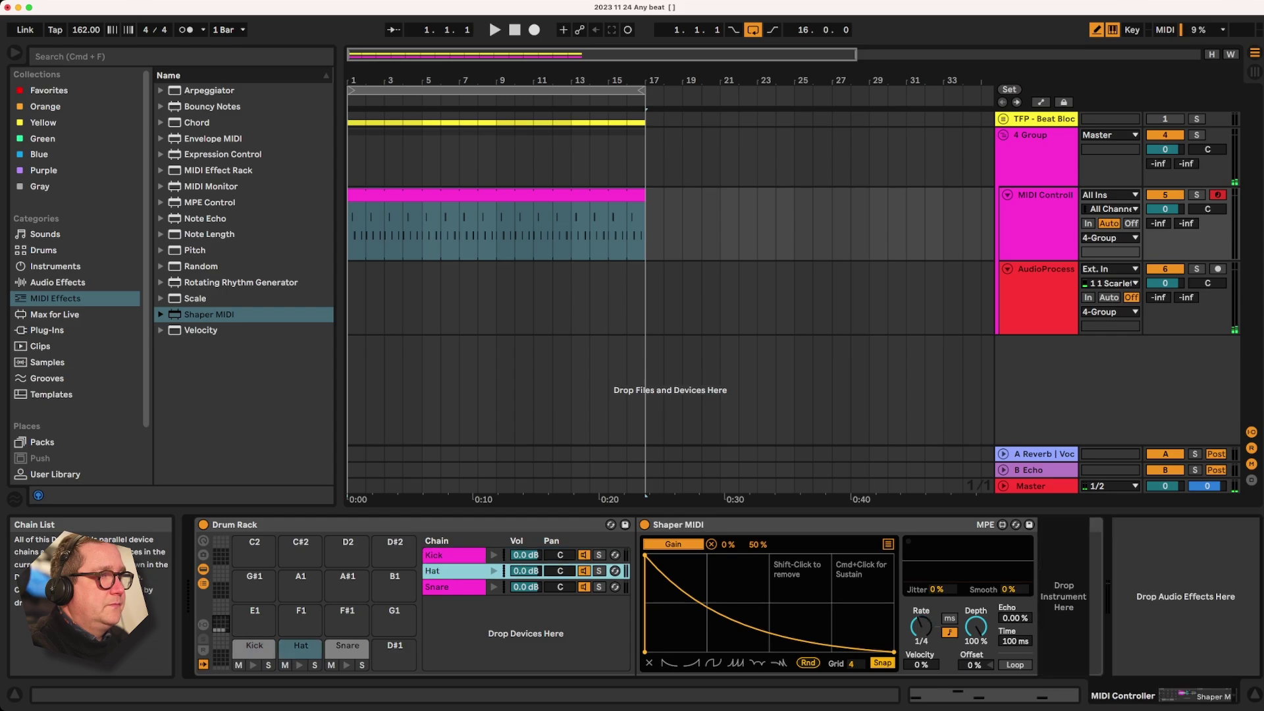
pyautogui.click(454, 586)
pyautogui.click(454, 570)
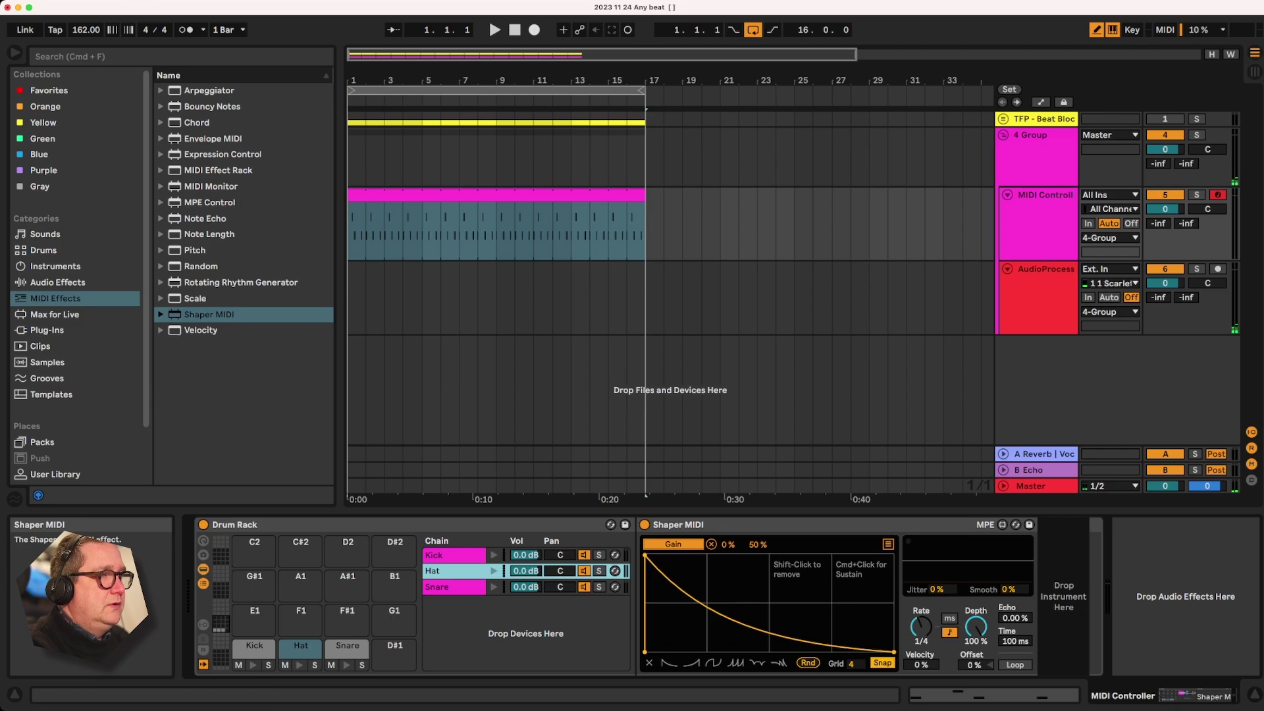
pyautogui.click(672, 544)
pyautogui.click(1044, 269)
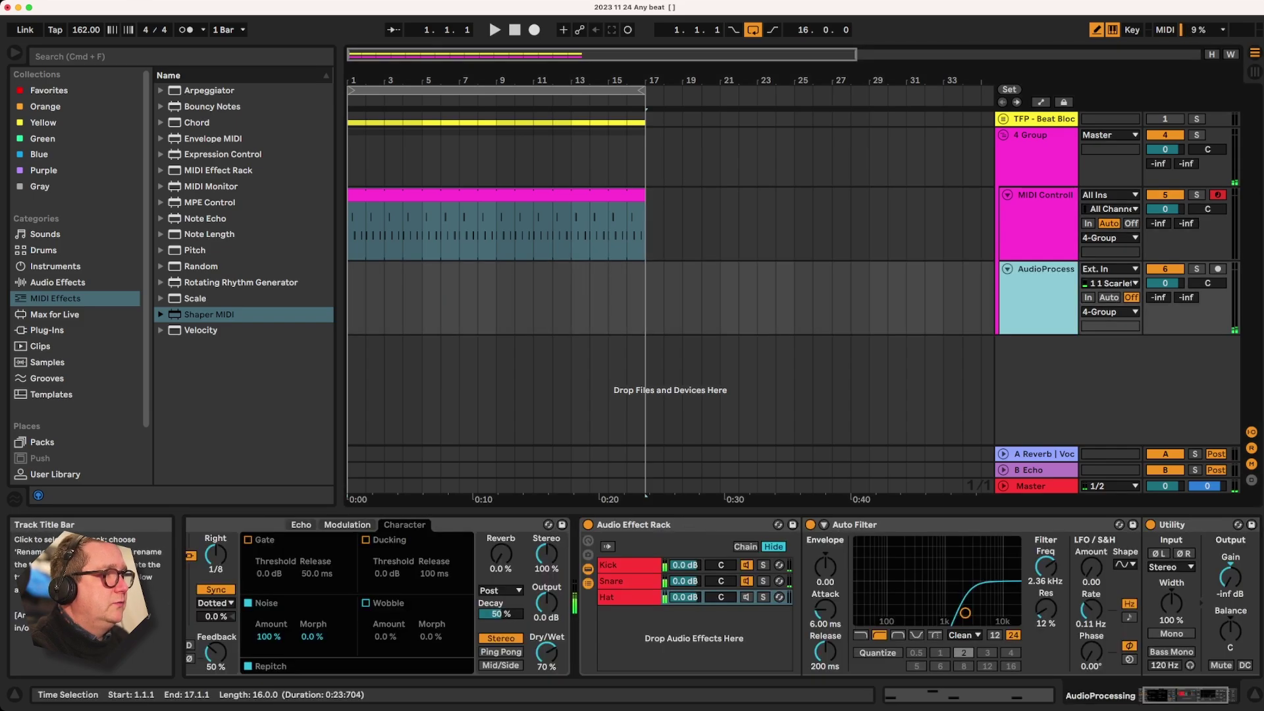
pyautogui.click(1229, 576)
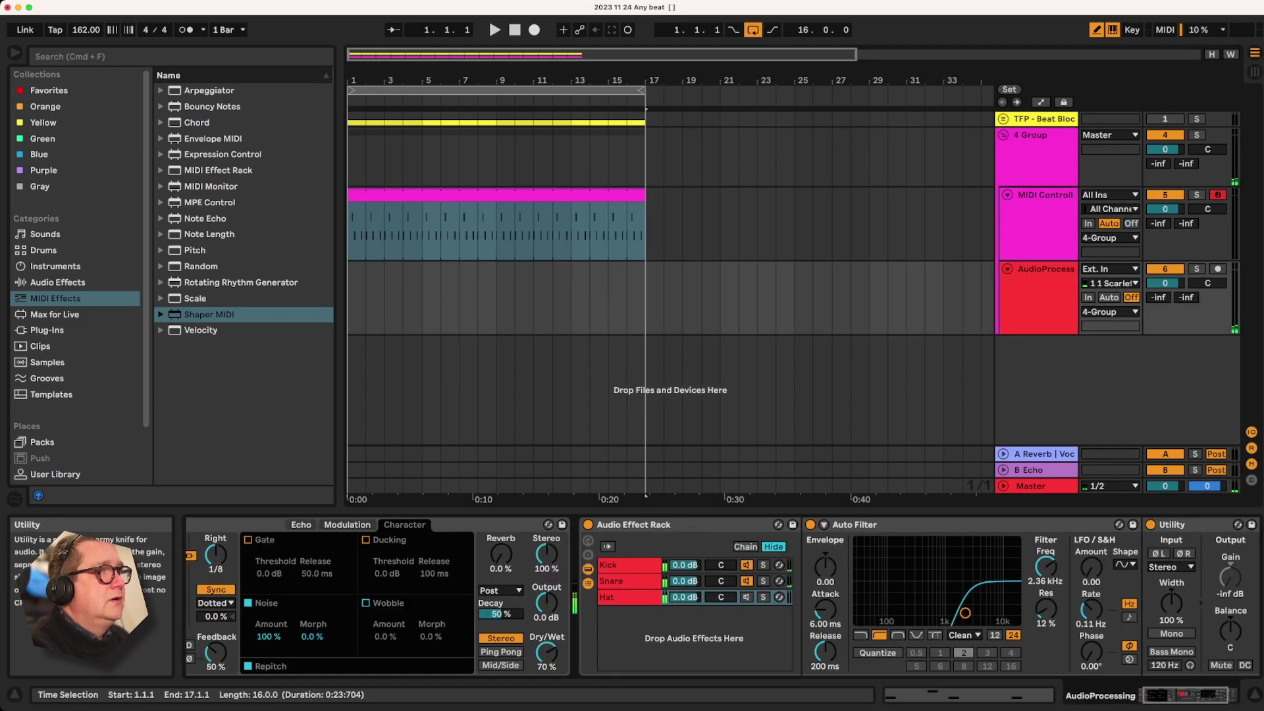
# Add sixteenth-note Hat hits to the MIDI Controller clip at 1.1.1, 1.1.3, 1.2.2, 1.2.4, 1.3.2 to 1.3.4, and 1.4.3
pyautogui.click(495, 194)
pyautogui.hotkey('shift', 'Tab')
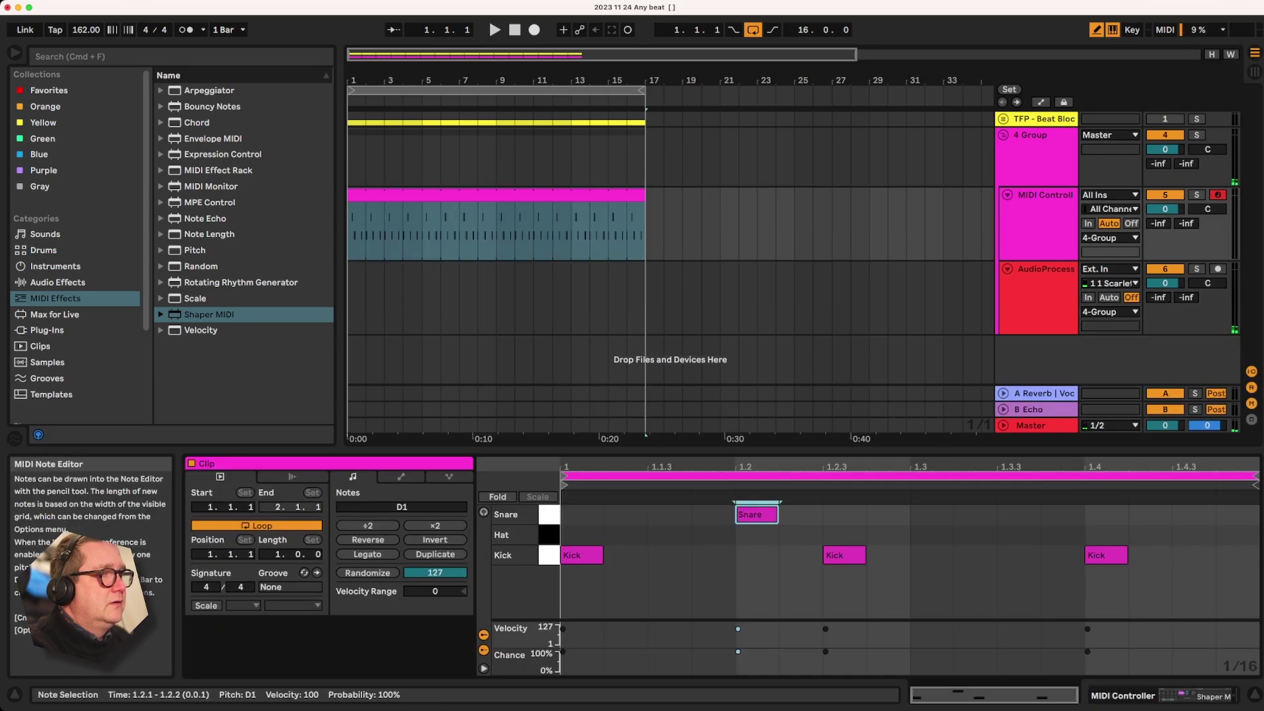
pyautogui.click(581, 534)
pyautogui.click(669, 534)
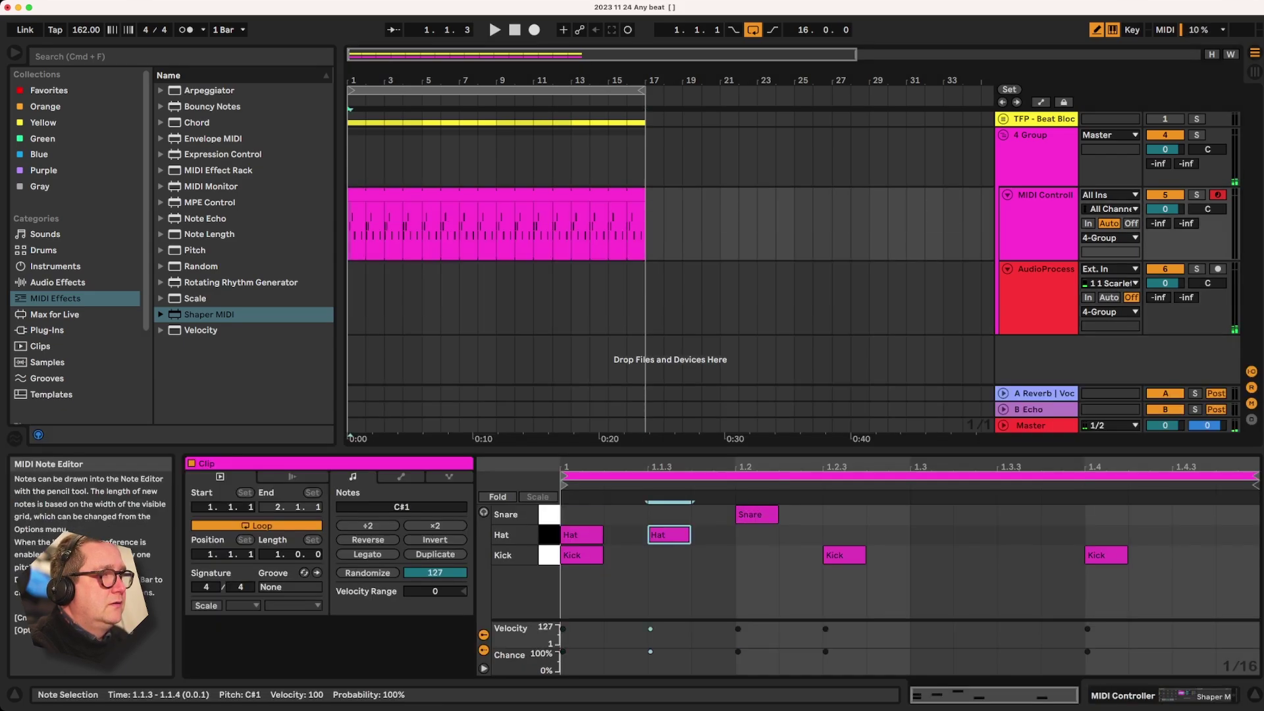
pyautogui.click(801, 535)
pyautogui.click(888, 535)
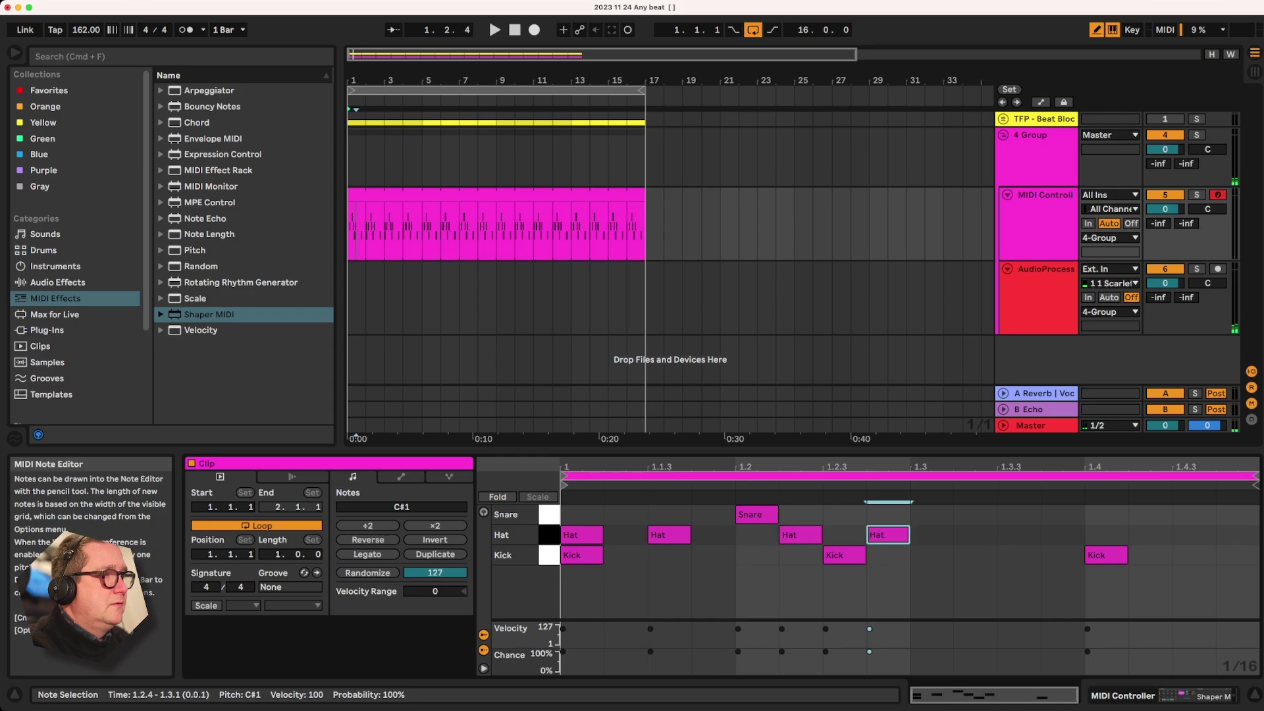
pyautogui.moveTo(975, 535); pyautogui.dragTo(1062, 535)
pyautogui.click(1193, 535)
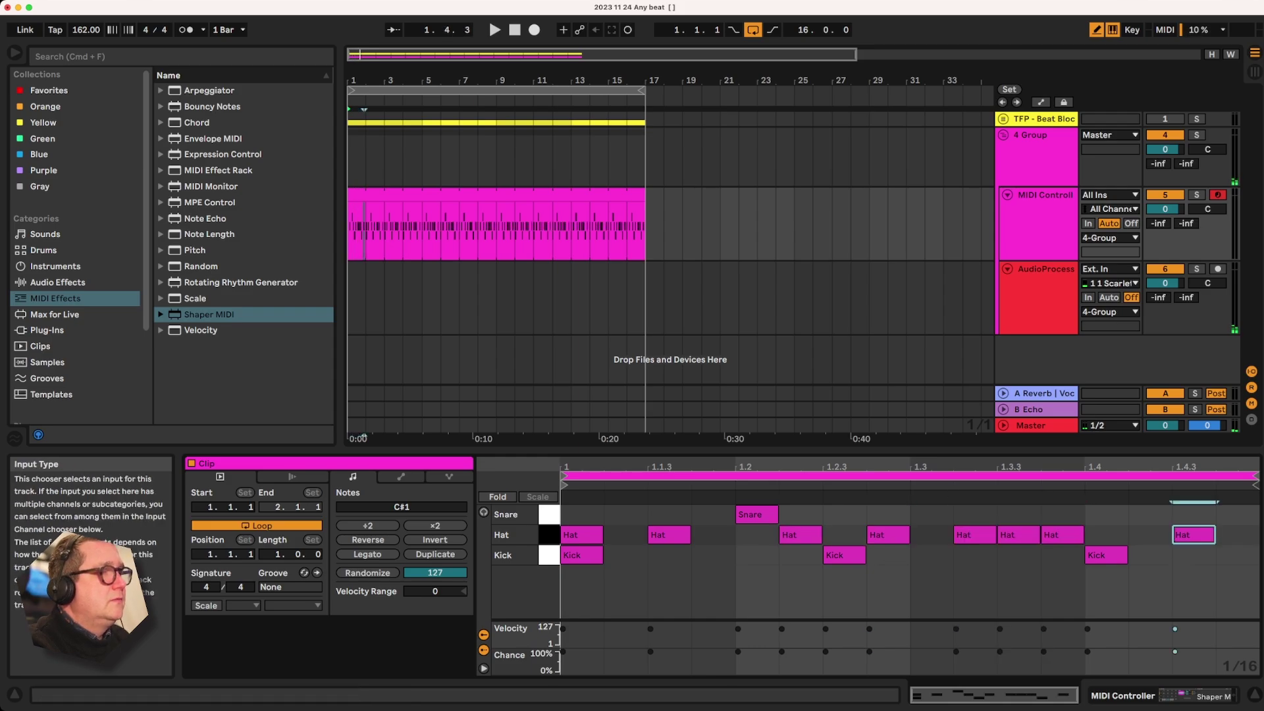
# Play the pattern briefly while viewing the Shaper MIDI in the Drum Rack's Hat chain
pyautogui.press('space')
pyautogui.hotkey('shift', 'Tab')
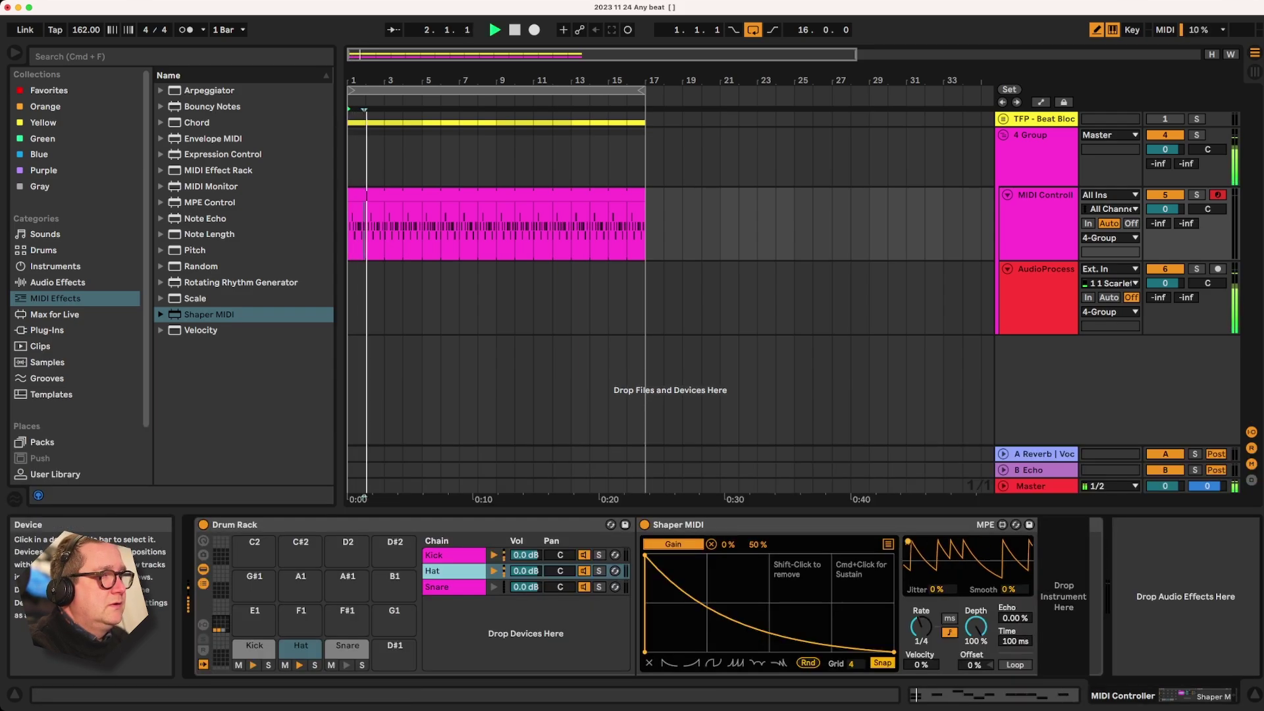
pyautogui.press('space')
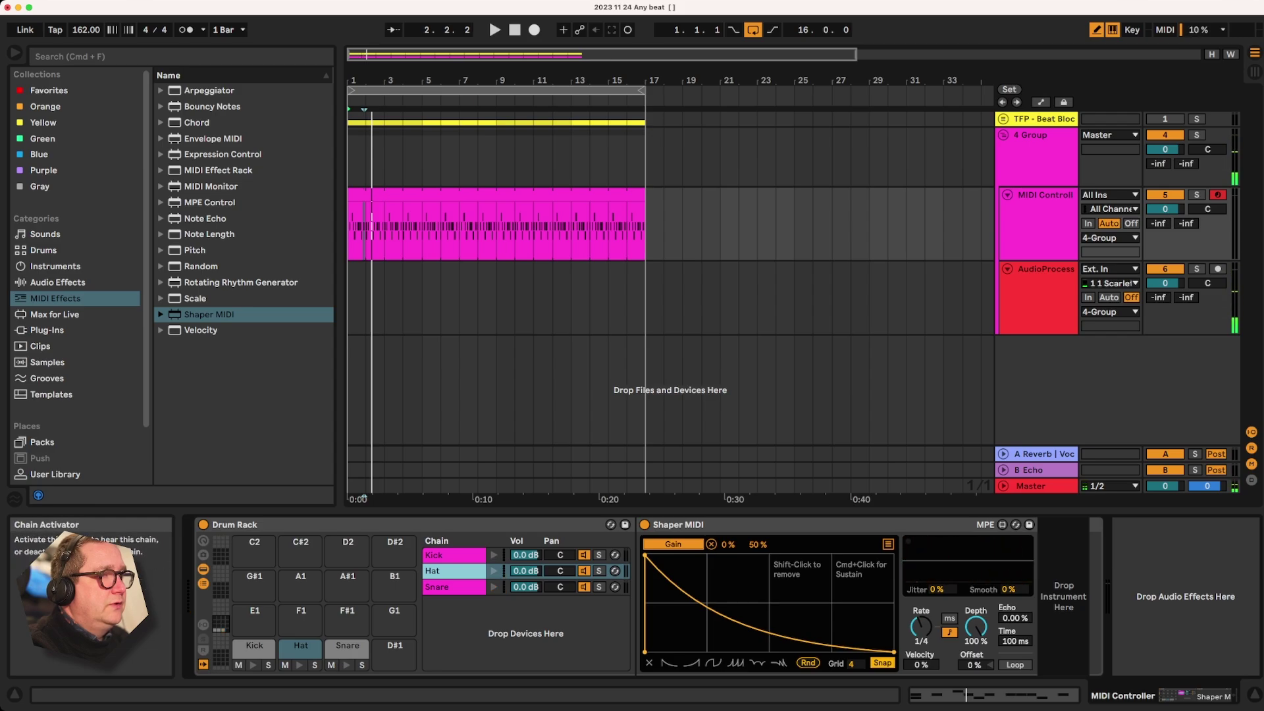
# Activate the Hat chain in AudioProcessing's Audio Effect Rack and play the pattern
pyautogui.click(1044, 269)
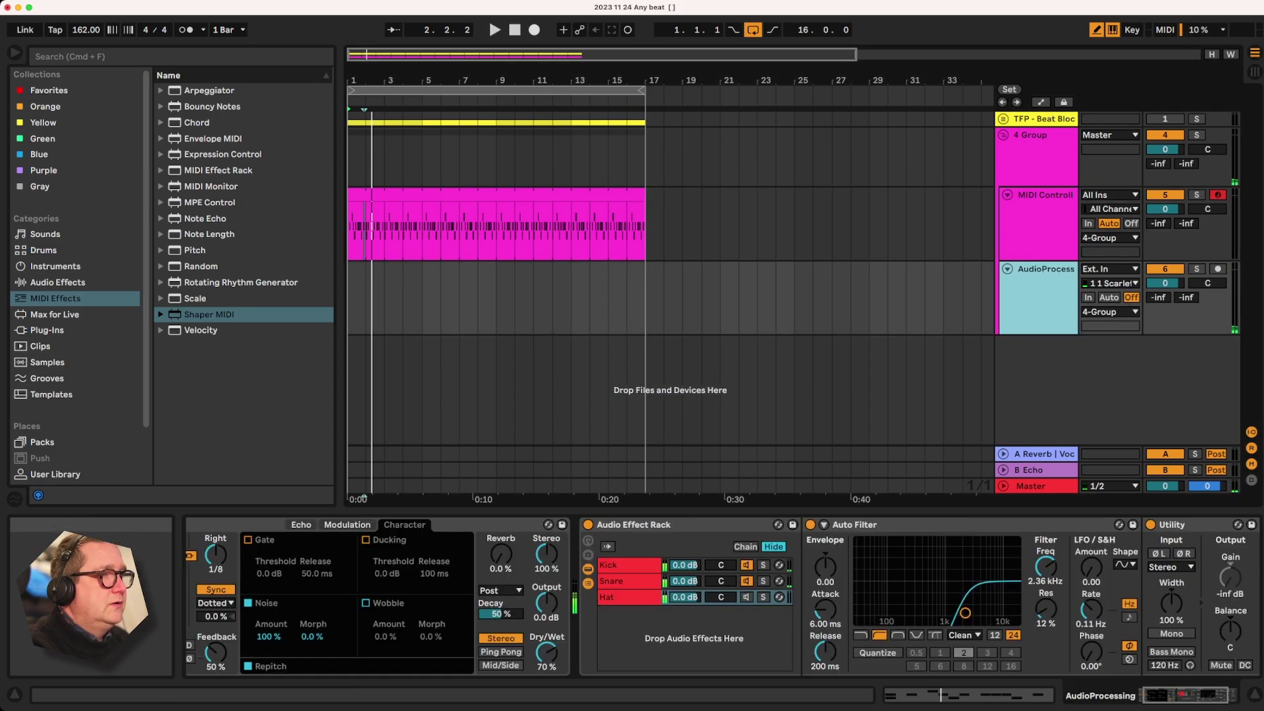
pyautogui.click(619, 597)
pyautogui.press('space')
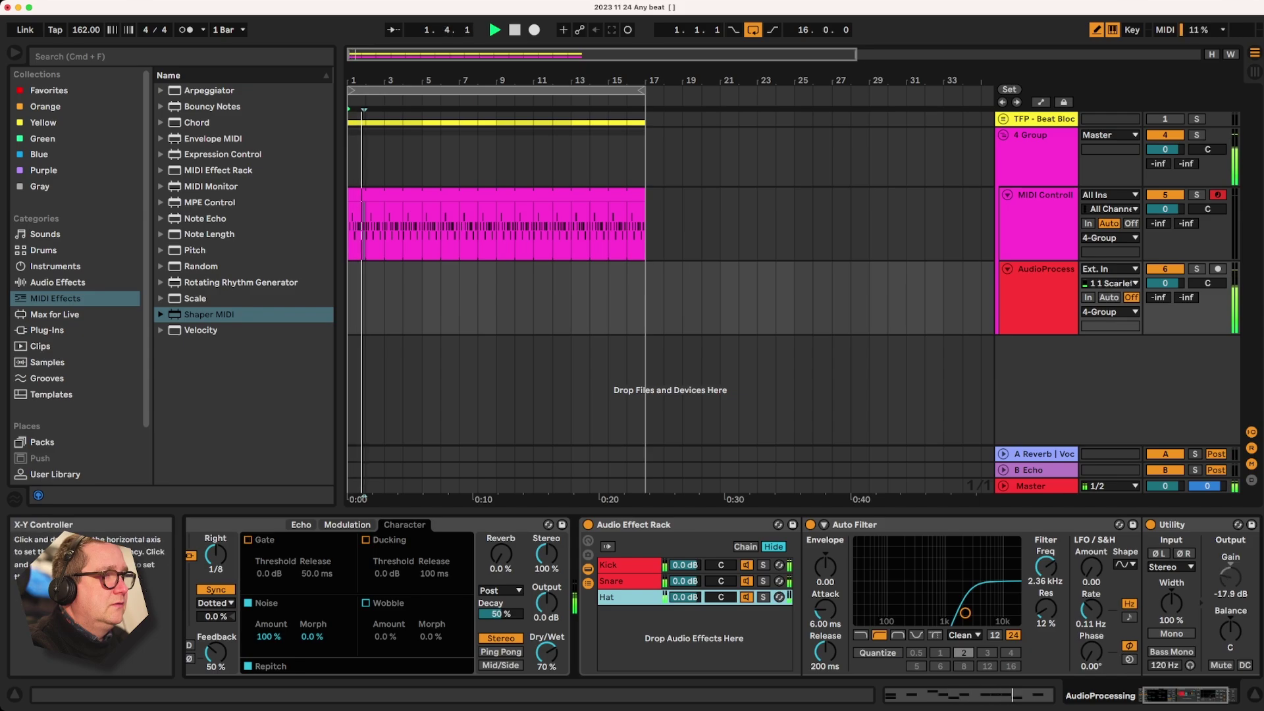
# Set the Auto Filter in AudioProcessing's Hat chain to a 2.82 kHz cutoff with 11% resonance, and stop playback
pyautogui.moveTo(965, 613)
pyautogui.mouseDown()
pyautogui.moveTo(953, 612)
pyautogui.moveTo(969, 613)
pyautogui.mouseUp()
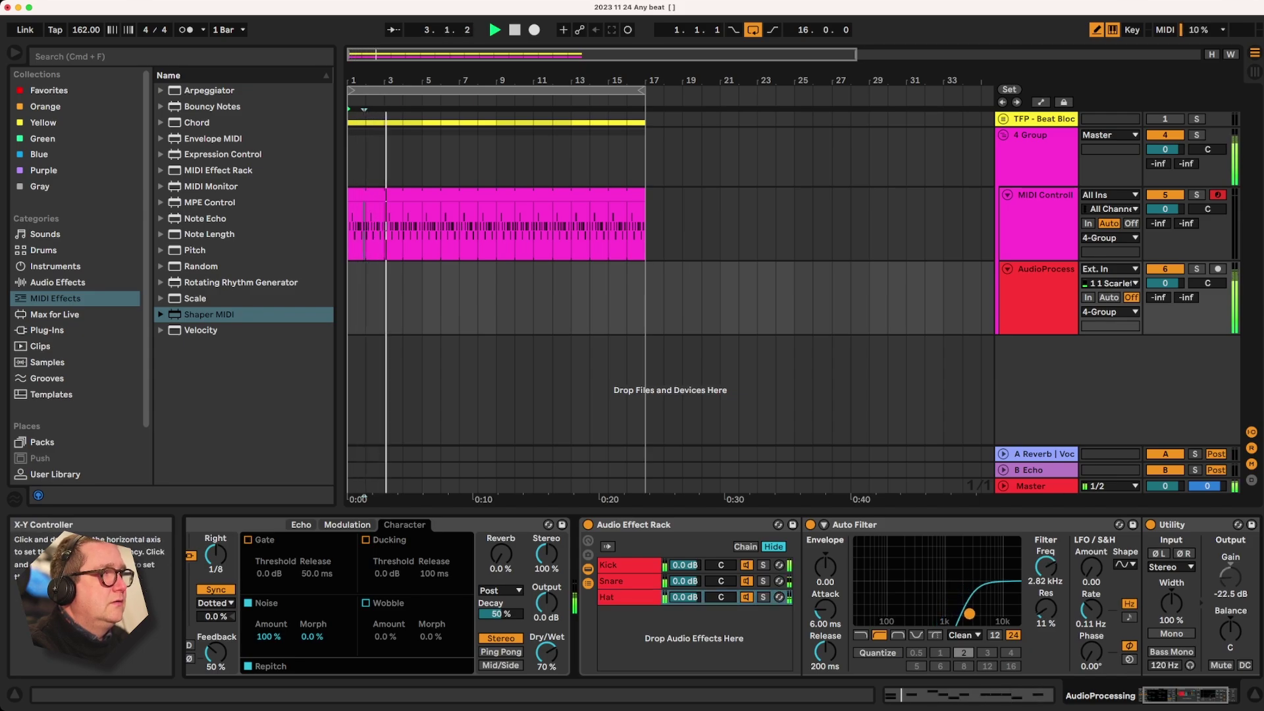
pyautogui.press('space')
# In the MIDI Controller clip, remove the Hats at 1.1.1, 1.2.2, 1.2.4, 1.3.2 and 1.3.4, and add one at 1.2.3
pyautogui.doubleClick(592, 195)
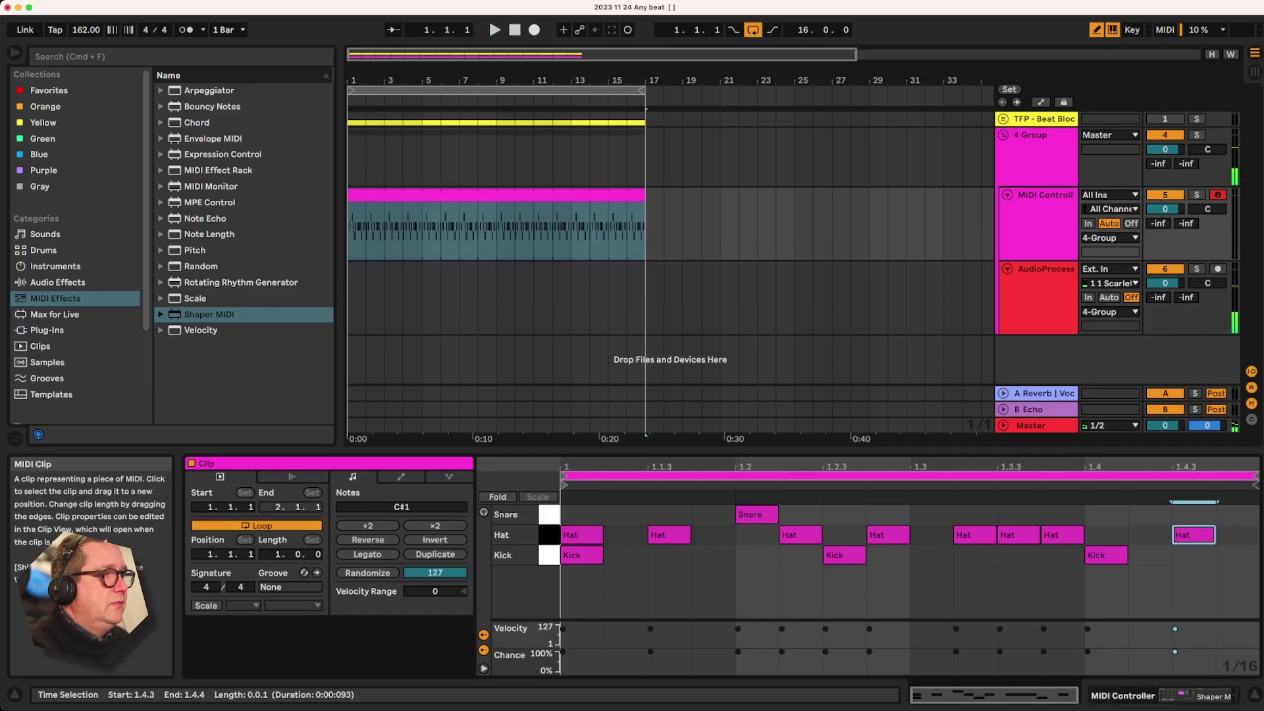
pyautogui.click(981, 535)
pyautogui.click(1054, 535)
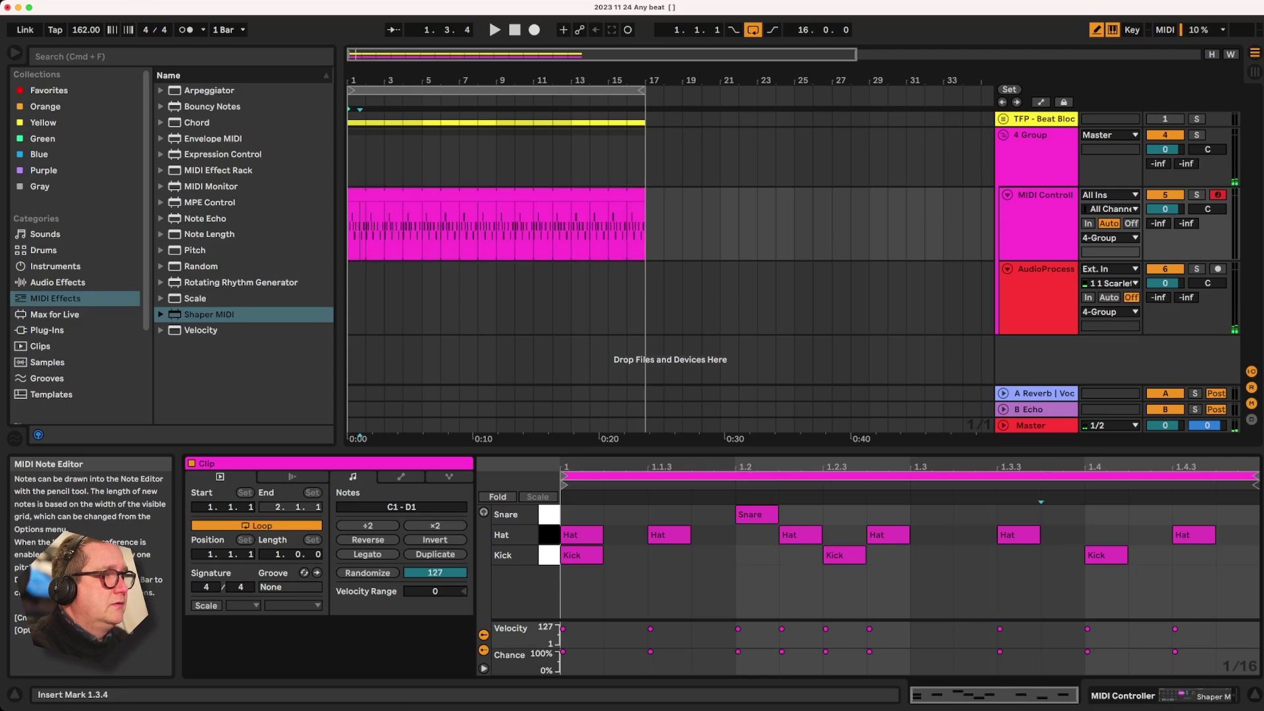
pyautogui.press('space')
pyautogui.click(889, 535)
pyautogui.click(845, 534)
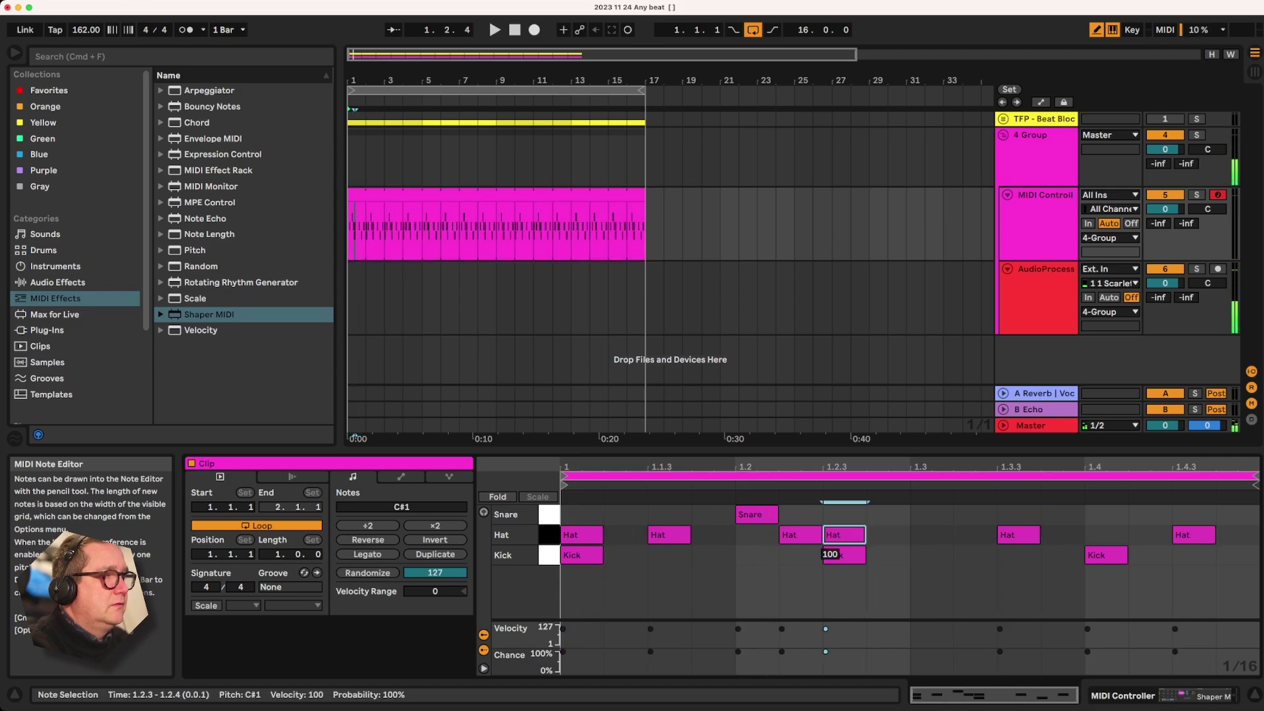
pyautogui.click(800, 535)
pyautogui.click(582, 535)
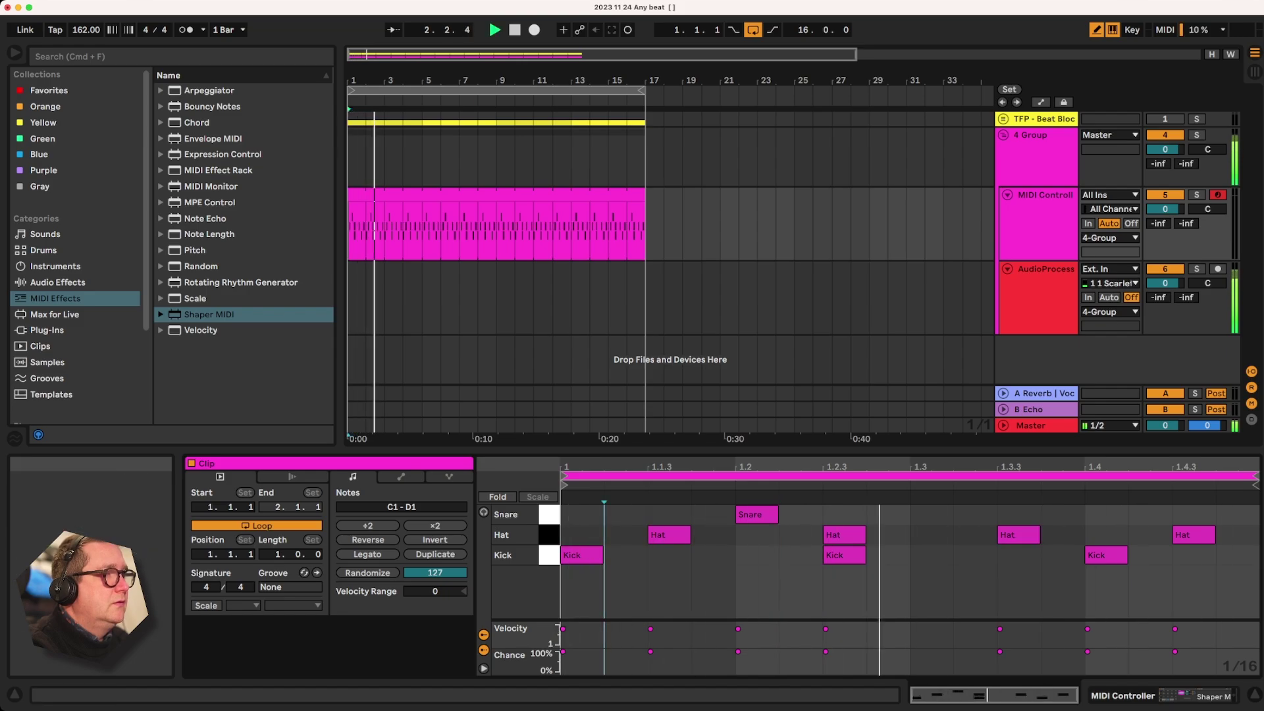
# Set the Rate of the Drum Rack Hat chain's Shaper MIDI to 1/3 and play the pattern
pyautogui.hotkey('shift', 'Tab')
pyautogui.press('space')
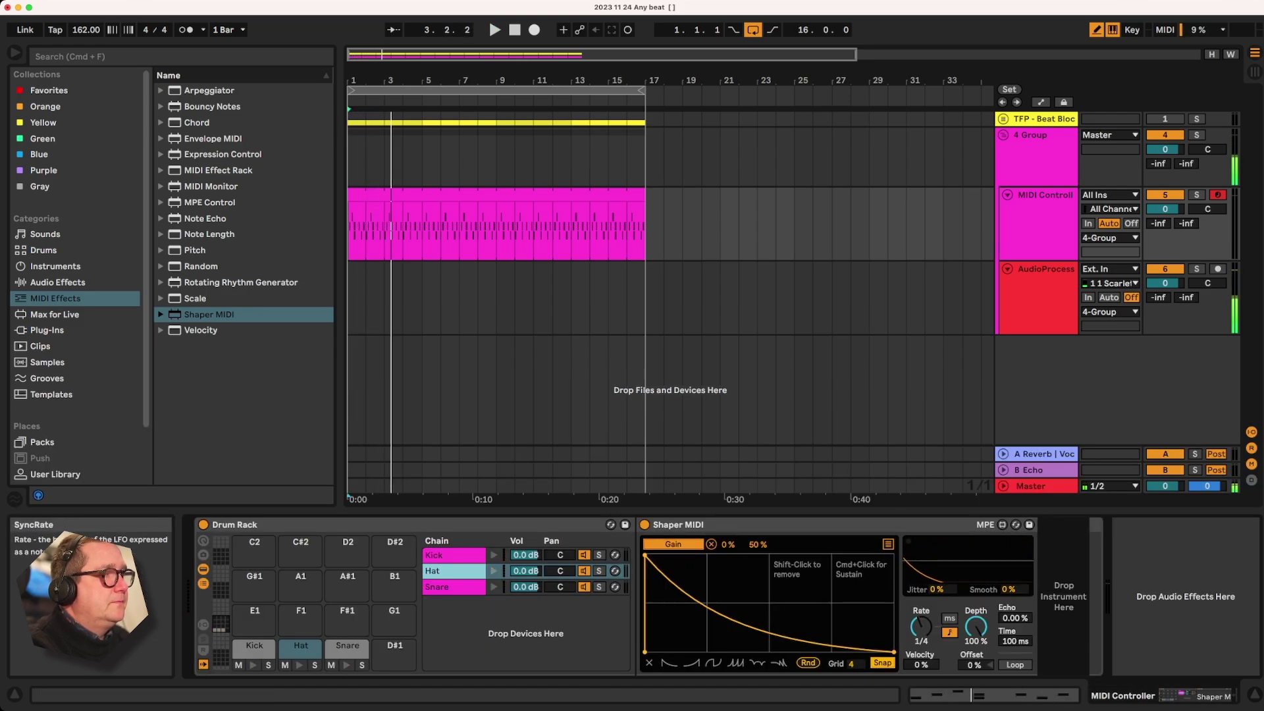
pyautogui.press('space')
pyautogui.moveTo(920, 625)
pyautogui.mouseDown()
pyautogui.moveTo(921, 606)
pyautogui.moveTo(921, 624)
pyautogui.mouseUp()
pyautogui.press('space')
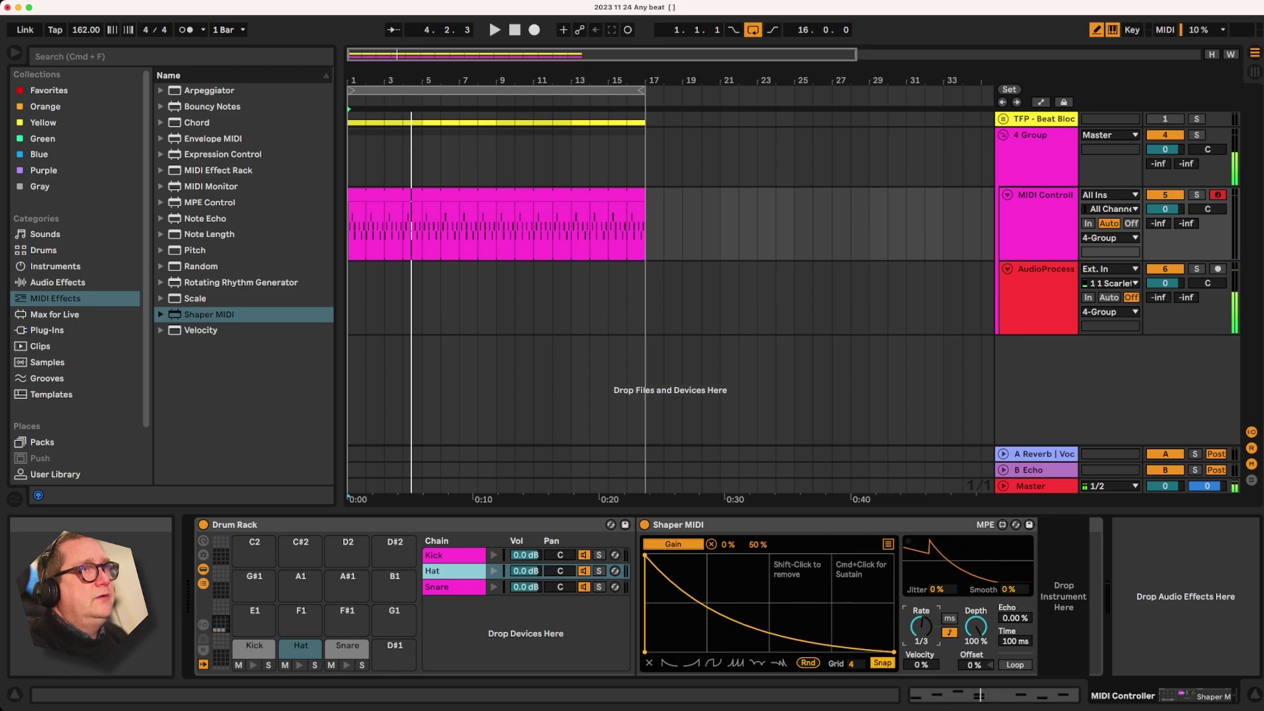
# Insert Expression Control before the Hat chain's Shaper MIDI and map Random to its Rate with a 21% to 60% range
pyautogui.moveTo(222, 154); pyautogui.dragTo(635, 592)
pyautogui.press('Return')
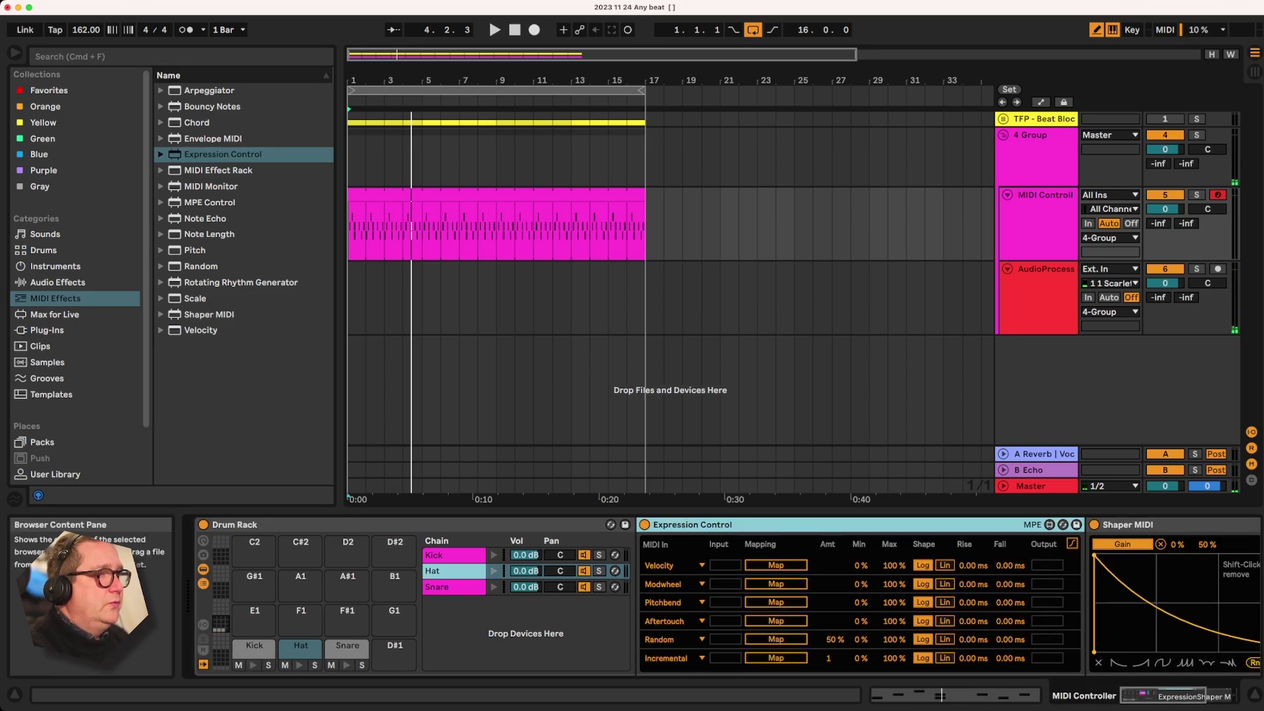
pyautogui.click(775, 640)
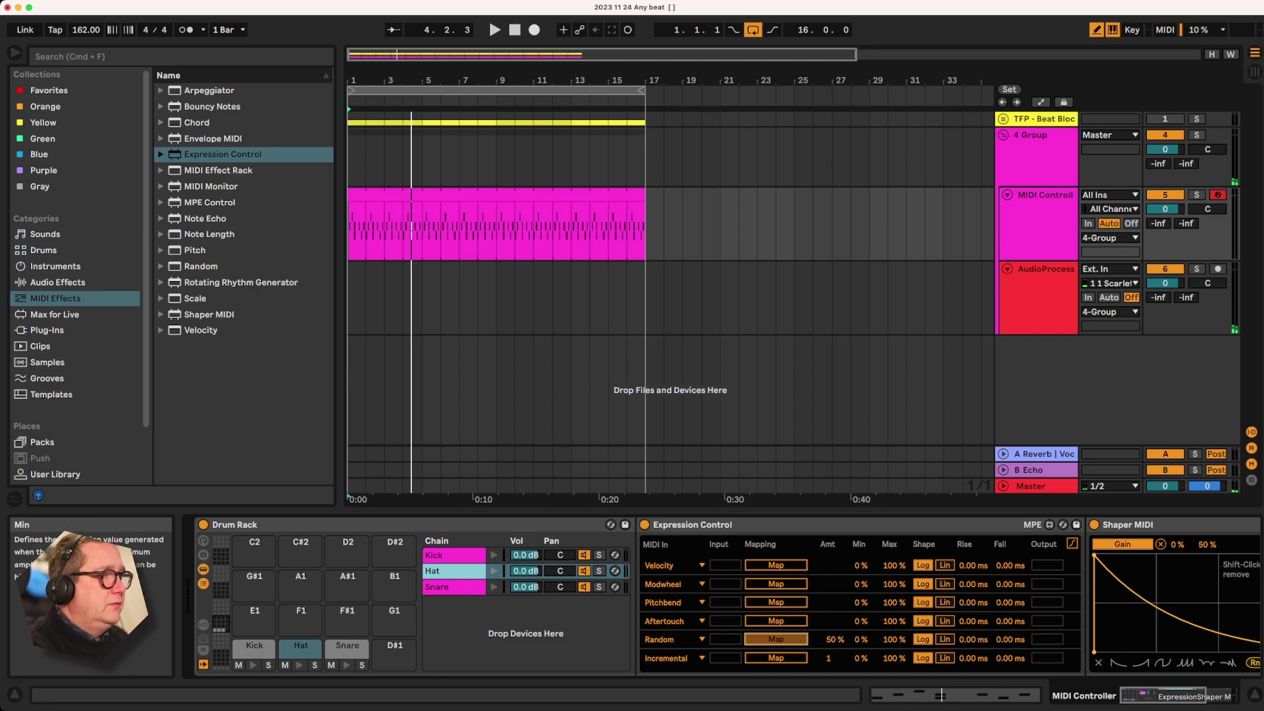
pyautogui.hscroll(4, 860, 596)
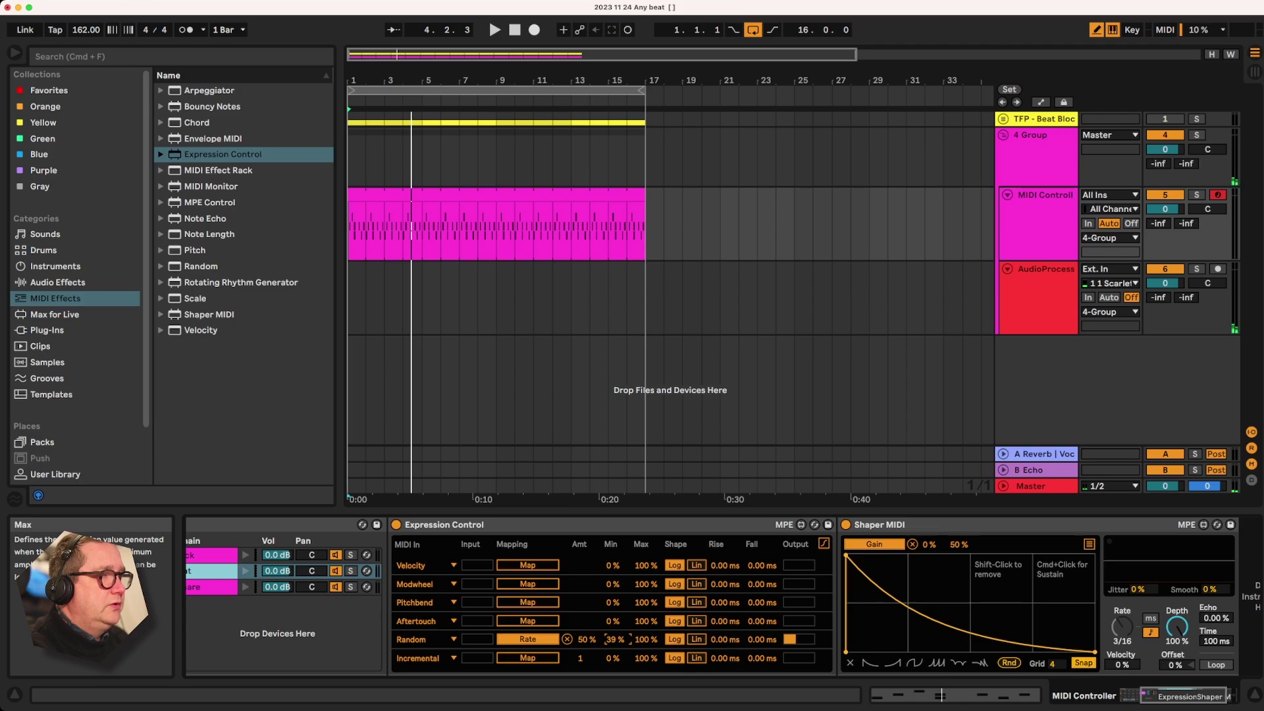
pyautogui.press('space')
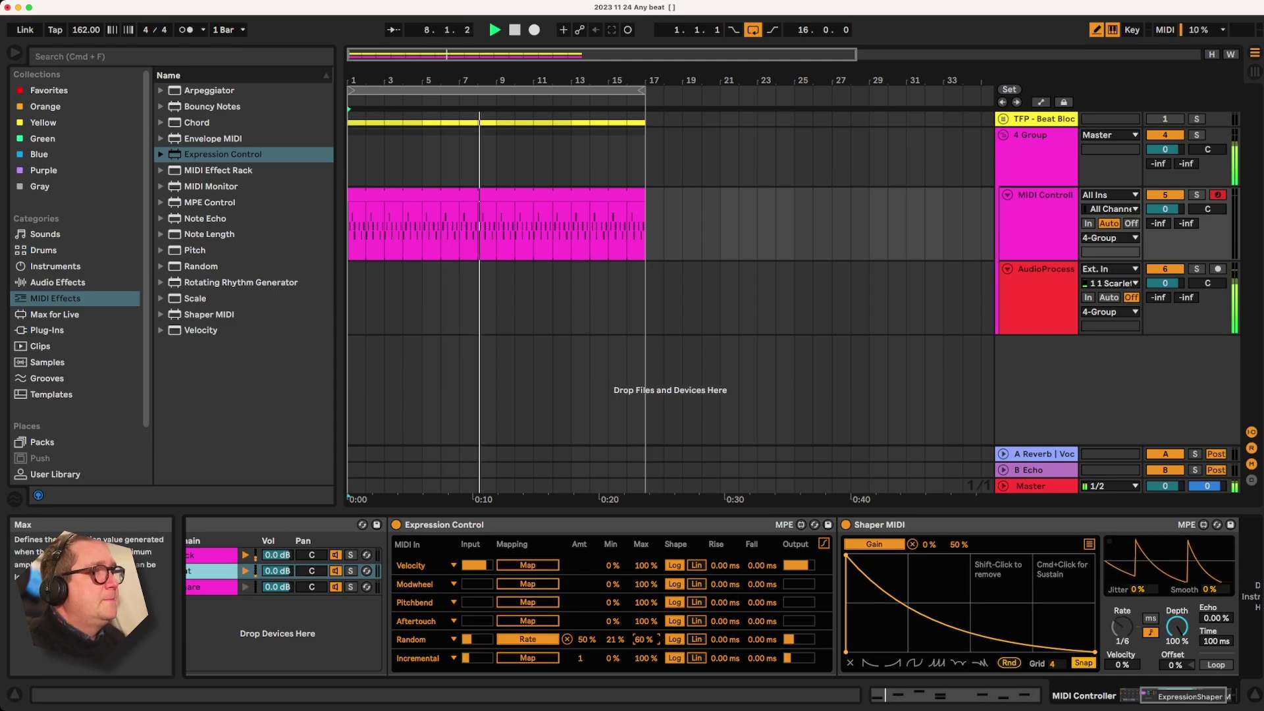
pyautogui.press('space')
# Select the AudioProcessing track and browse the User Library and Current Project for source audio
pyautogui.click(1039, 223)
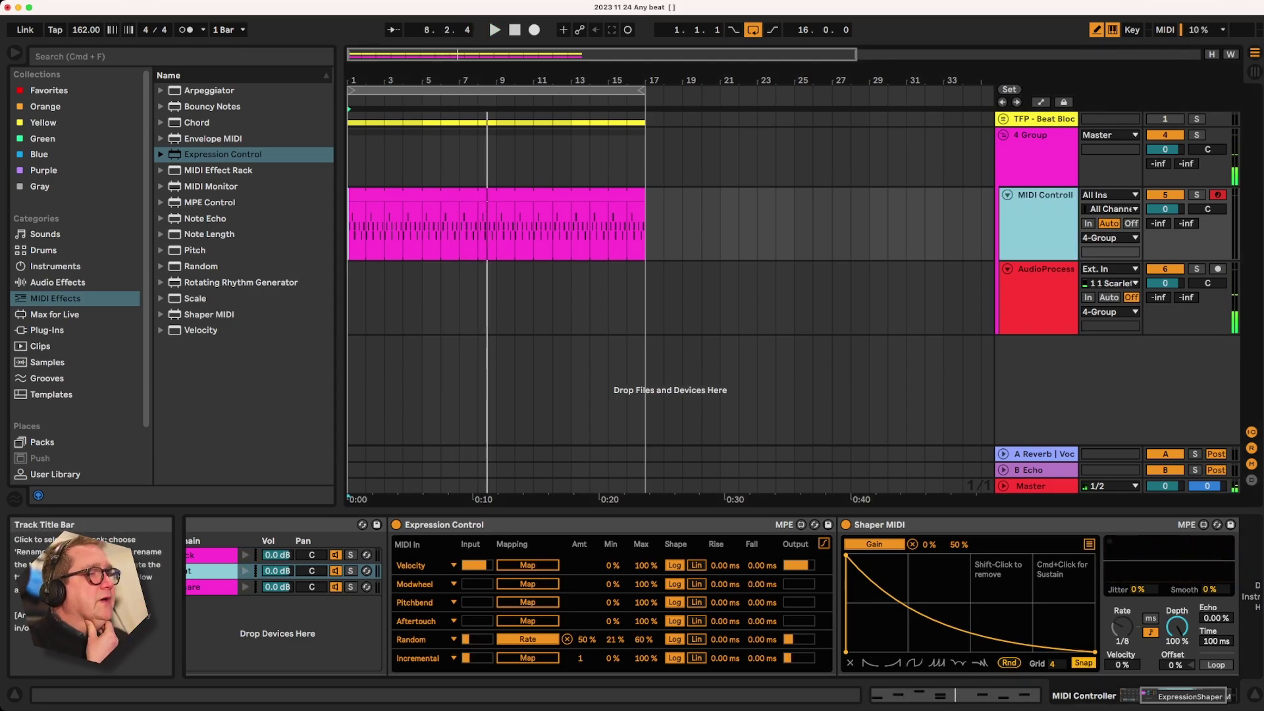
pyautogui.click(1039, 292)
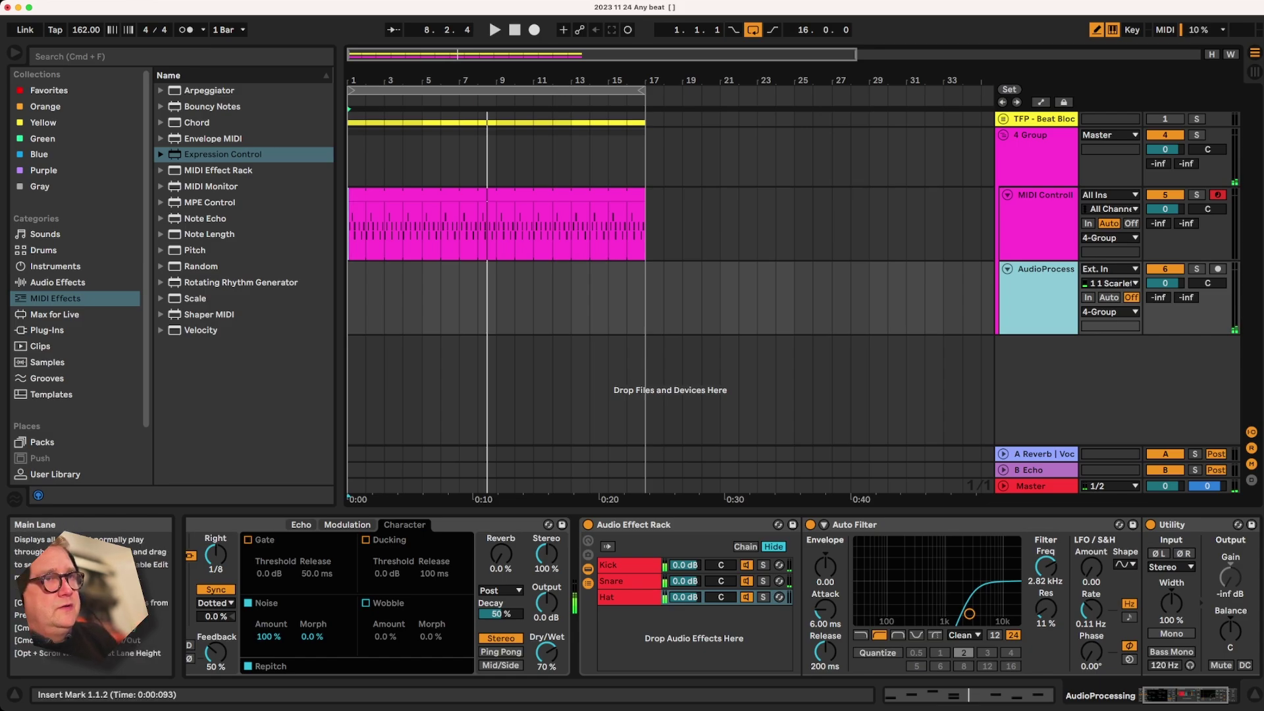
pyautogui.click(57, 281)
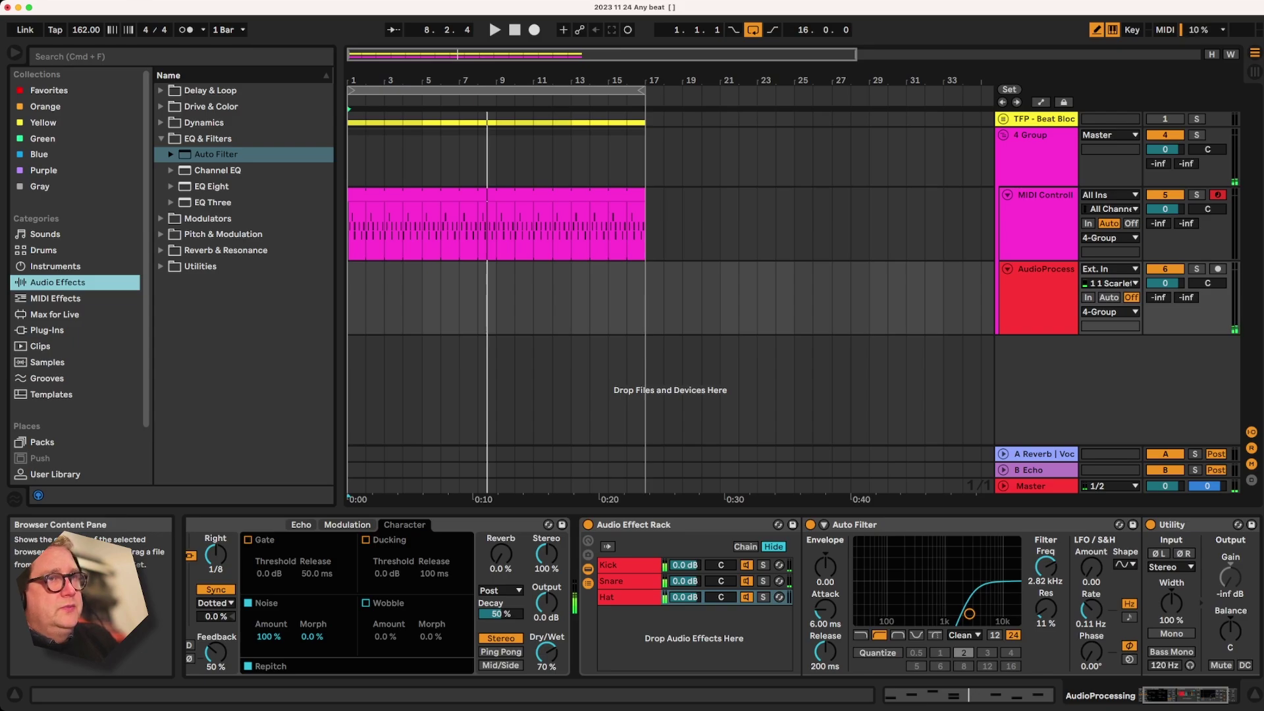
pyautogui.scroll(-3, 65, 458)
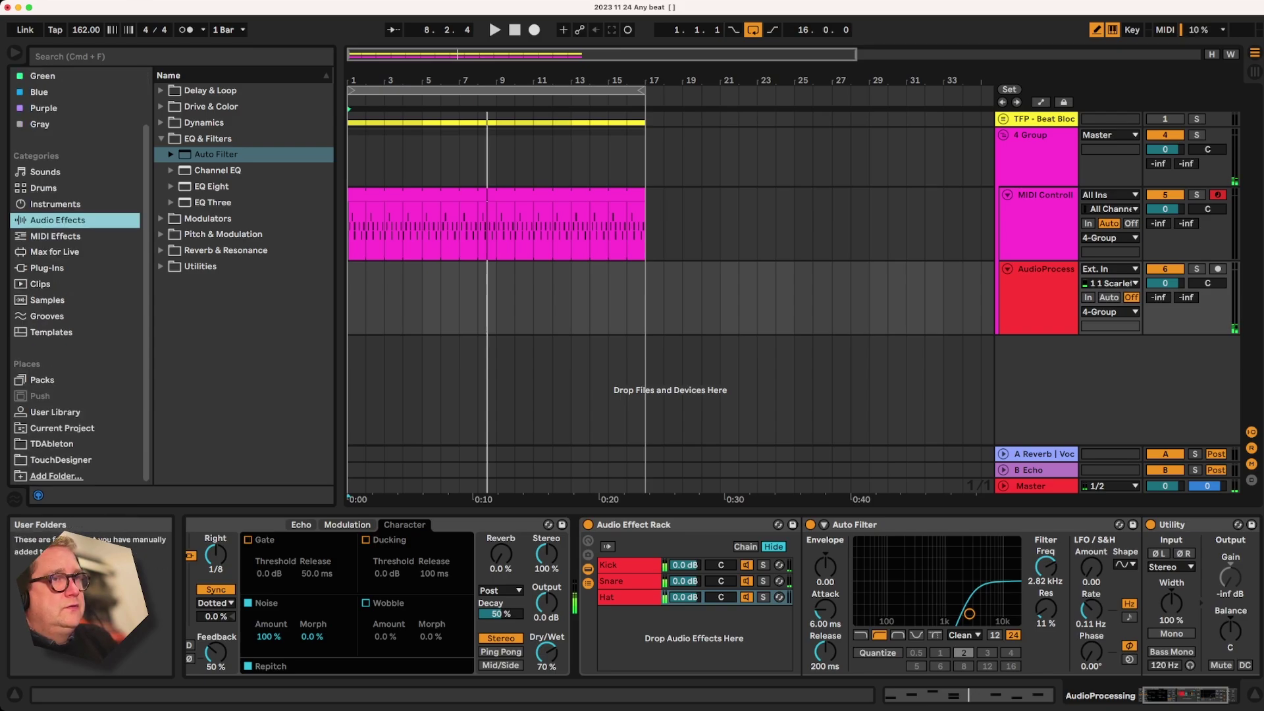
pyautogui.click(55, 412)
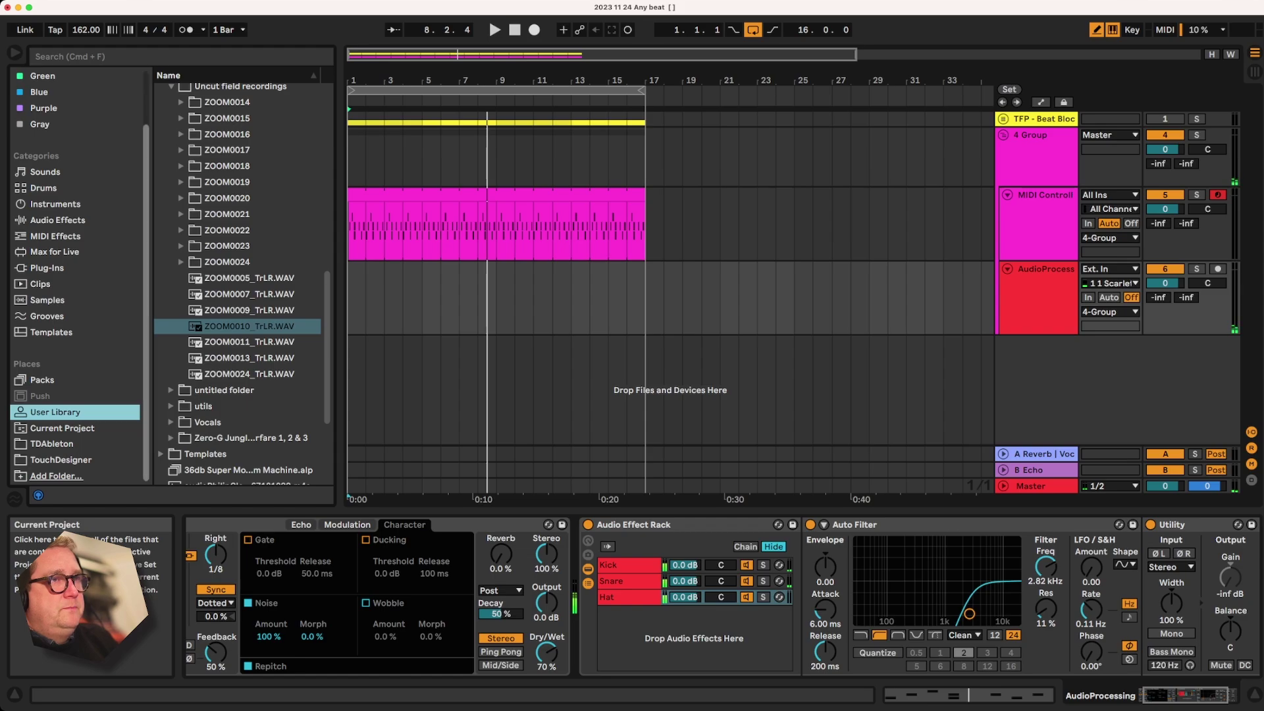
pyautogui.click(62, 428)
pyautogui.scroll(-6, 240, 283)
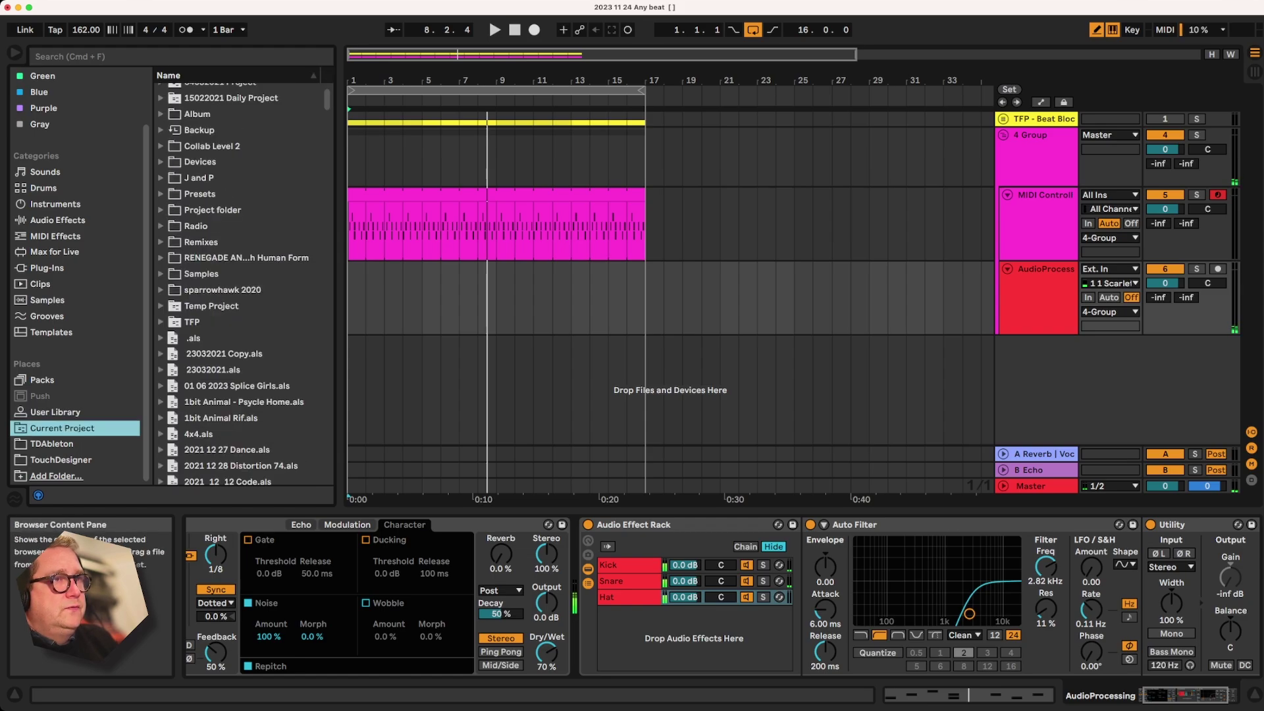
pyautogui.scroll(4, 240, 283)
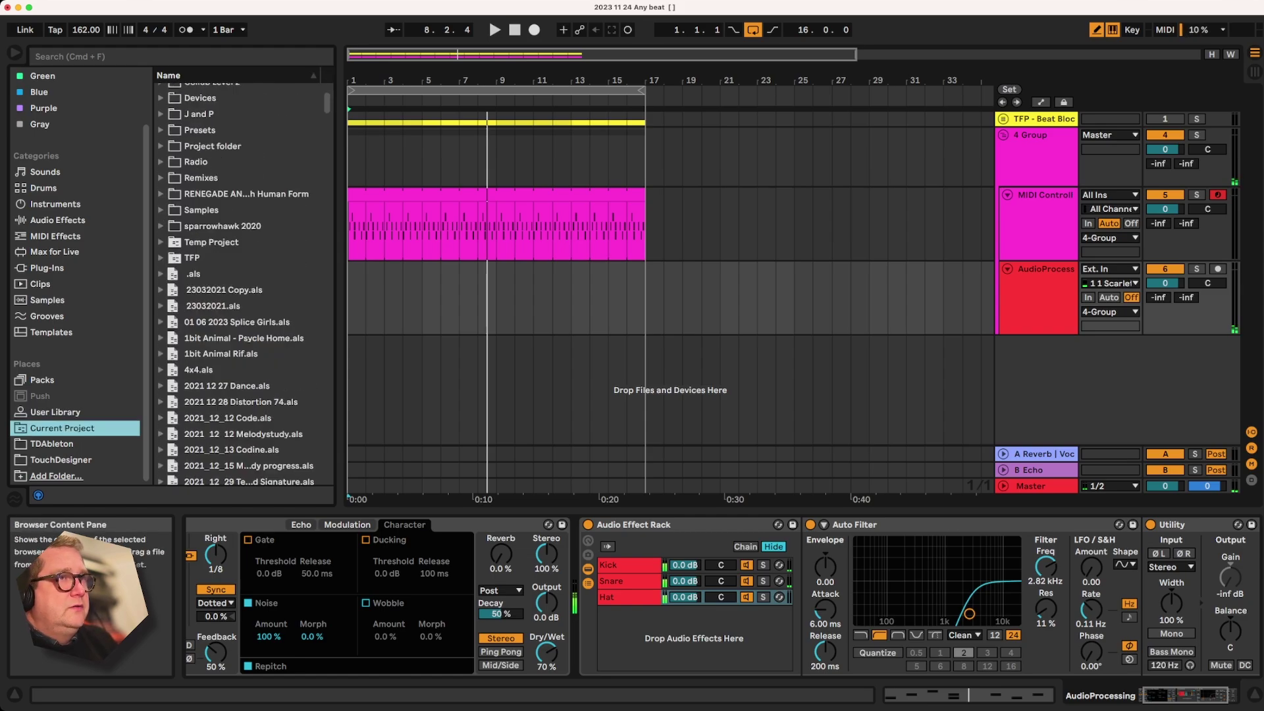
# Look through the project's Samples folder for a recording, checking The Fellow Passenger libraries and Uncut field recordings
pyautogui.click(161, 210)
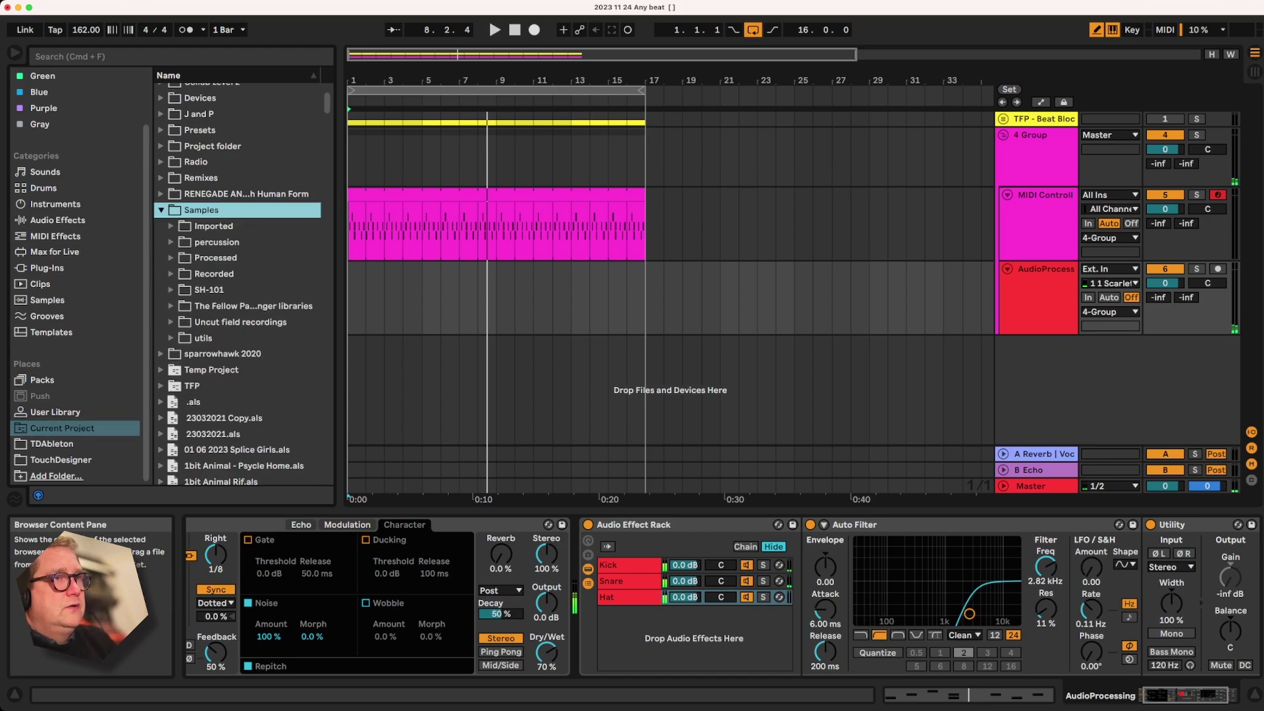
pyautogui.scroll(-1, 240, 283)
pyautogui.click(250, 295)
pyautogui.click(170, 294)
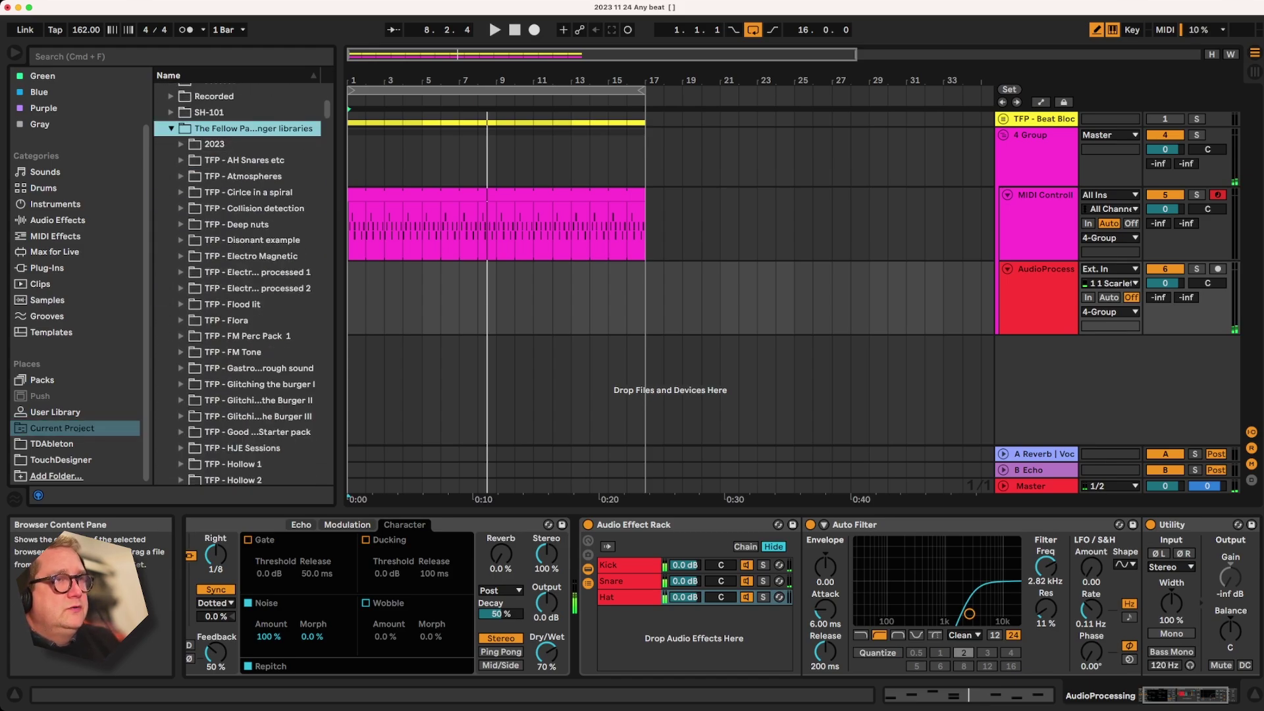
pyautogui.scroll(-5, 240, 283)
pyautogui.scroll(-15, 240, 283)
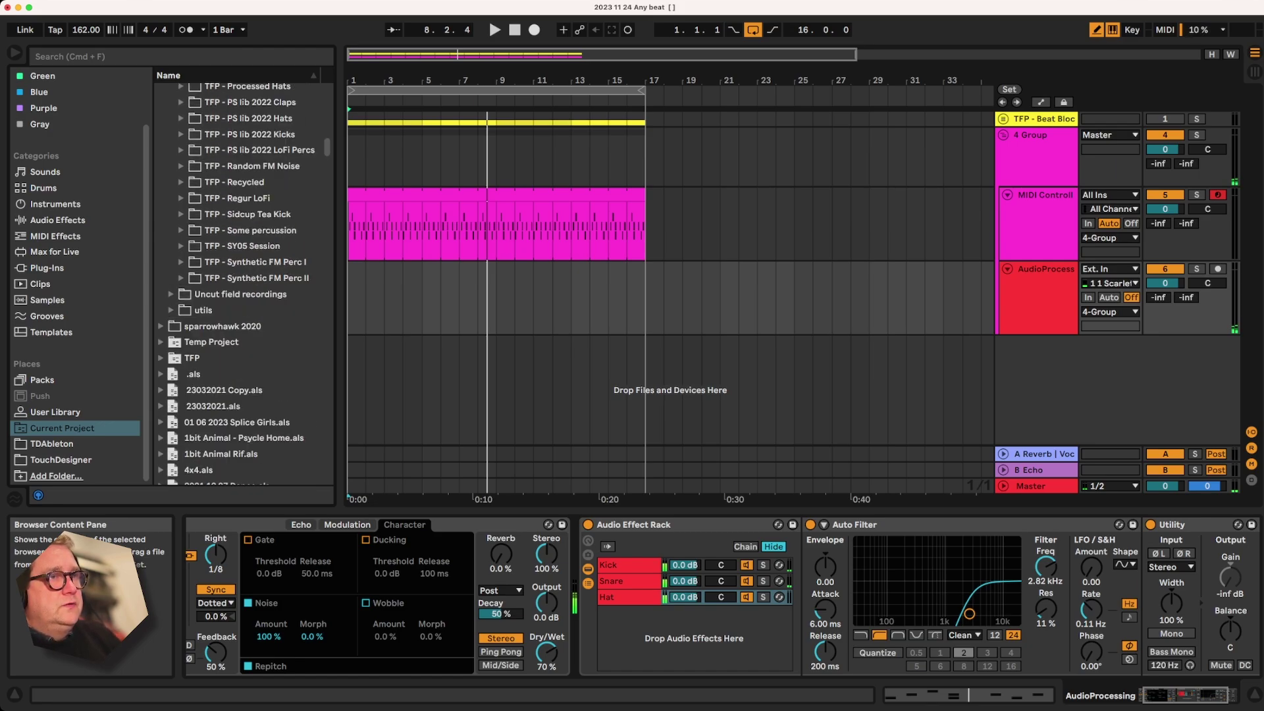
pyautogui.click(240, 295)
pyautogui.scroll(4, 240, 283)
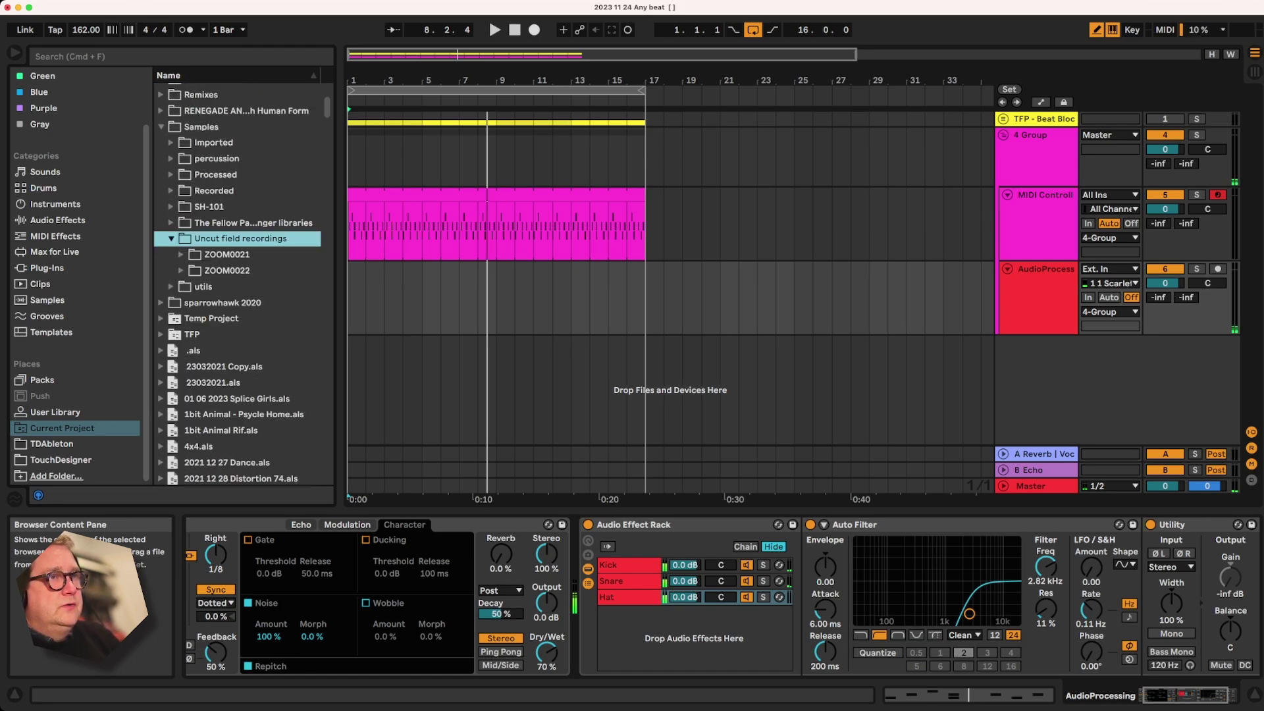
pyautogui.click(227, 271)
pyautogui.press('Up')
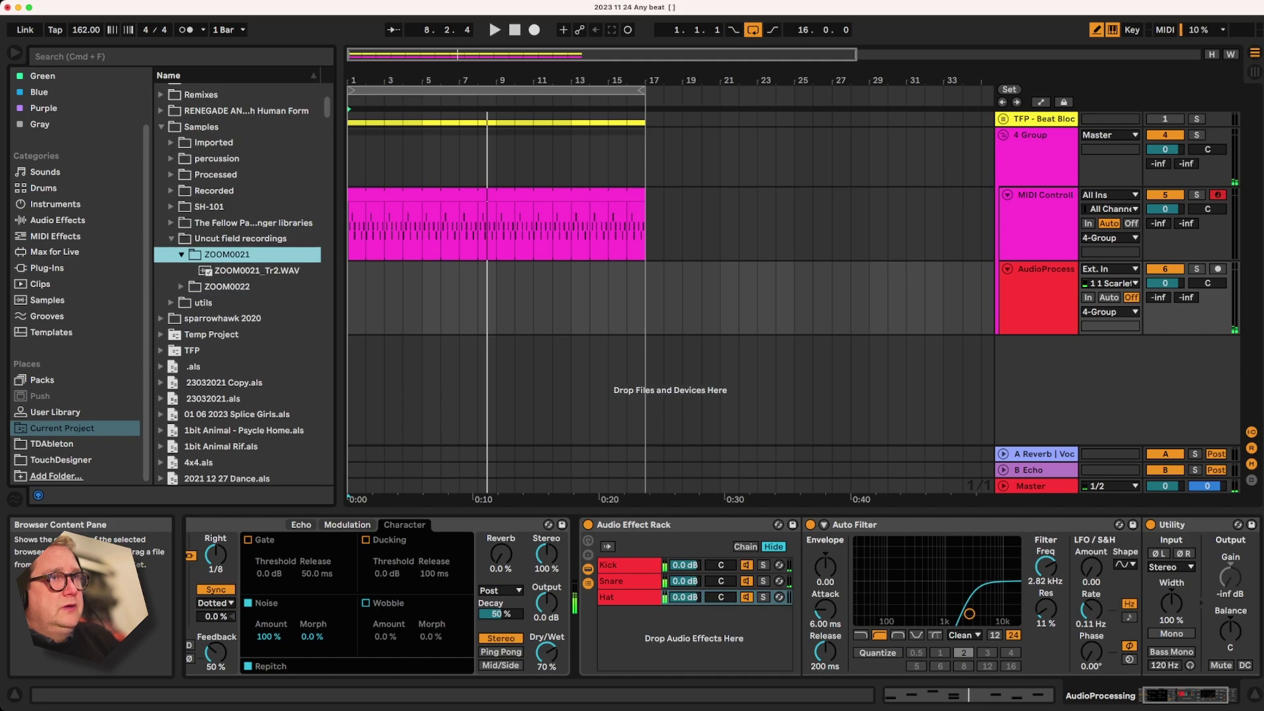
# Place ZOOM0009_TrLR.WAV from the User Library's Uncut field recordings at bar 1 of the AudioProcessing track
pyautogui.click(203, 303)
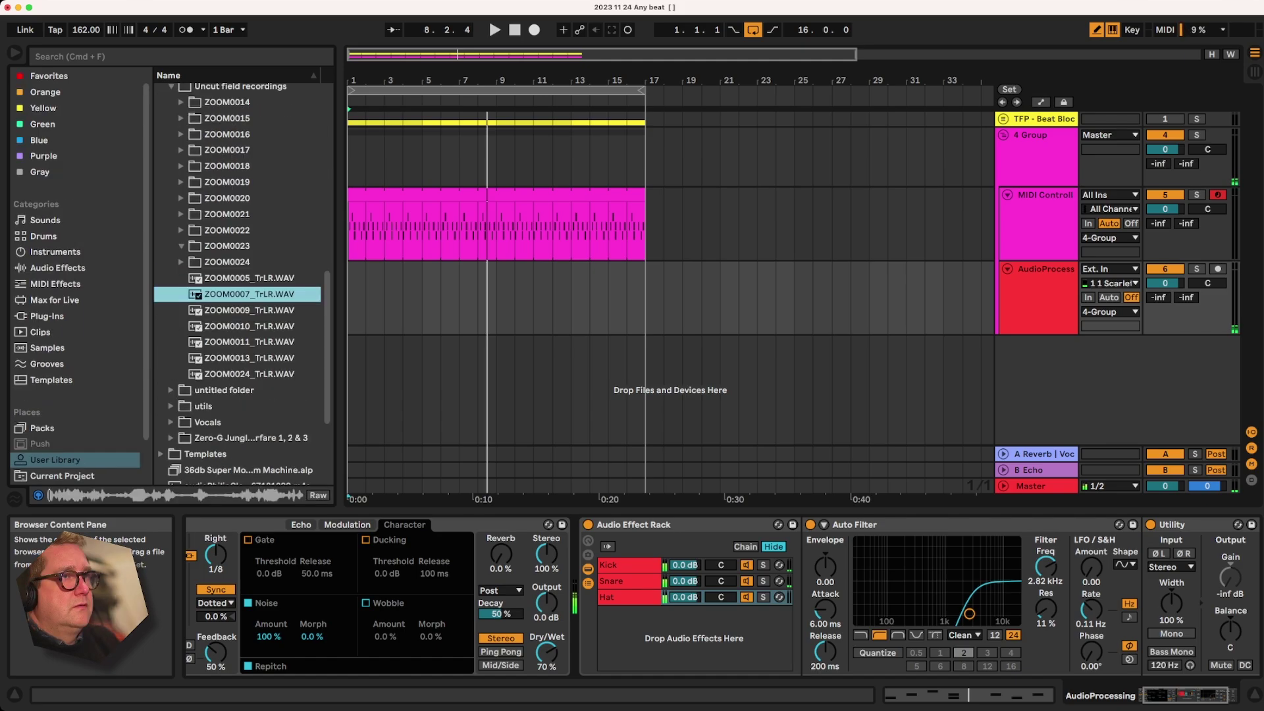
pyautogui.press('Down')
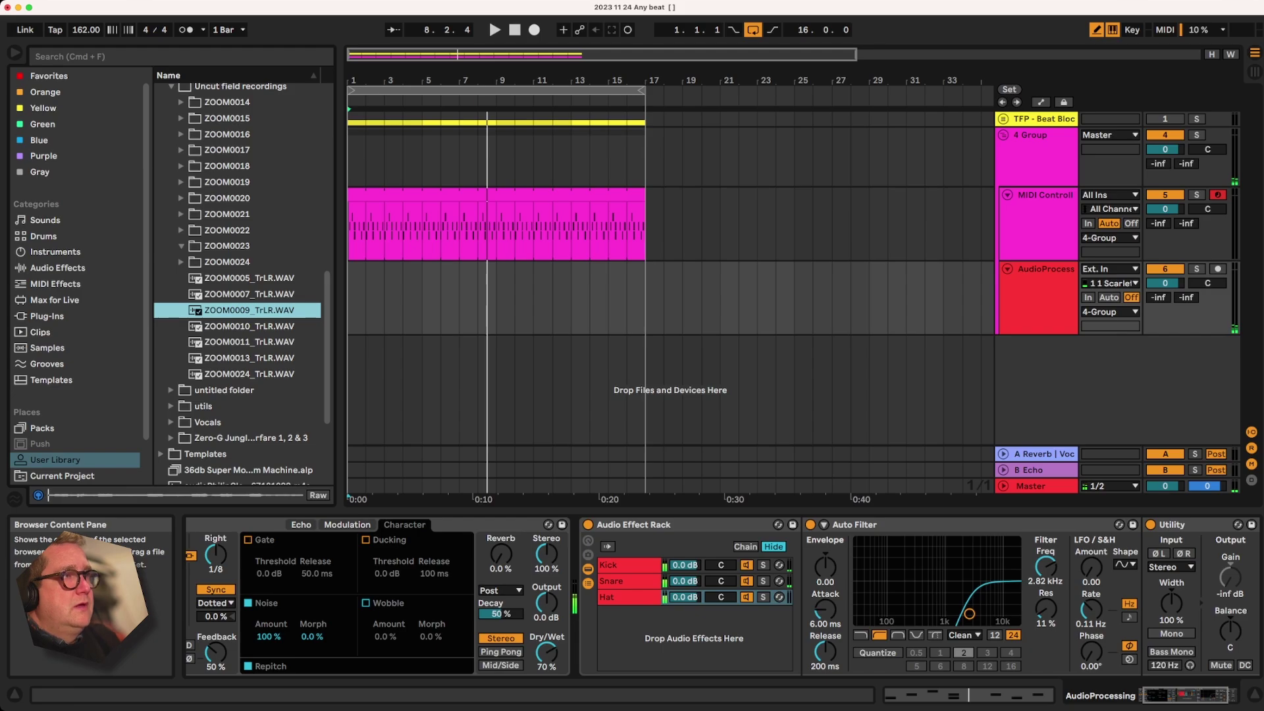
pyautogui.moveTo(248, 310); pyautogui.dragTo(367, 296)
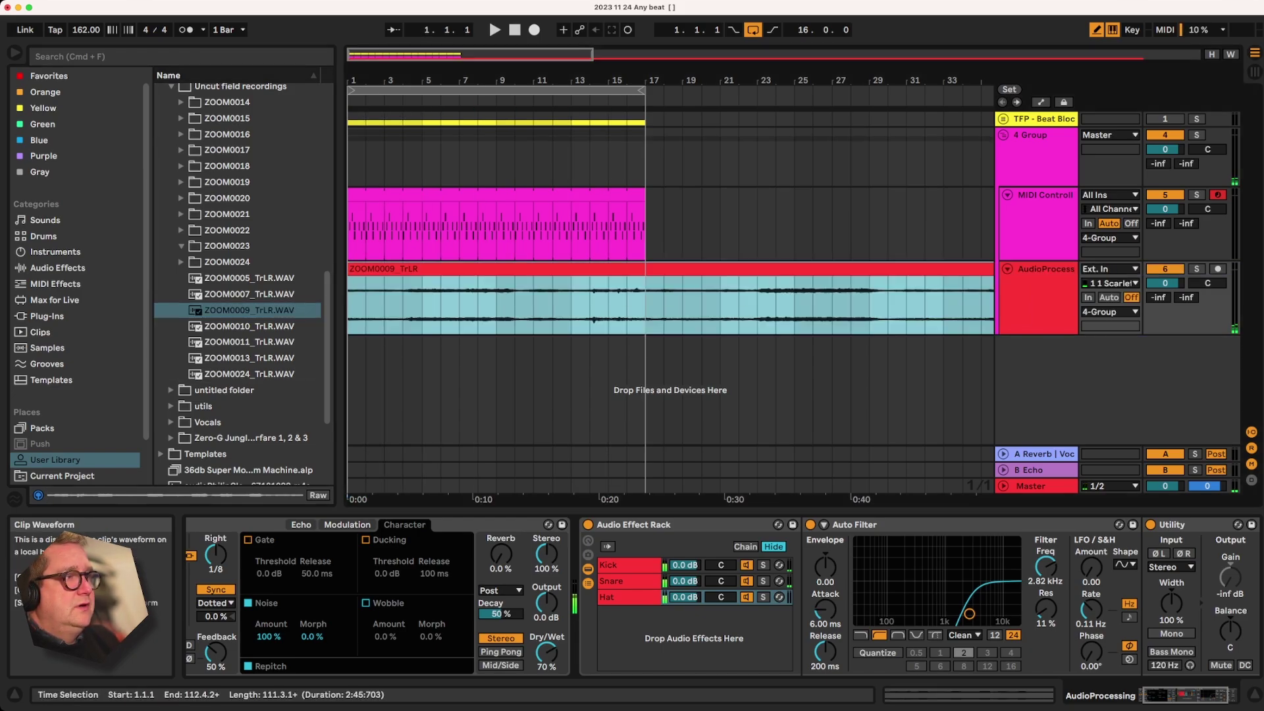
# Bypass Echo on the AudioProcessing track and play the field recording through the racks
pyautogui.moveTo(1208, 696); pyautogui.dragTo(1205, 695)
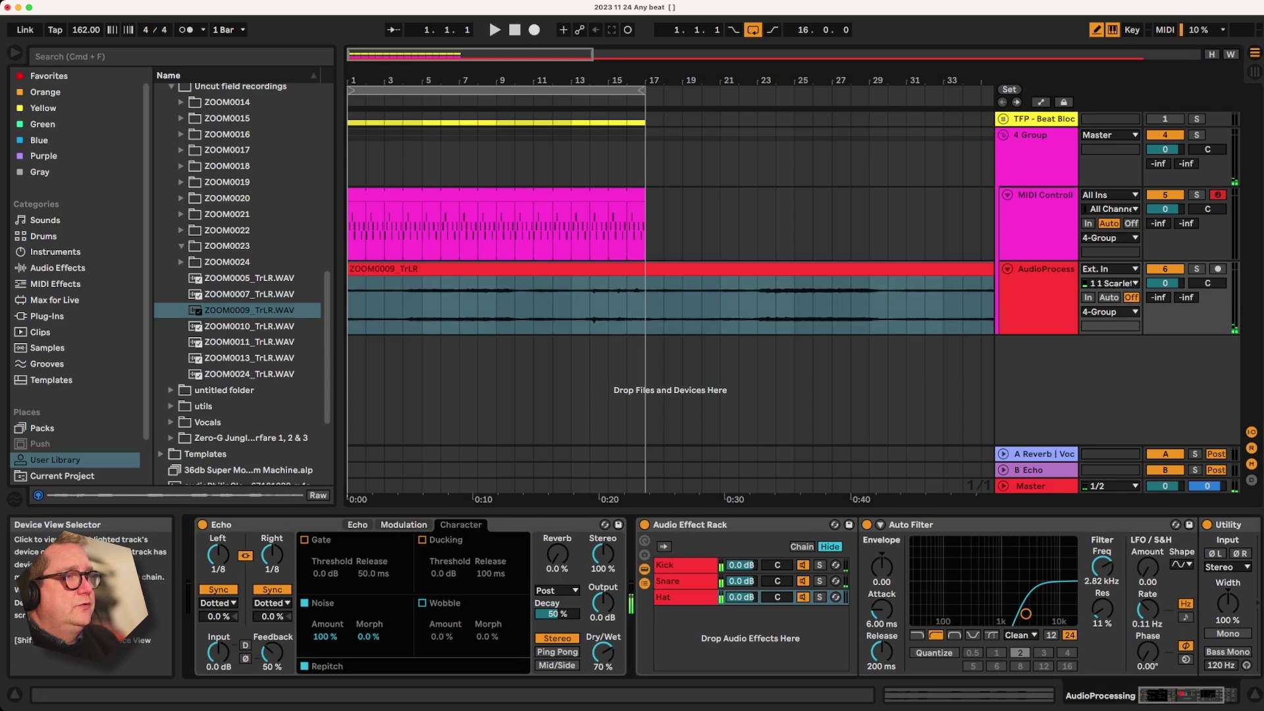
pyautogui.click(203, 524)
pyautogui.press('space')
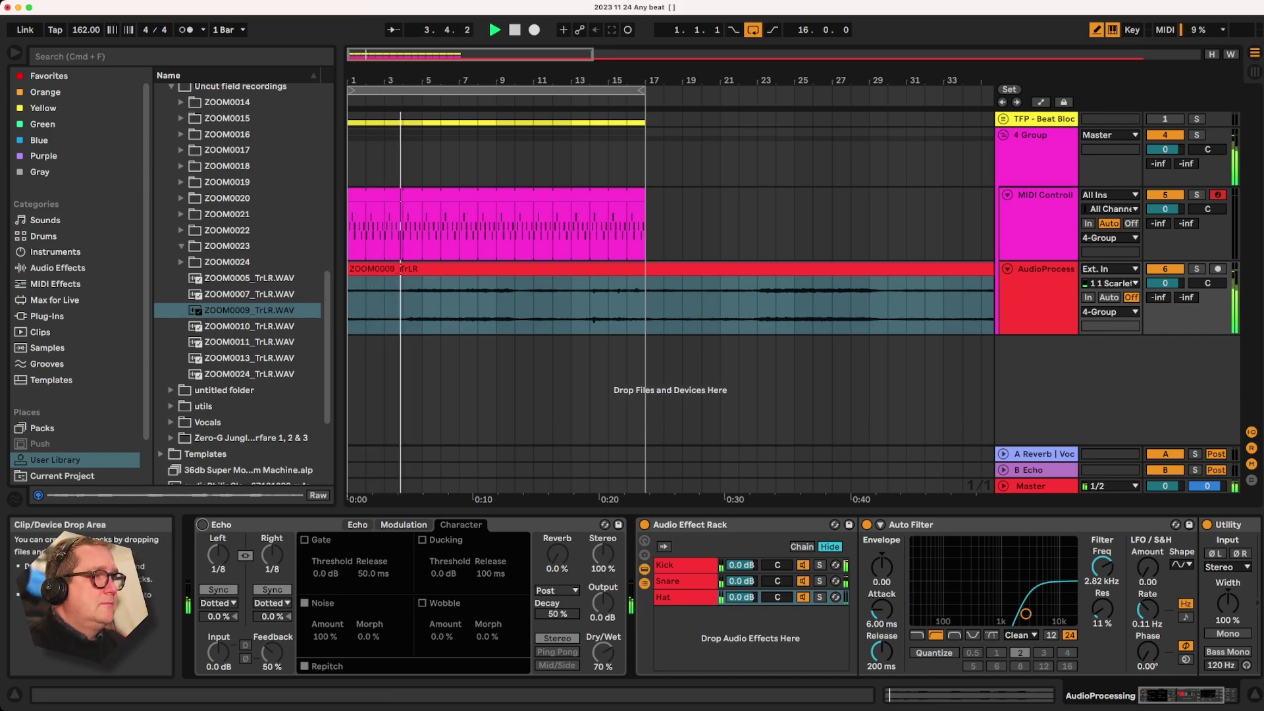
# Set the Hat chain's Auto Filter to 280 Hz with 20% resonance and the tempo to 160 BPM
pyautogui.press('space')
pyautogui.press('space')
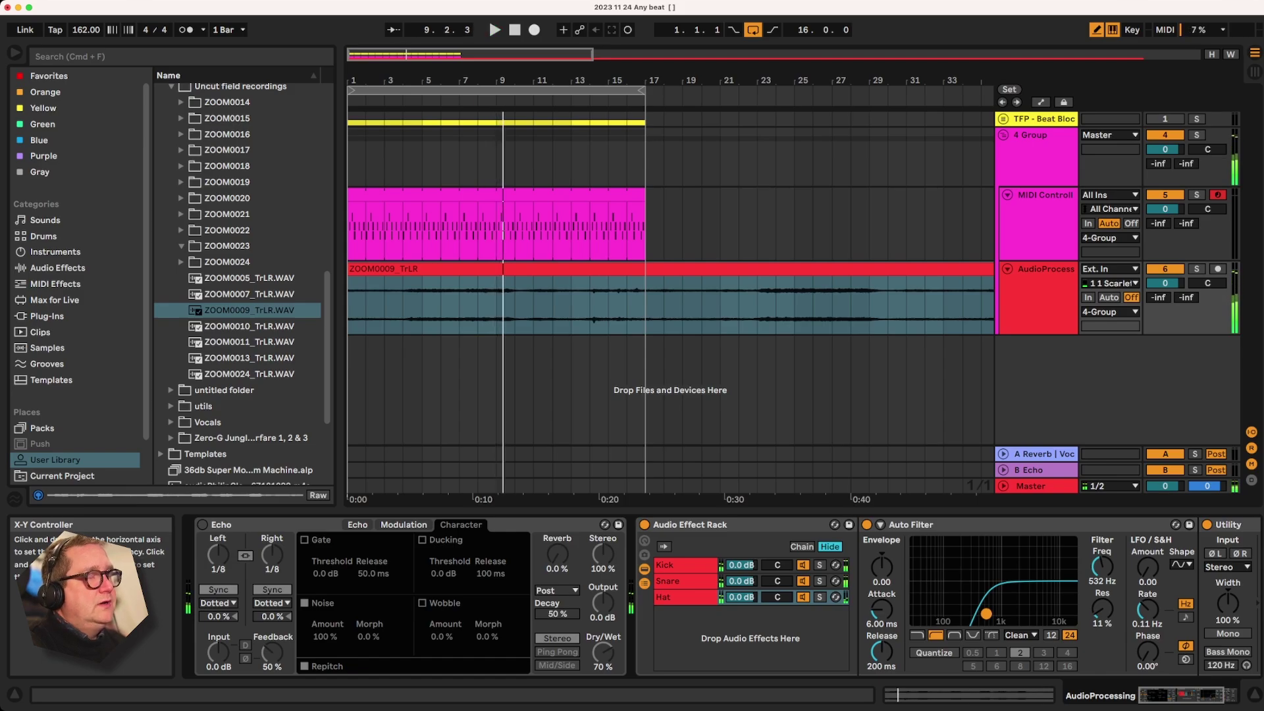
pyautogui.press('space')
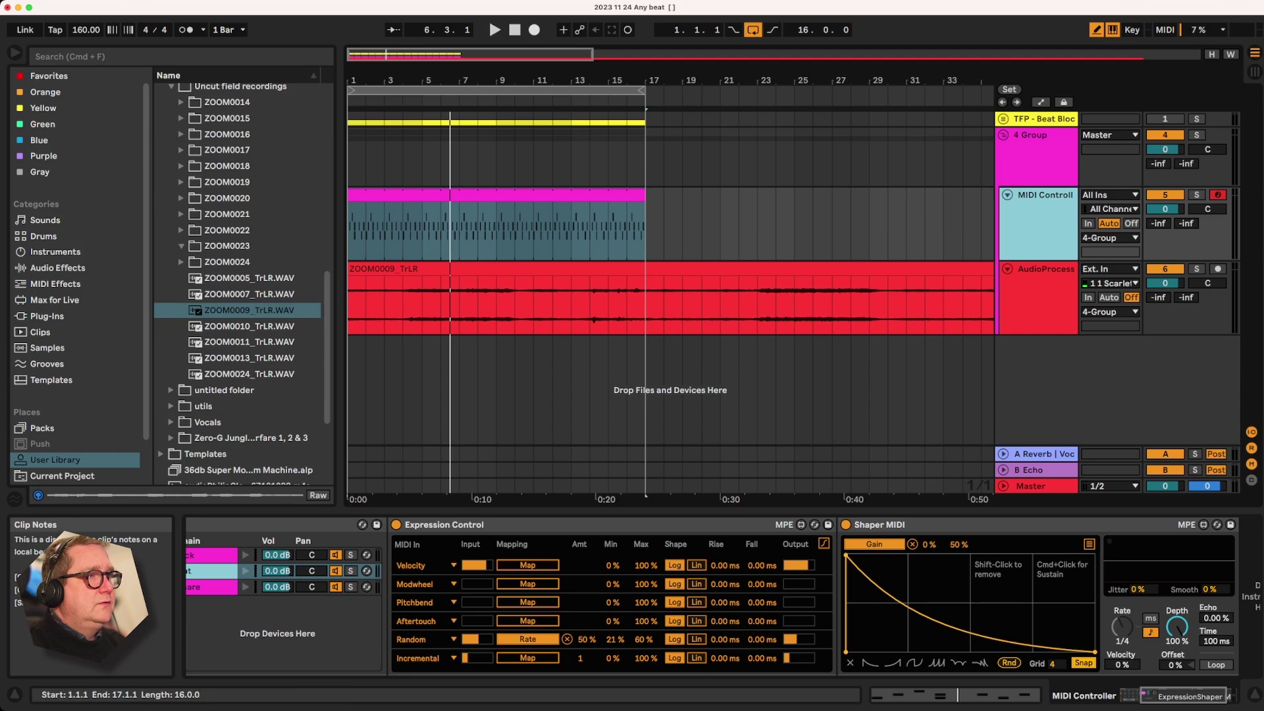
# Add sixteenth-note Hats to the MIDI Controller clip at 1.1.4, 1.2.1, 1.2.2, 1.3.1, 1.3.2 and 1.4.1, and play it
pyautogui.doubleClick(540, 194)
pyautogui.moveTo(713, 535); pyautogui.dragTo(801, 535)
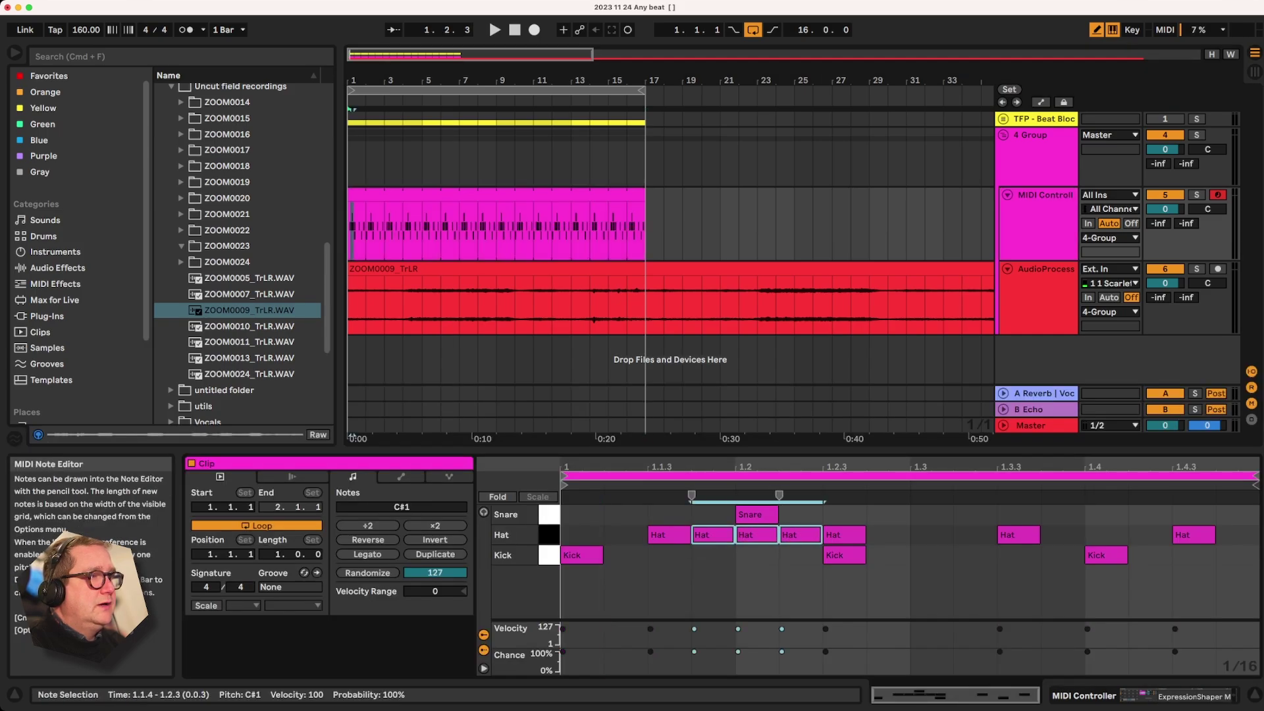
pyautogui.moveTo(921, 535); pyautogui.dragTo(965, 535)
pyautogui.click(1106, 536)
pyautogui.press('space')
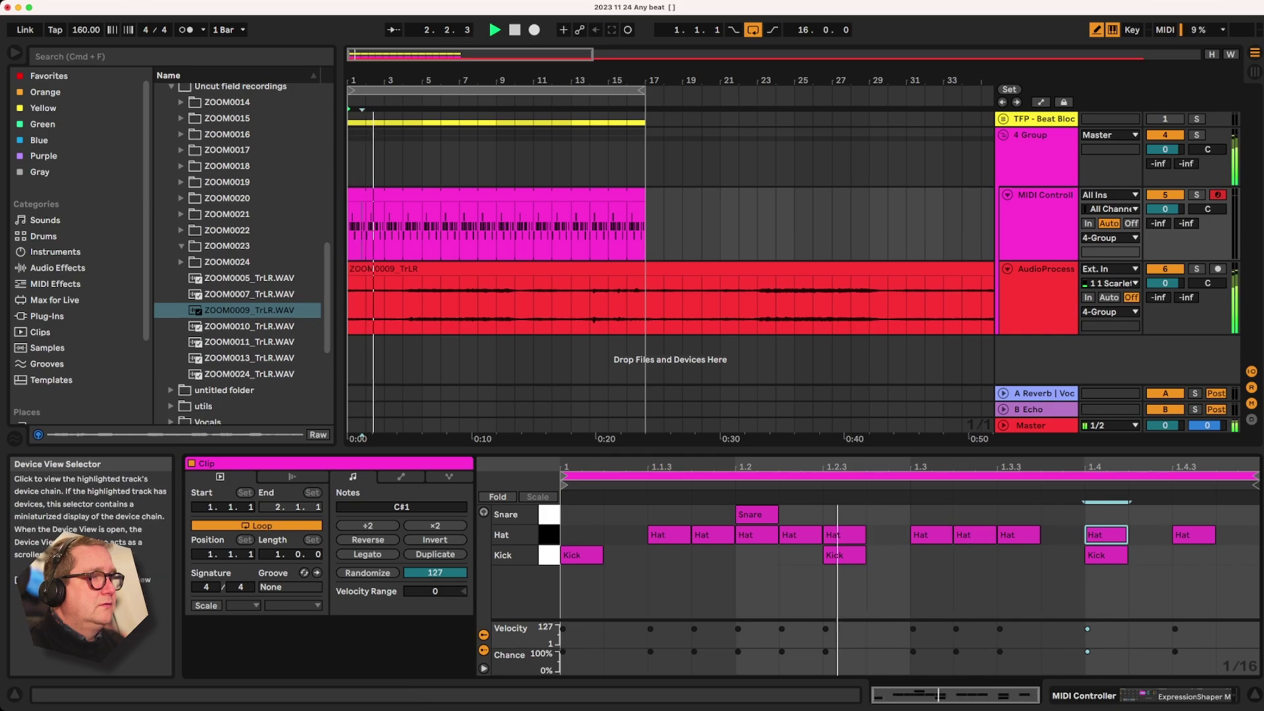
# Listen to the pattern while viewing the MIDI Controller and AudioProcessing devices, and stop playback
pyautogui.hotkey('shift', 'Tab')
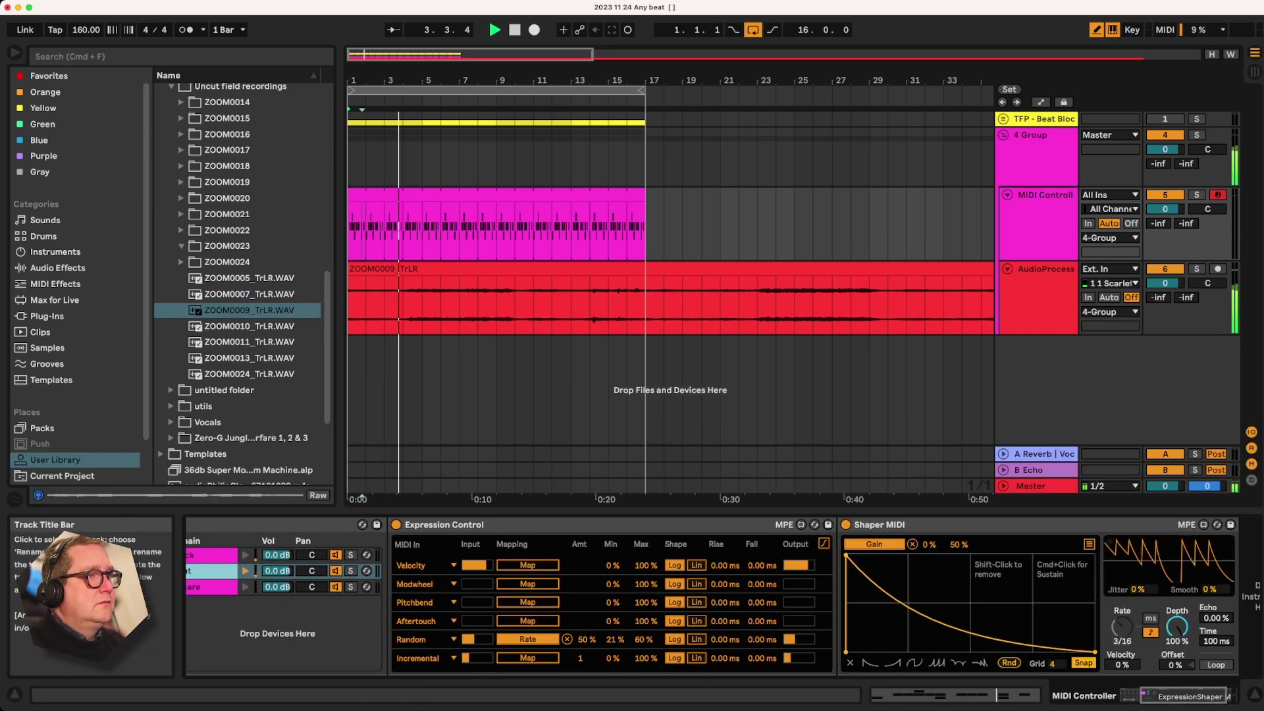
pyautogui.click(1044, 194)
pyautogui.click(1044, 269)
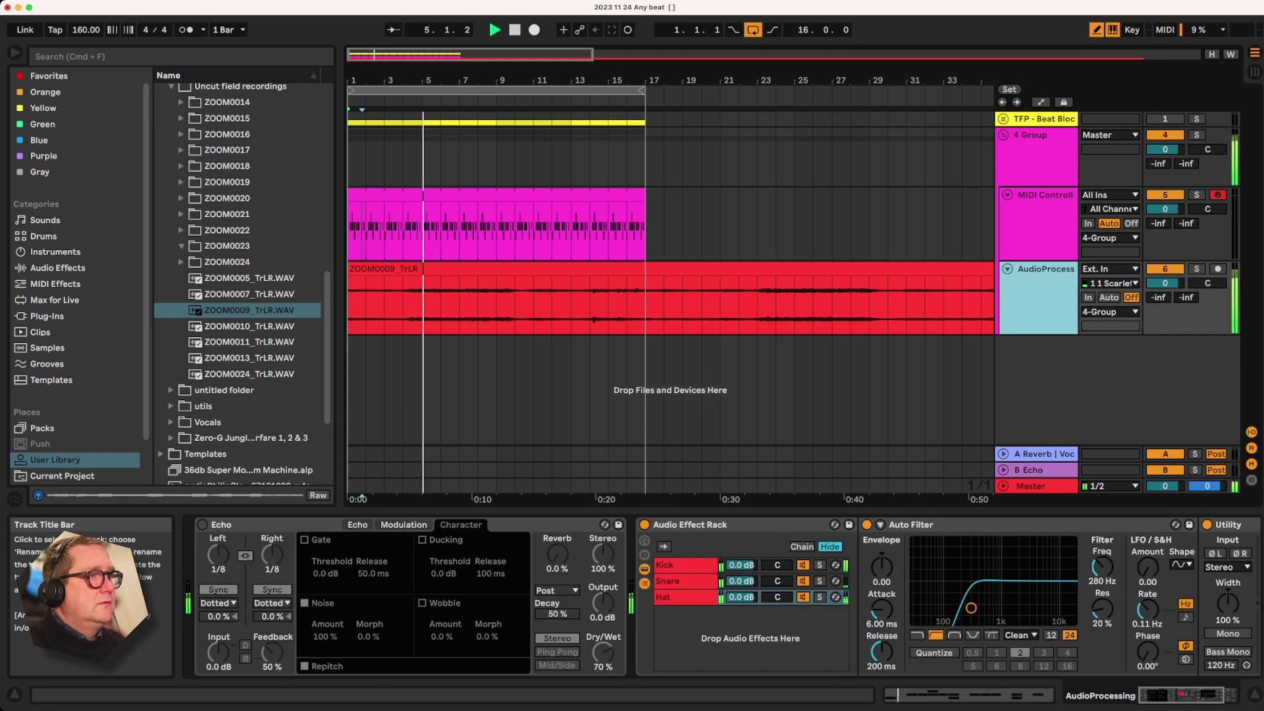
pyautogui.press('space')
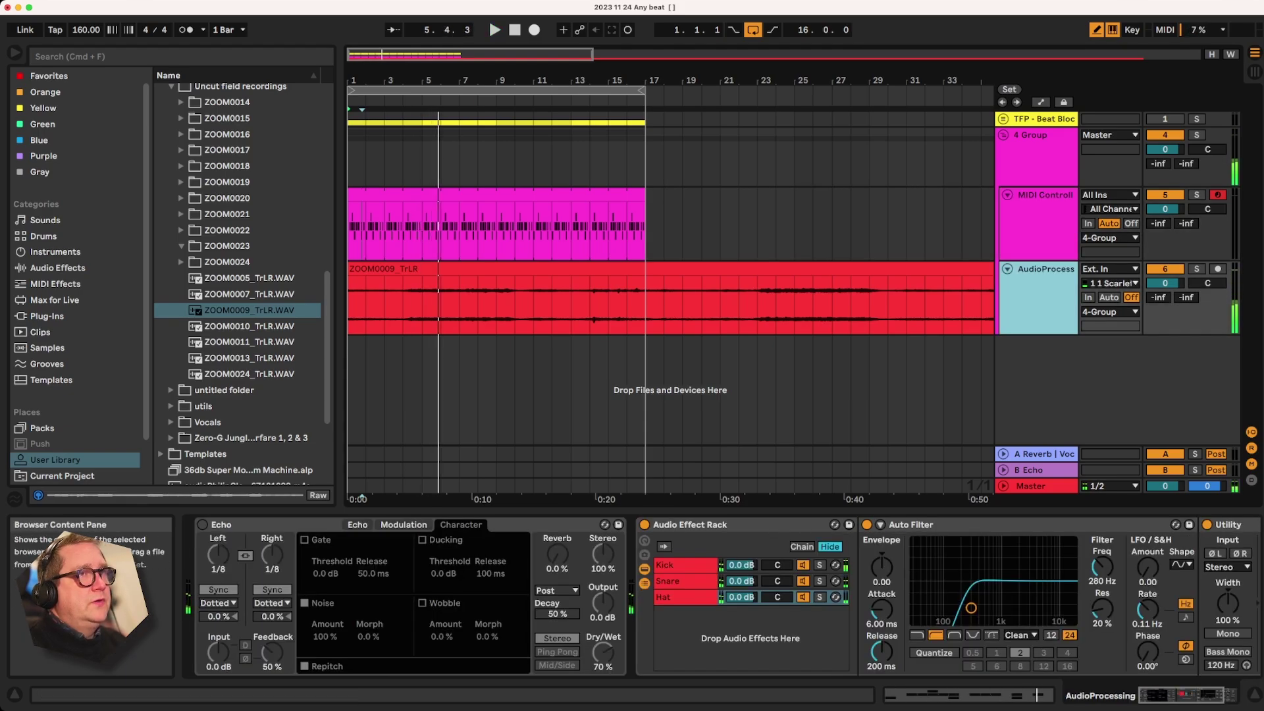
# Add a Vocoder from the Reverb & Resonance audio effects to the Hat chain, ahead of its Auto Filter
pyautogui.click(57, 268)
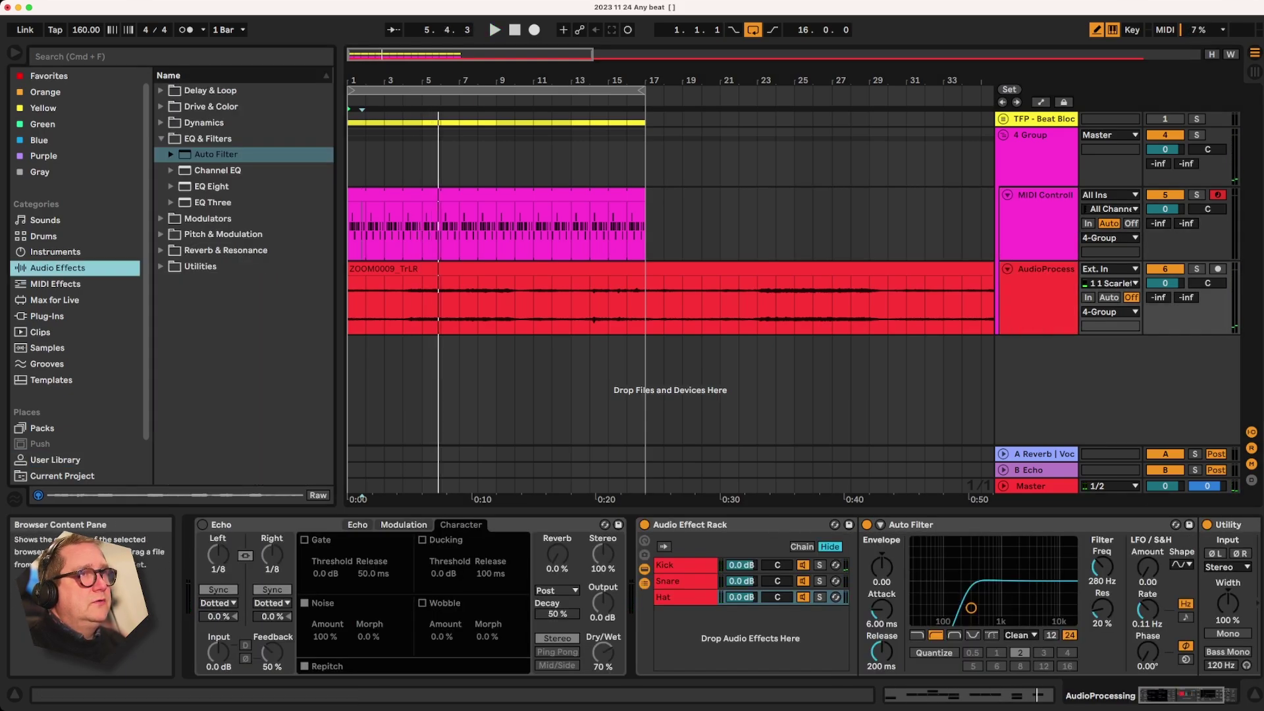
pyautogui.click(225, 250)
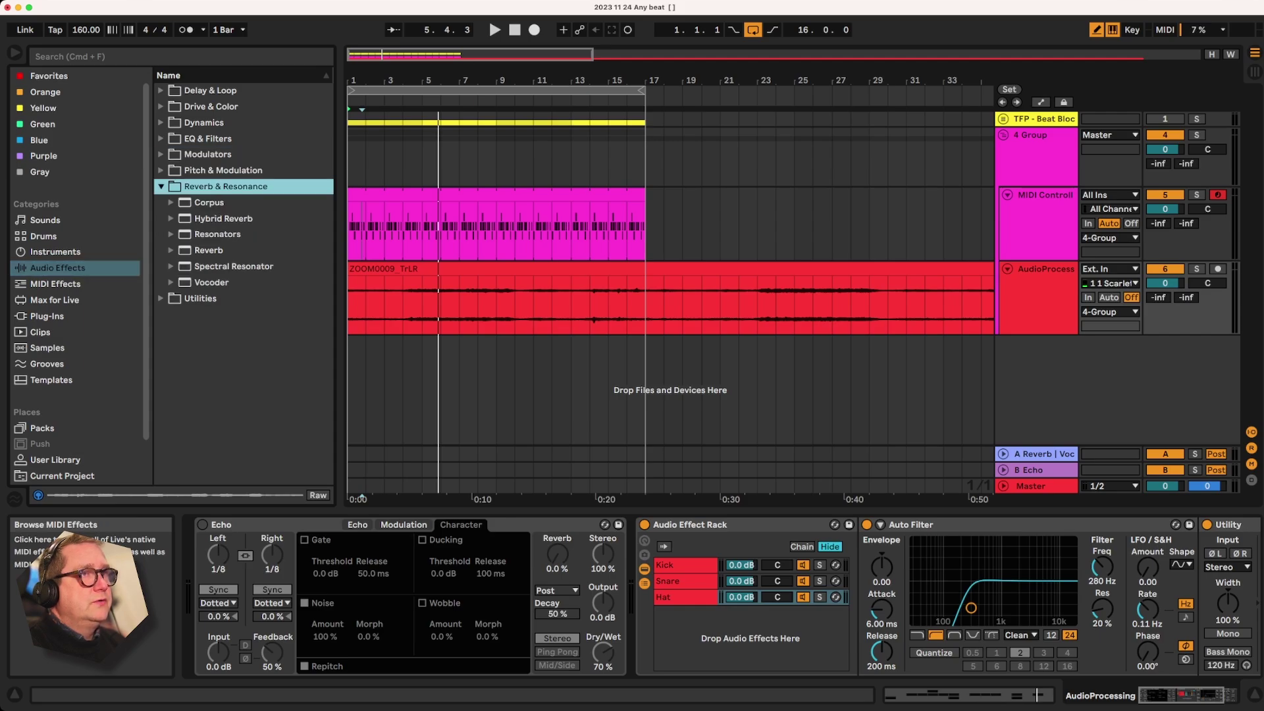
pyautogui.click(211, 283)
pyautogui.moveTo(211, 282); pyautogui.dragTo(693, 592)
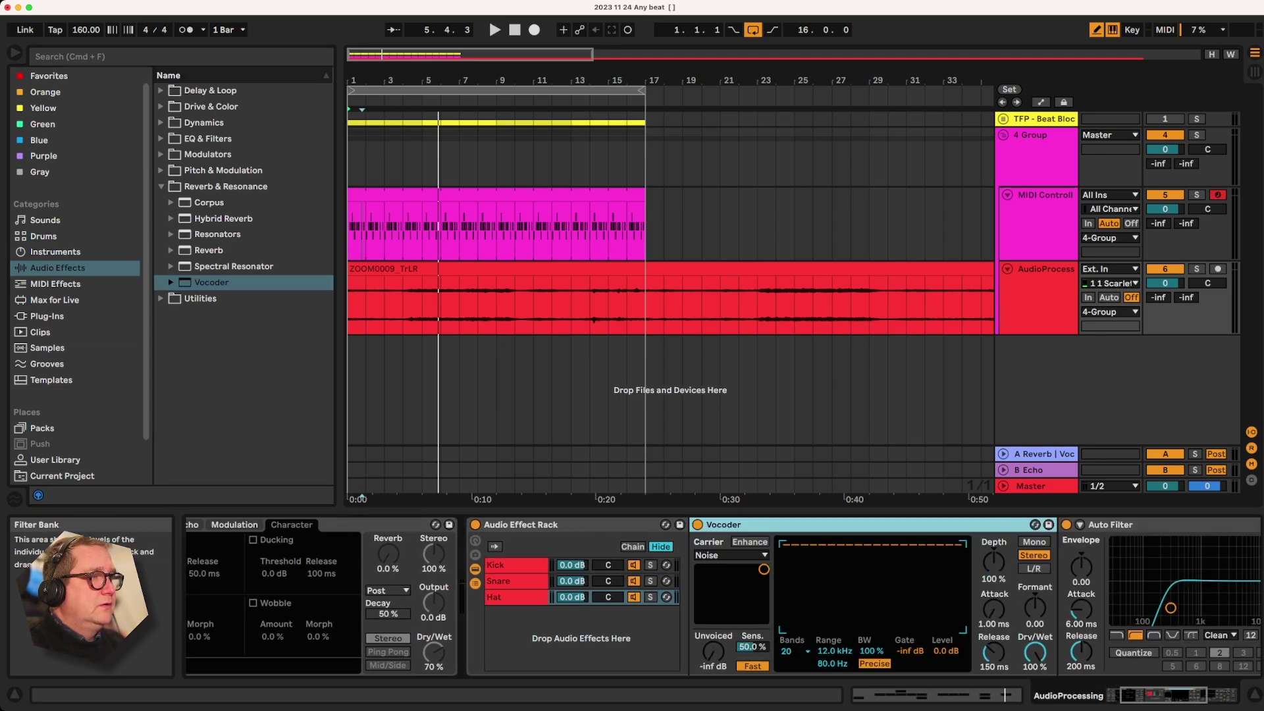
# During playback, set the Vocoder's Release to 584 ms and Dry/Wet to 56%, raise the Auto Filter's cutoff, and stop playback
pyautogui.press('space')
pyautogui.moveTo(1034, 652)
pyautogui.mouseDown()
pyautogui.moveTo(993, 625)
pyautogui.moveTo(1035, 642)
pyautogui.moveTo(993, 659)
pyautogui.moveTo(1034, 661)
pyautogui.mouseUp()
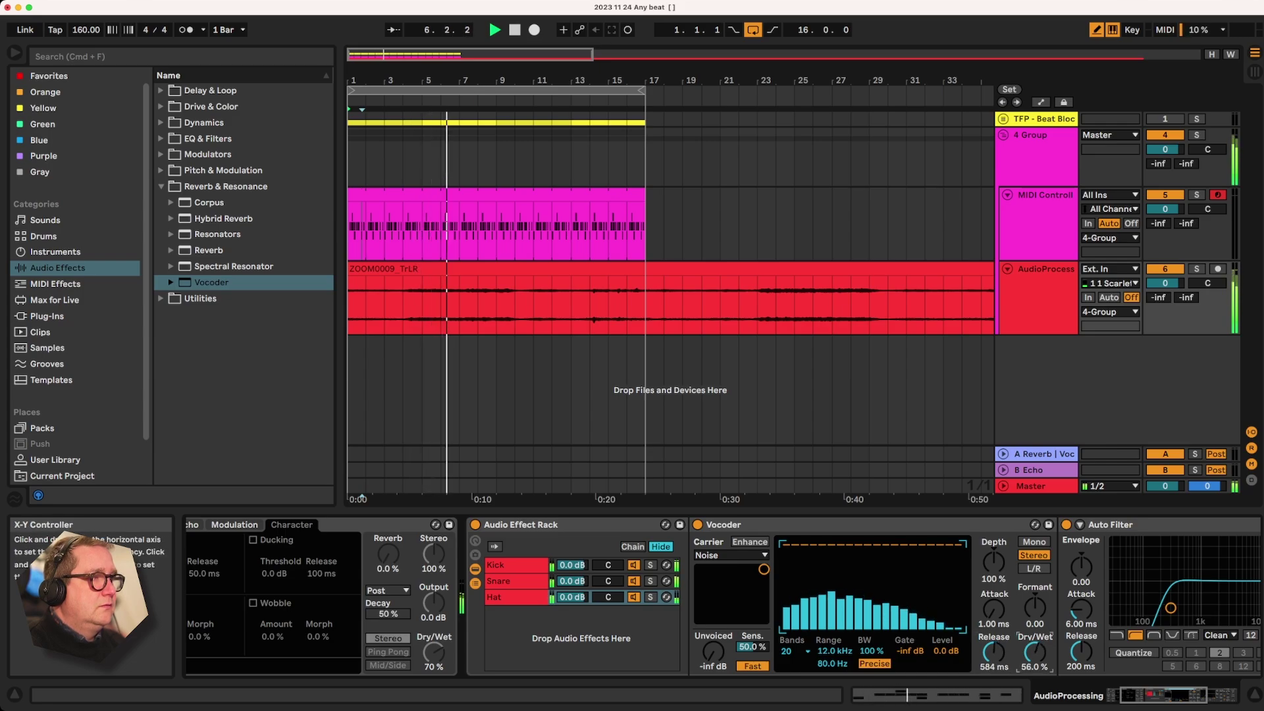
pyautogui.moveTo(1170, 608); pyautogui.dragTo(1191, 611)
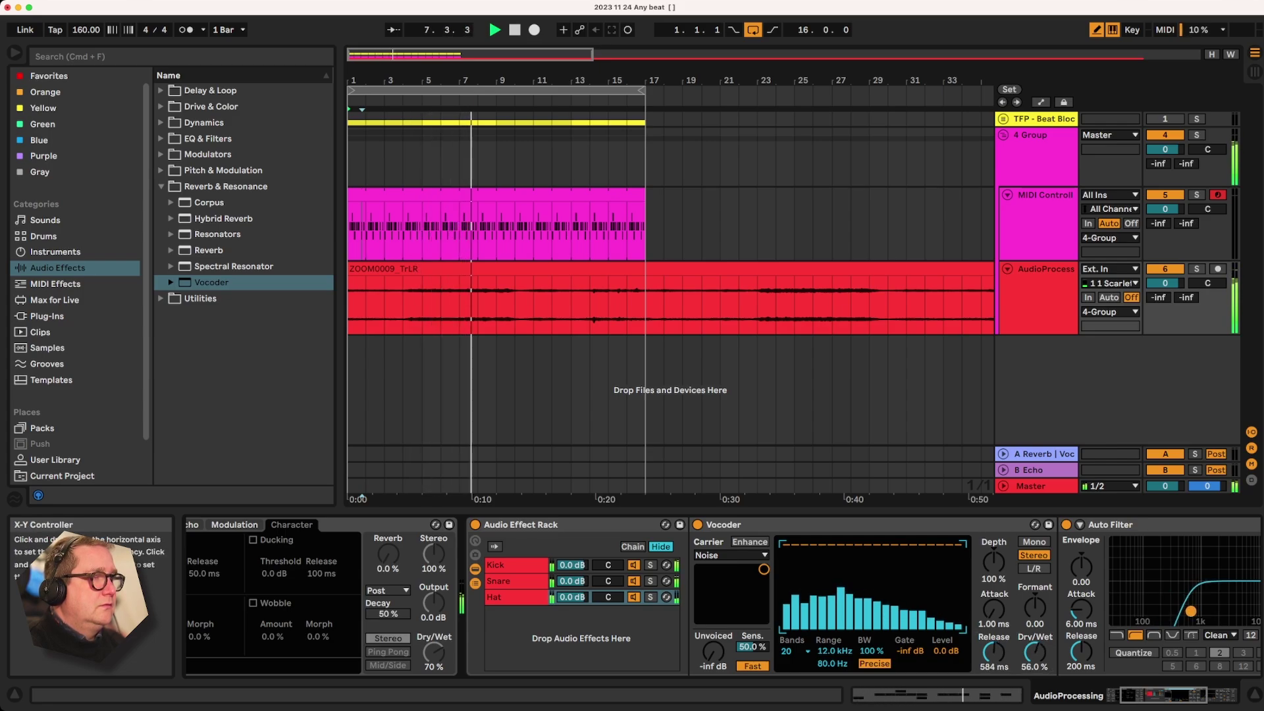
pyautogui.moveTo(1159, 223)
pyautogui.mouseDown()
pyautogui.moveTo(1159, 155)
pyautogui.moveTo(1159, 223)
pyautogui.mouseUp()
pyautogui.moveTo(1158, 297)
pyautogui.mouseDown()
pyautogui.moveTo(1158, 253)
pyautogui.moveTo(1159, 299)
pyautogui.mouseUp()
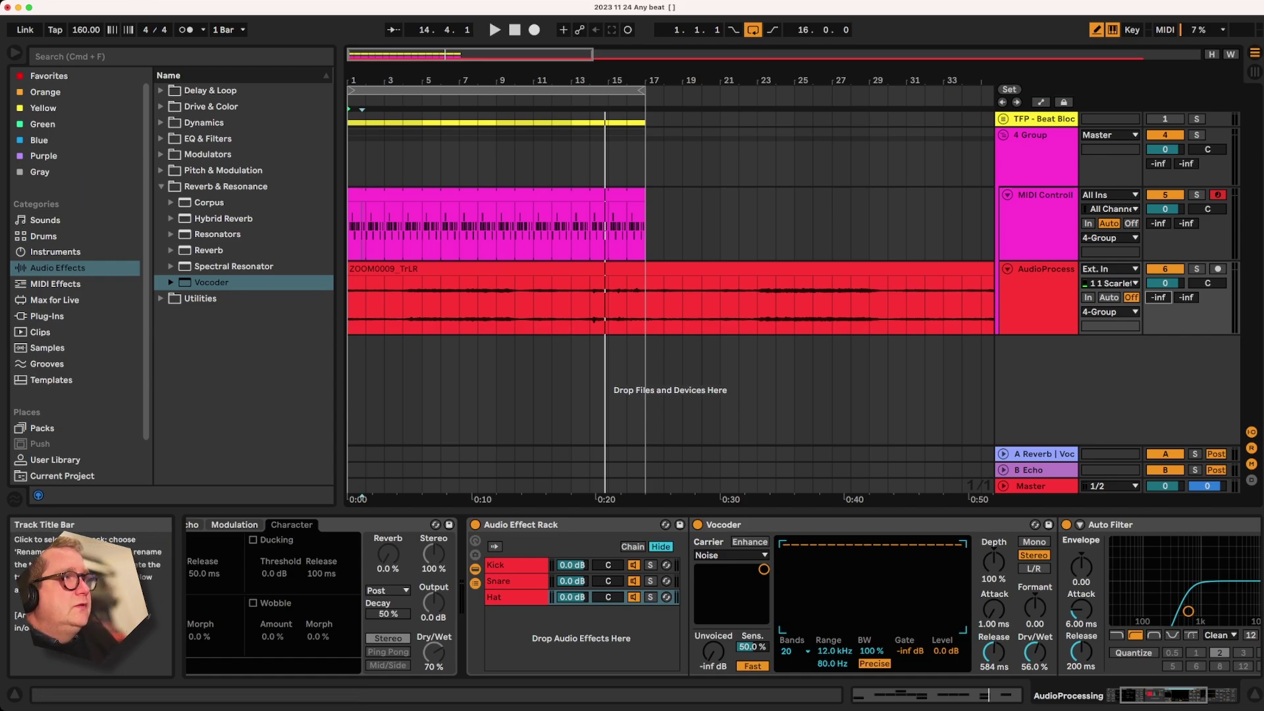
# Fold the 4 Group track and delete it from the arrangement
pyautogui.click(1037, 153)
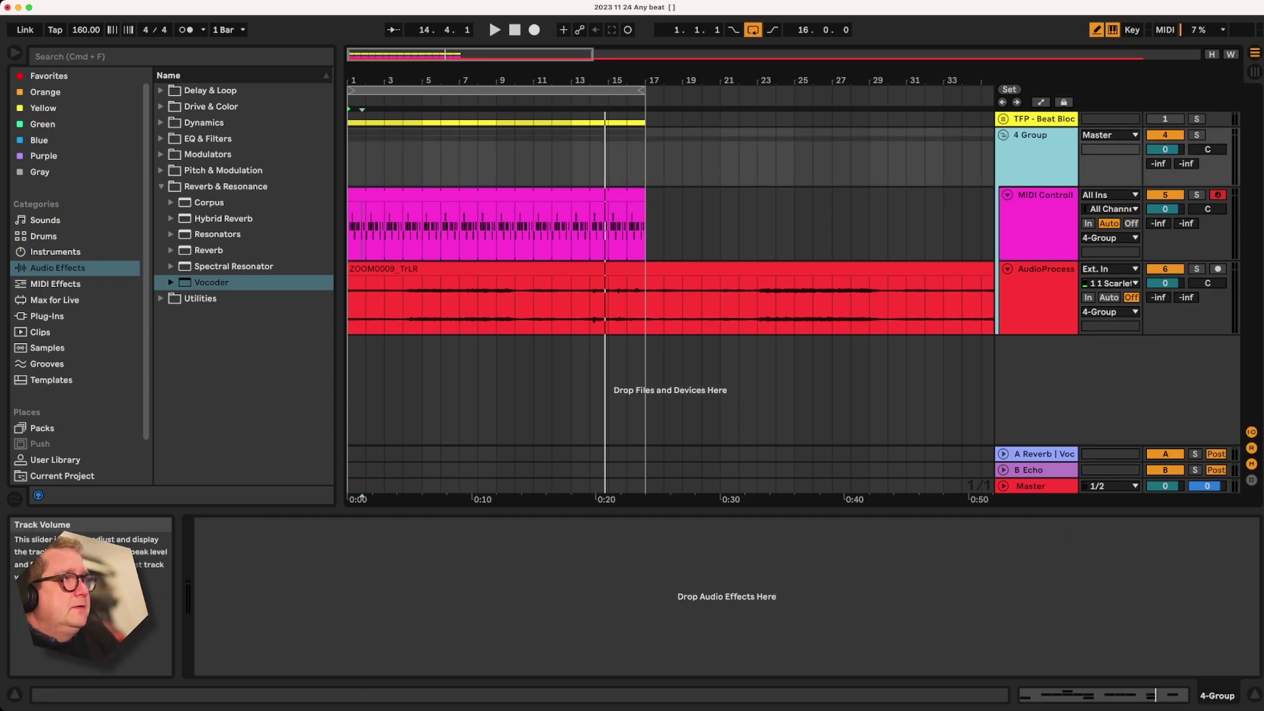
pyautogui.click(1004, 135)
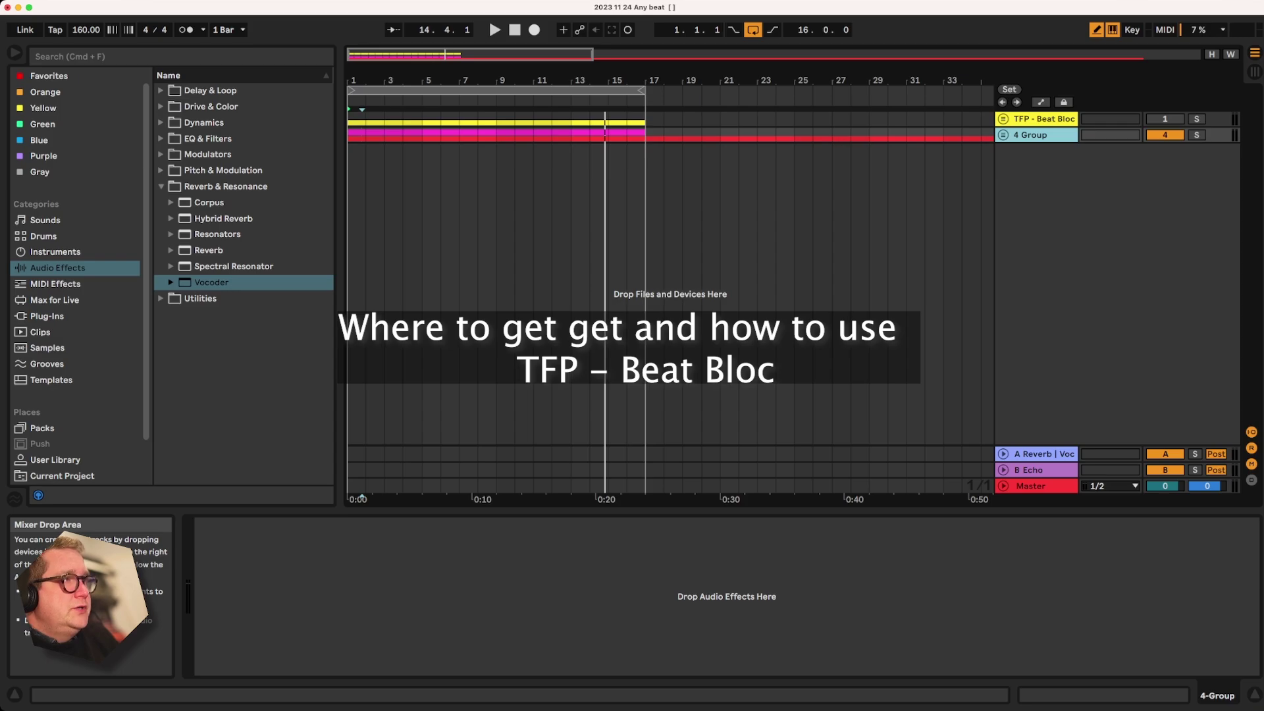
pyautogui.press('Delete')
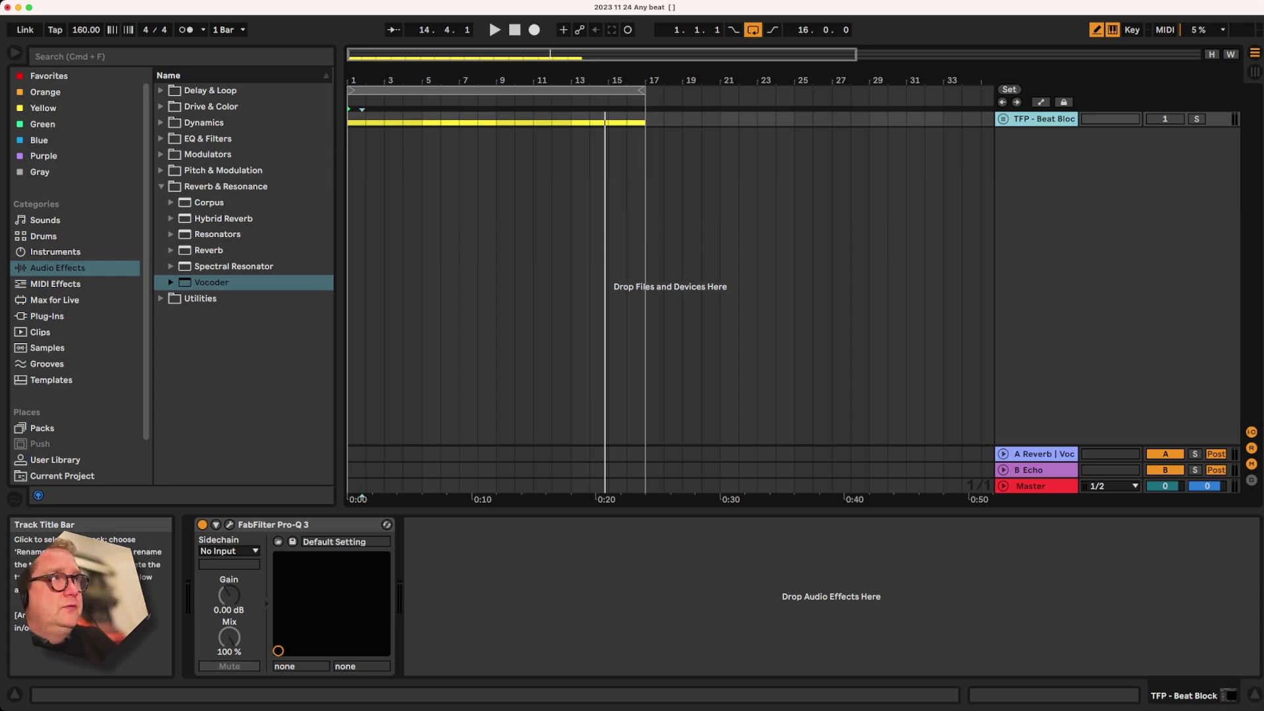
# Unfold and activate the TFP - Beat Block group, and display the devices of its Audio track
pyautogui.click(1003, 119)
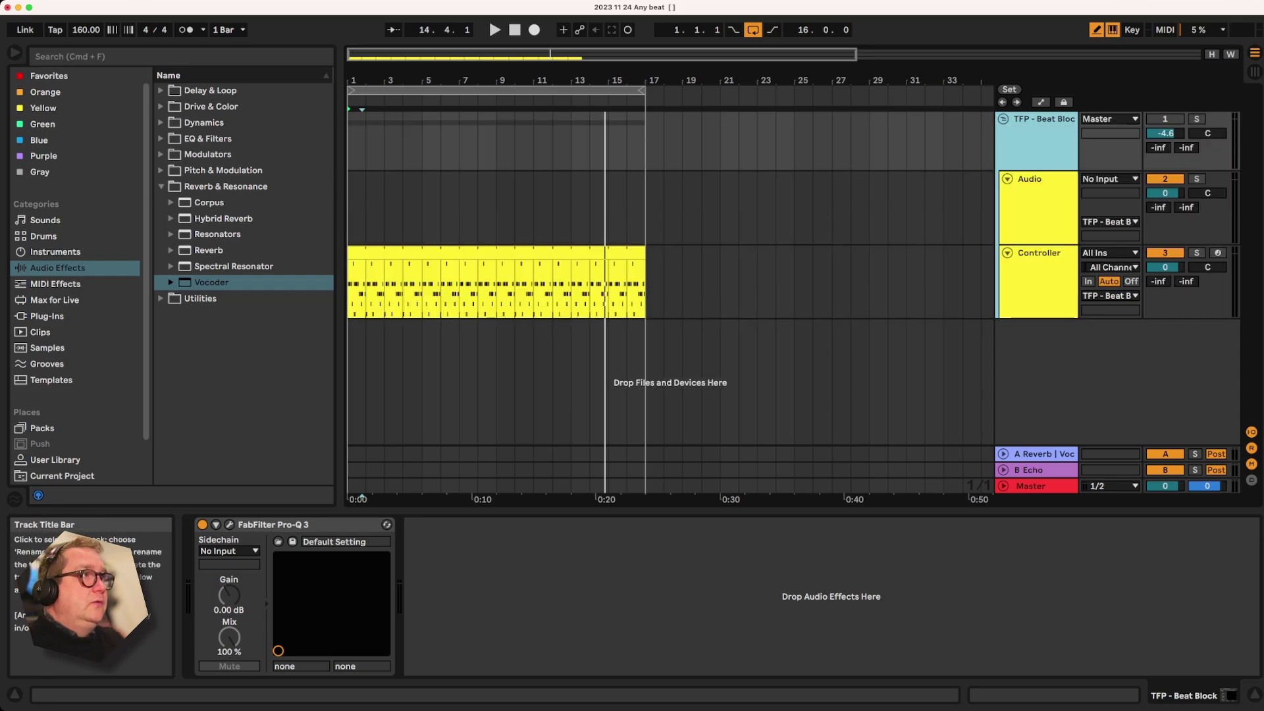
pyautogui.click(1165, 119)
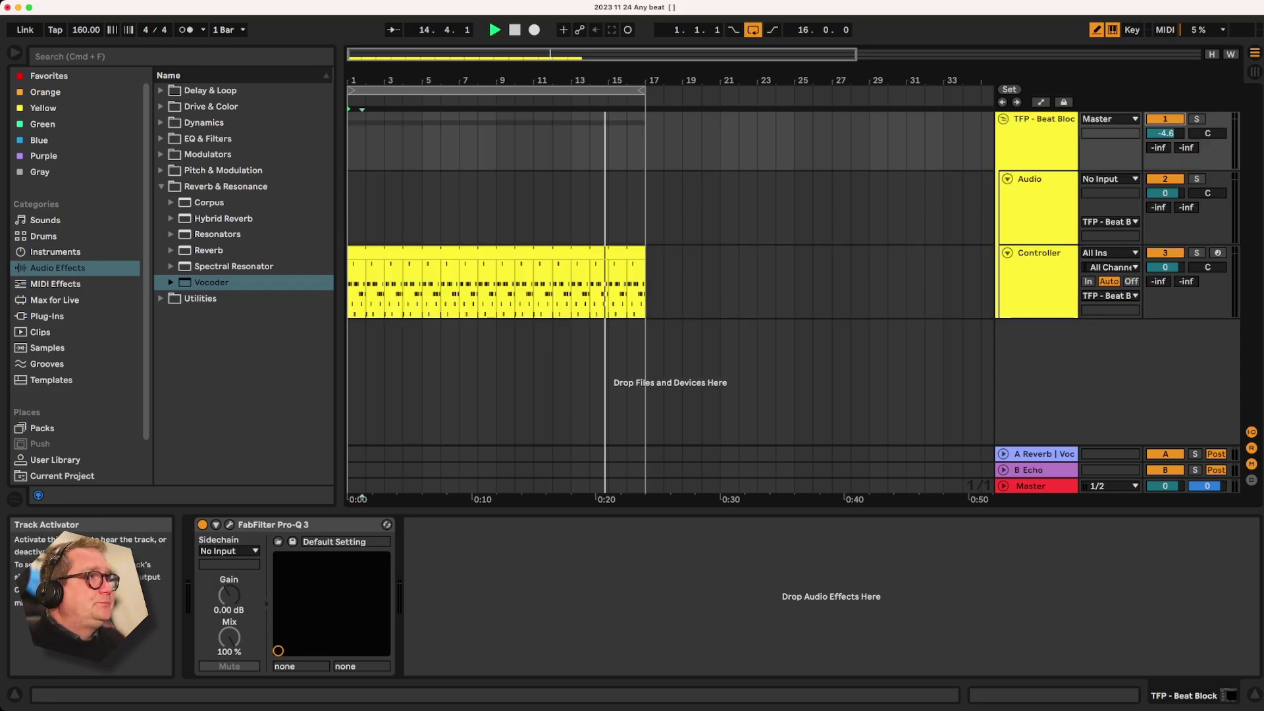
pyautogui.press('space')
pyautogui.click(1042, 118)
pyautogui.click(1037, 179)
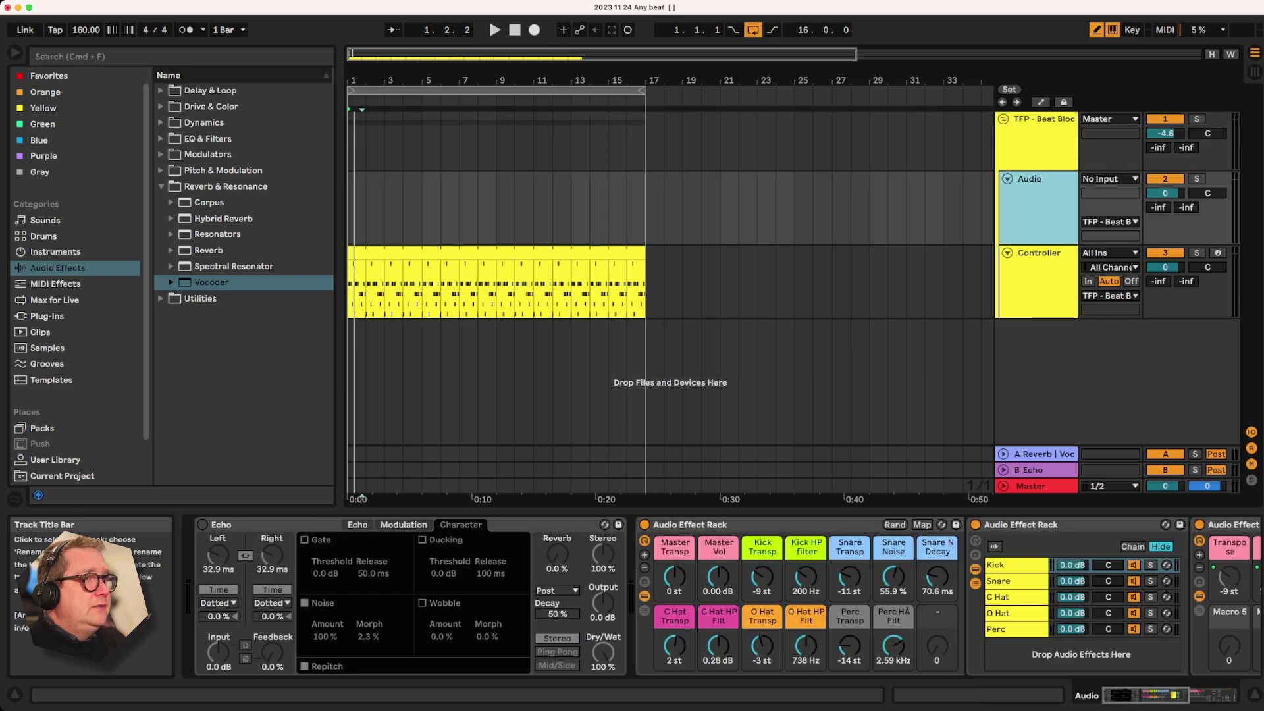
# Switch on Echo on the Audio track, play a short part of the pattern, and bypass Echo again
pyautogui.click(202, 524)
pyautogui.press('space')
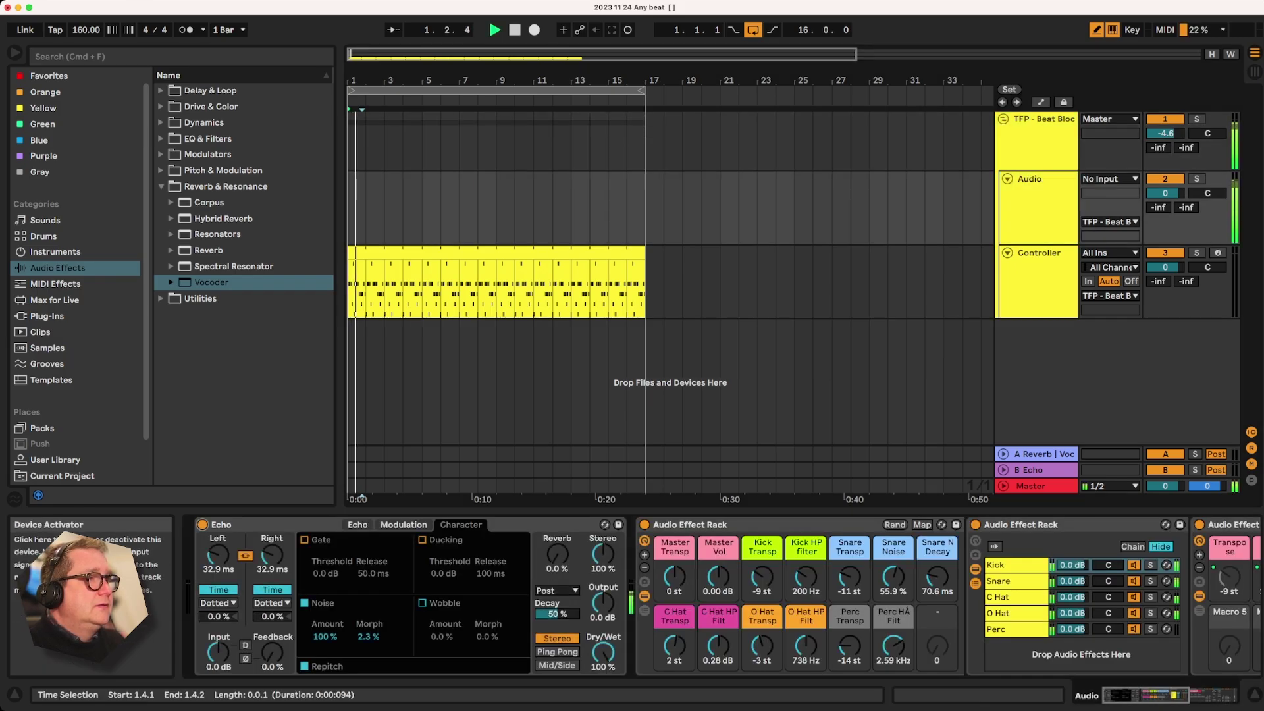
pyautogui.press('space')
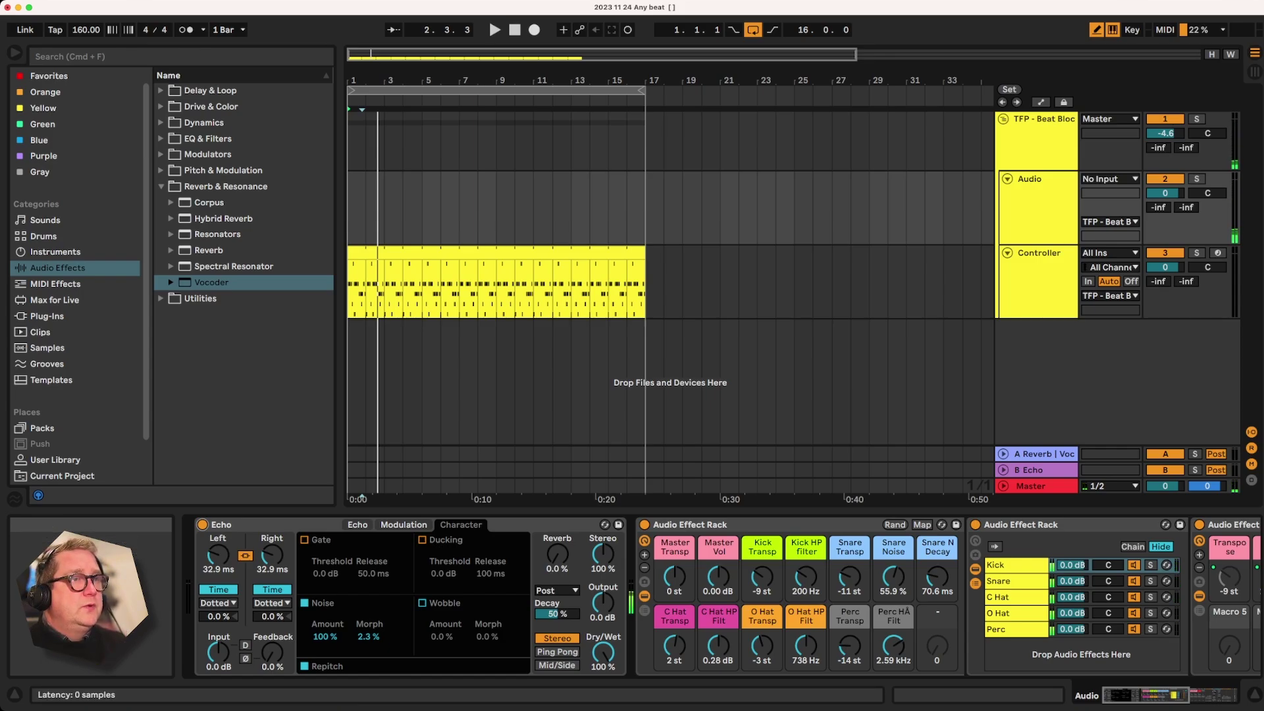
pyautogui.click(202, 525)
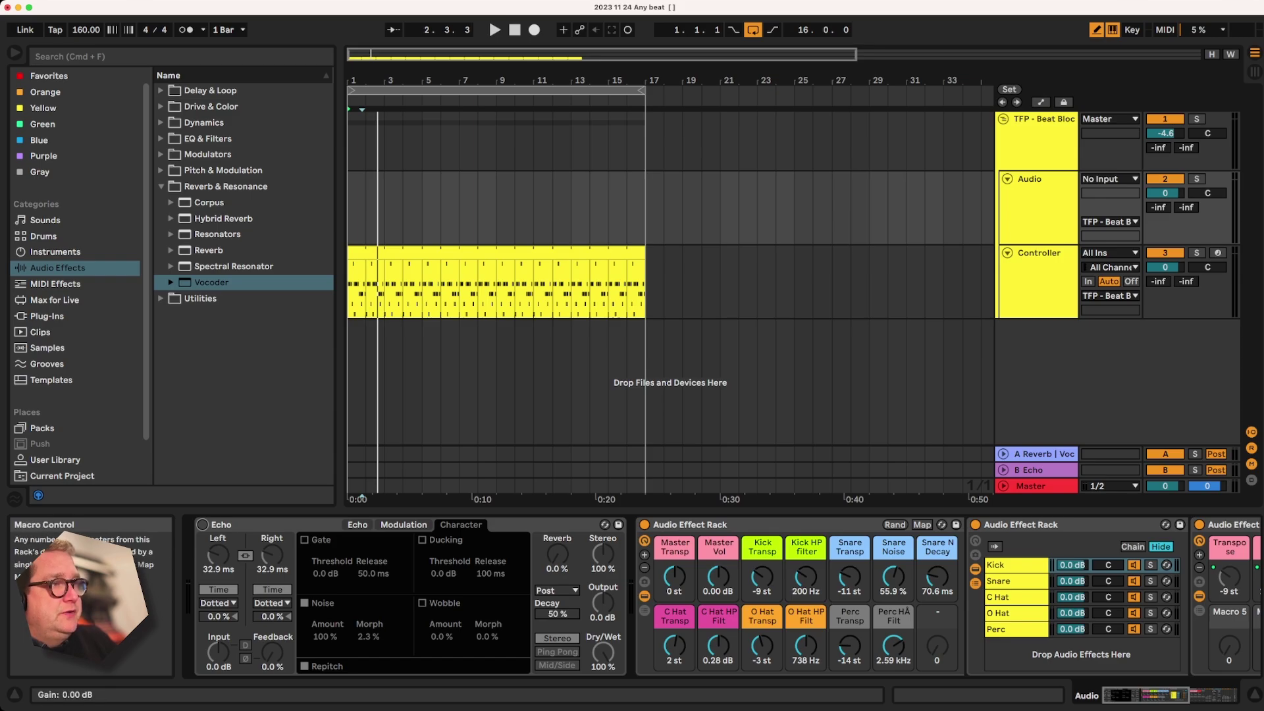
pyautogui.click(276, 524)
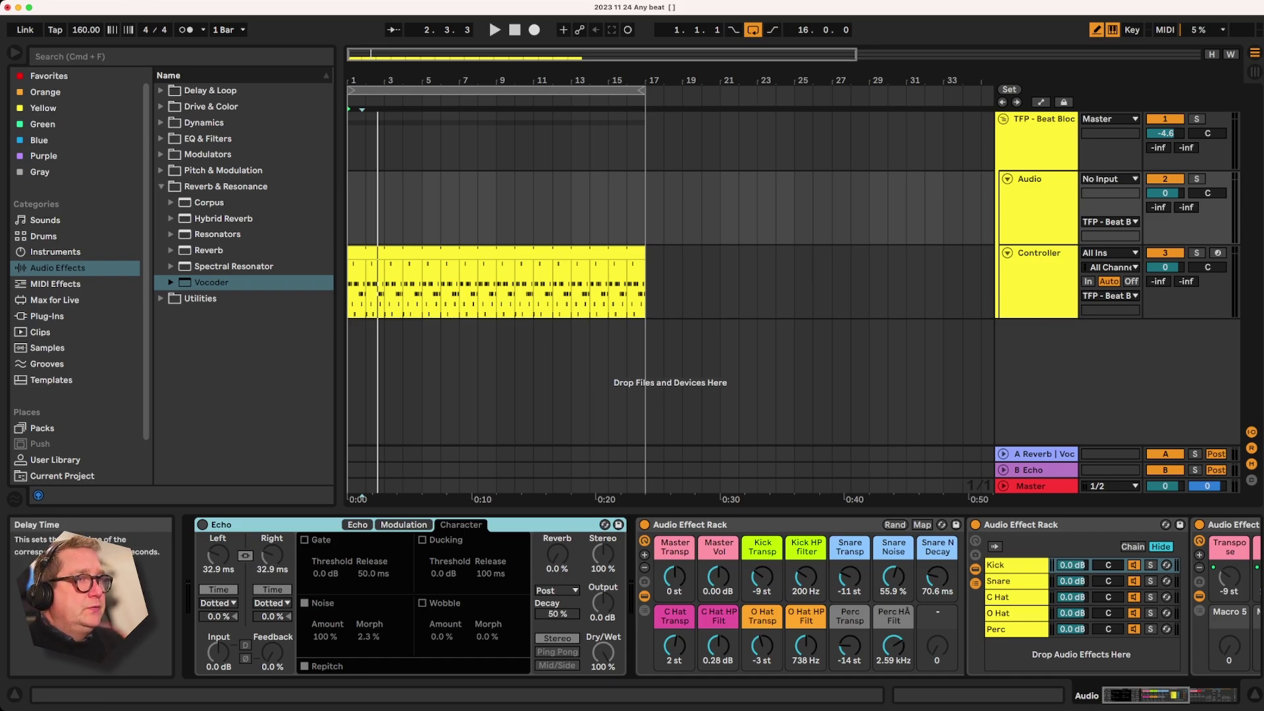
# Re-enable Echo and, during playback, try Master Transp at 9 st and Master Vol at -4.13 dB, and reset both macros to zero
pyautogui.click(202, 525)
pyautogui.press('space')
pyautogui.moveTo(674, 576); pyautogui.dragTo(718, 583)
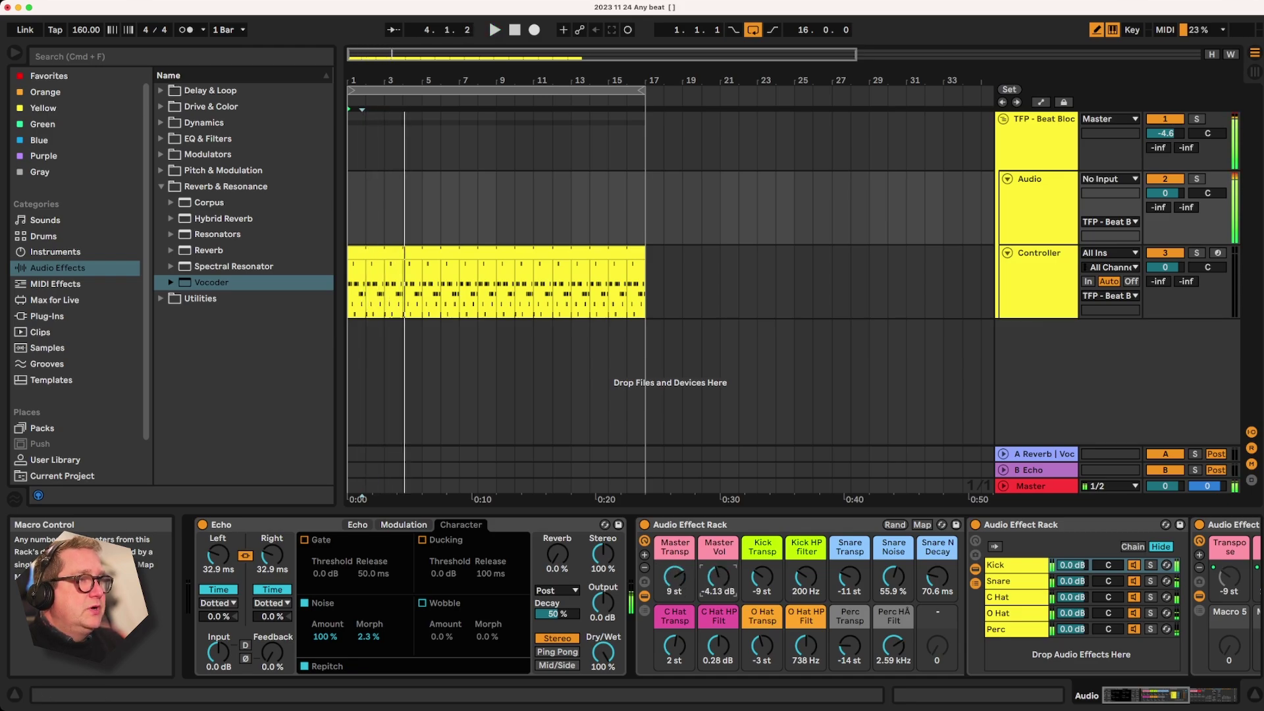
pyautogui.press('Delete')
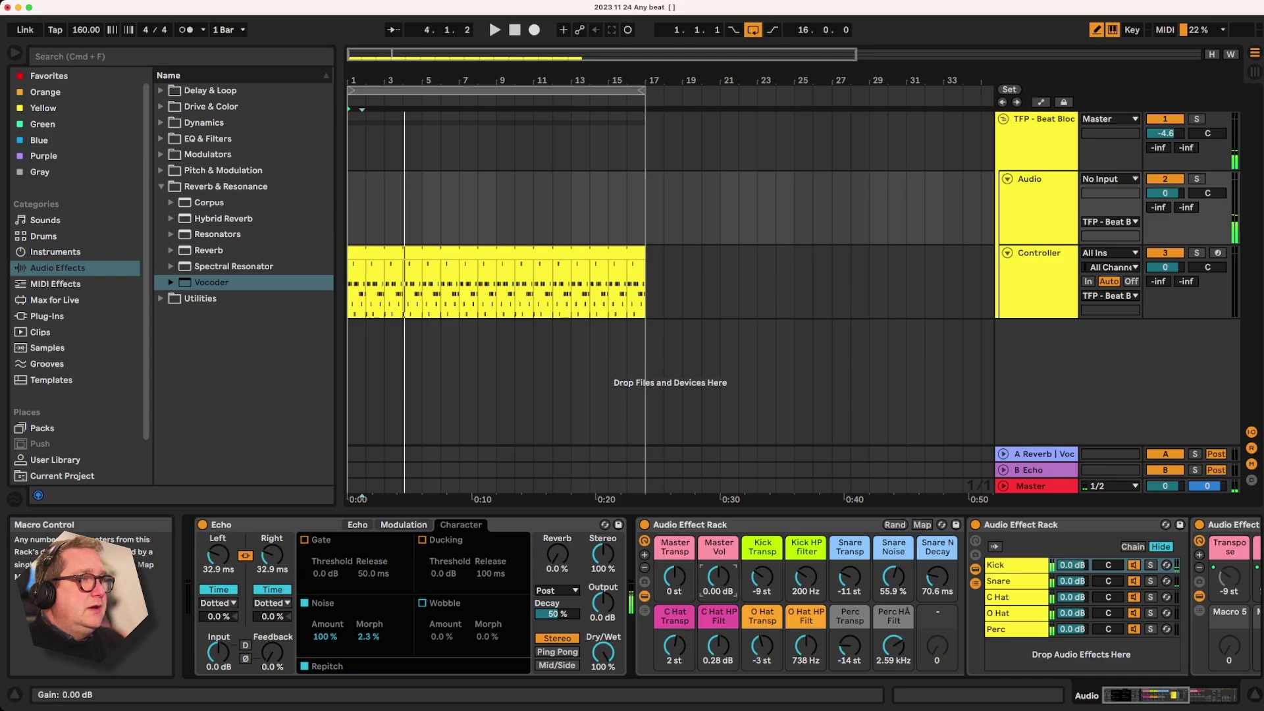
pyautogui.press('space')
pyautogui.press('space')
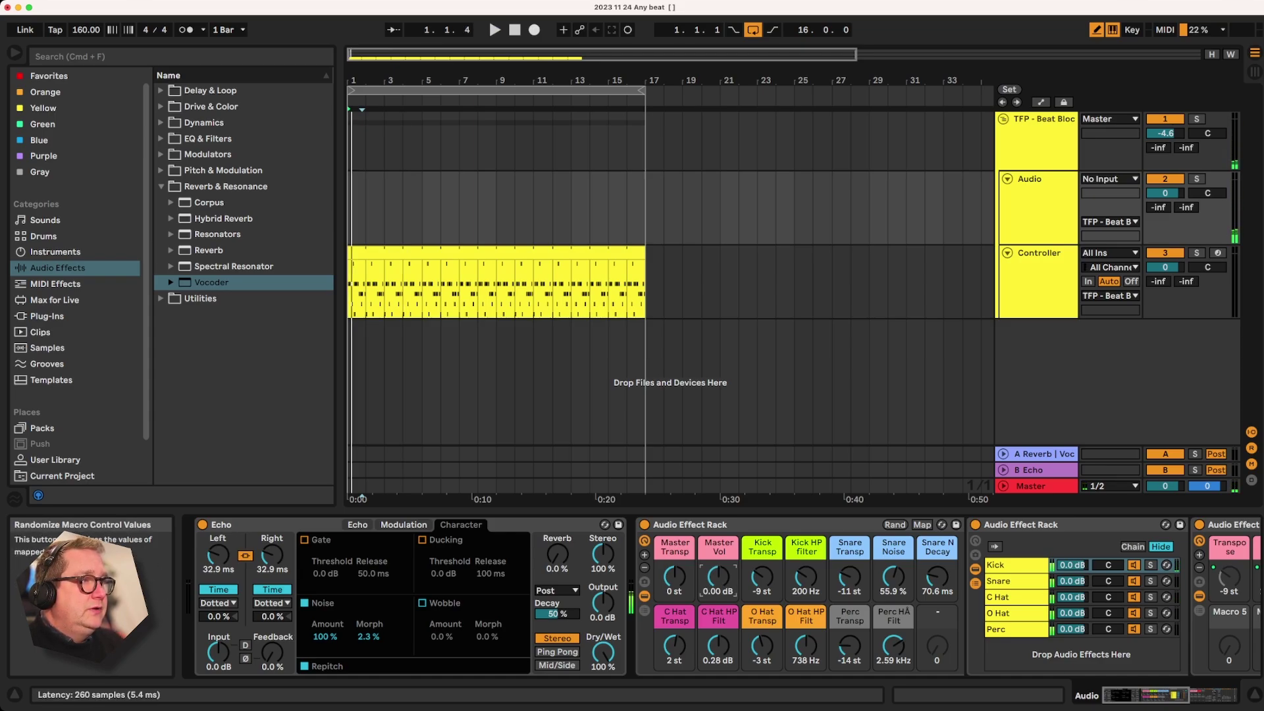
# Randomize the Audio Effect Rack's macros, reset Master Vol to 0 dB, and play the pattern
pyautogui.click(894, 525)
pyautogui.click(895, 525)
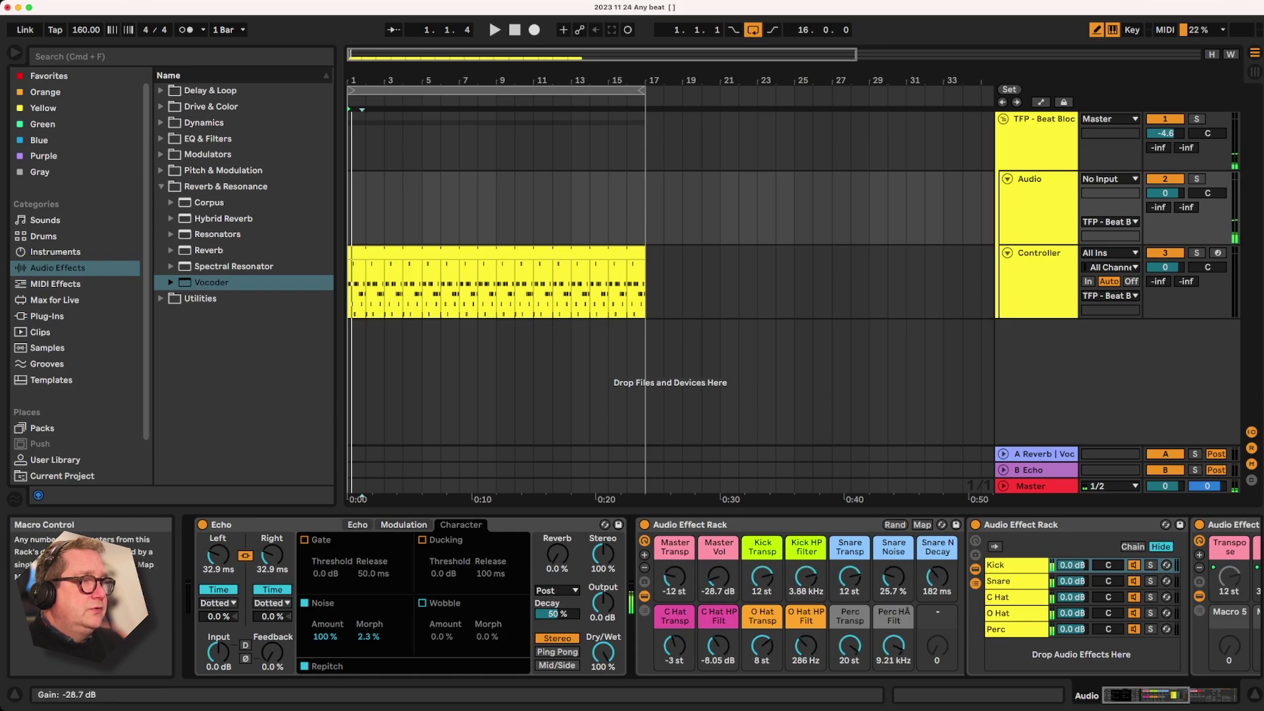
pyautogui.doubleClick(719, 577)
pyautogui.press('space')
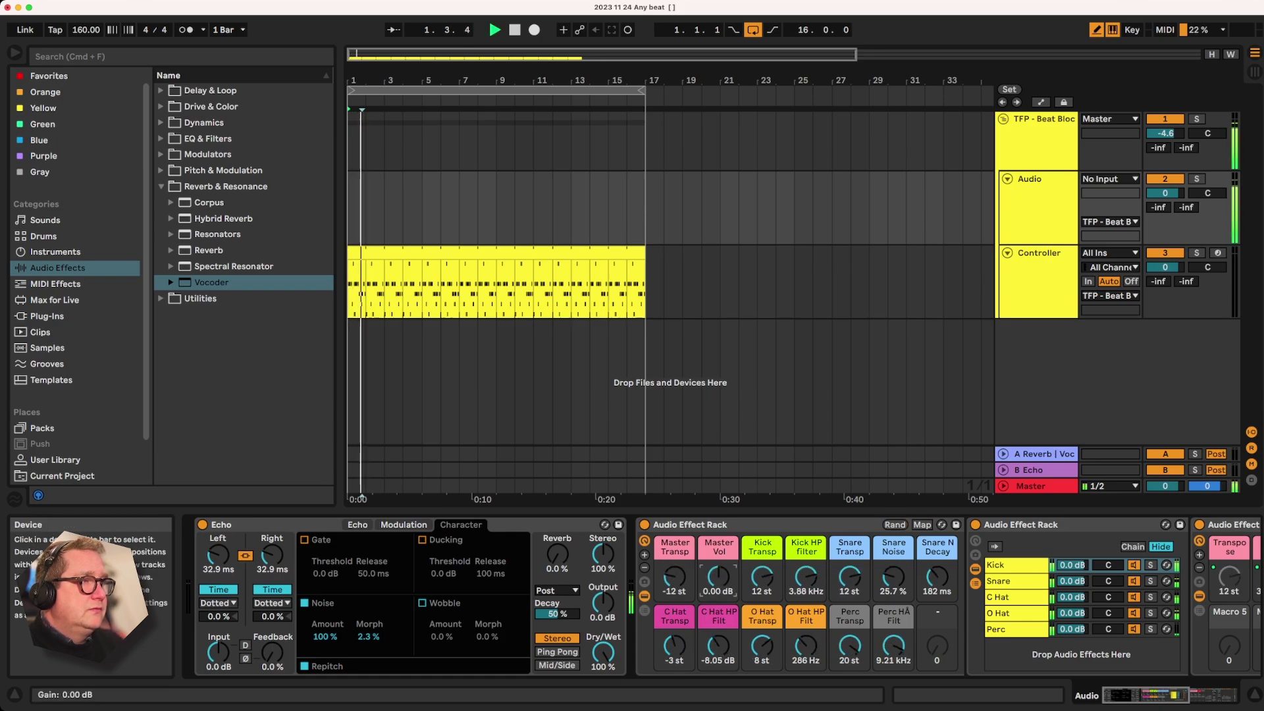
# Randomize the rack's macros two more times, resetting Master Vol and Master Transp to zero in between, and play the new variation
pyautogui.click(895, 525)
pyautogui.moveTo(718, 577); pyautogui.dragTo(718, 543)
pyautogui.press('space')
pyautogui.doubleClick(718, 578)
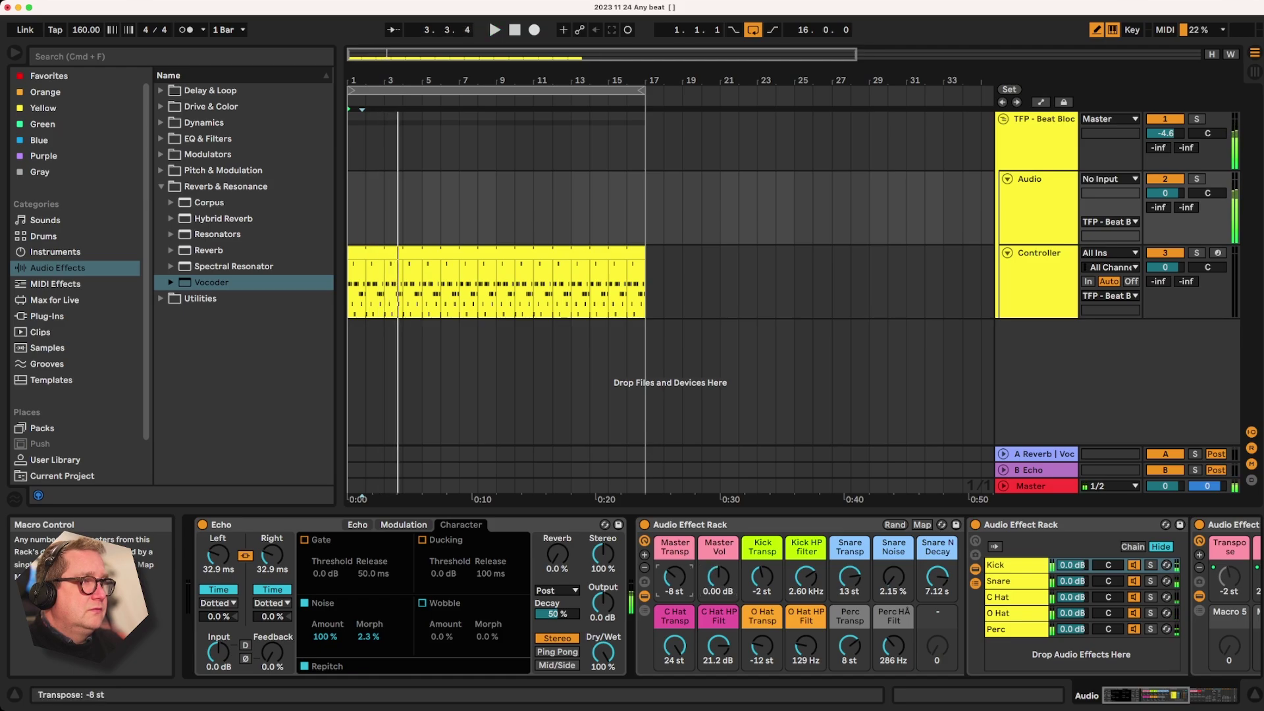
pyautogui.doubleClick(674, 577)
pyautogui.click(894, 525)
pyautogui.press('space')
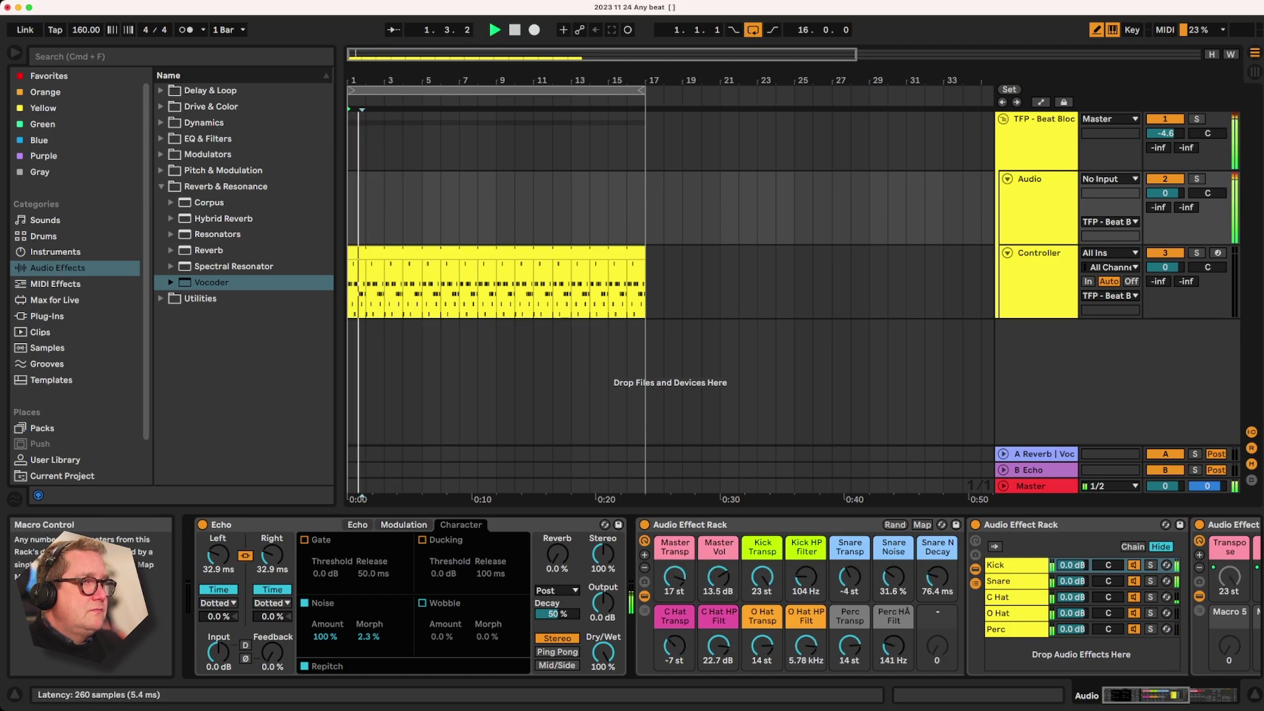
# Bypass Echo and the macro Audio Effect Rack, reset Master Transp to 0 st, and stop playback
pyautogui.click(203, 525)
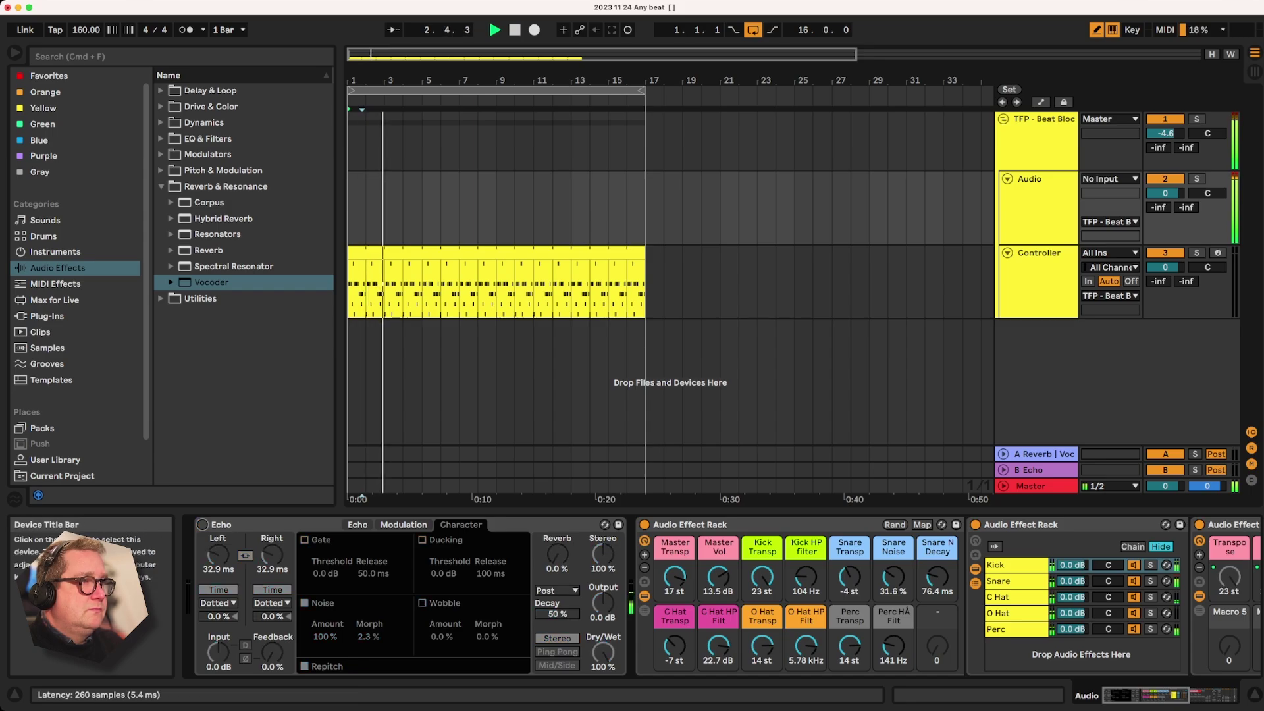
pyautogui.click(645, 525)
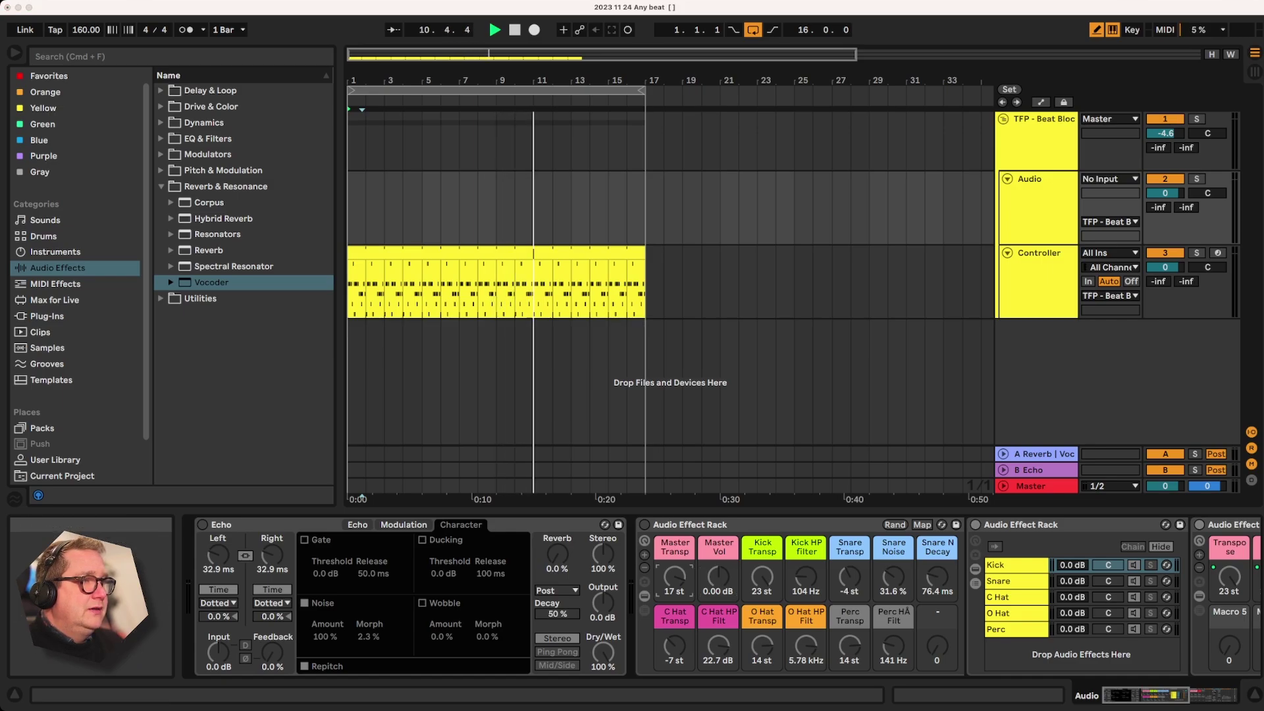
pyautogui.doubleClick(674, 576)
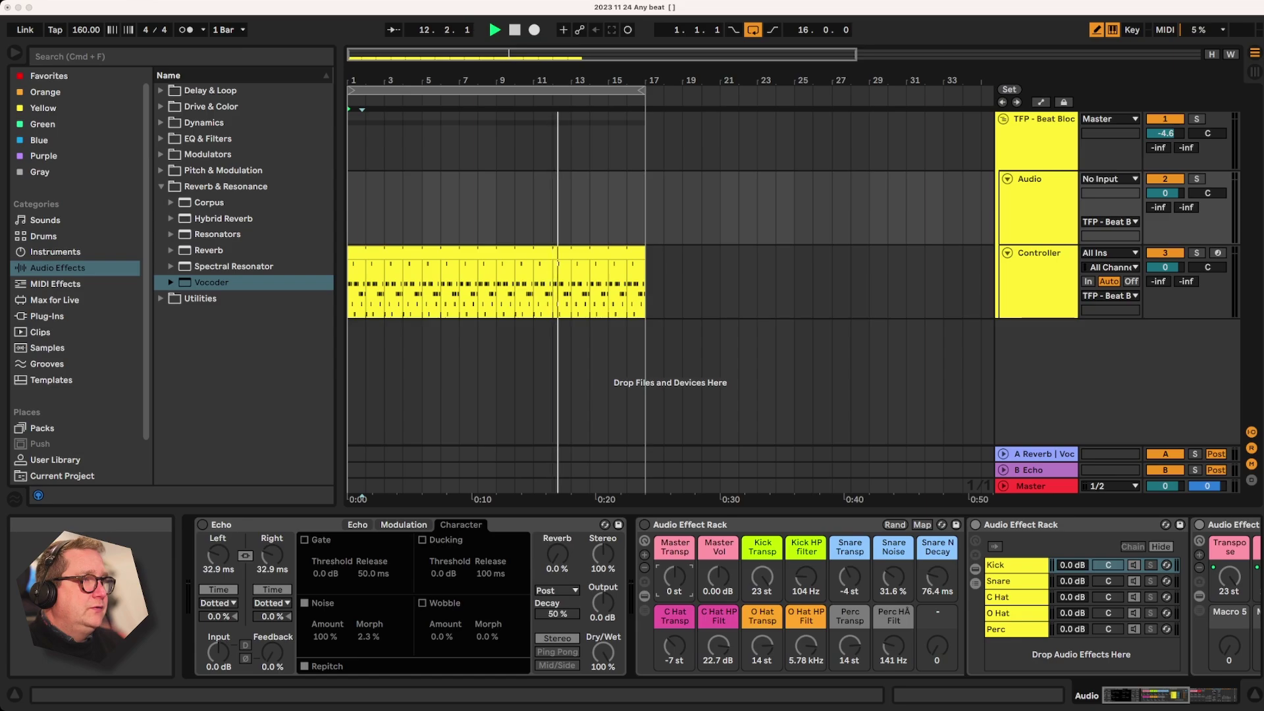
pyautogui.press('space')
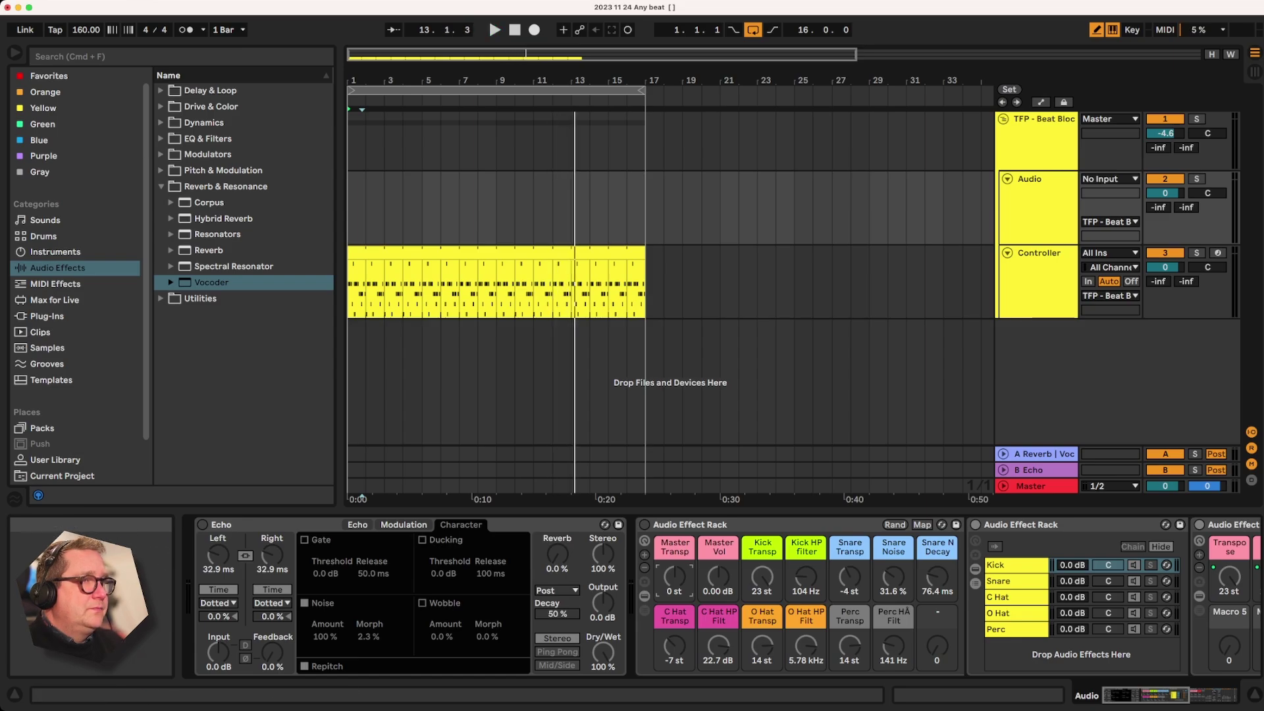
# Turn Echo back on and randomize the bypassed rack's macros repeatedly while playing the pattern
pyautogui.press('space')
pyautogui.click(202, 525)
pyautogui.click(894, 525)
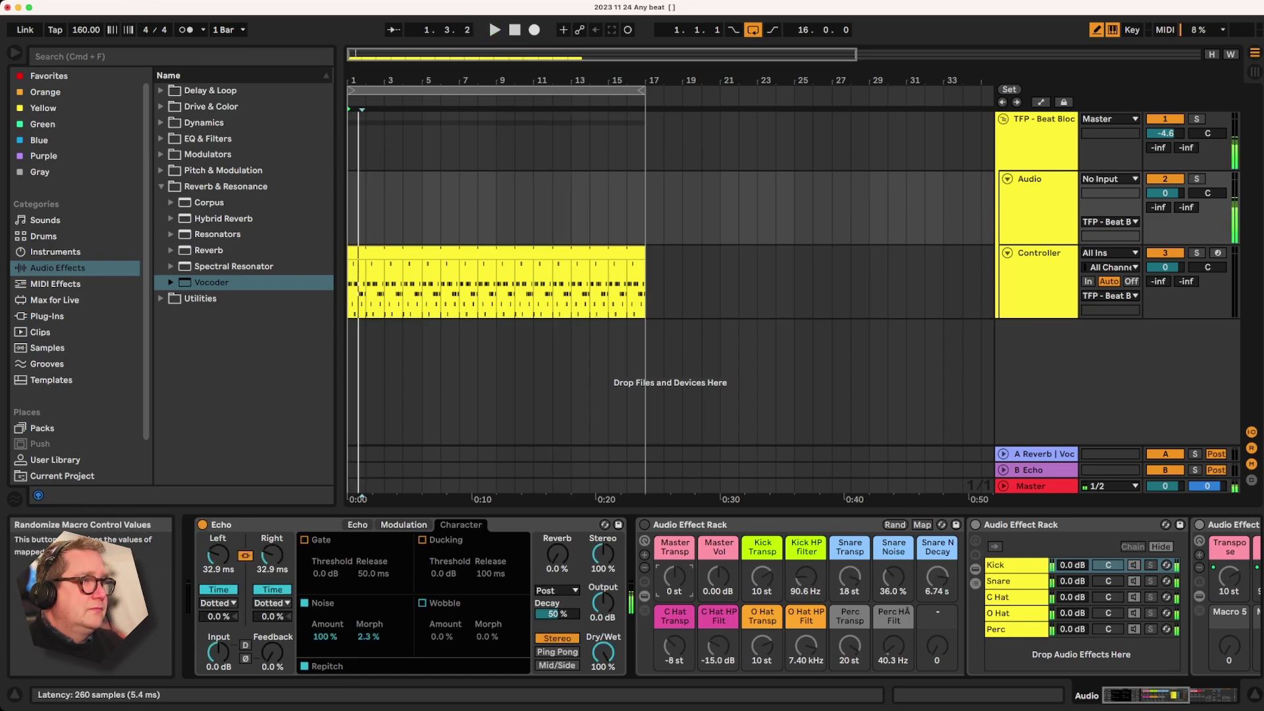
pyautogui.press('space')
pyautogui.click(895, 525)
pyautogui.click(894, 524)
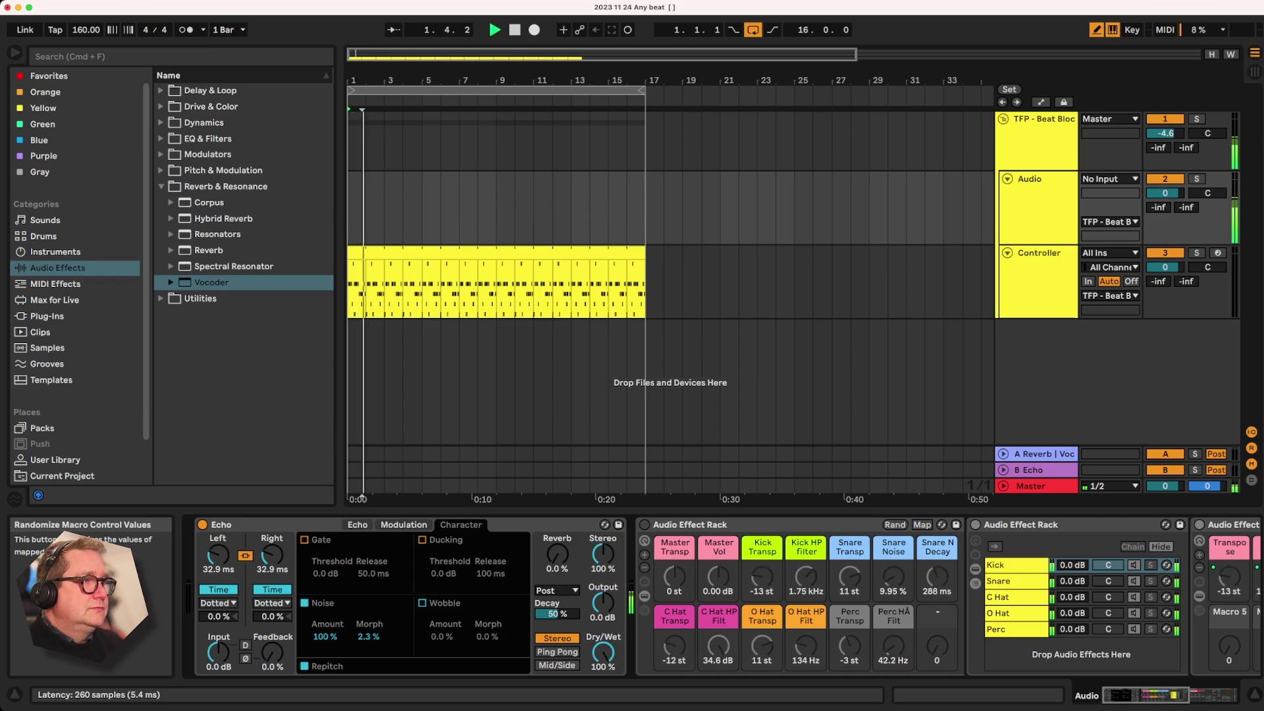
pyautogui.click(895, 525)
pyautogui.click(895, 525)
pyautogui.click(895, 524)
pyautogui.click(894, 525)
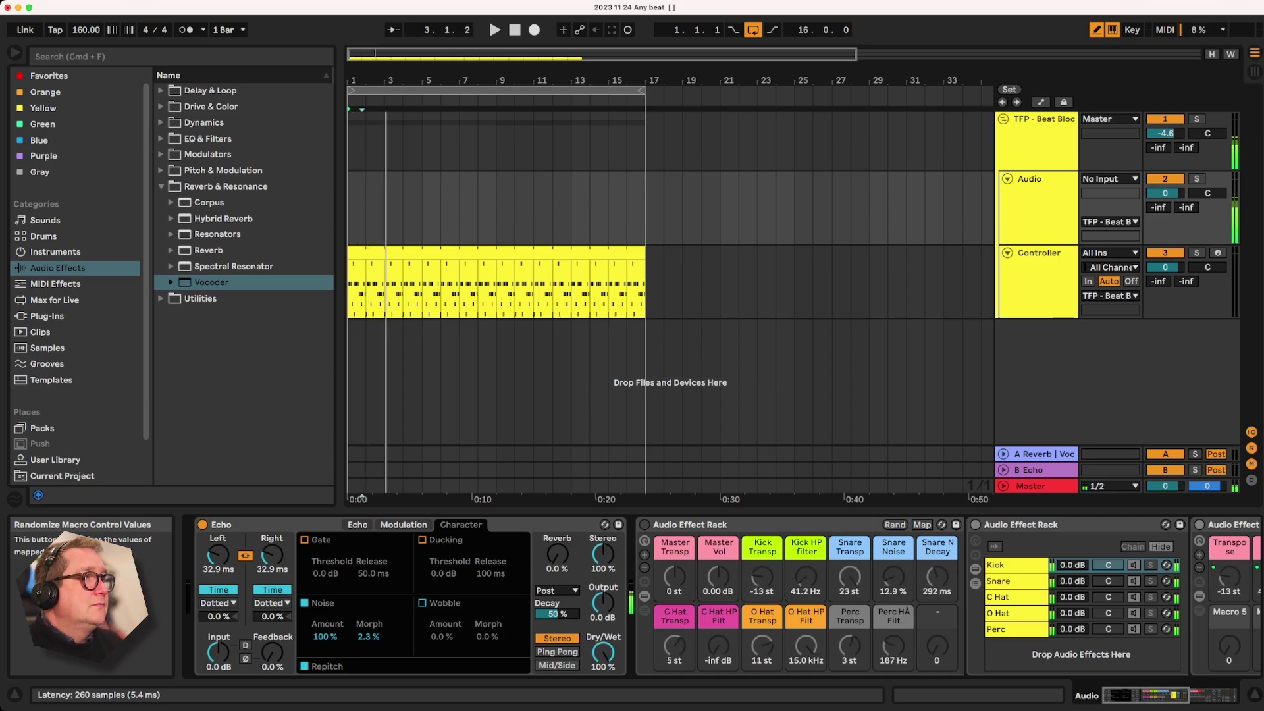
# Restart playback, reactivate the macro Audio Effect Rack, and randomize its macros three times to hear new variations
pyautogui.press('space')
pyautogui.press('space')
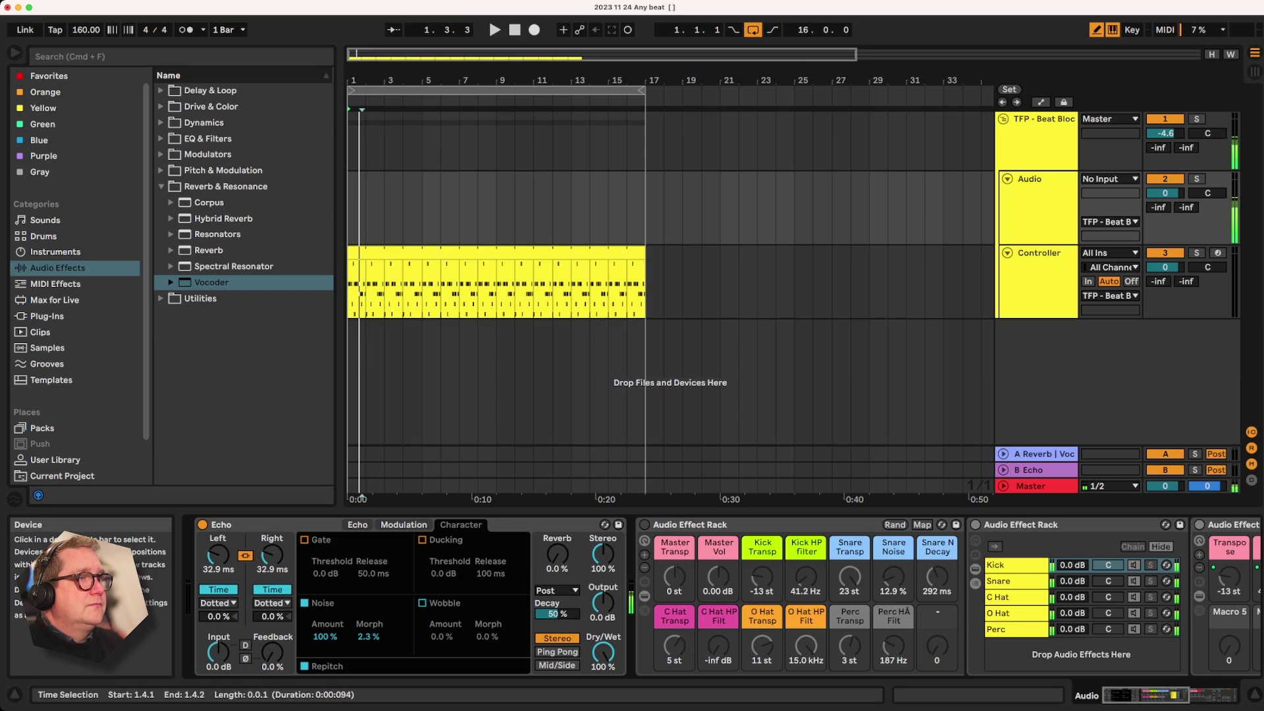
pyautogui.click(644, 525)
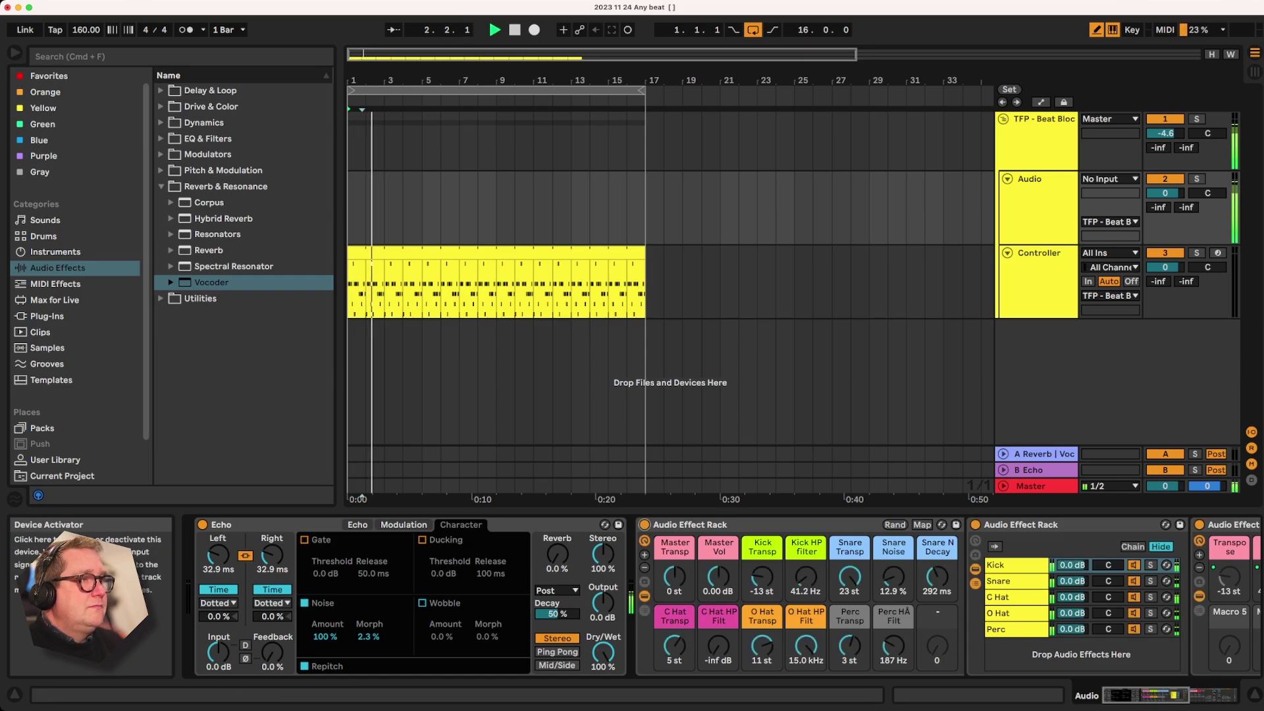
pyautogui.click(894, 525)
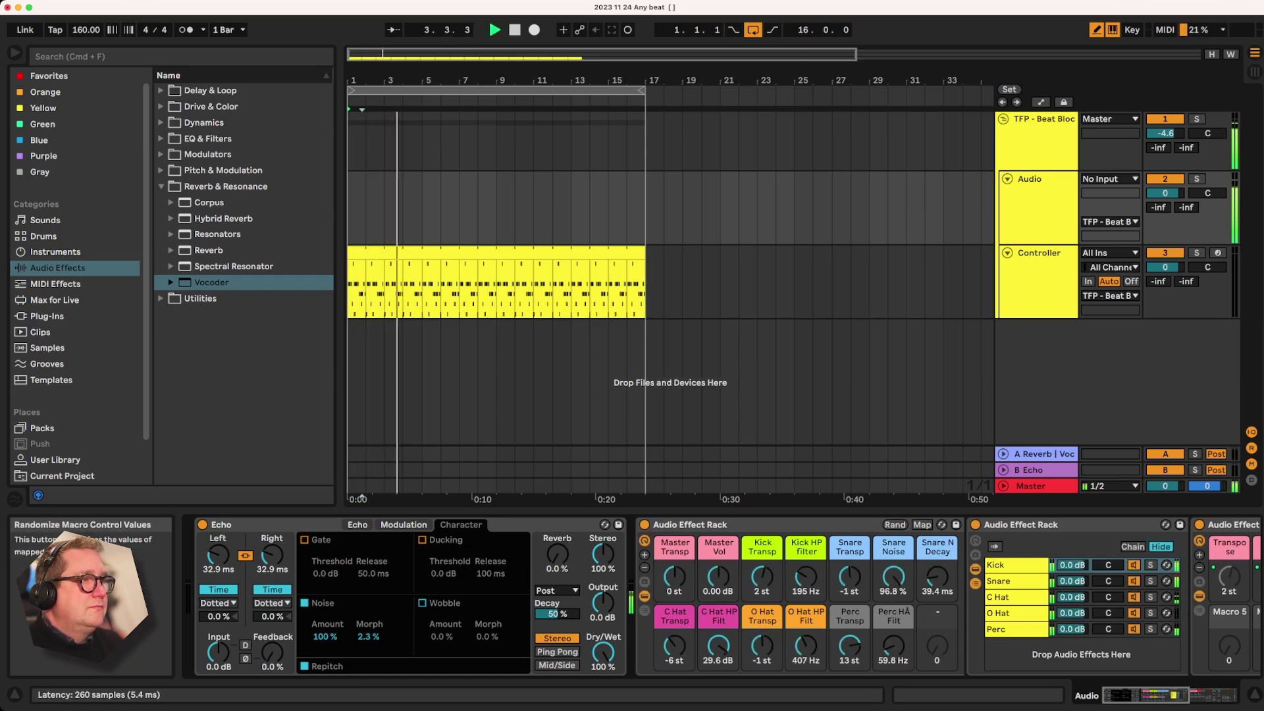
pyautogui.click(894, 525)
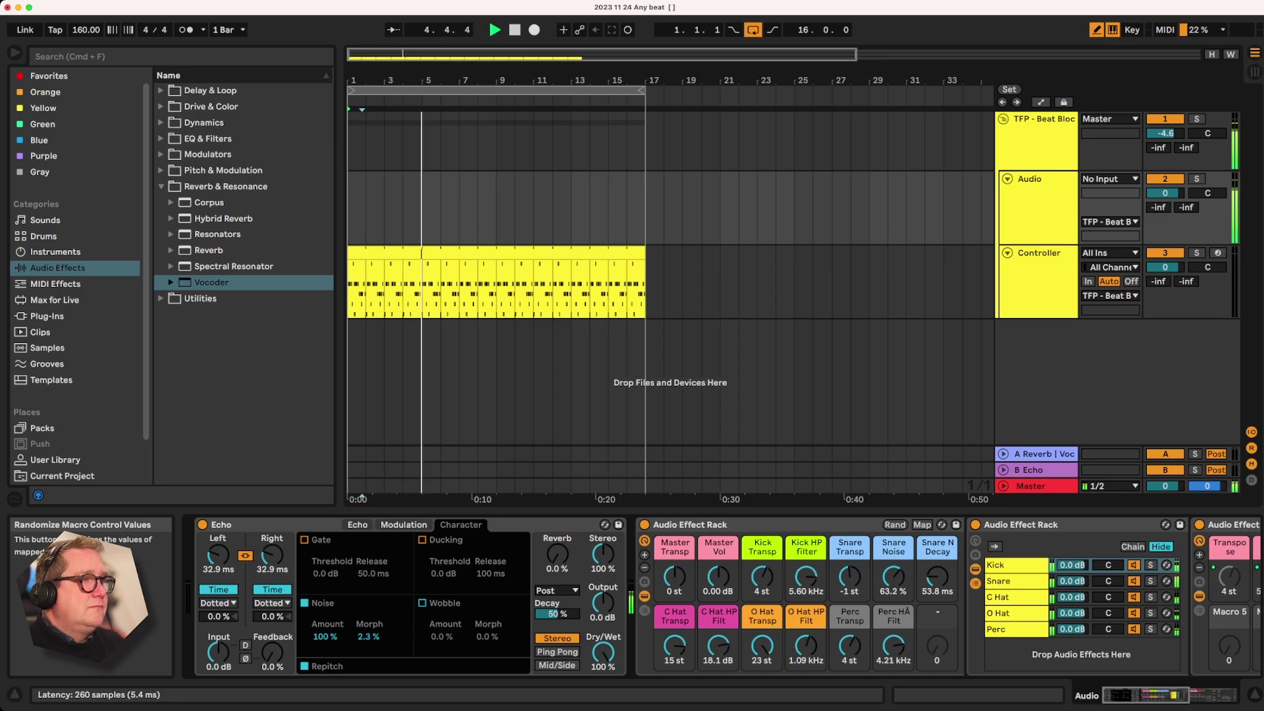
pyautogui.click(895, 525)
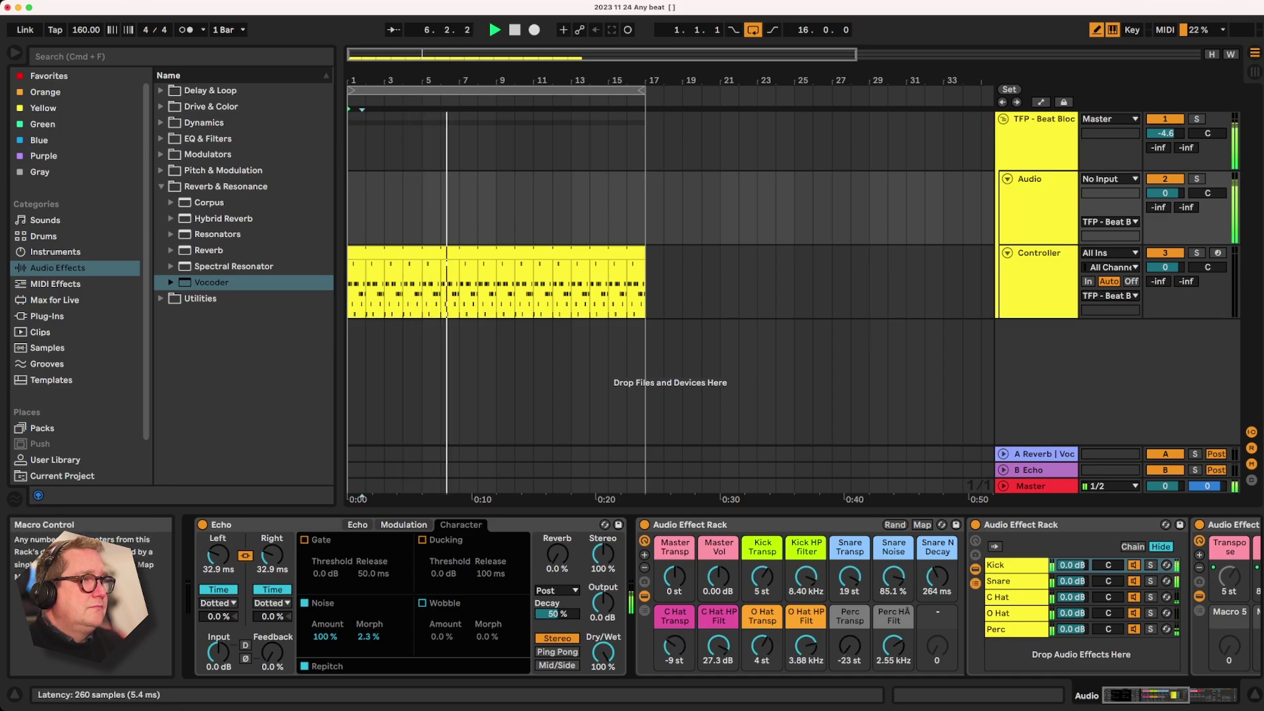
# Randomize the rack's macros four times during playback, lowering Kick Transp to -15 st after the first, and stop playback
pyautogui.click(894, 525)
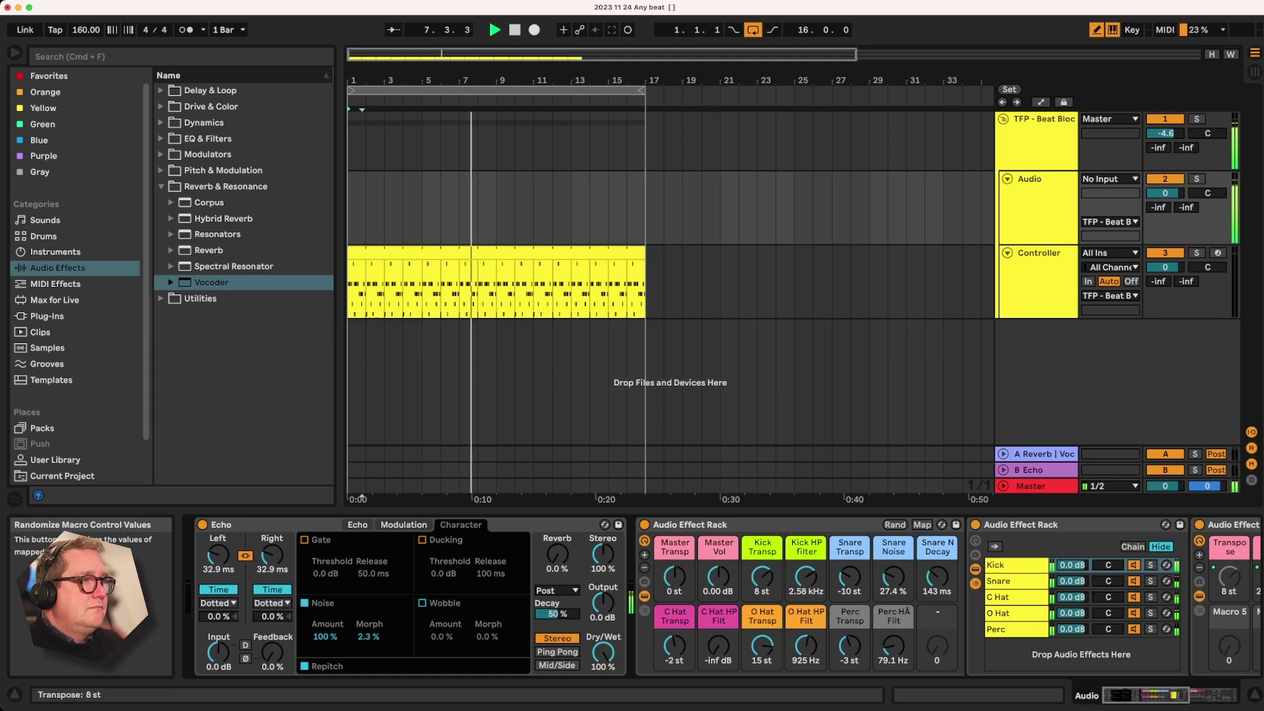
pyautogui.moveTo(762, 577); pyautogui.dragTo(762, 599)
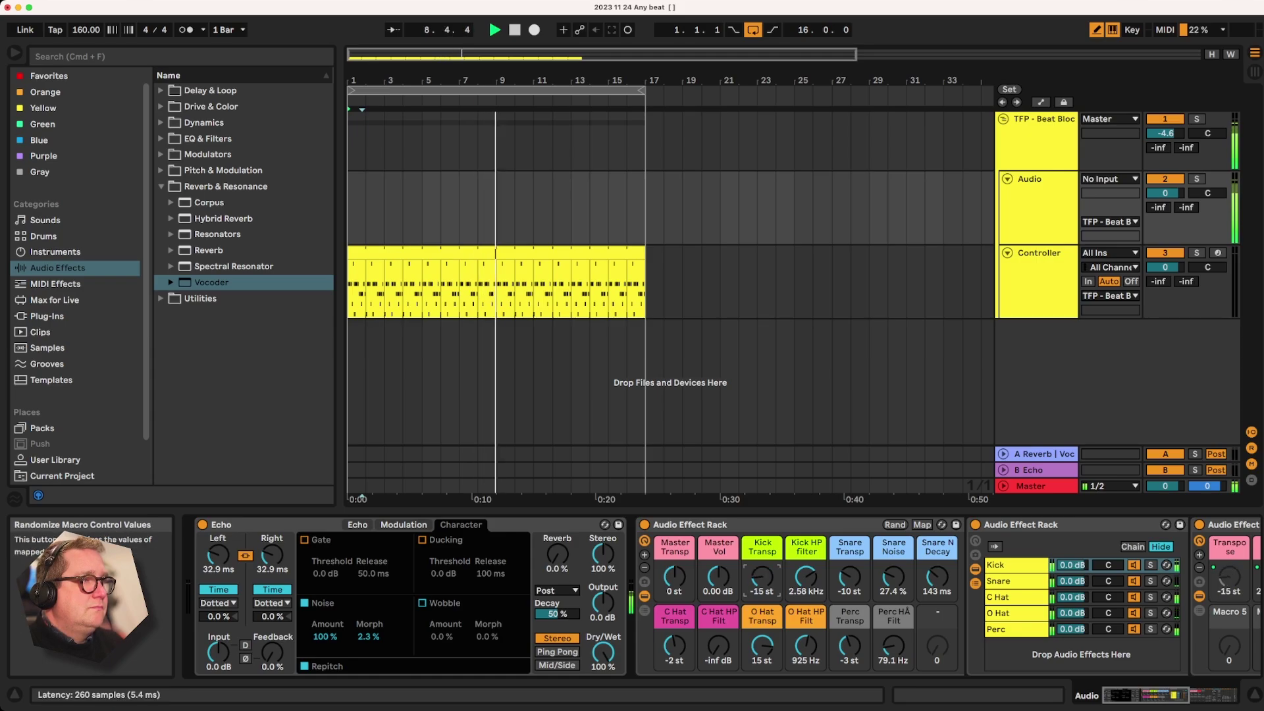
pyautogui.click(895, 524)
pyautogui.click(894, 524)
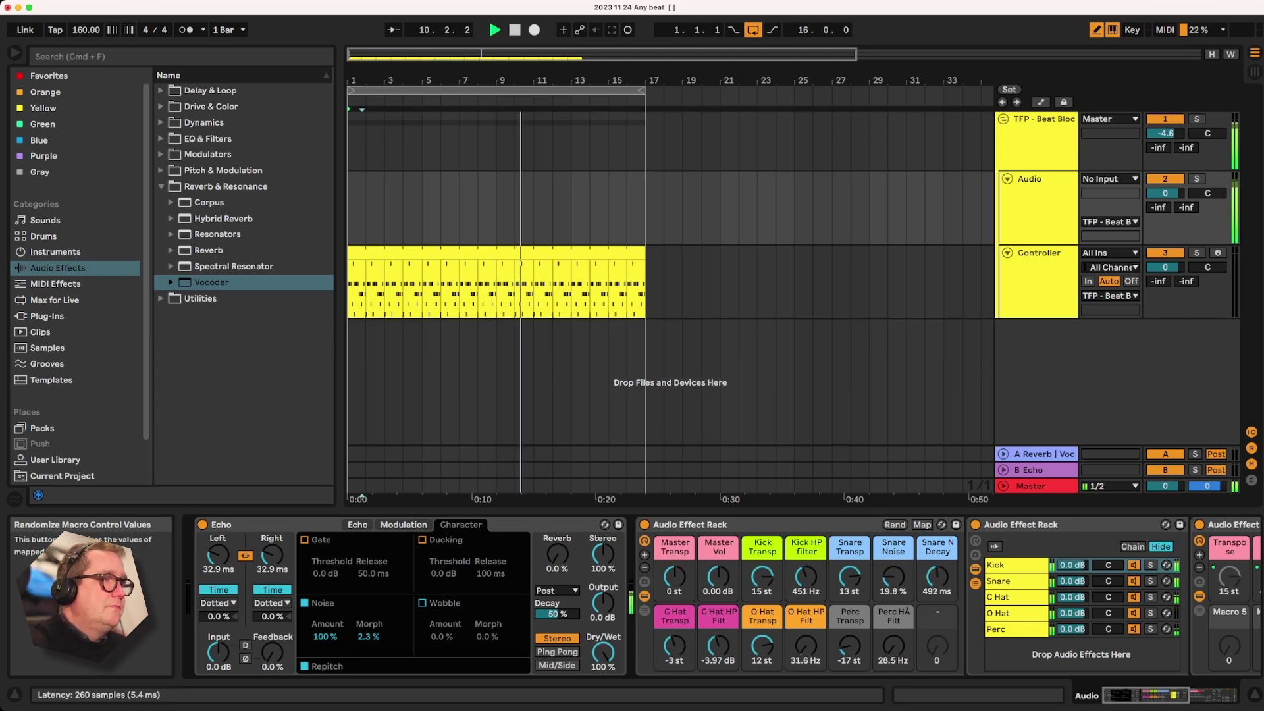
pyautogui.click(894, 525)
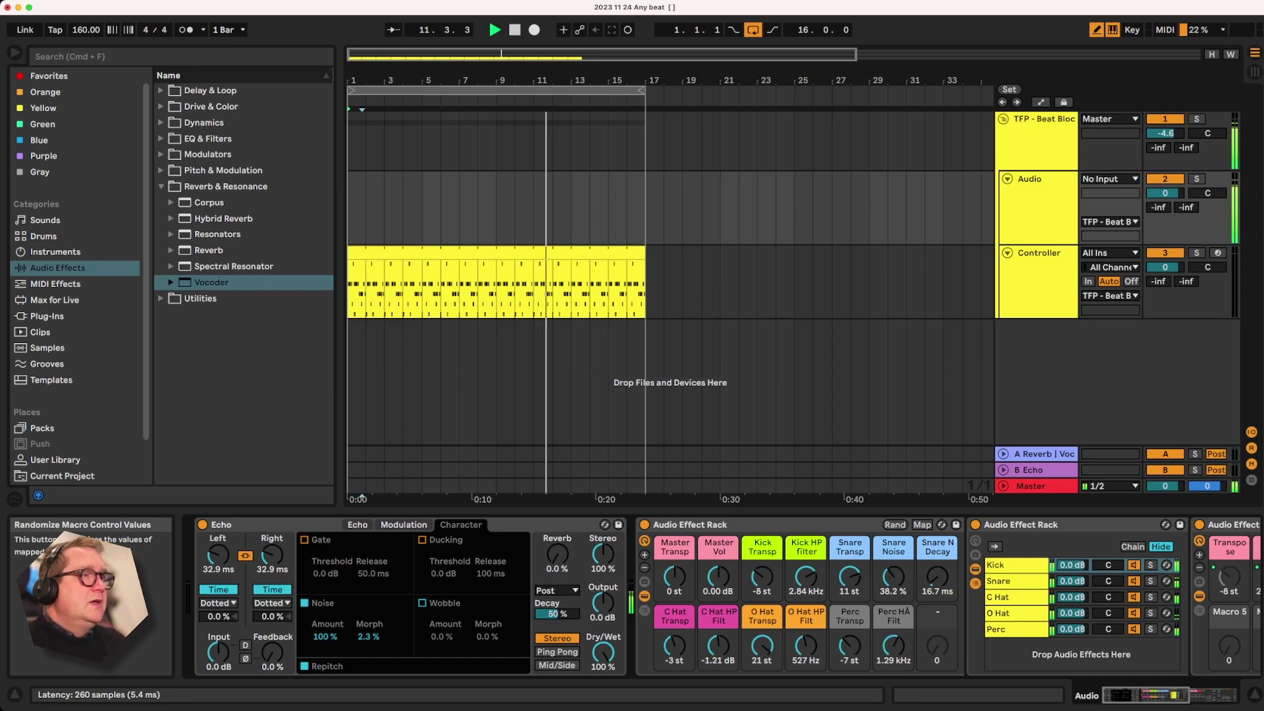
pyautogui.press('space')
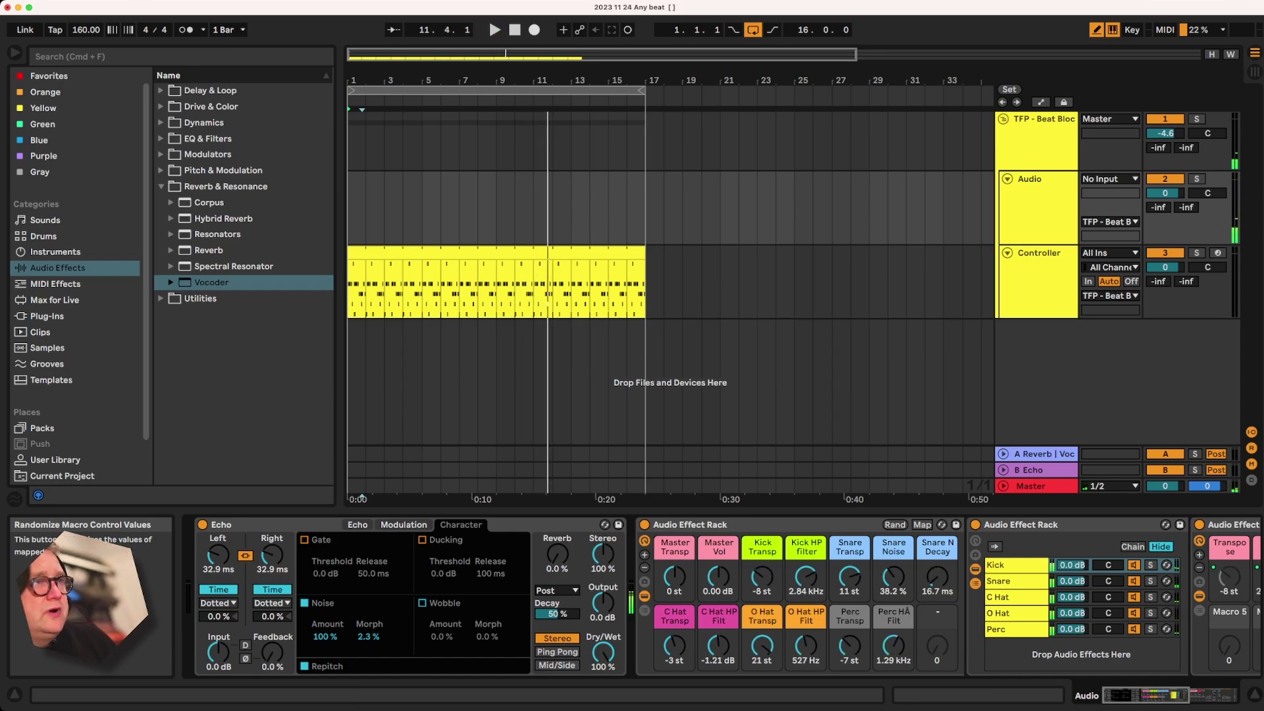
# View the notes in the Controller track's drum clip, and bring the Audio track's devices back into view
pyautogui.click(496, 253)
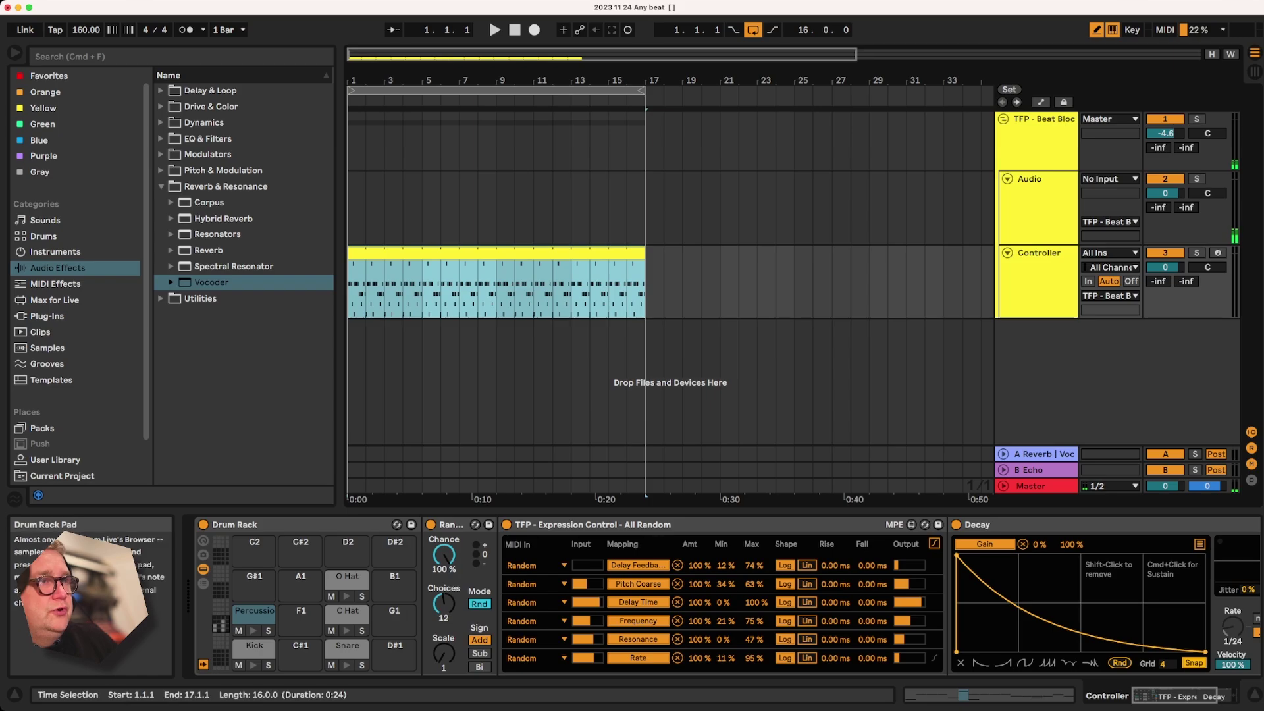
pyautogui.hotkey('shift', 'Tab')
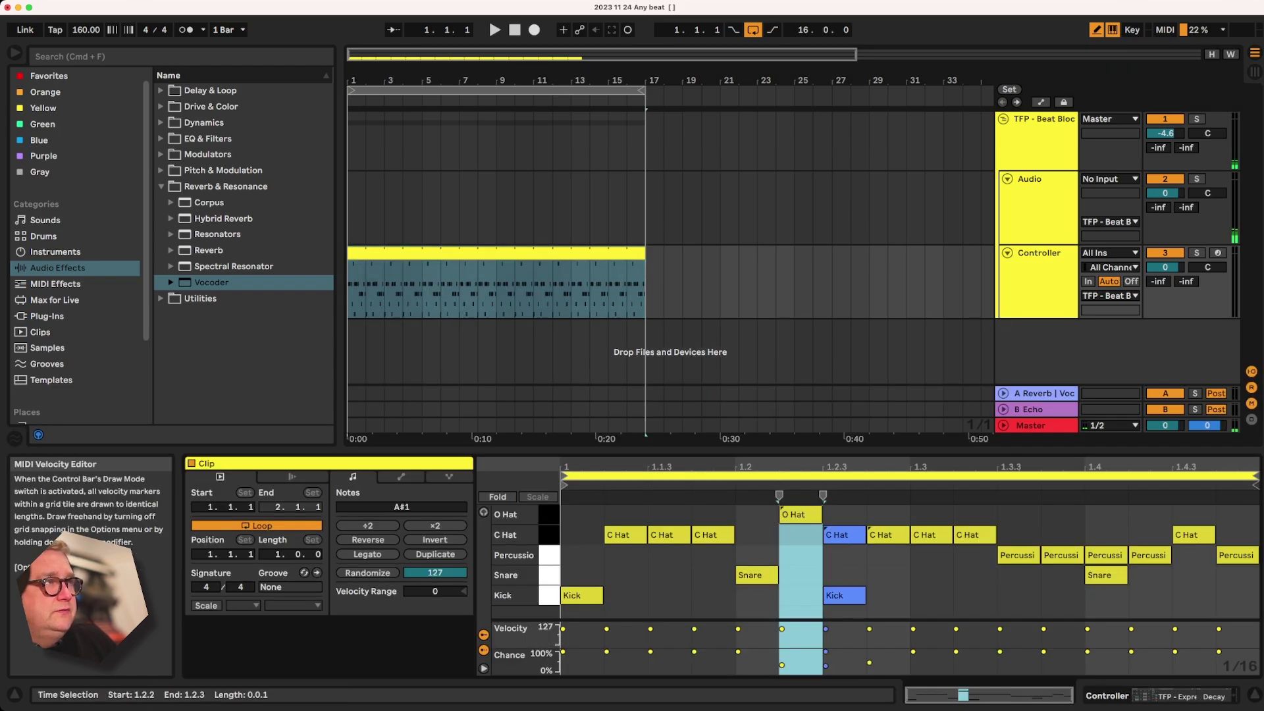
pyautogui.click(1037, 178)
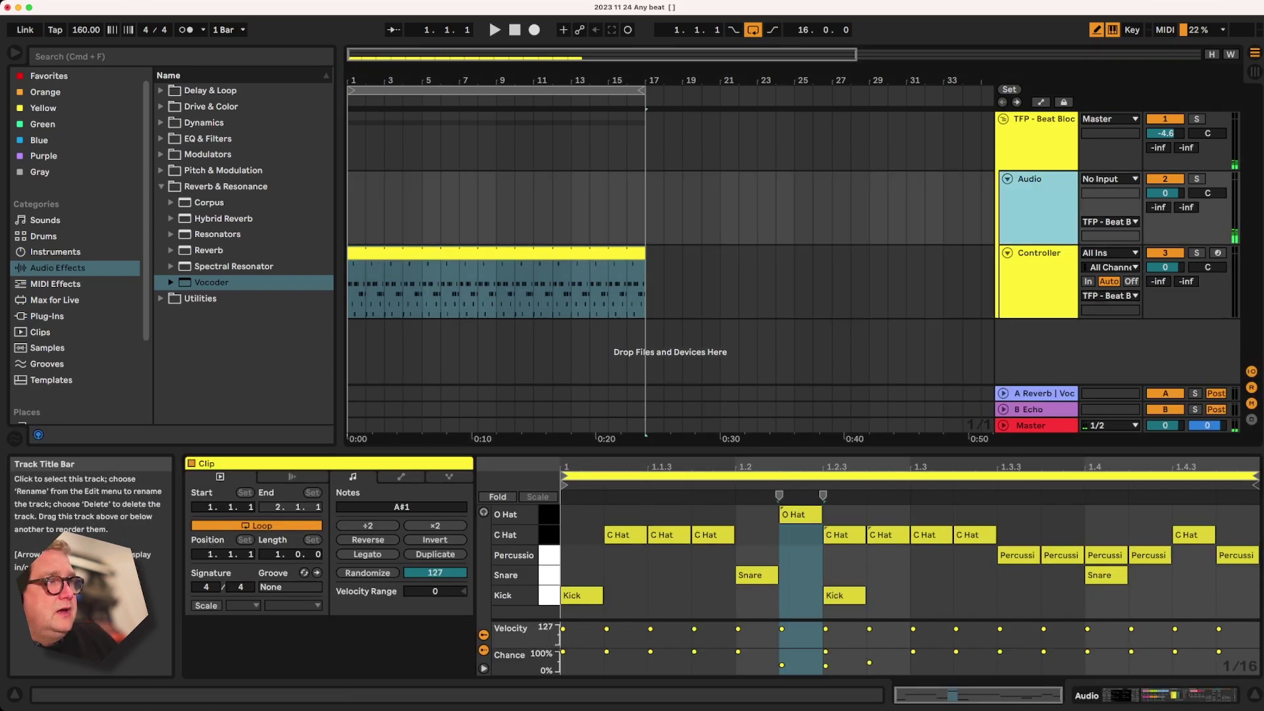
pyautogui.click(1147, 695)
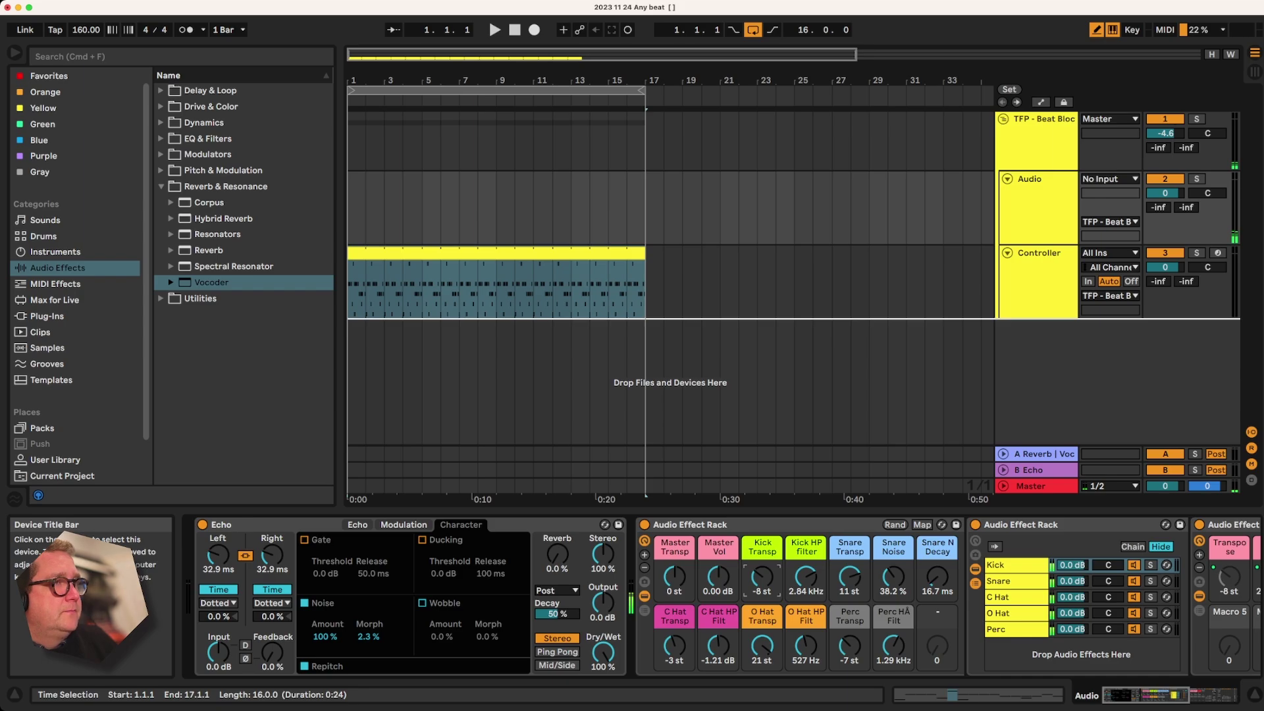
pyautogui.press('super+z')
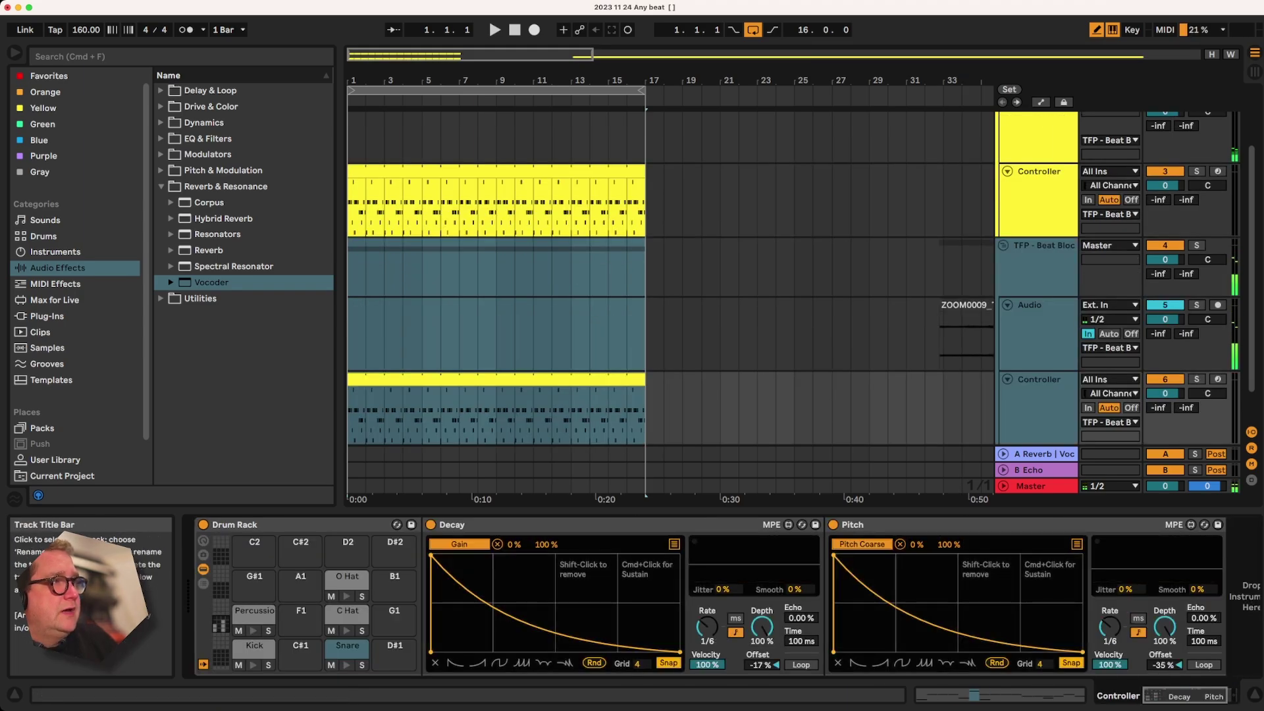
pyautogui.click(1040, 259)
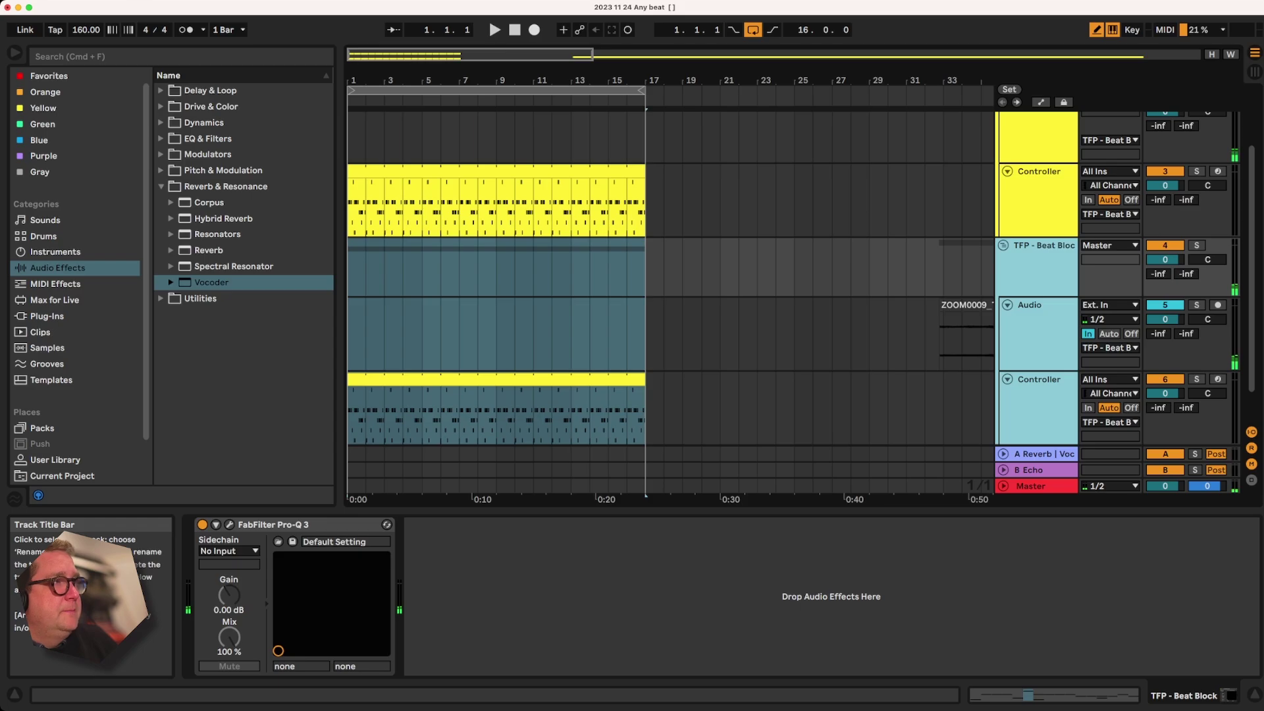
pyautogui.scroll(3, 1037, 276)
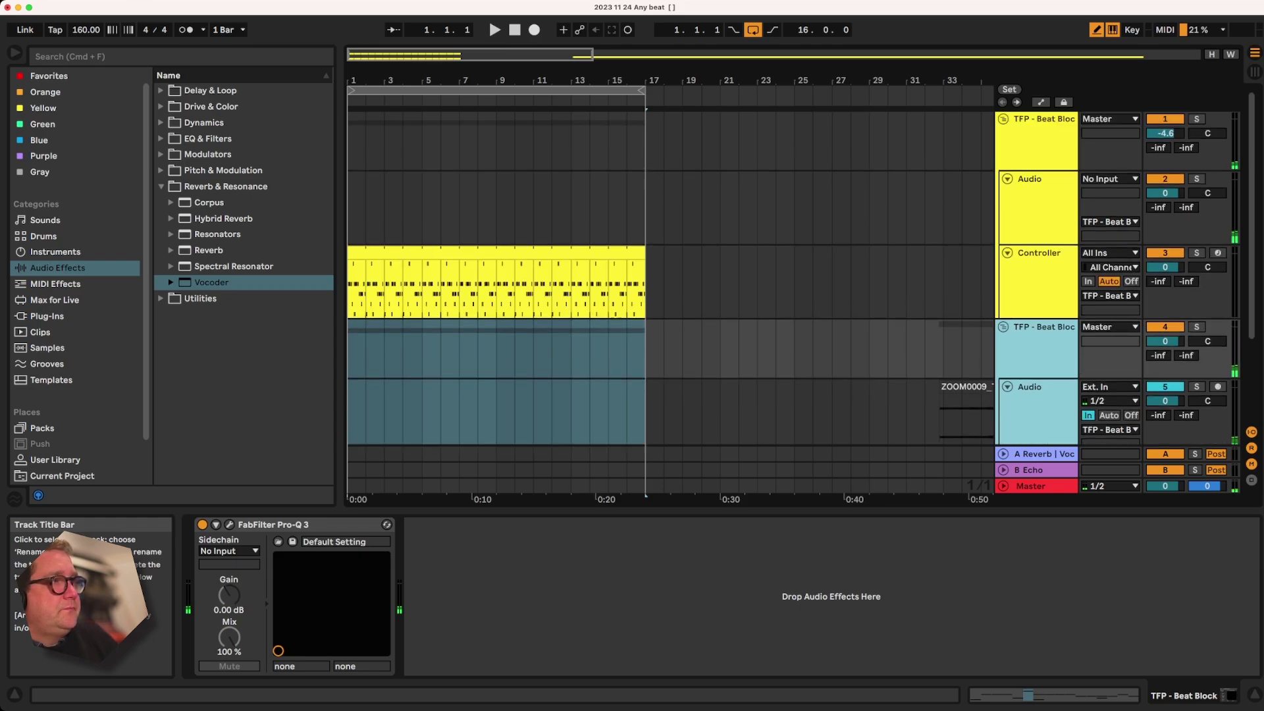
pyautogui.click(1043, 328)
pyautogui.press('Delete')
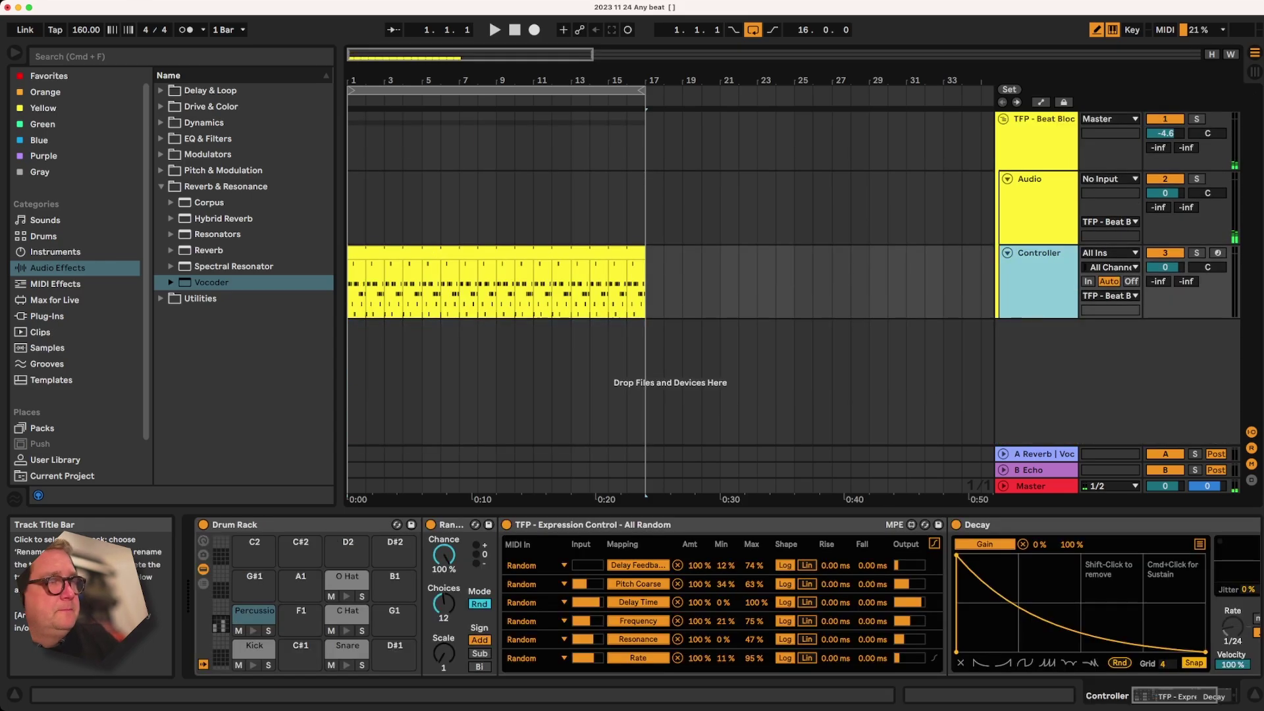